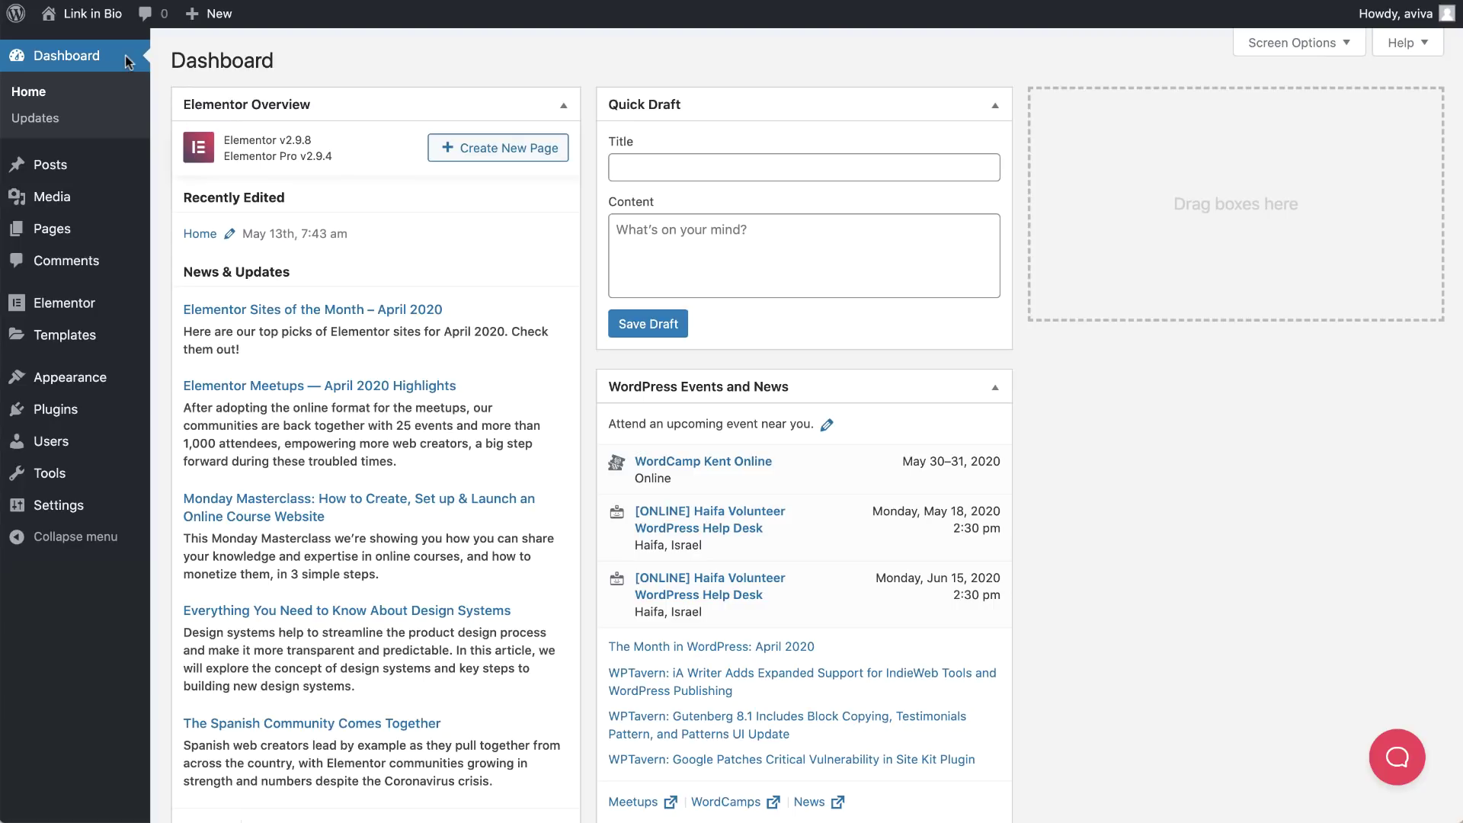
Create a new WordPress page titled 'Link in Bio' and open it in Elementor.
{"action": "mouse_move", "coordinate": [122, 230]}
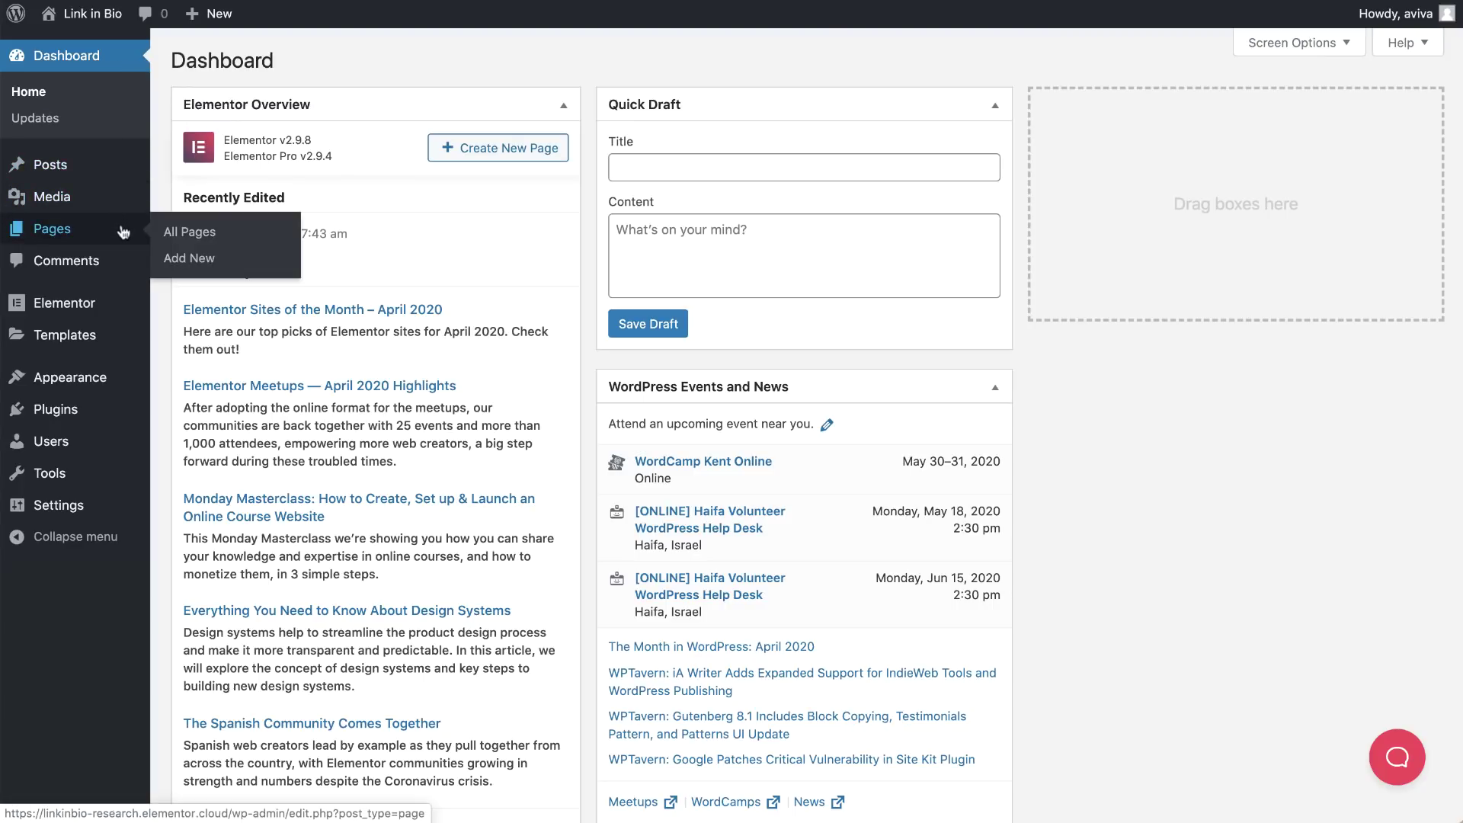
{"action": "left_click", "coordinate": [217, 259]}
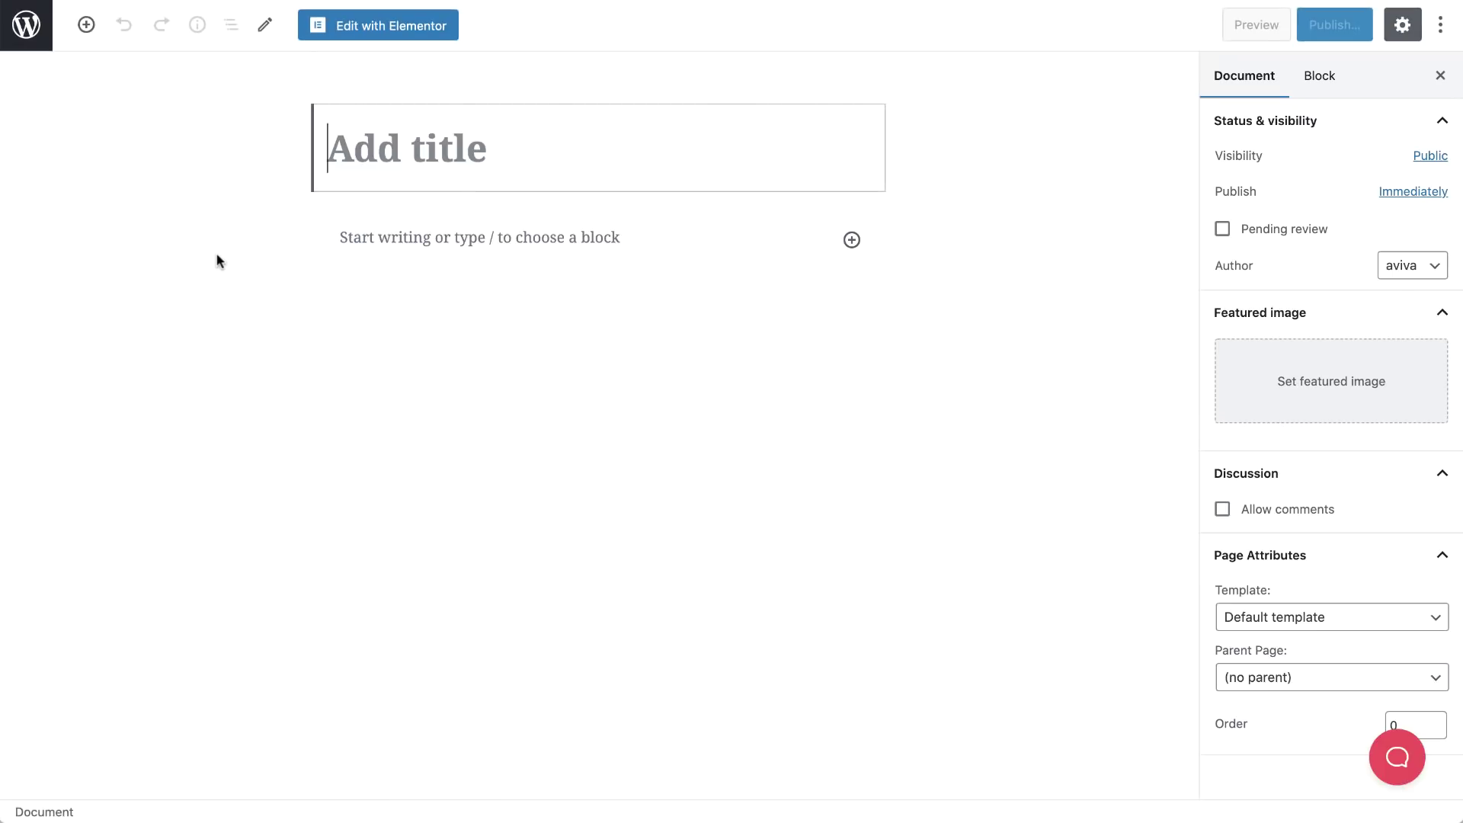
{"action": "type", "text": "Link in Bio"}
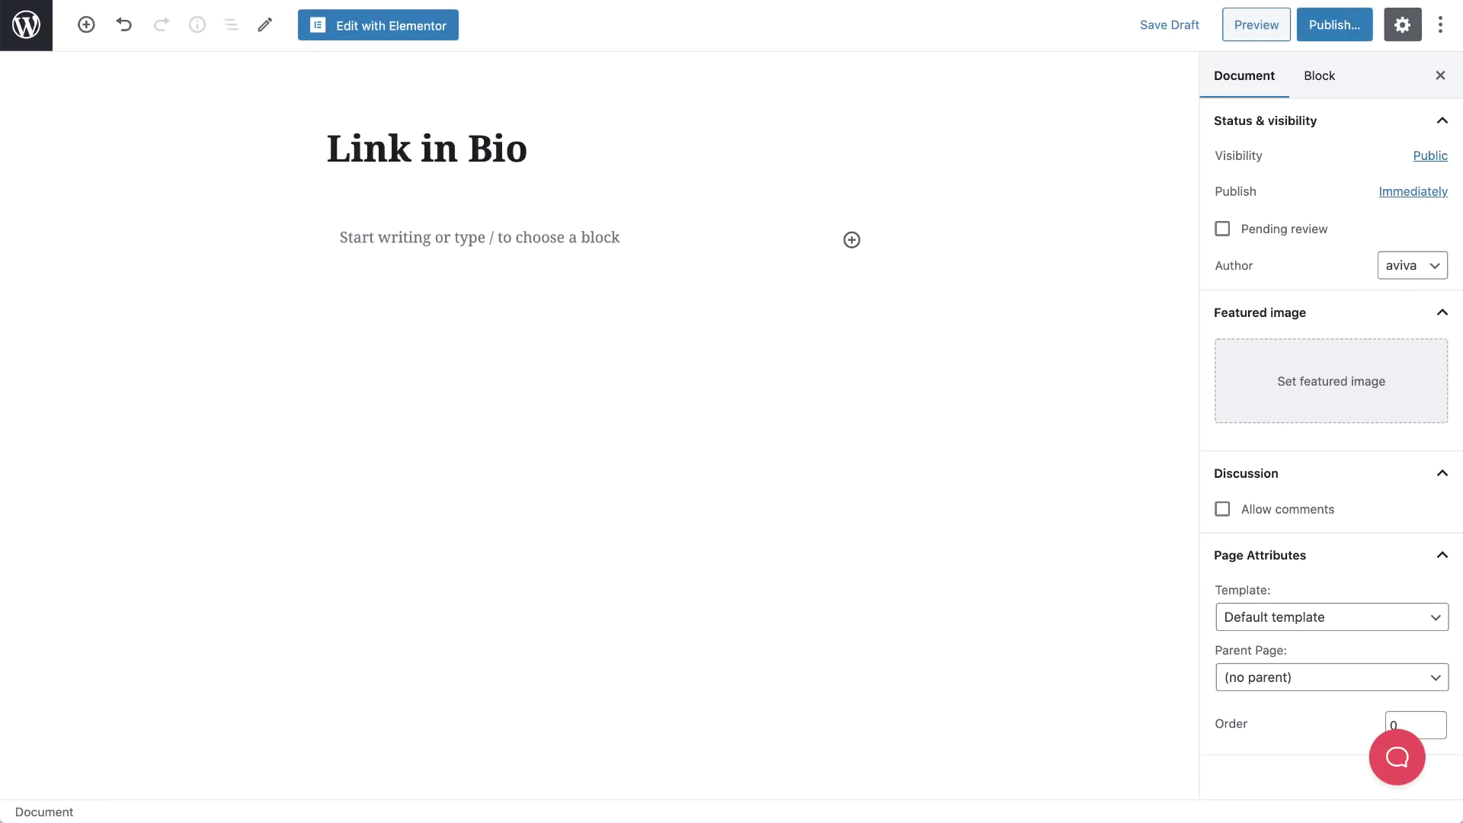
{"action": "left_click", "coordinate": [364, 34]}
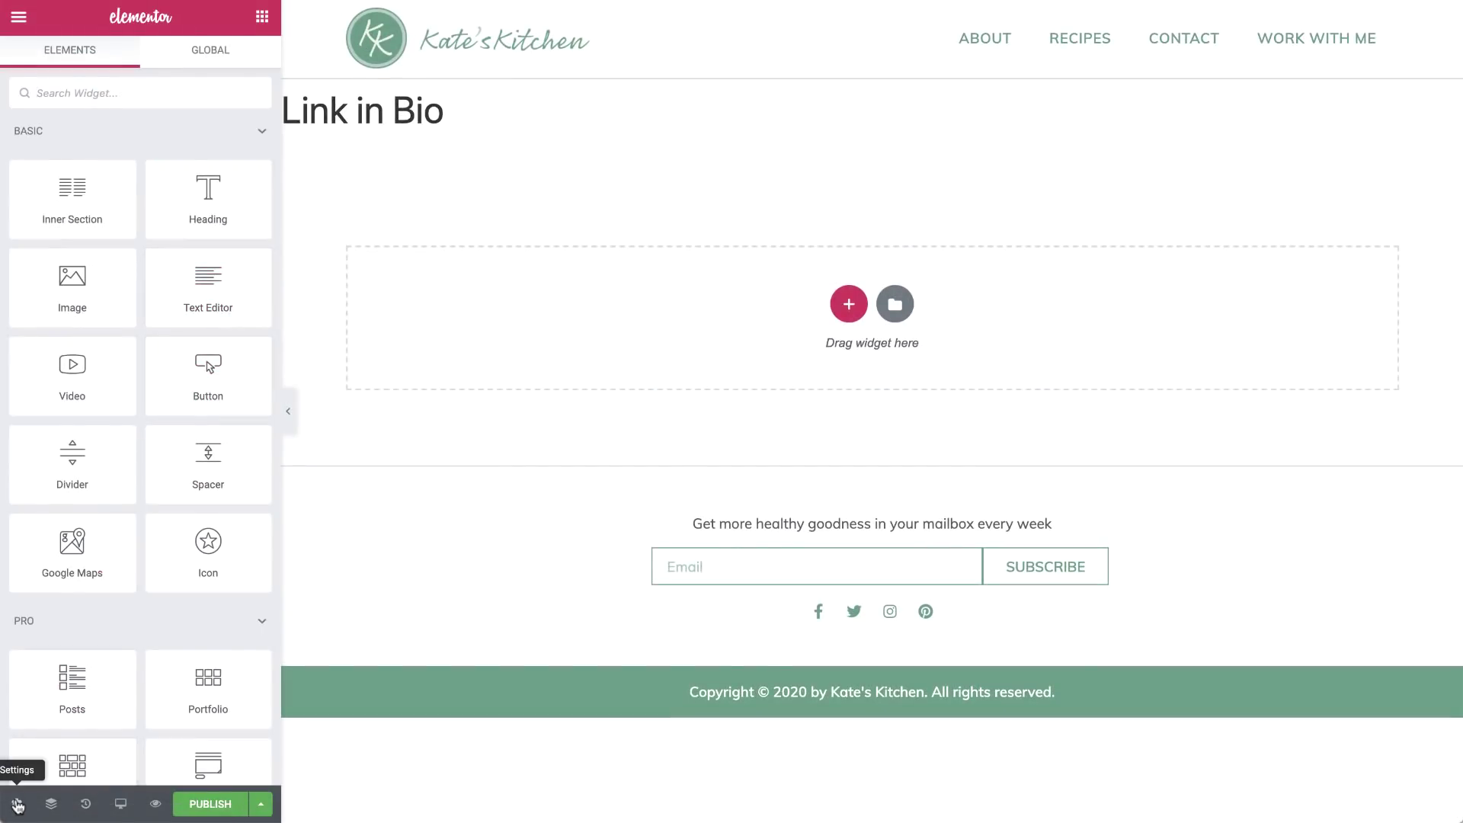
Set the page layout to Elementor Canvas, with no header or footer.
{"action": "left_click", "coordinate": [16, 804]}
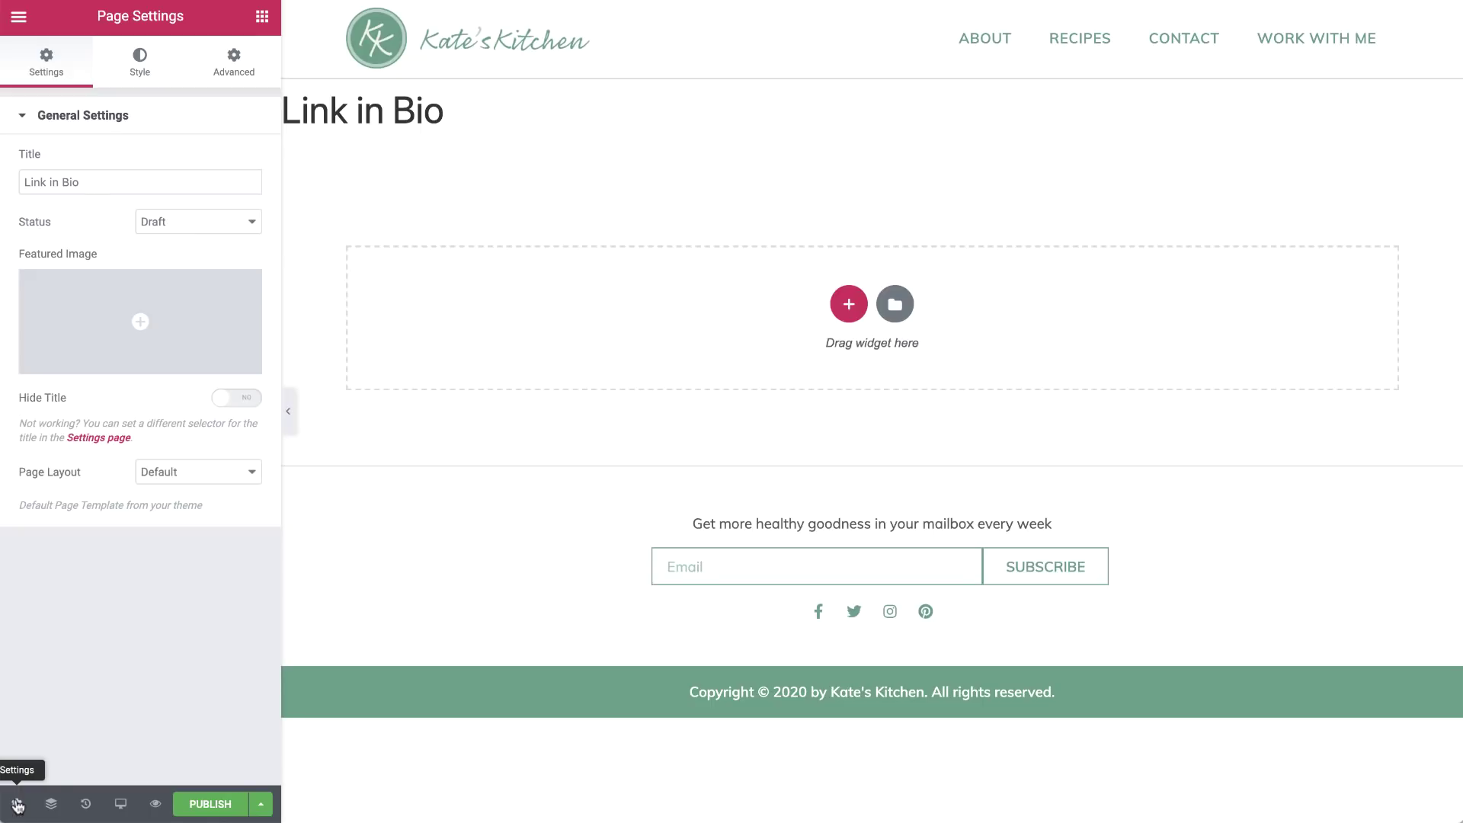
{"action": "left_click", "coordinate": [219, 478]}
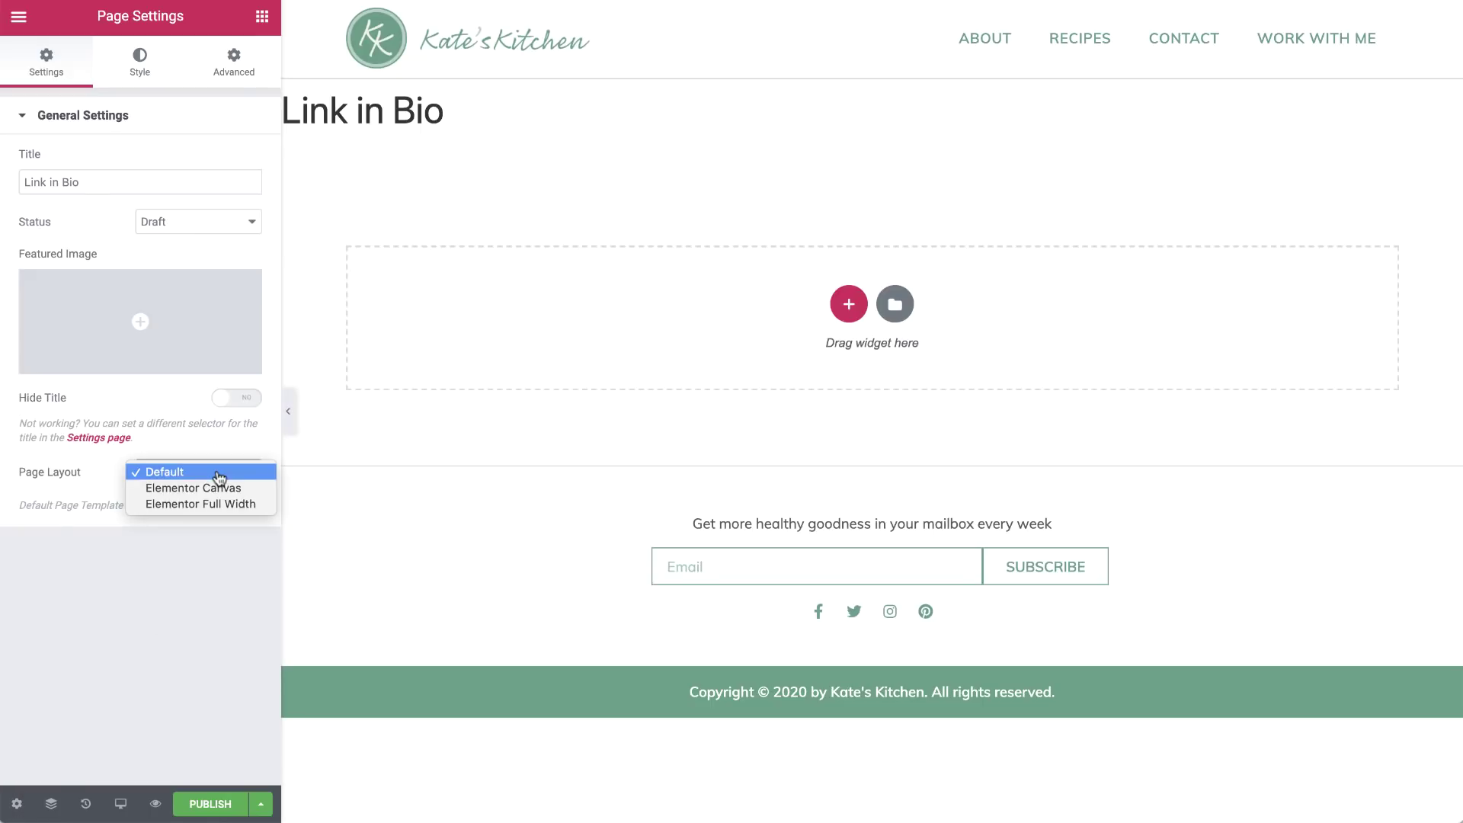
{"action": "left_click", "coordinate": [217, 490]}
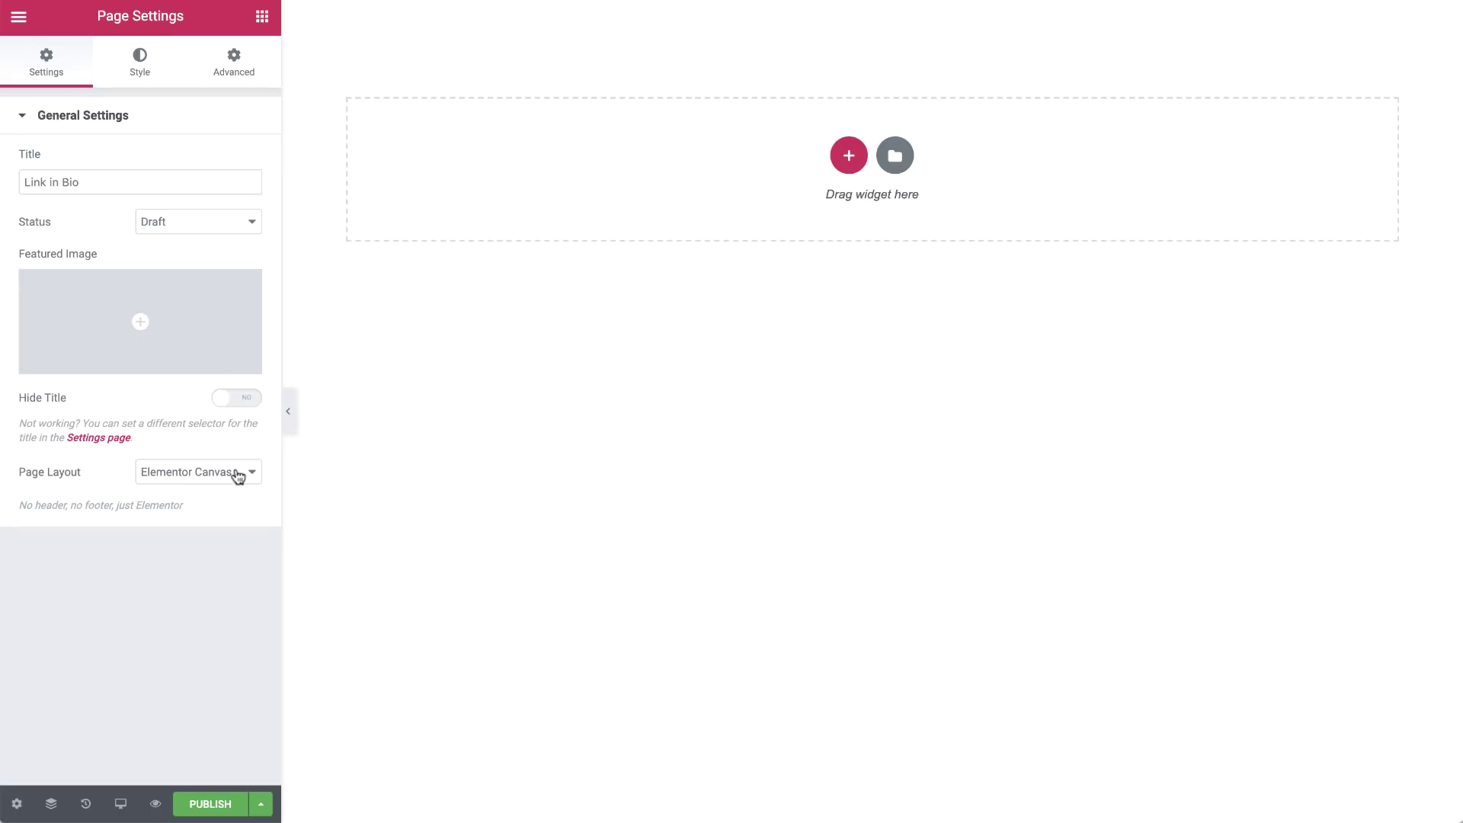
Give the page a classic faint pink #fdfbfc background and save it as a swatch.
{"action": "left_click", "coordinate": [145, 67]}
{"action": "left_click", "coordinate": [222, 163]}
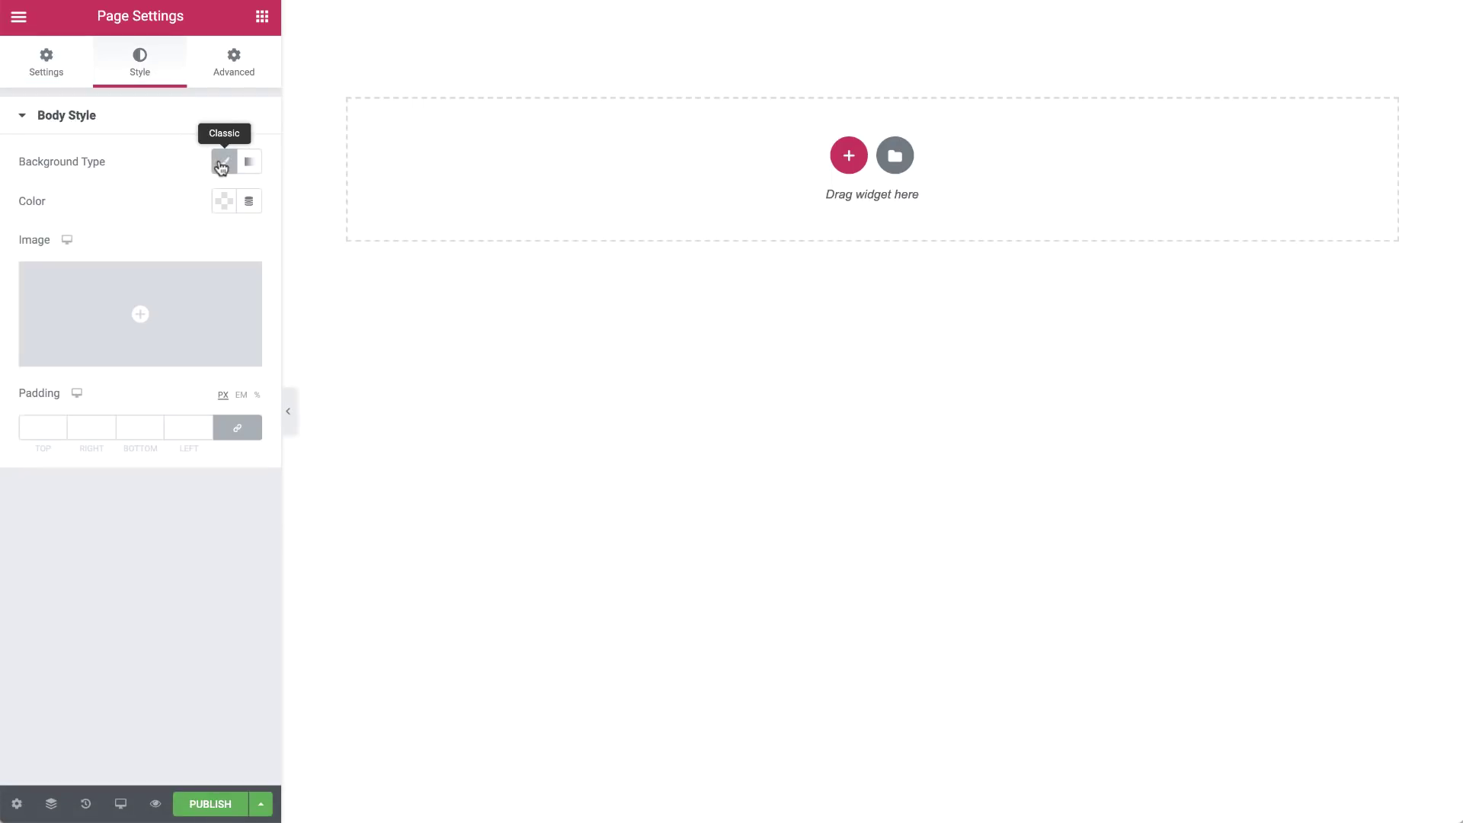
{"action": "left_click", "coordinate": [225, 202]}
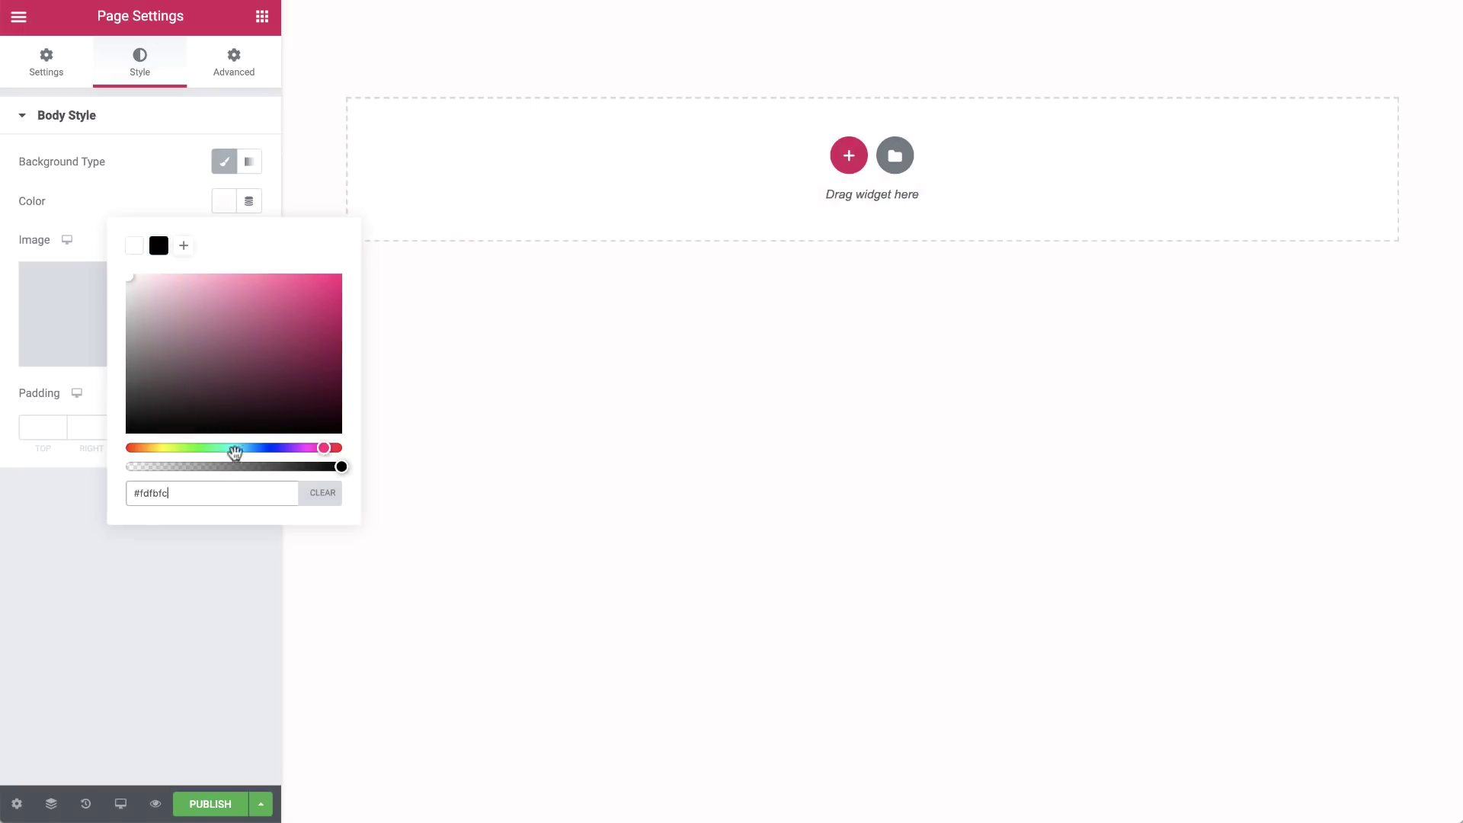
{"action": "left_click", "coordinate": [183, 245]}
{"action": "left_click", "coordinate": [225, 204]}
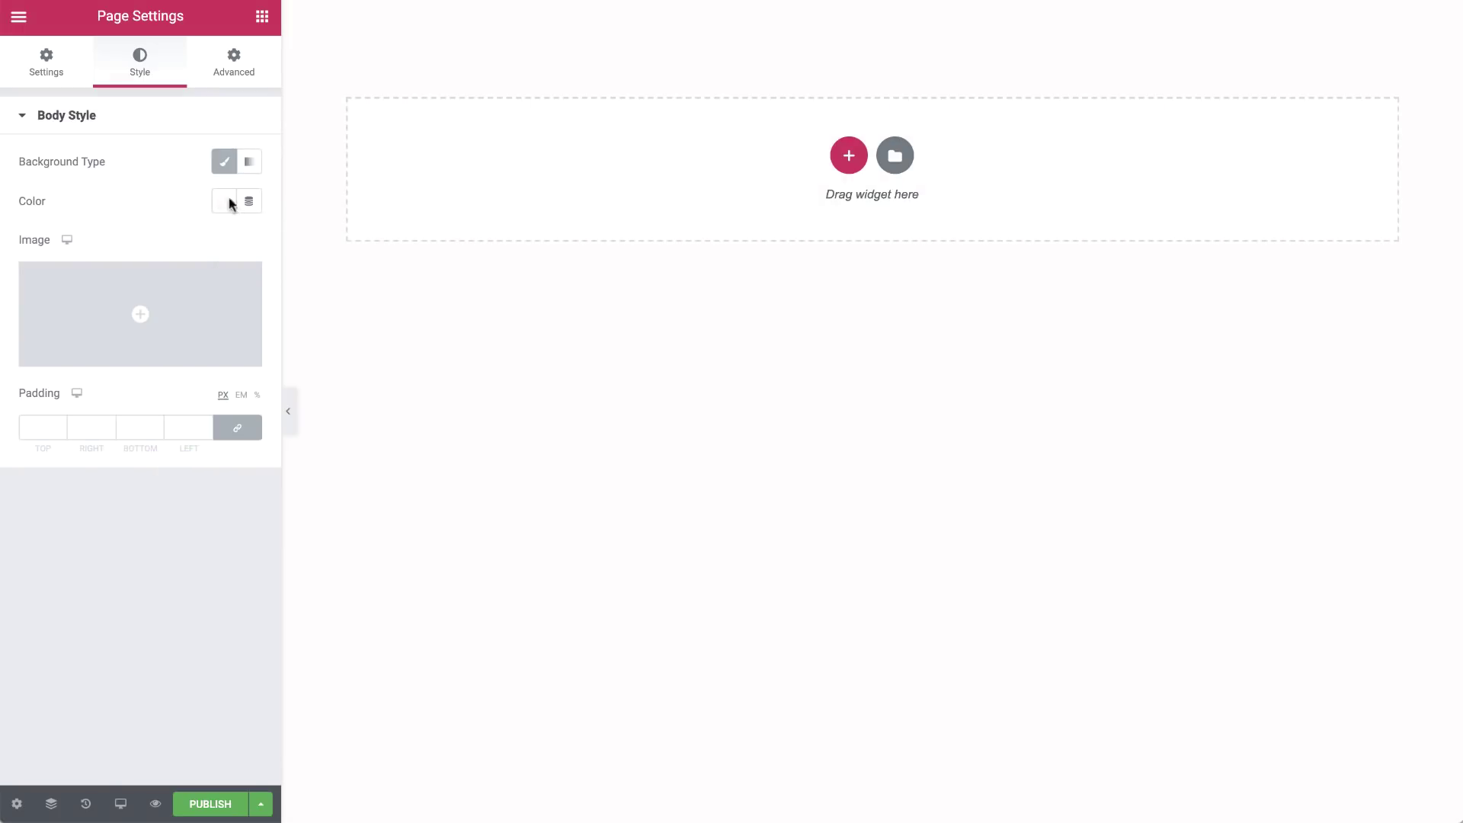
Add a three-column section with boxed content width 940.
{"action": "left_click", "coordinate": [850, 158]}
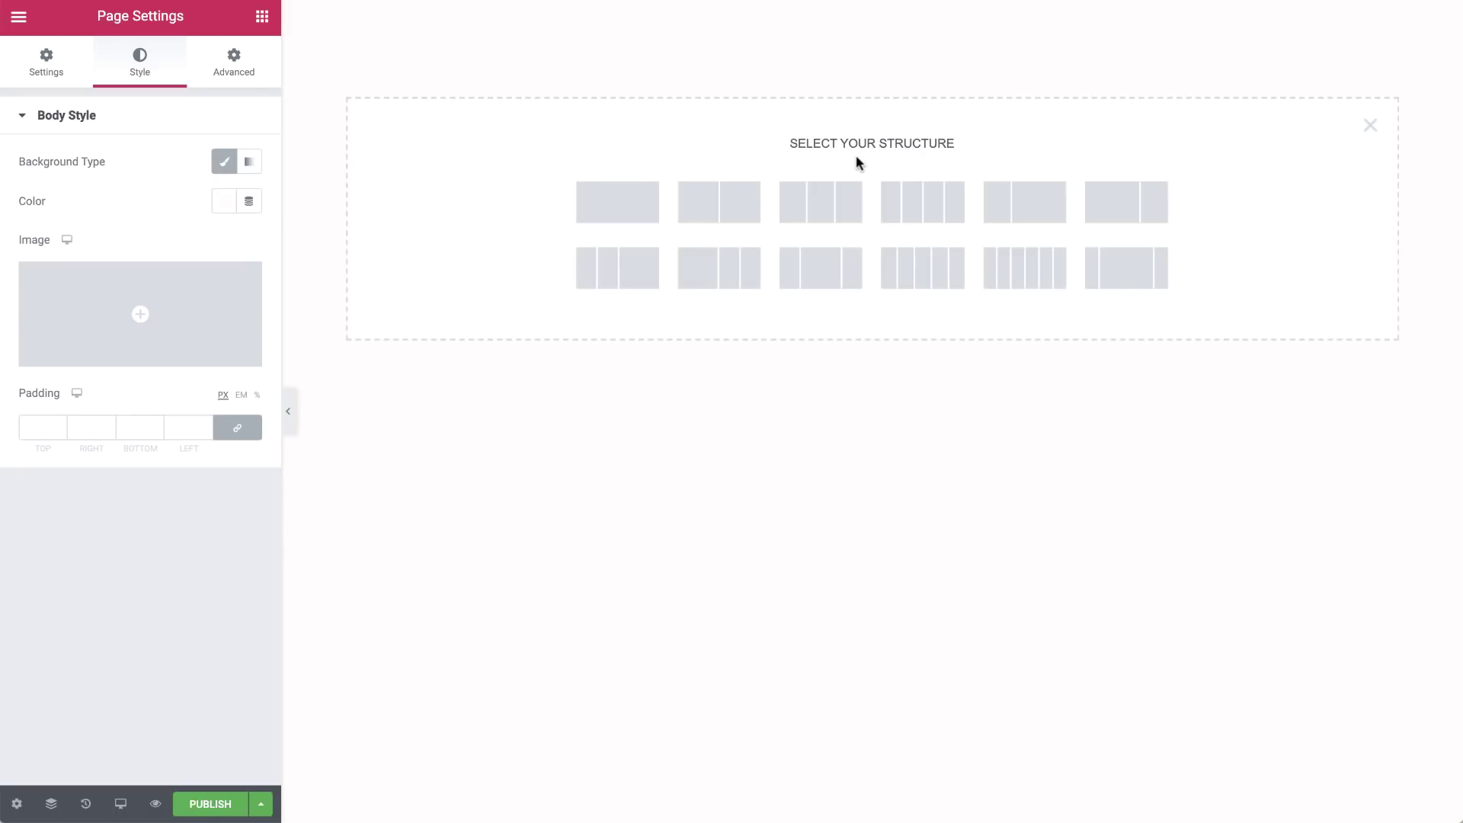
{"action": "left_click", "coordinate": [853, 200]}
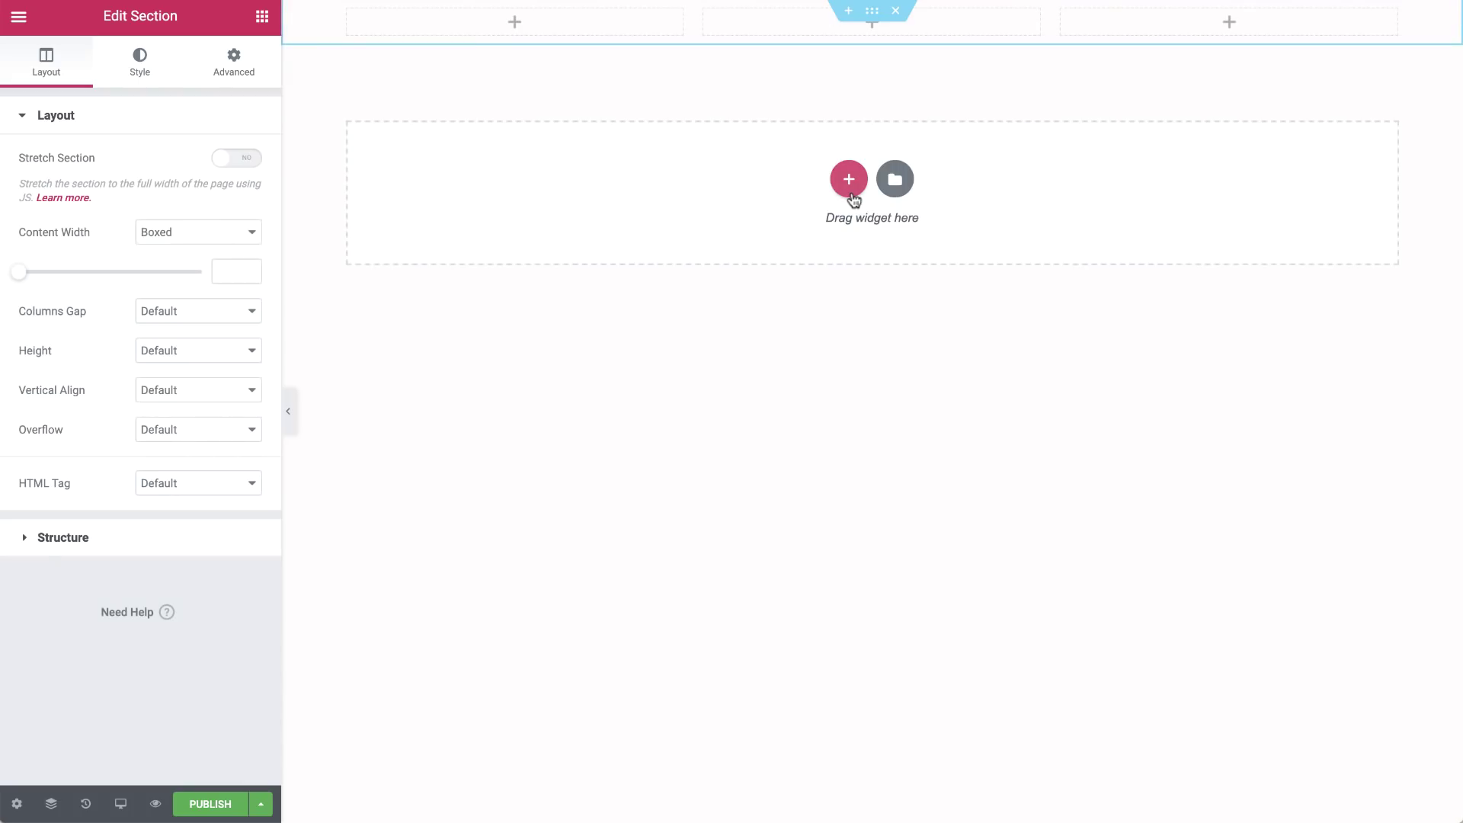
{"action": "left_click", "coordinate": [257, 232]}
{"action": "left_click", "coordinate": [256, 230]}
{"action": "left_click", "coordinate": [240, 271]}
{"action": "type", "text": "940"}
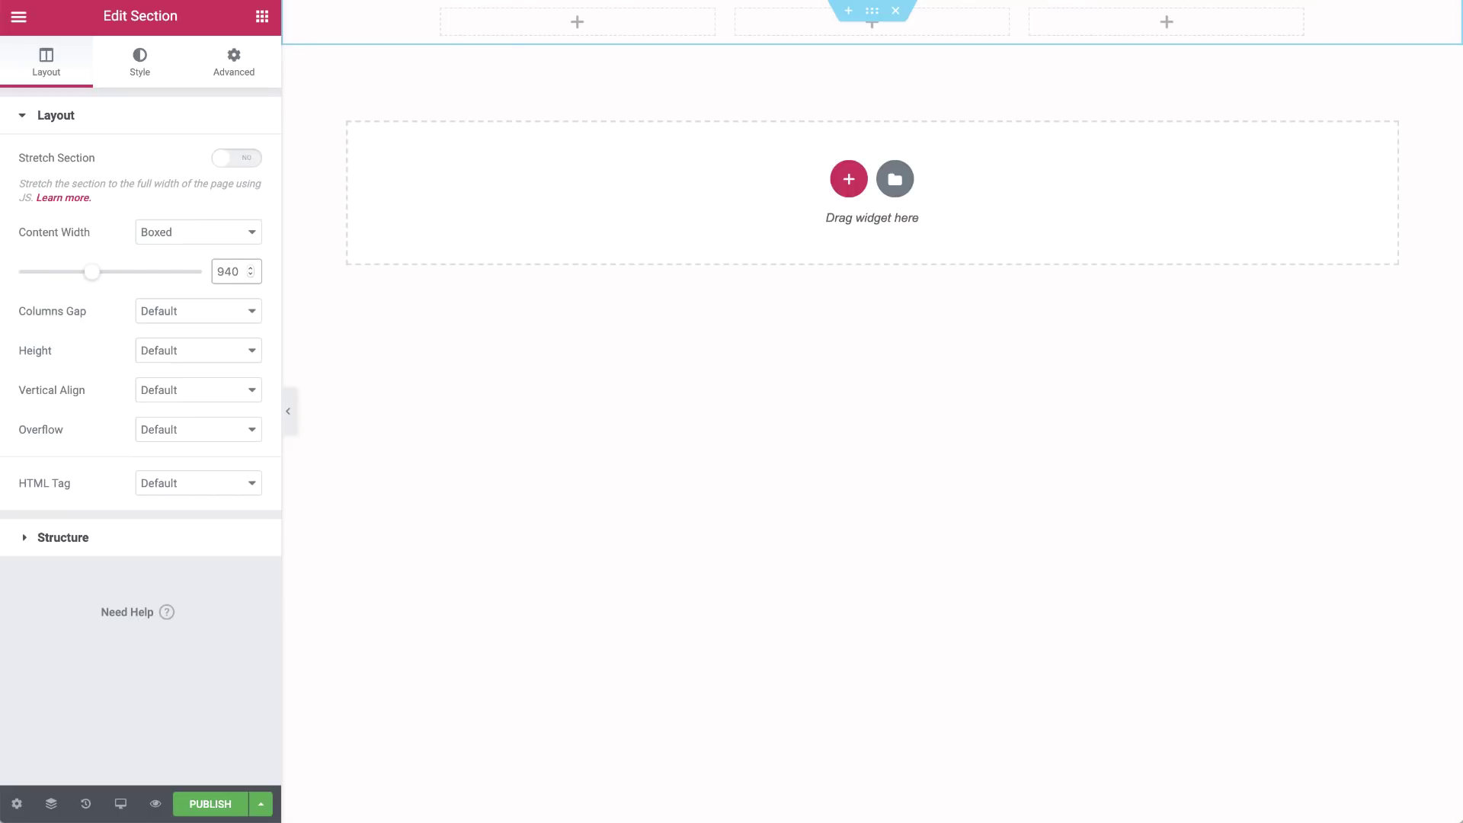
Set the section background type to Classic, leaving the colour unchanged.
{"action": "left_click", "coordinate": [141, 65]}
{"action": "left_click", "coordinate": [173, 203]}
{"action": "left_click", "coordinate": [224, 242]}
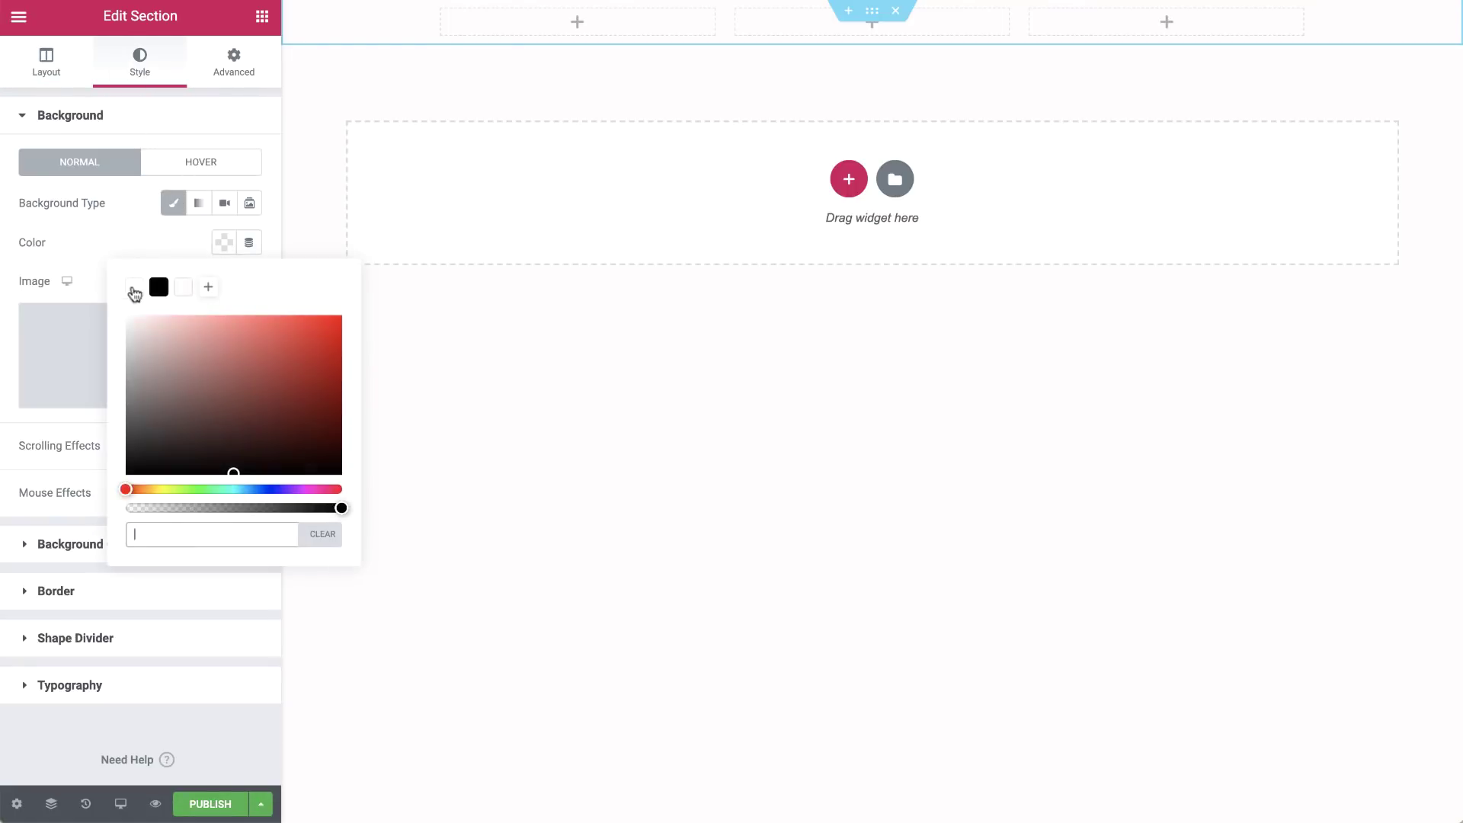
{"action": "left_click", "coordinate": [223, 242]}
Give the section a solid 1 px bottom border in light grey #D0D0D0, saved as a preset.
{"action": "left_click", "coordinate": [225, 592]}
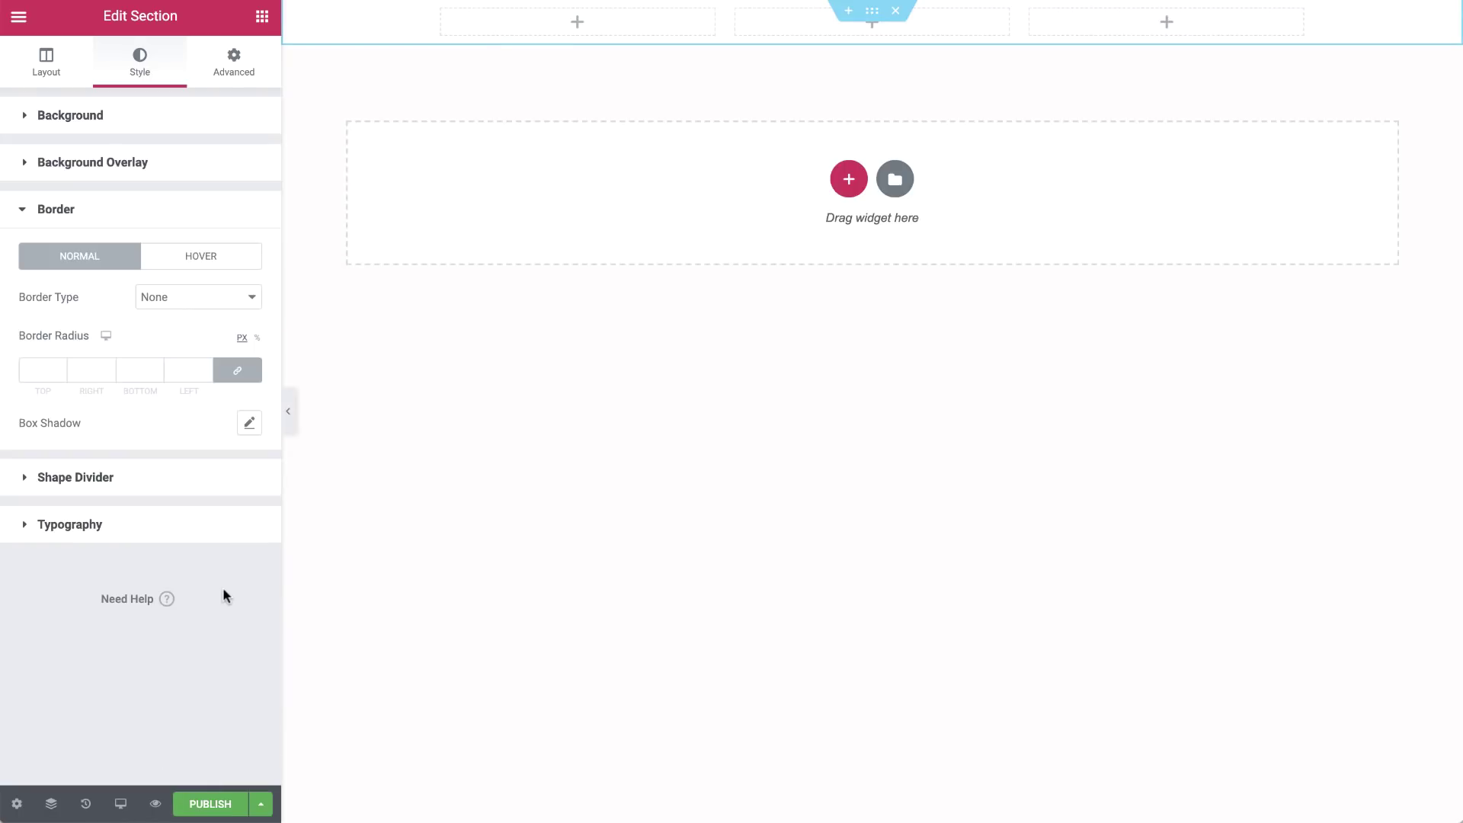
{"action": "left_click", "coordinate": [228, 297]}
{"action": "left_click", "coordinate": [224, 312]}
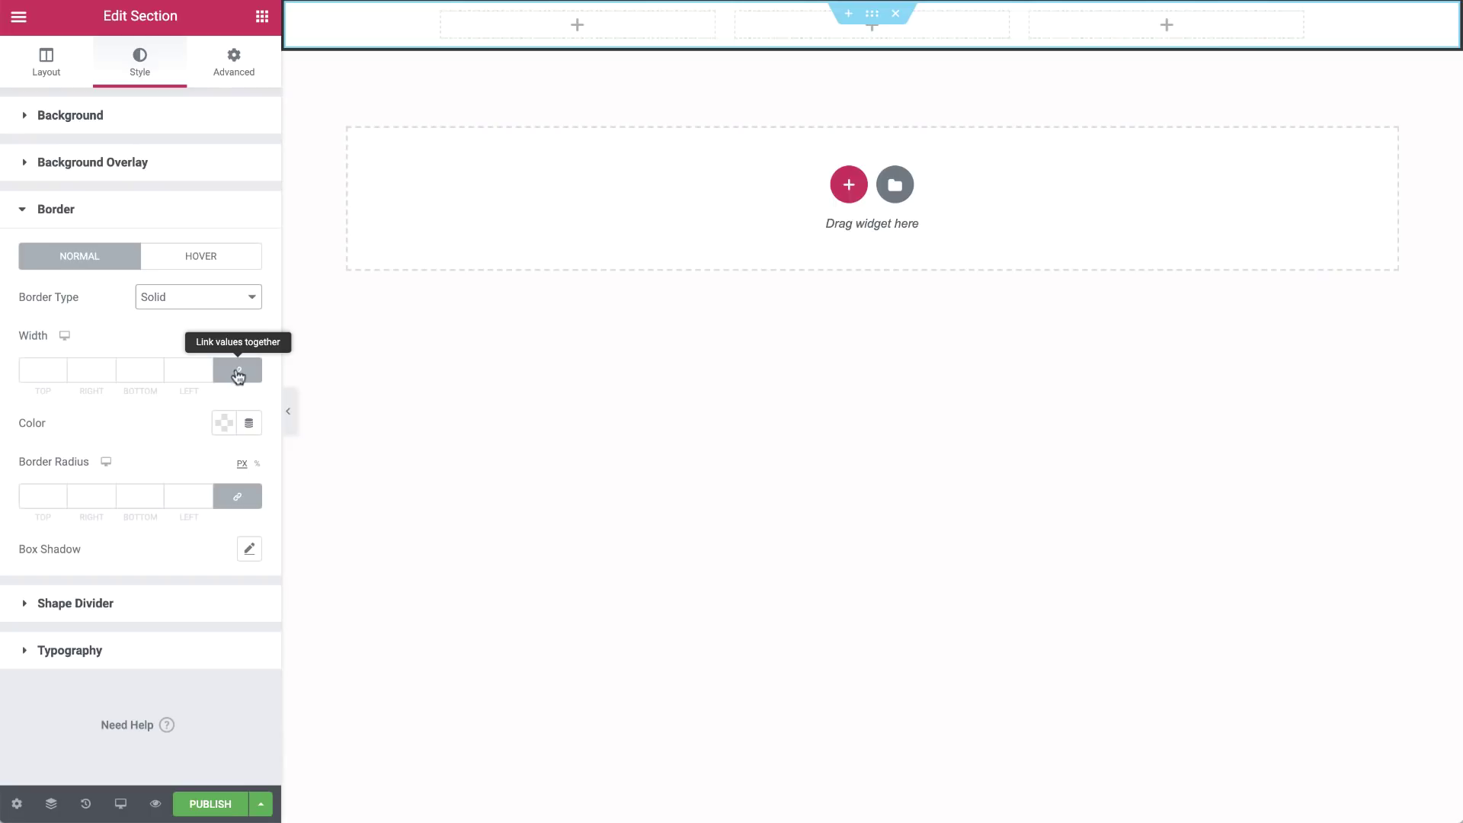
{"action": "left_click", "coordinate": [237, 373]}
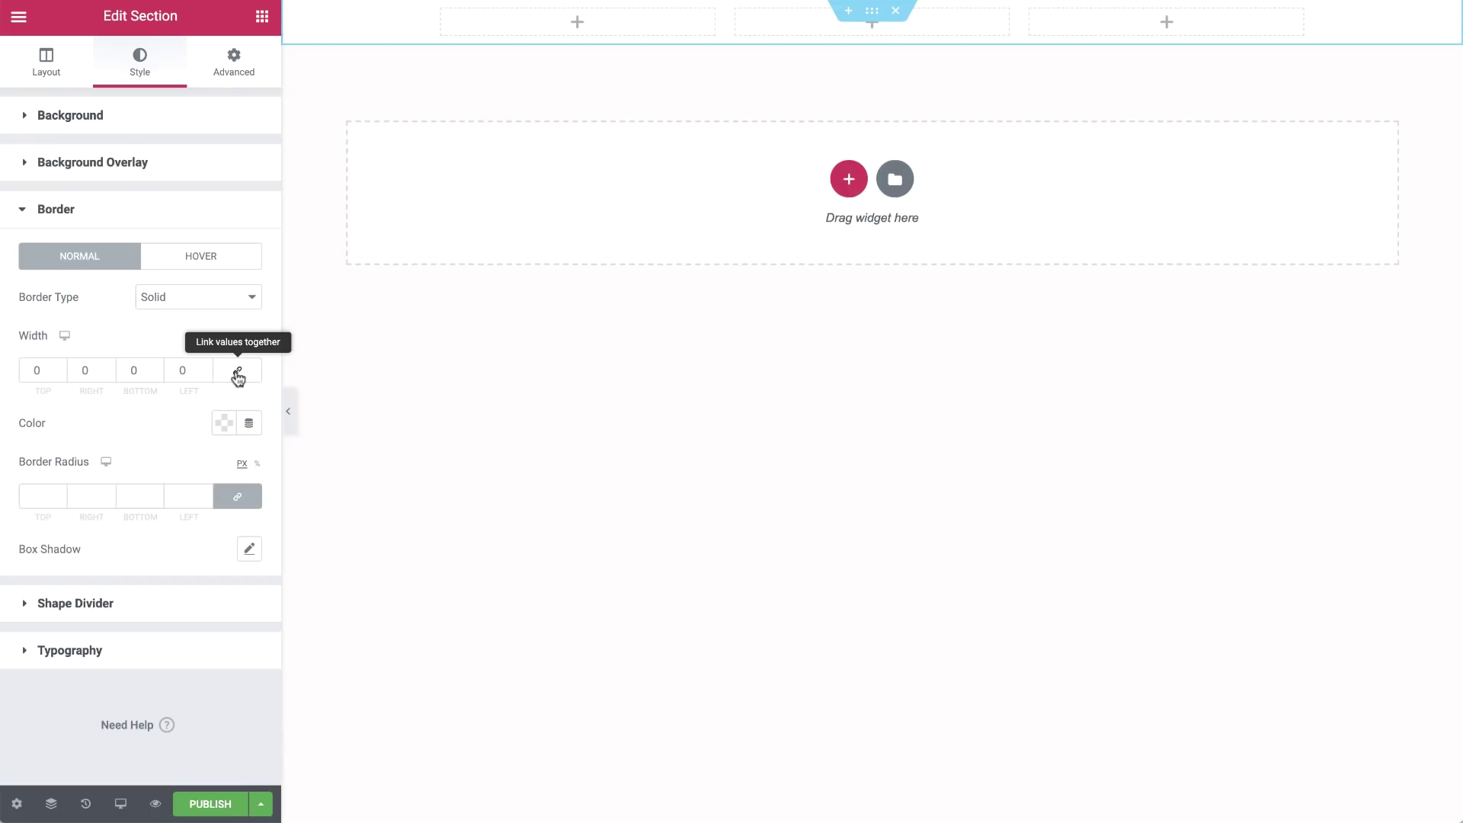
{"action": "left_click", "coordinate": [46, 369]}
{"action": "key", "text": "Tab"}
{"action": "key", "text": "Tab"}
{"action": "type", "text": "1"}
{"action": "left_click", "coordinate": [220, 425]}
{"action": "type", "text": "#D0D0D0"}
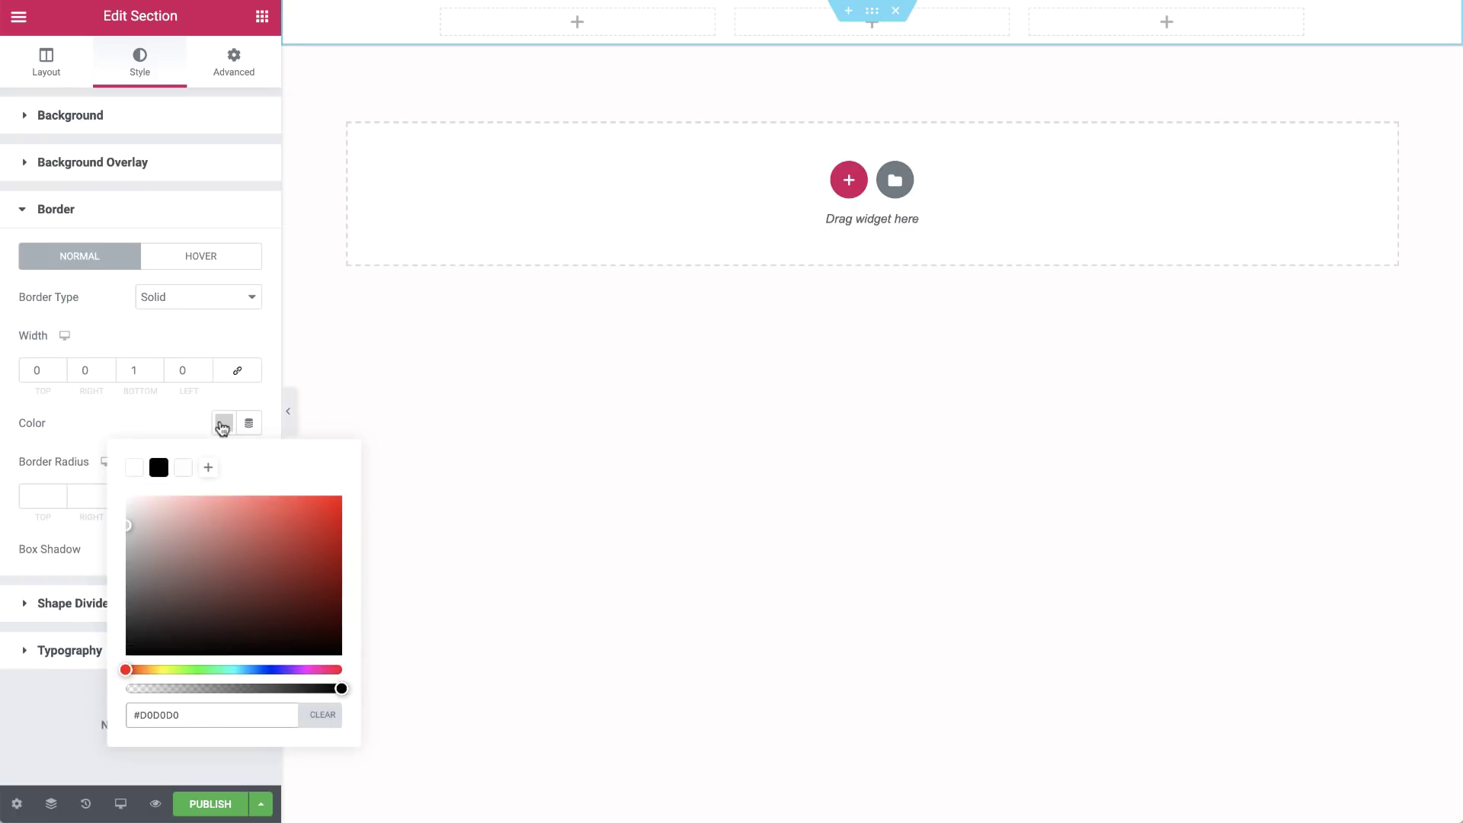
{"action": "left_click", "coordinate": [208, 467]}
{"action": "left_click", "coordinate": [222, 424]}
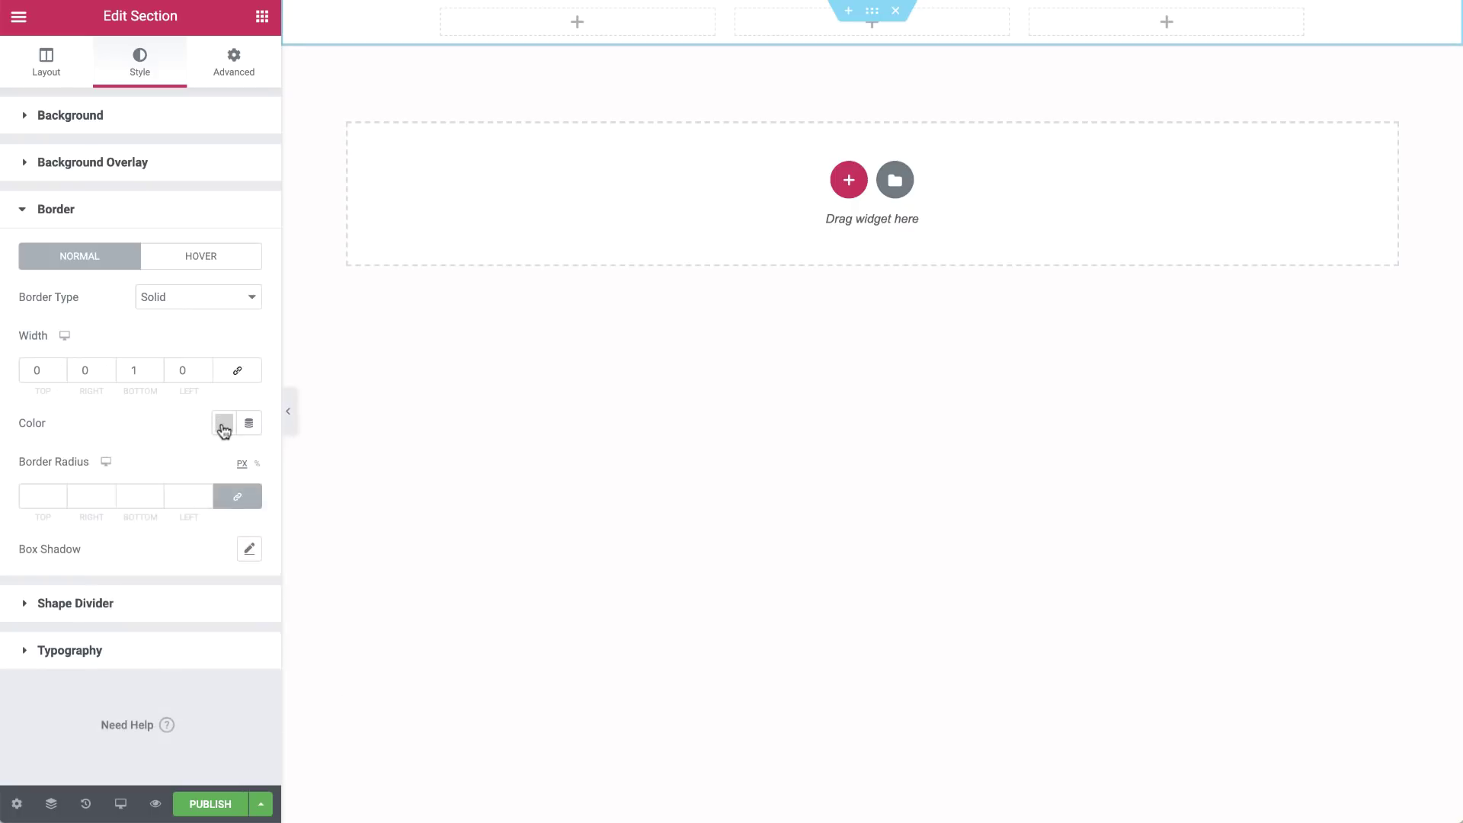
Place the KK logo image in the first header column, aligned left.
{"action": "left_click", "coordinate": [262, 17]}
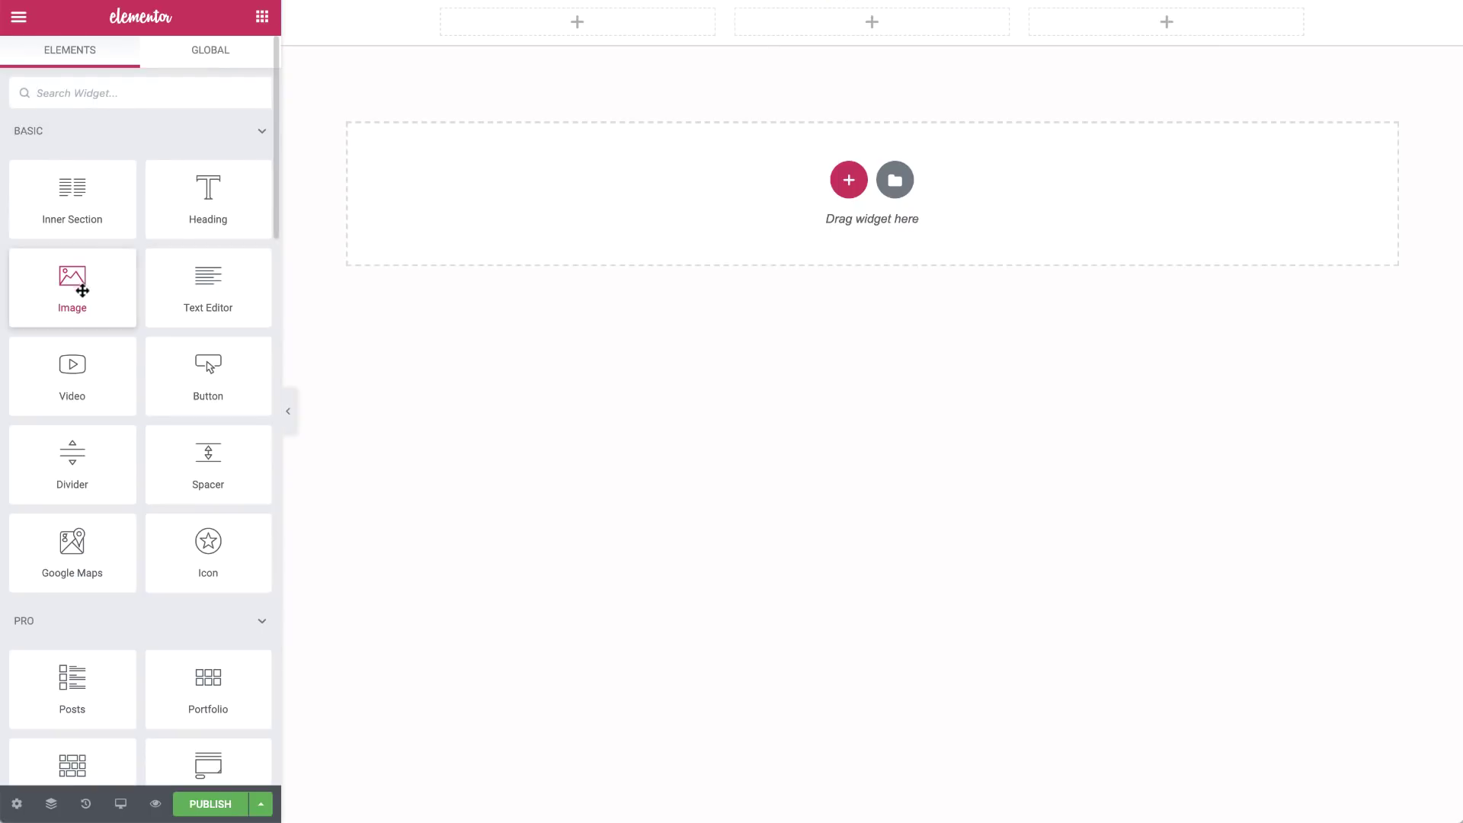
{"action": "left_click_drag", "start_coordinate": [71, 285], "coordinate": [542, 27]}
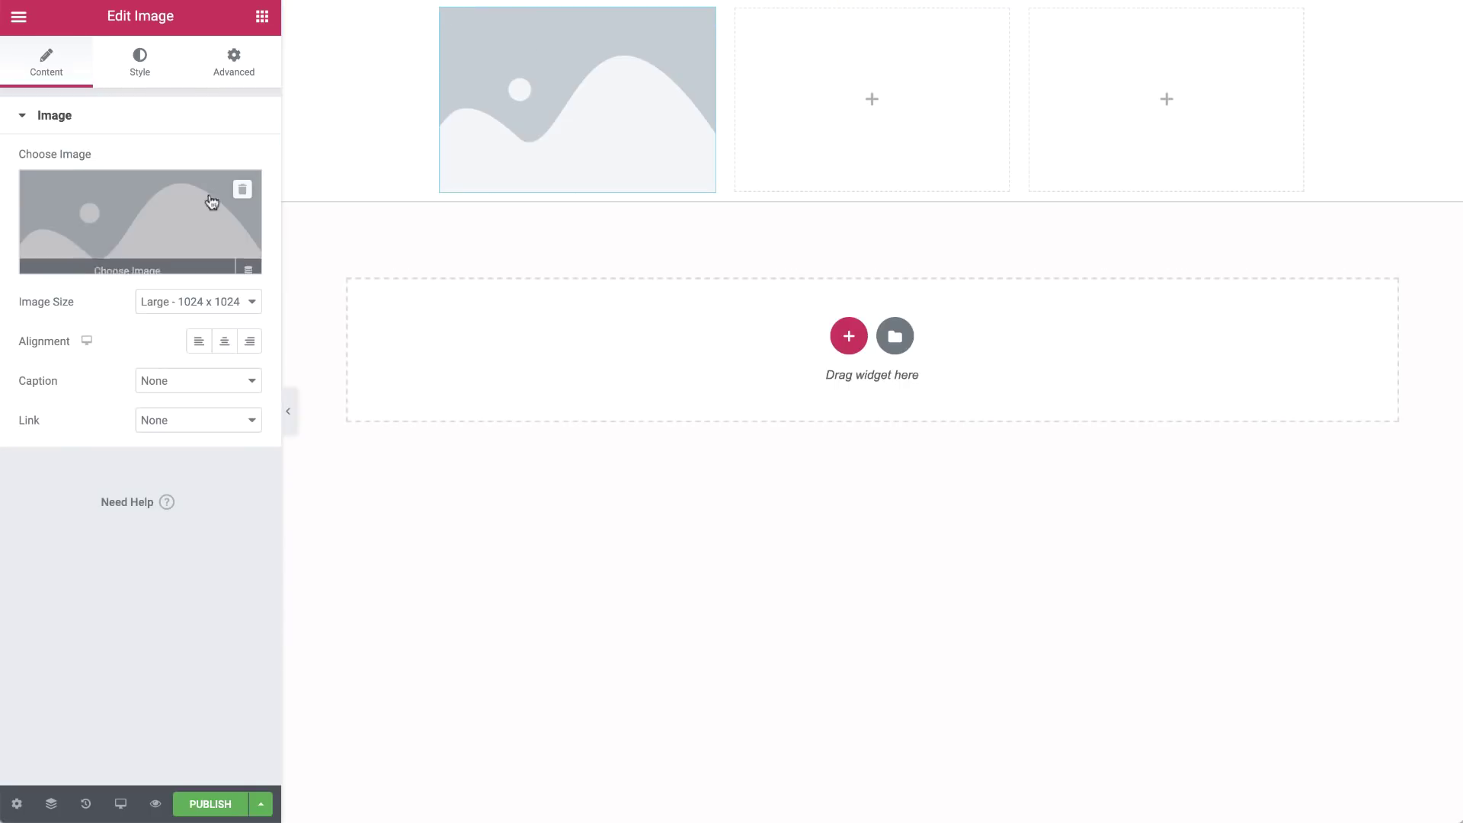
{"action": "left_click", "coordinate": [199, 236]}
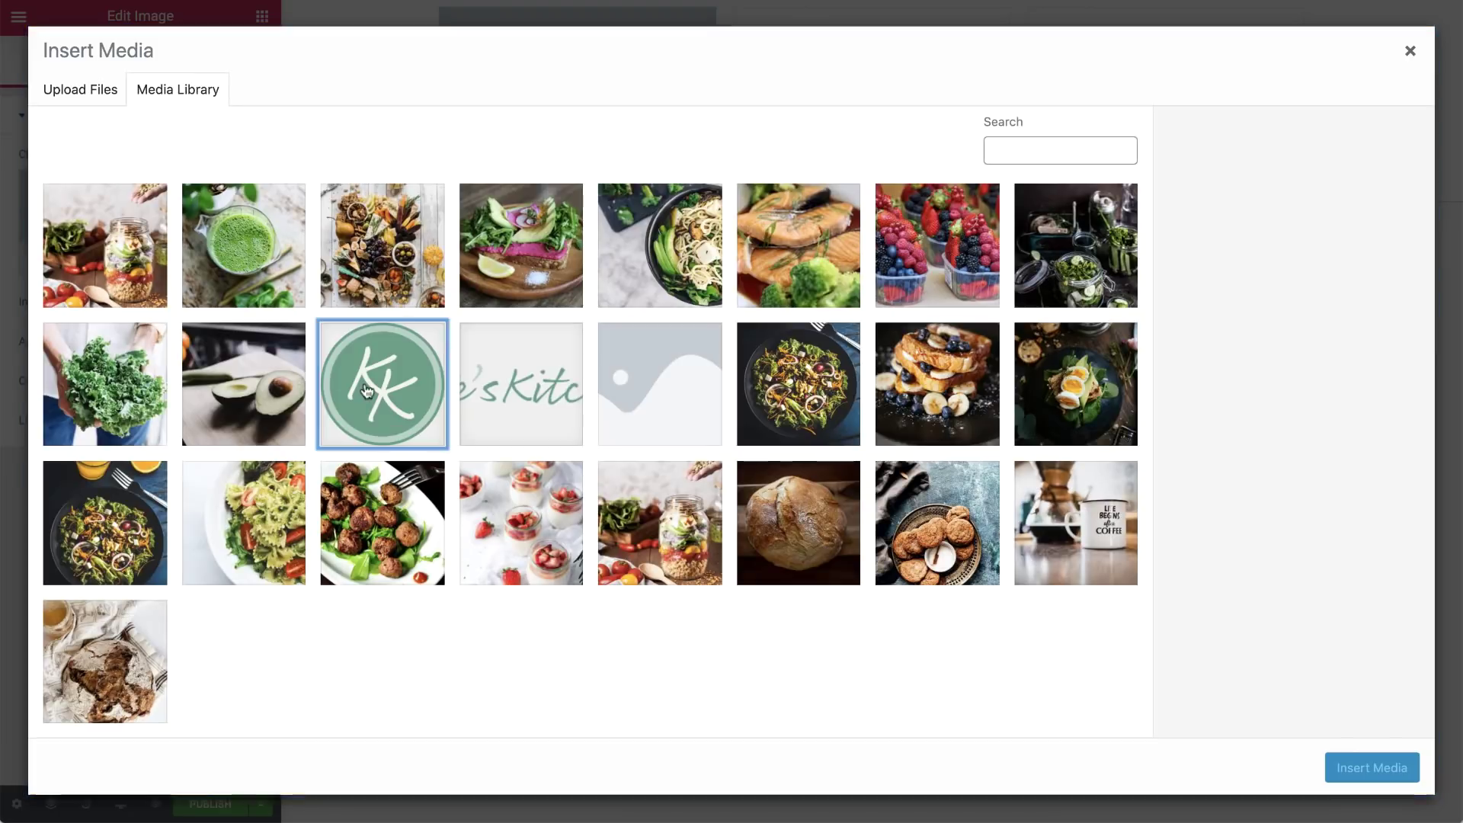
{"action": "left_click", "coordinate": [368, 390]}
{"action": "left_click", "coordinate": [1364, 766]}
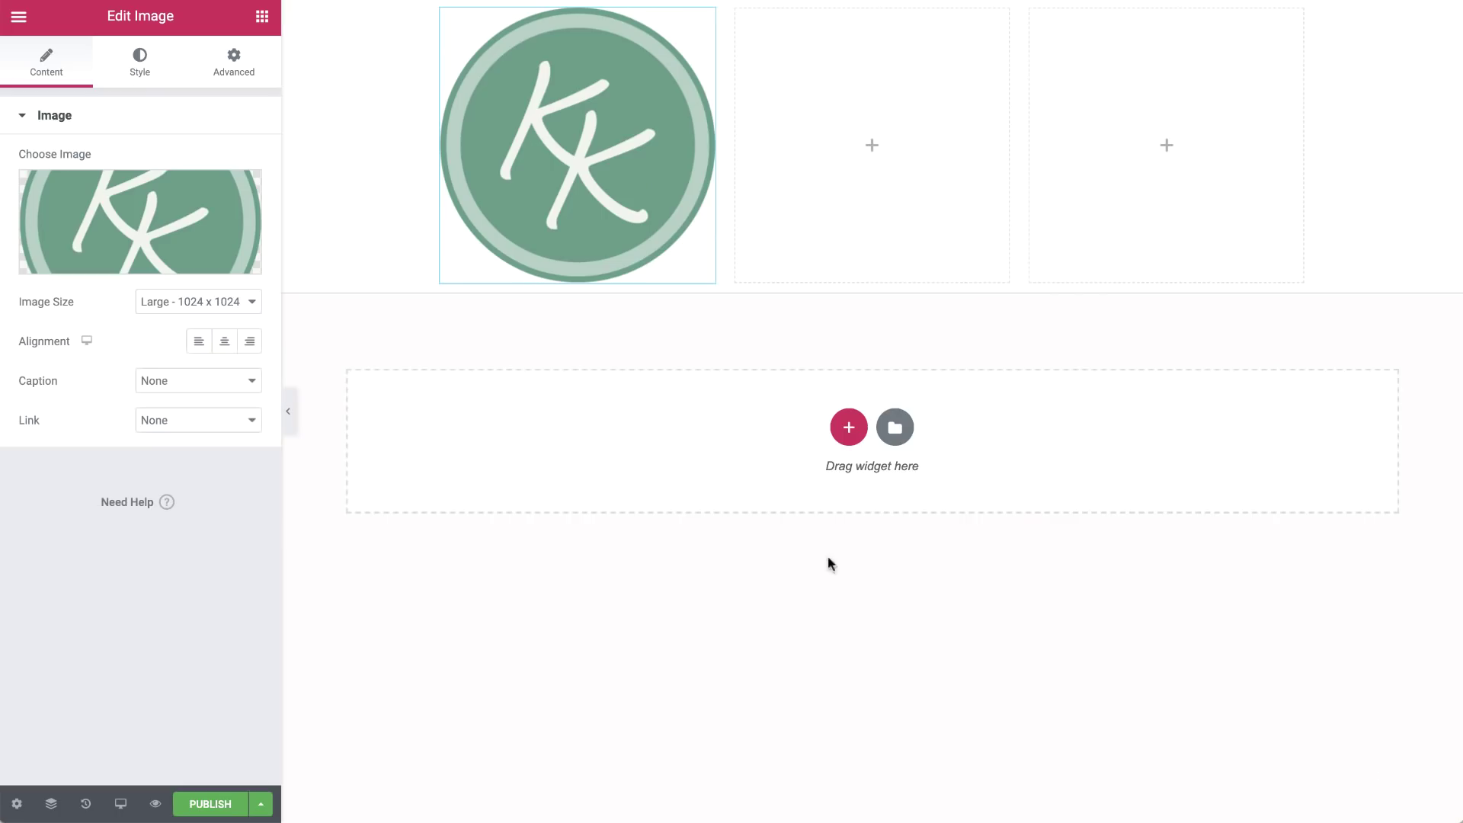
{"action": "left_click", "coordinate": [199, 341]}
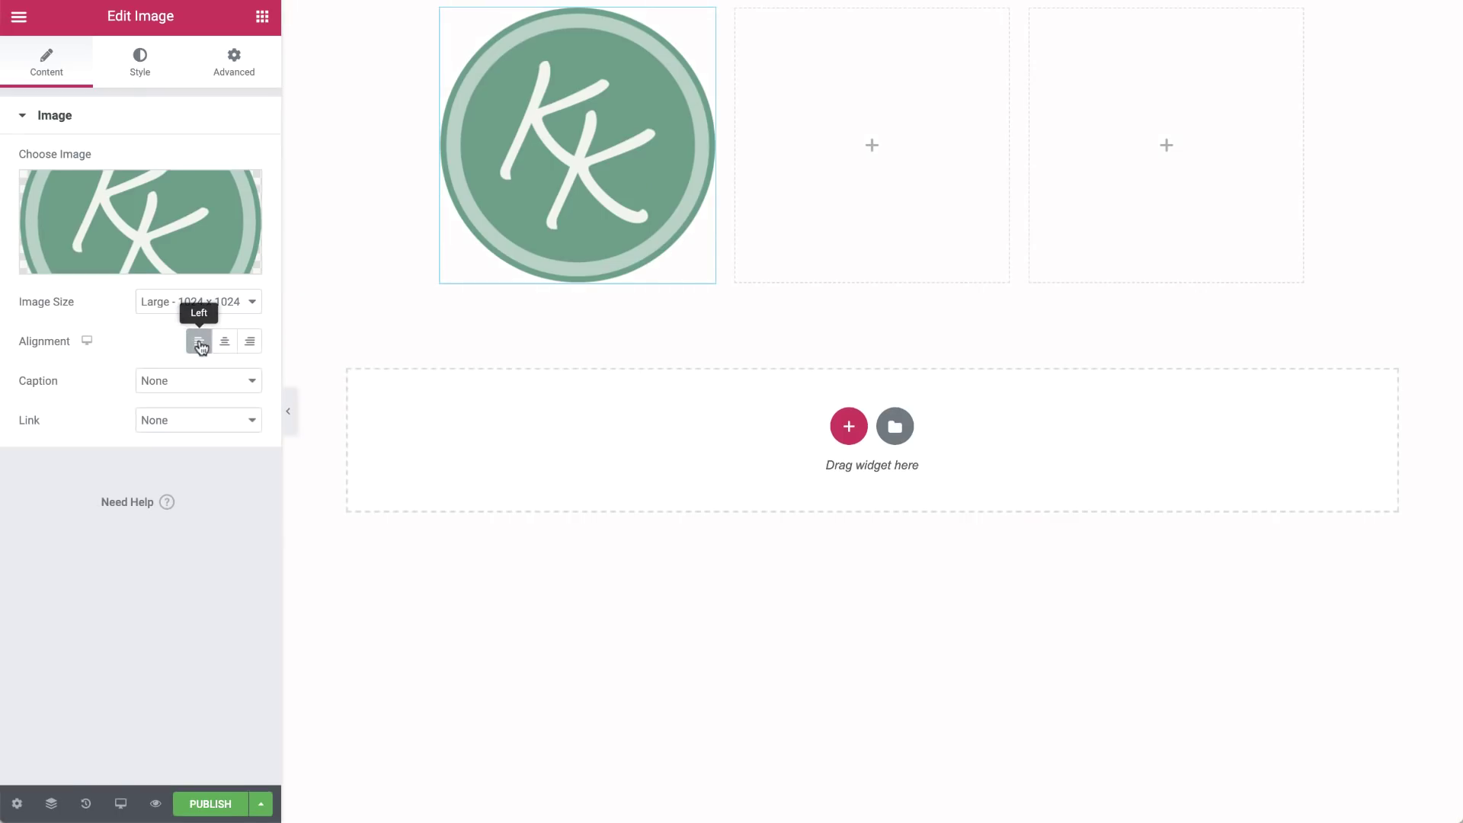
Link the logo to the Site URL and set its width to 65 px.
{"action": "left_click", "coordinate": [245, 420]}
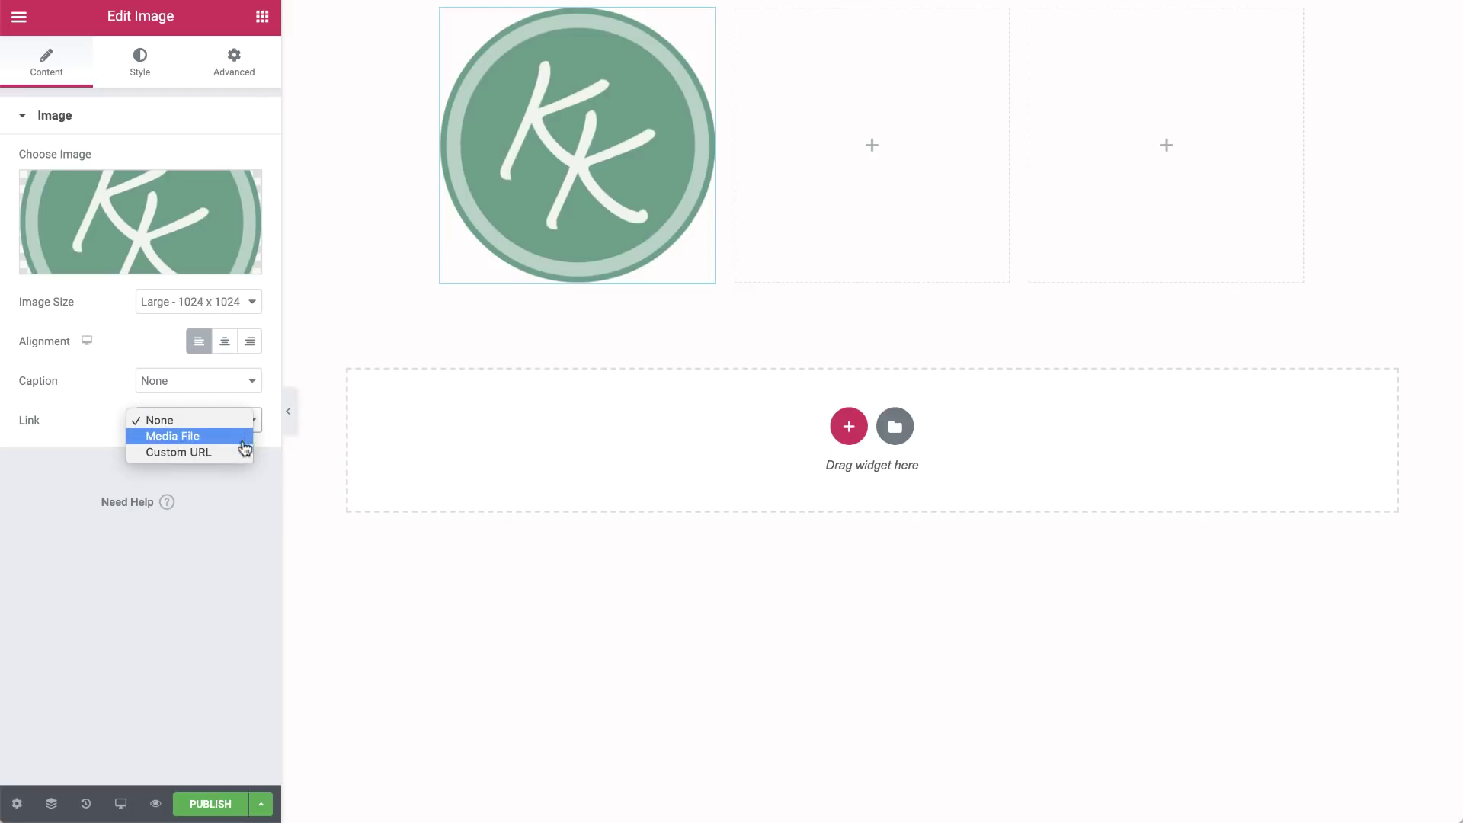
{"action": "left_click", "coordinate": [242, 453]}
{"action": "left_click", "coordinate": [248, 469]}
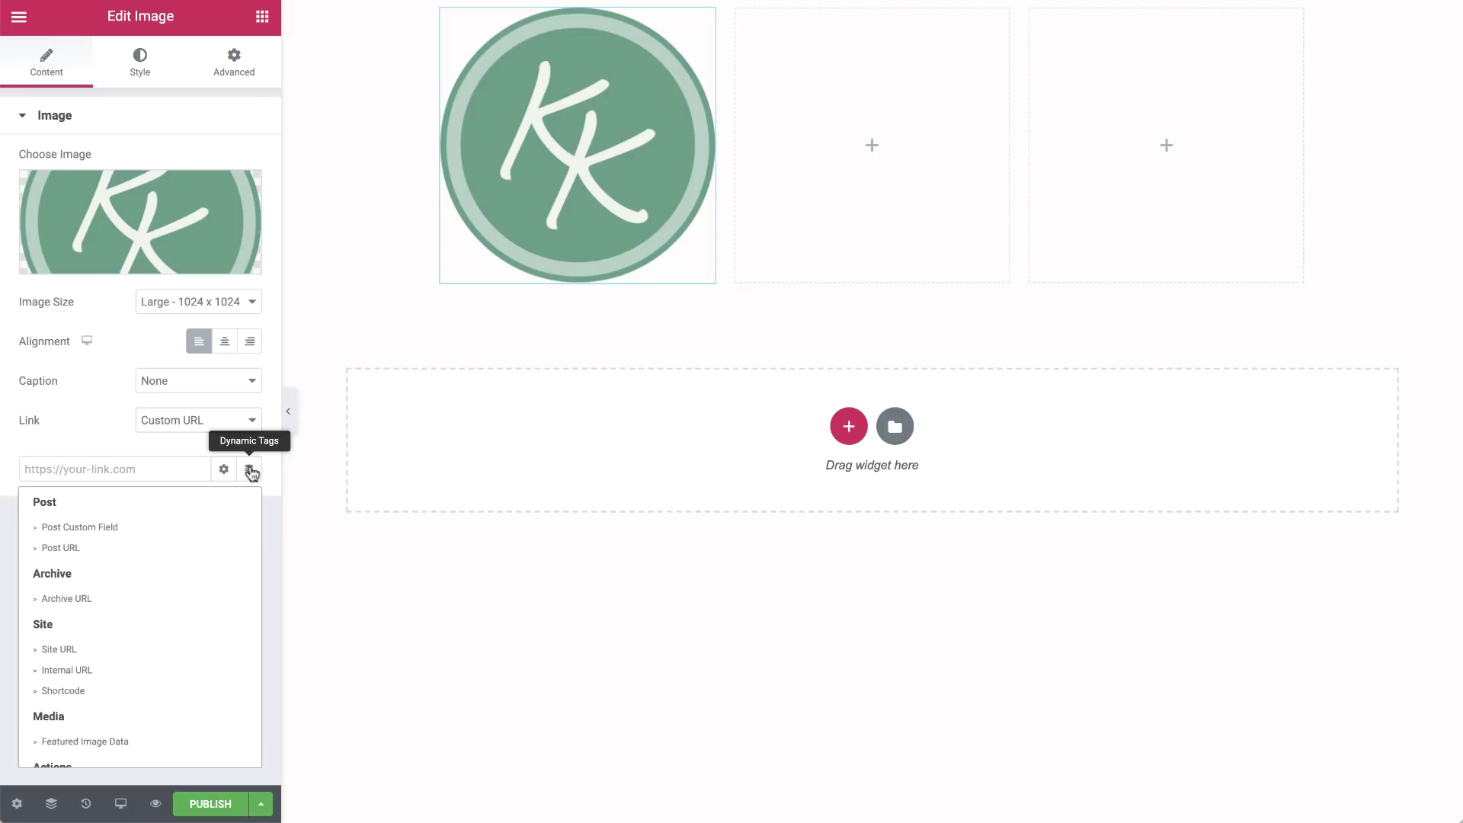
{"action": "left_click", "coordinate": [231, 650]}
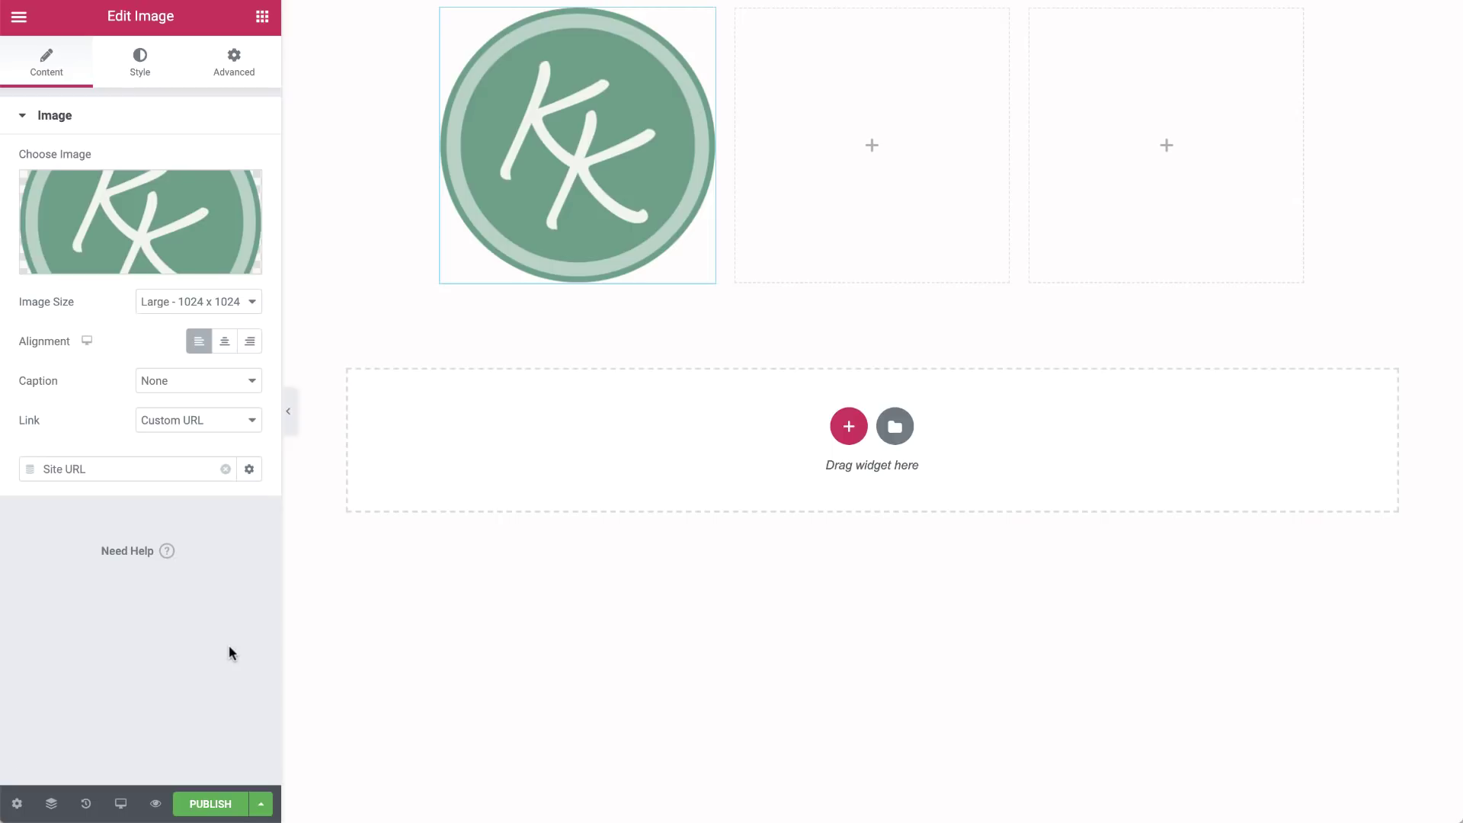
{"action": "left_click", "coordinate": [142, 74]}
{"action": "left_click", "coordinate": [235, 162]}
{"action": "left_click", "coordinate": [228, 192]}
{"action": "type", "text": "65"}
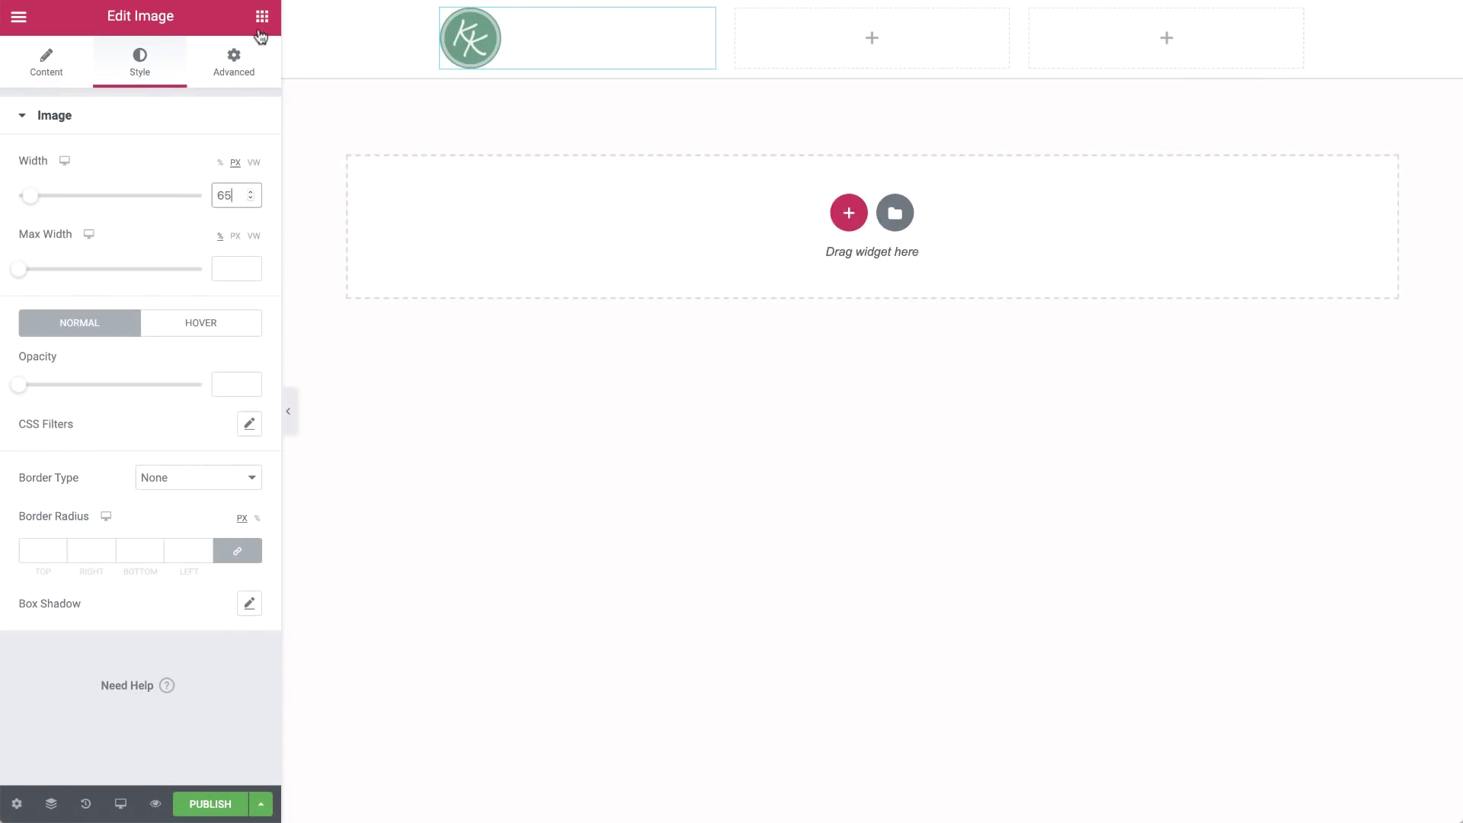
Add the kates-wordmark-2tone image to the middle column, left-aligned, with width in pixels.
{"action": "left_click", "coordinate": [262, 17]}
{"action": "left_click_drag", "start_coordinate": [73, 290], "coordinate": [839, 29]}
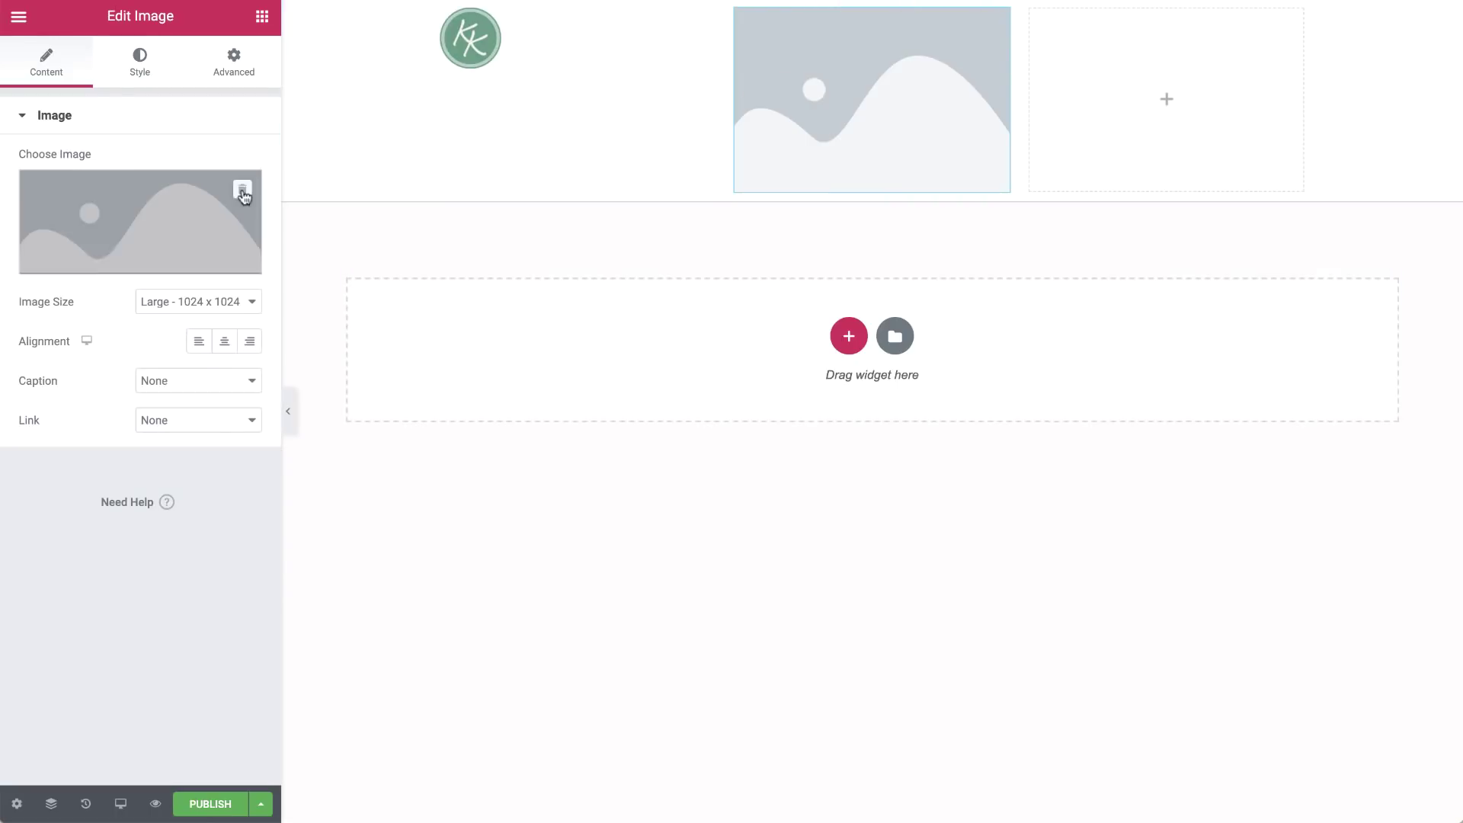
{"action": "left_click", "coordinate": [155, 221]}
{"action": "left_click", "coordinate": [545, 396]}
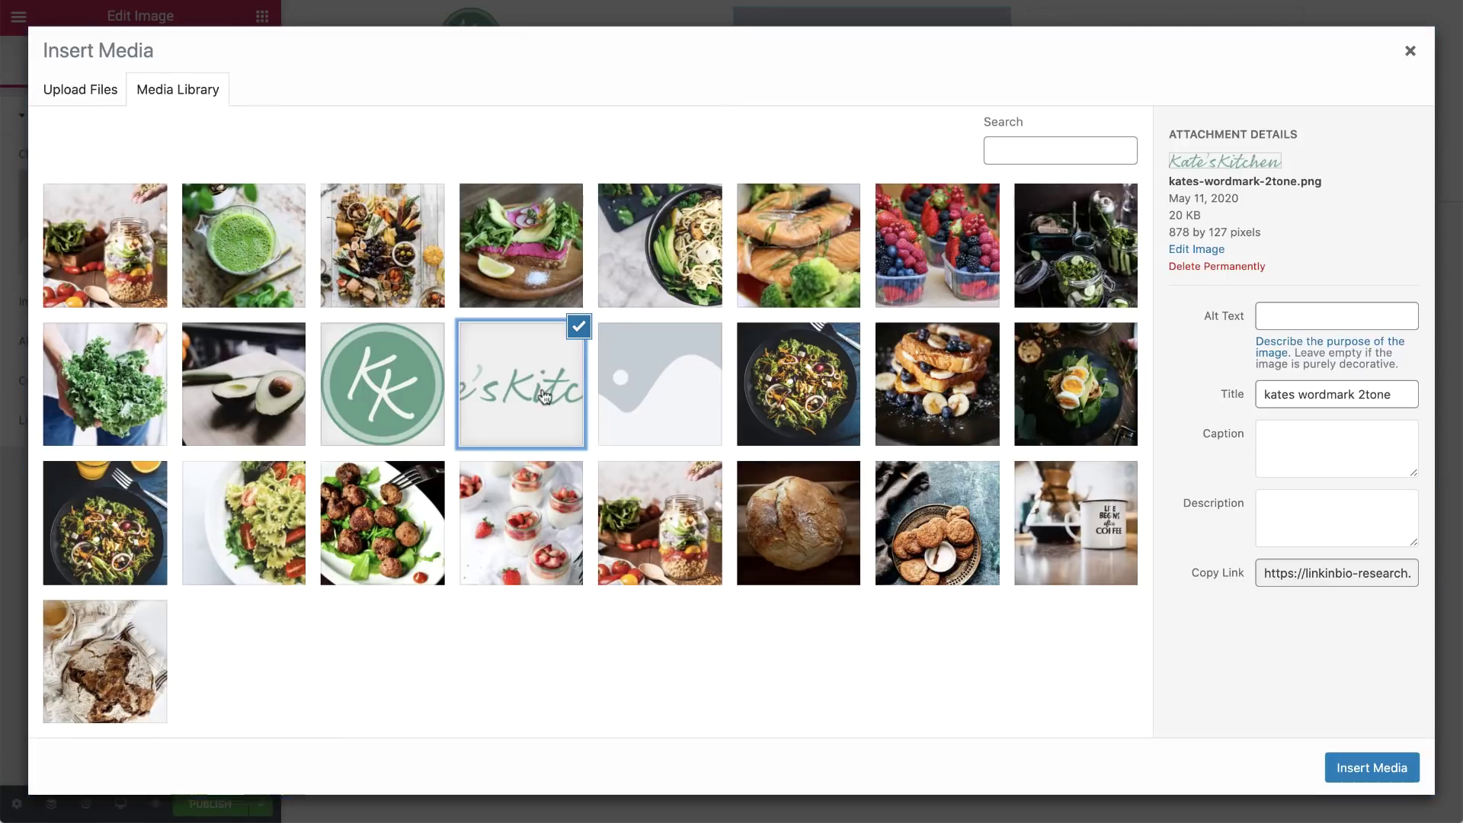
{"action": "left_click", "coordinate": [1347, 768]}
{"action": "left_click", "coordinate": [202, 342]}
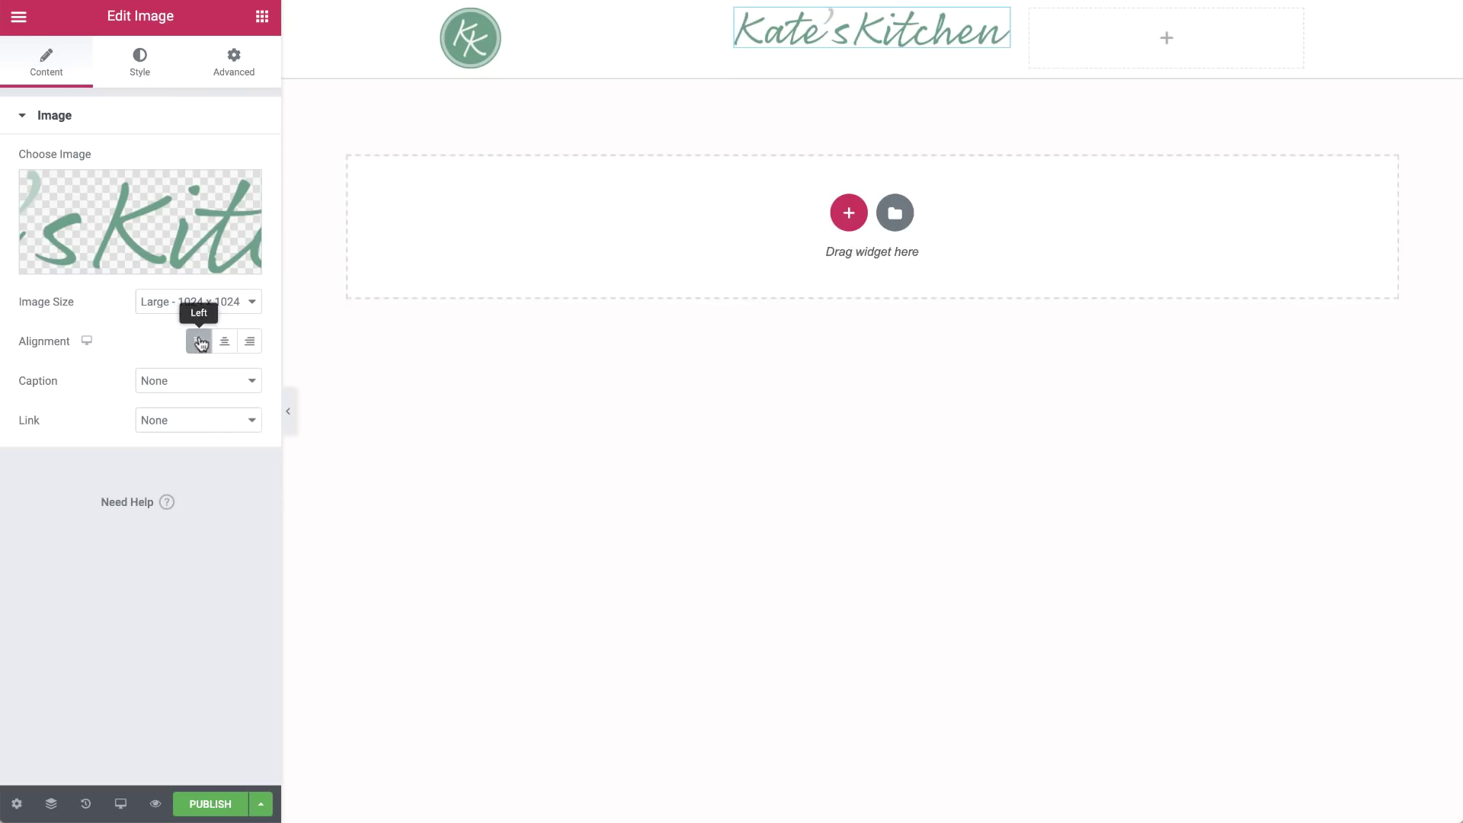
{"action": "left_click", "coordinate": [144, 71]}
{"action": "left_click", "coordinate": [234, 162]}
{"action": "left_click", "coordinate": [228, 195]}
Set the wordmark width to 150 and add a 'Work with me' button to the right column.
{"action": "type", "text": "150"}
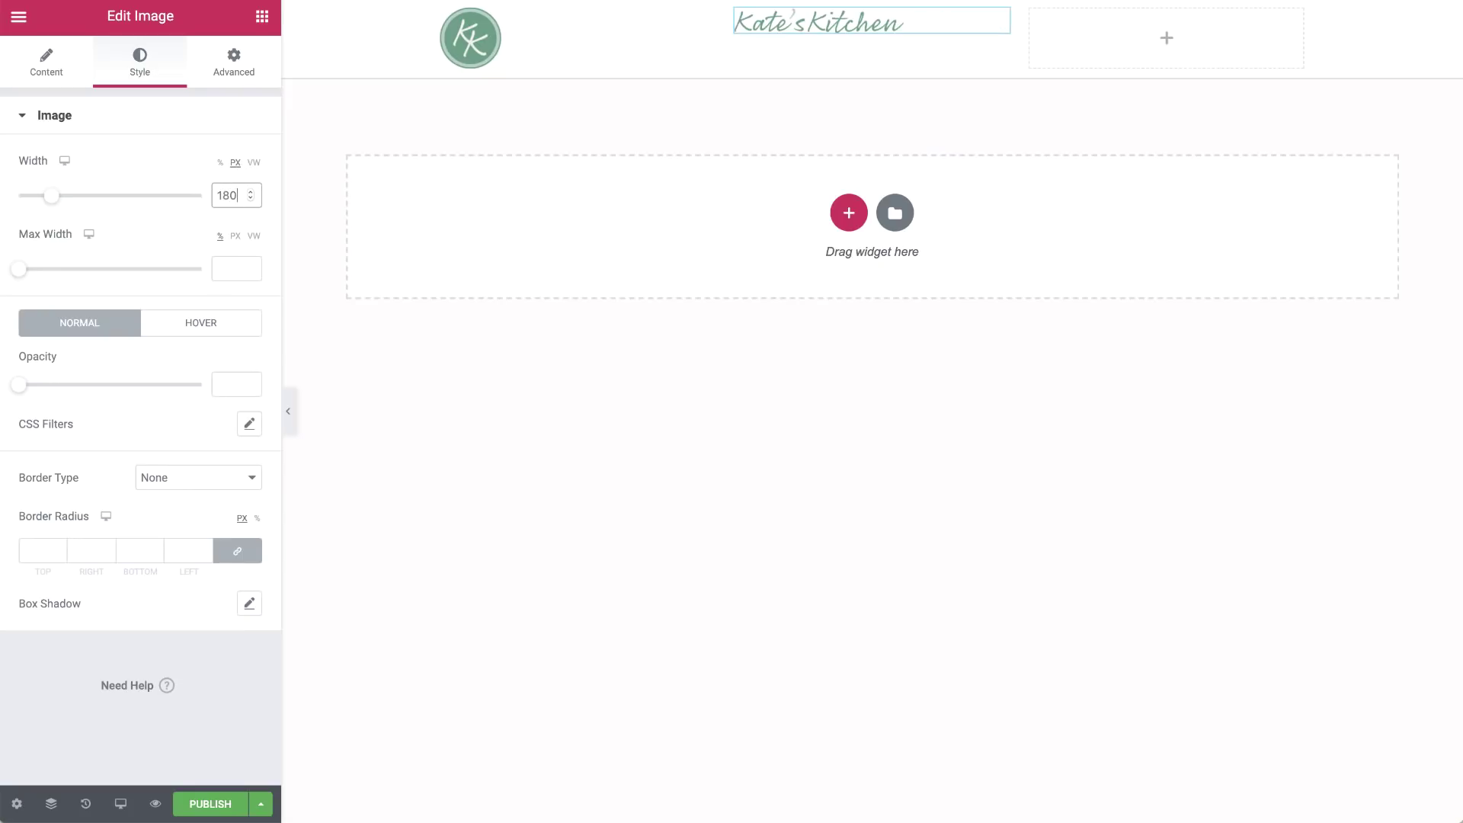
{"action": "left_click", "coordinate": [262, 17]}
{"action": "left_click_drag", "start_coordinate": [204, 358], "coordinate": [1121, 63]}
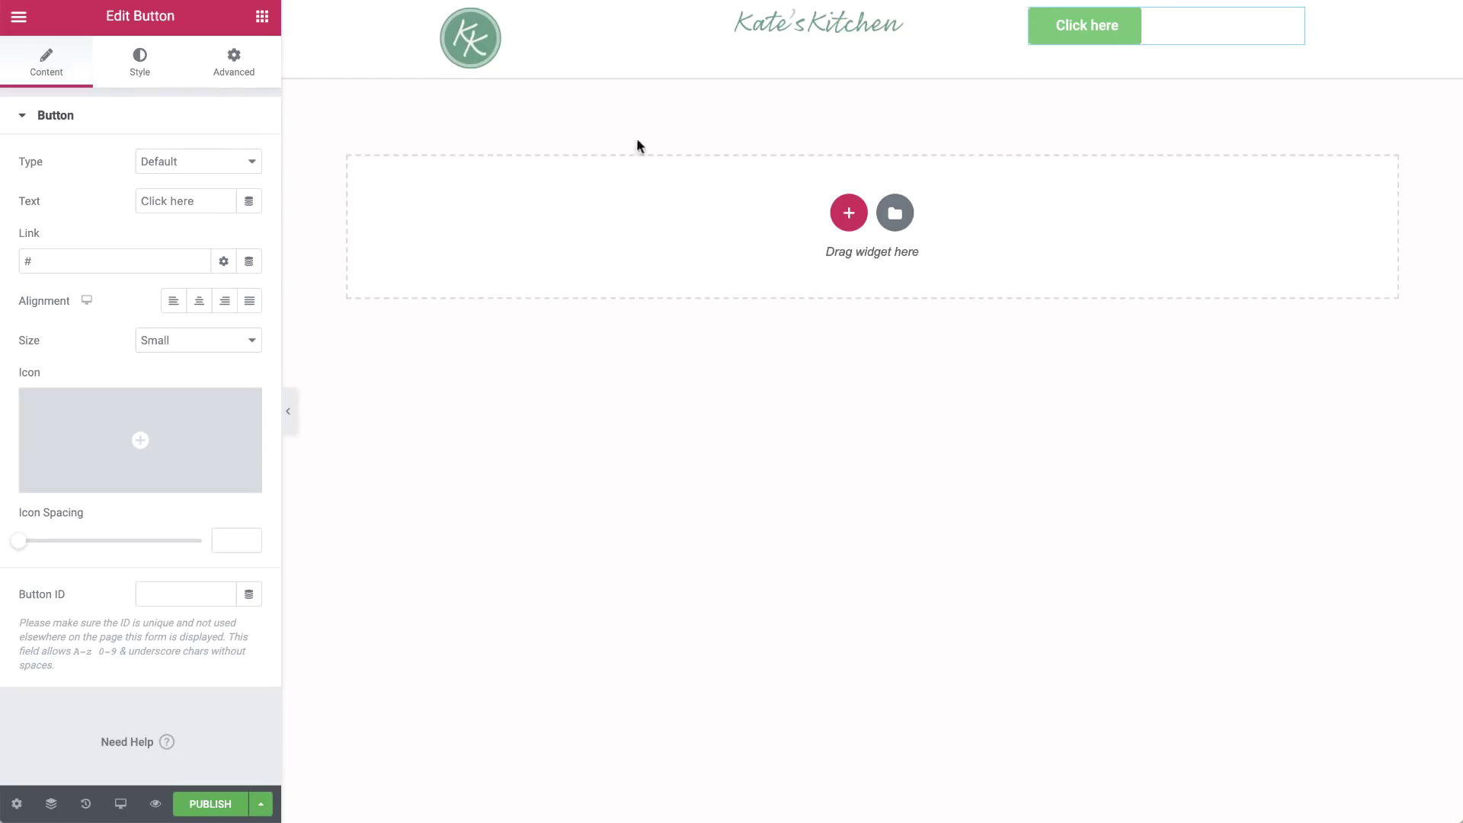
{"action": "triple_click", "coordinate": [202, 200]}
{"action": "type", "text": "Work with me"}
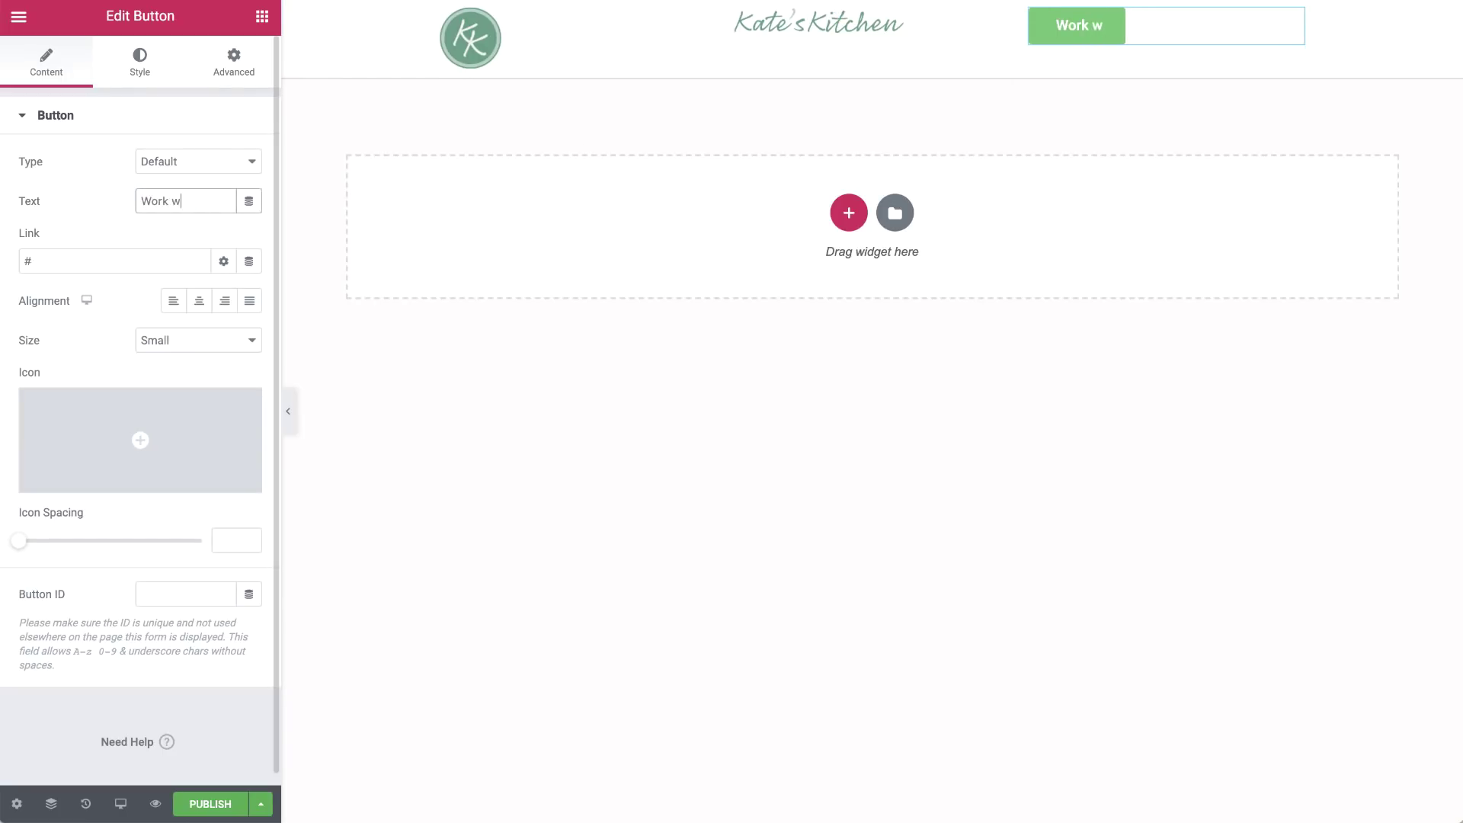
Link the button to the Work with Me page and align it right.
{"action": "triple_click", "coordinate": [178, 259]}
{"action": "key", "text": "BackSpace"}
{"action": "type", "text": "wor"}
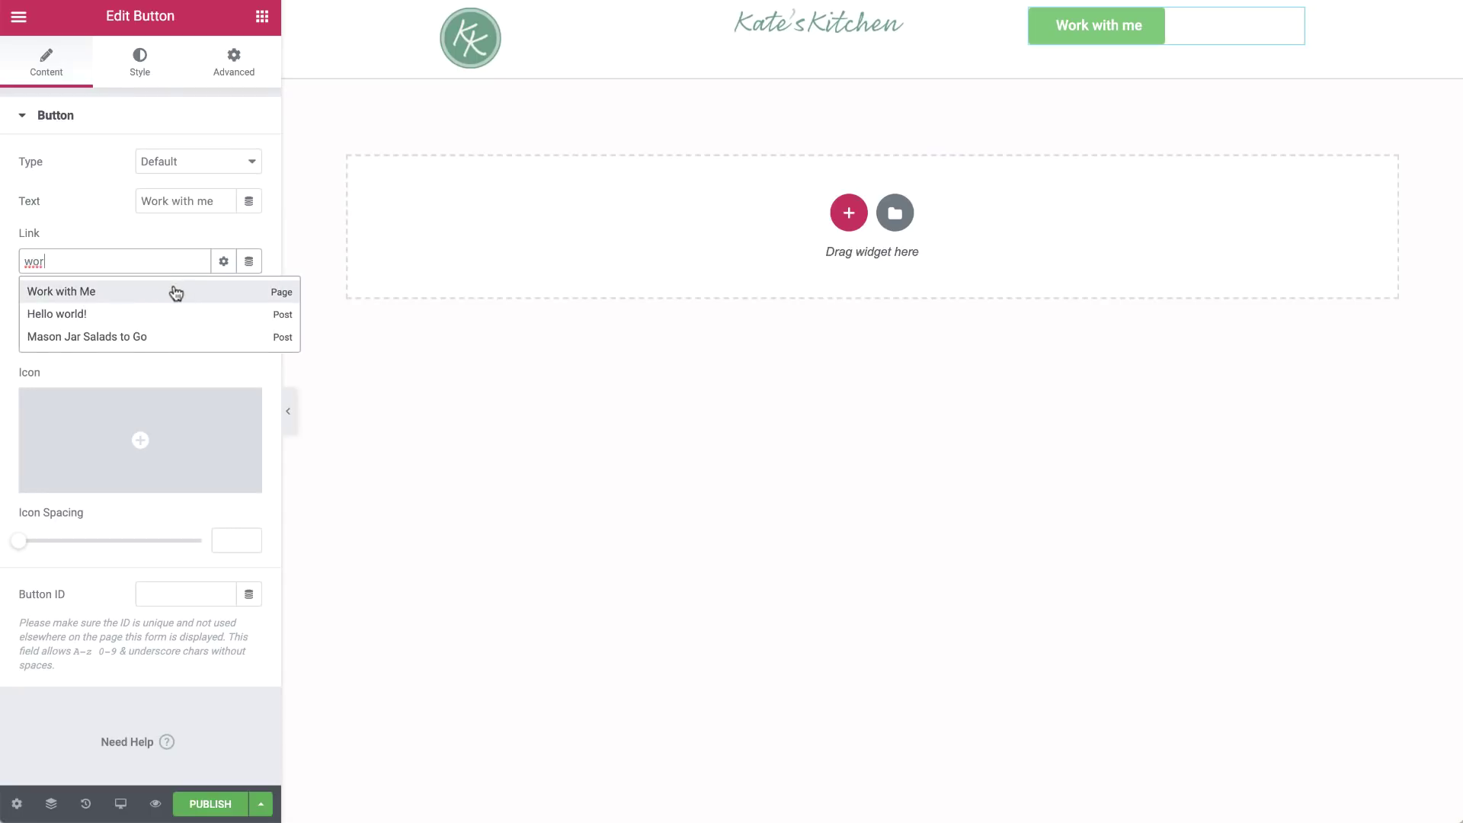
{"action": "left_click", "coordinate": [173, 291]}
{"action": "left_click", "coordinate": [224, 301]}
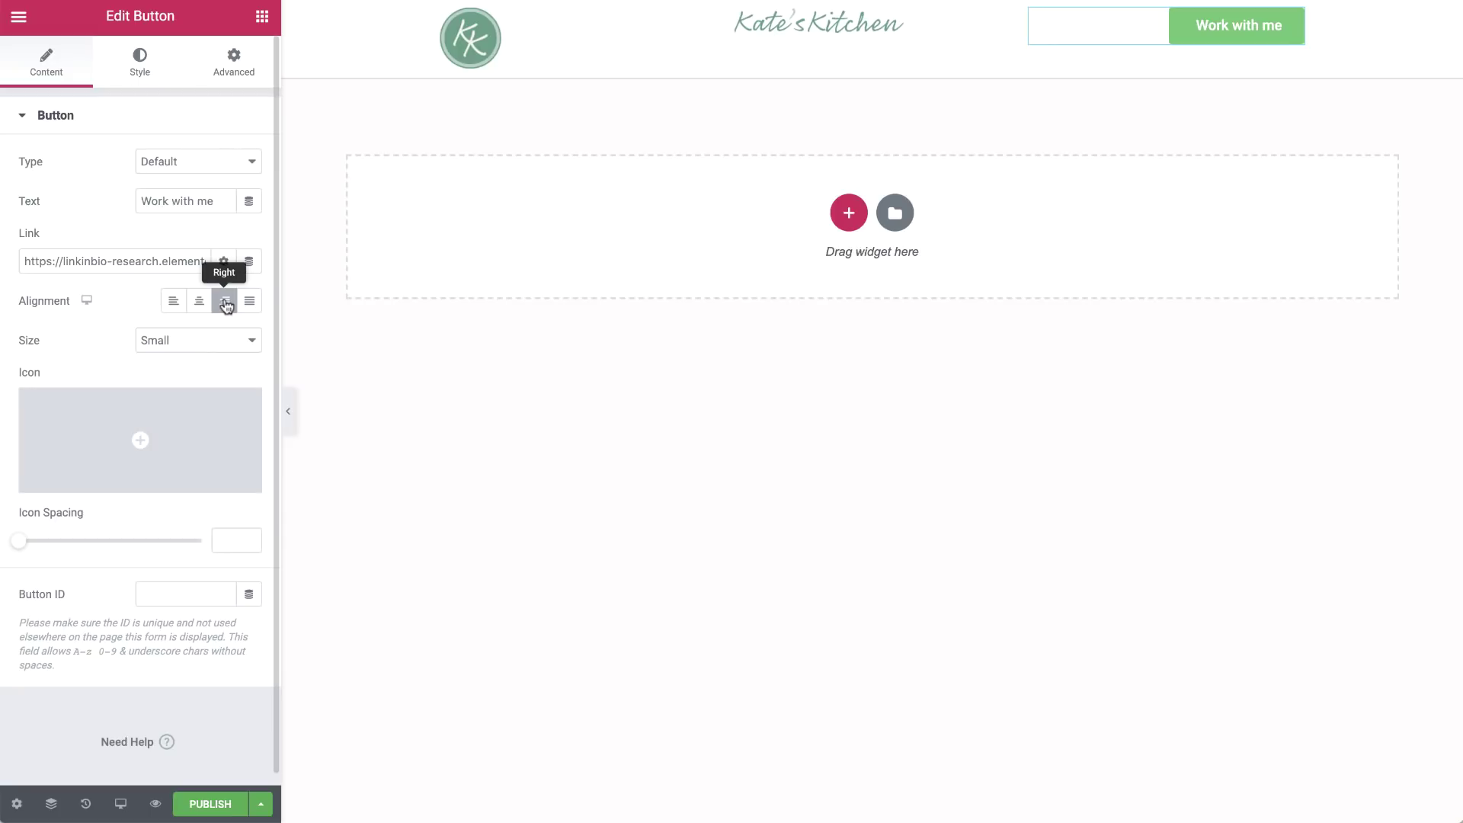
Set the button typography to Muli 16, weight 300, uppercase, letter spacing 1.
{"action": "left_click", "coordinate": [140, 61]}
{"action": "left_click", "coordinate": [250, 161]}
{"action": "left_click", "coordinate": [229, 212]}
{"action": "type", "text": "mul"}
{"action": "left_click", "coordinate": [219, 289]}
{"action": "left_click", "coordinate": [219, 286]}
{"action": "type", "text": "16"}
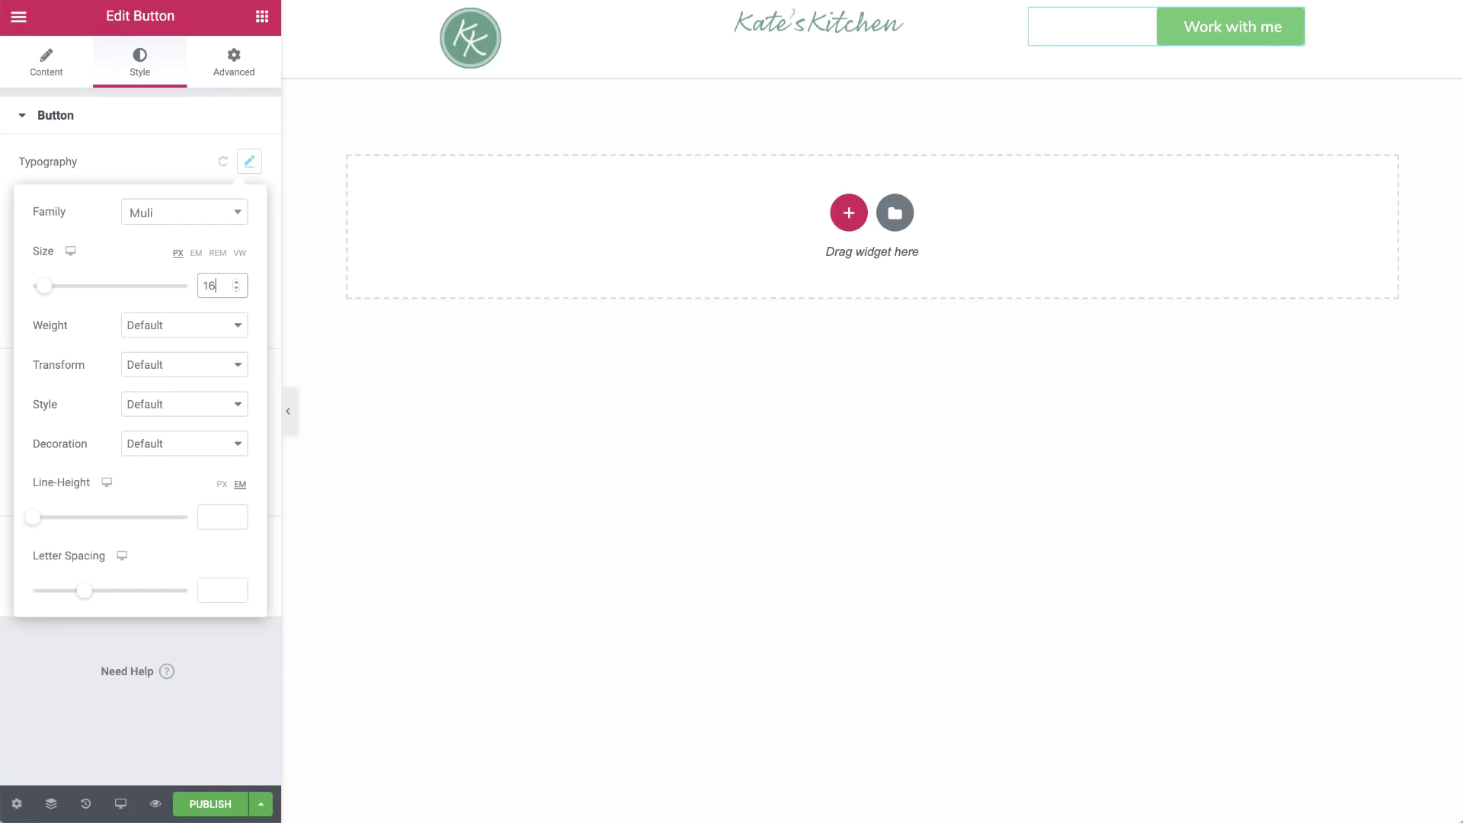
{"action": "left_click", "coordinate": [219, 324]}
{"action": "left_click", "coordinate": [153, 210]}
{"action": "left_click", "coordinate": [219, 364]}
{"action": "left_click", "coordinate": [163, 378]}
{"action": "left_click", "coordinate": [236, 586]}
{"action": "left_click", "coordinate": [249, 161]}
Give the button #5DA285 text, white background, a 1 px solid border and 0 radius.
{"action": "left_click", "coordinate": [224, 281]}
{"action": "left_click", "coordinate": [252, 574]}
{"action": "type", "text": "5DA285"}
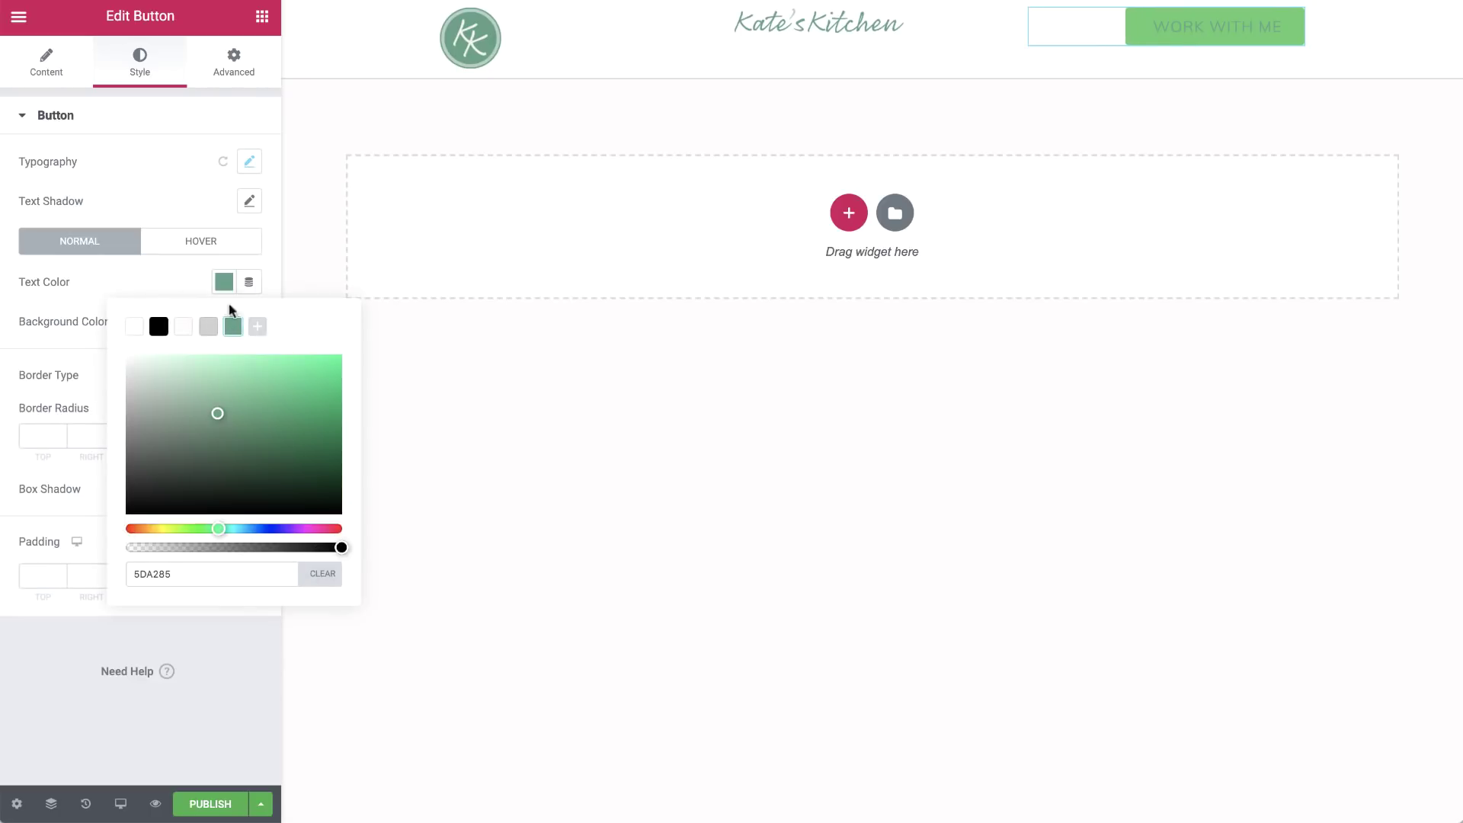
{"action": "left_click", "coordinate": [227, 291]}
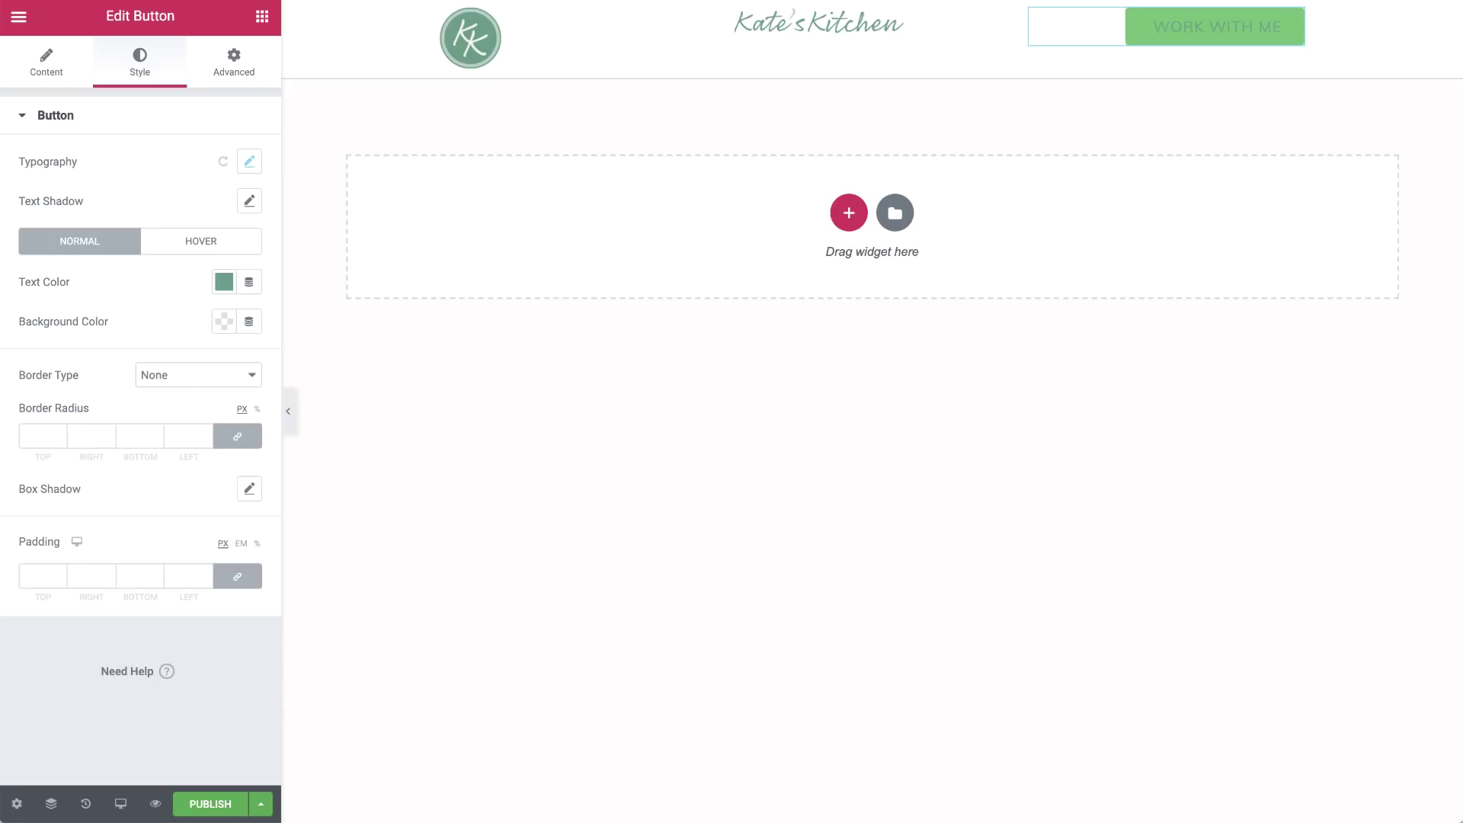
{"action": "left_click", "coordinate": [224, 321]}
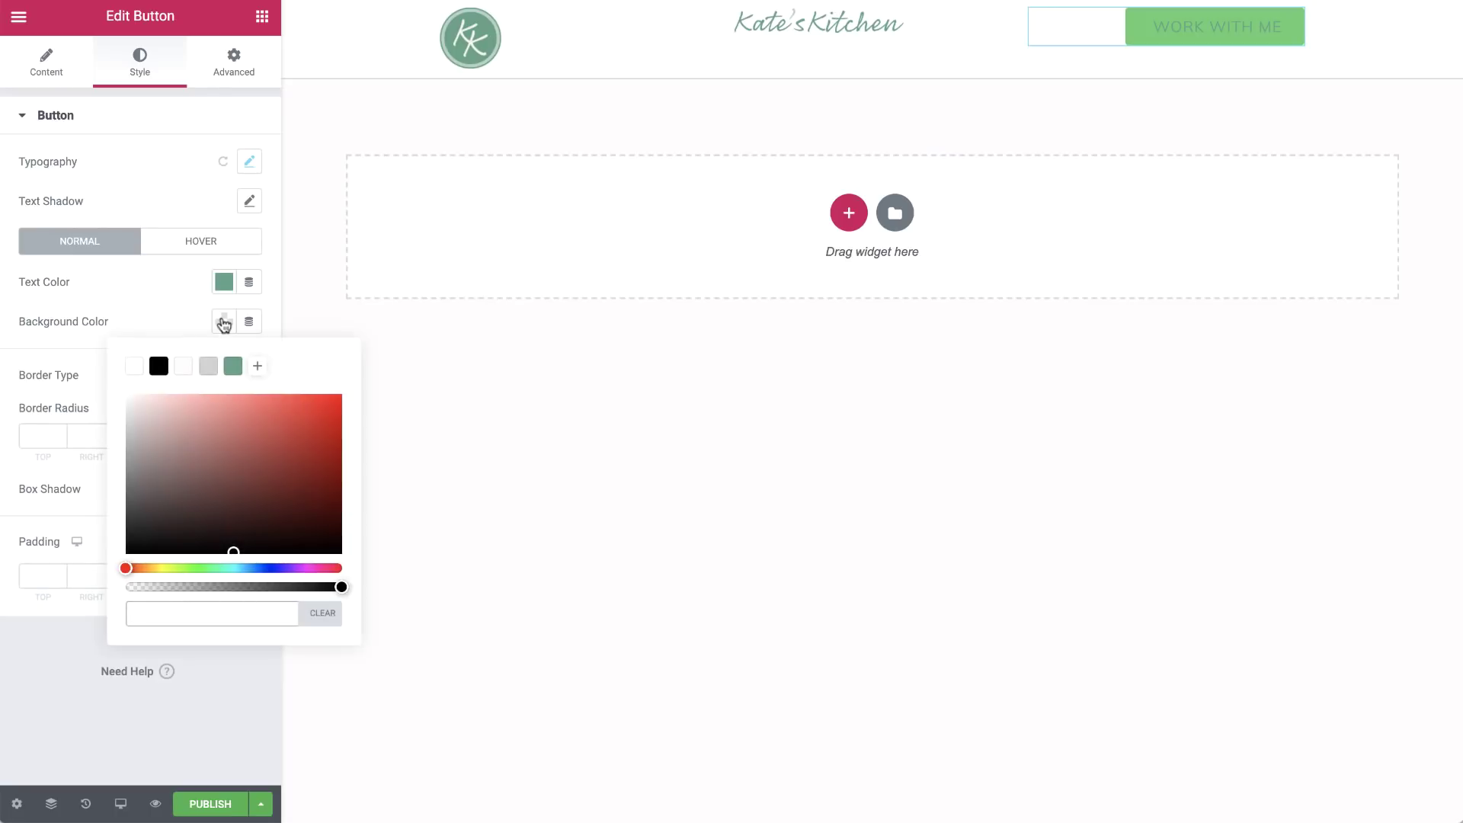
{"action": "left_click", "coordinate": [222, 326]}
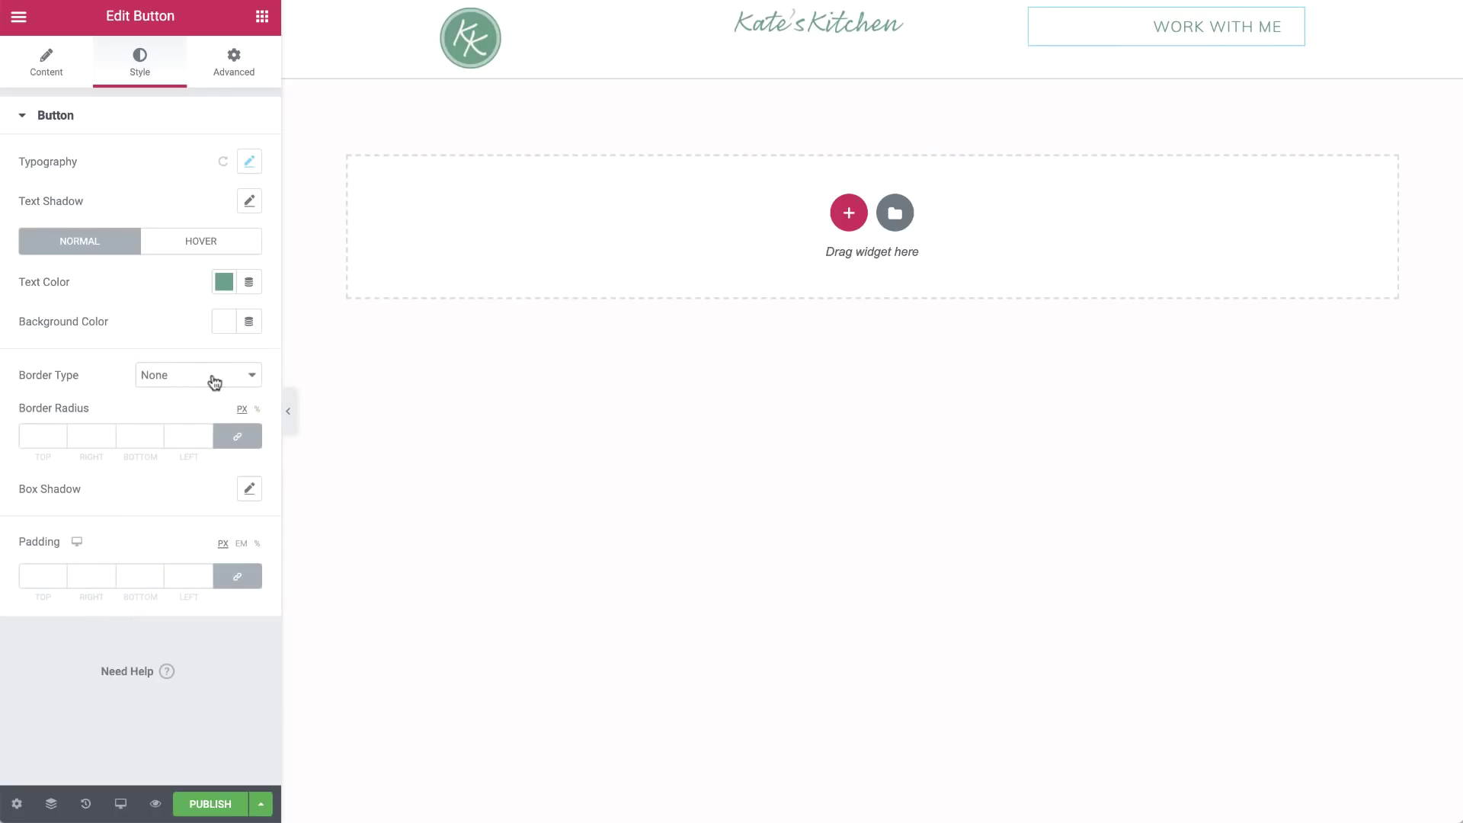
{"action": "left_click", "coordinate": [213, 380]}
{"action": "left_click", "coordinate": [214, 390]}
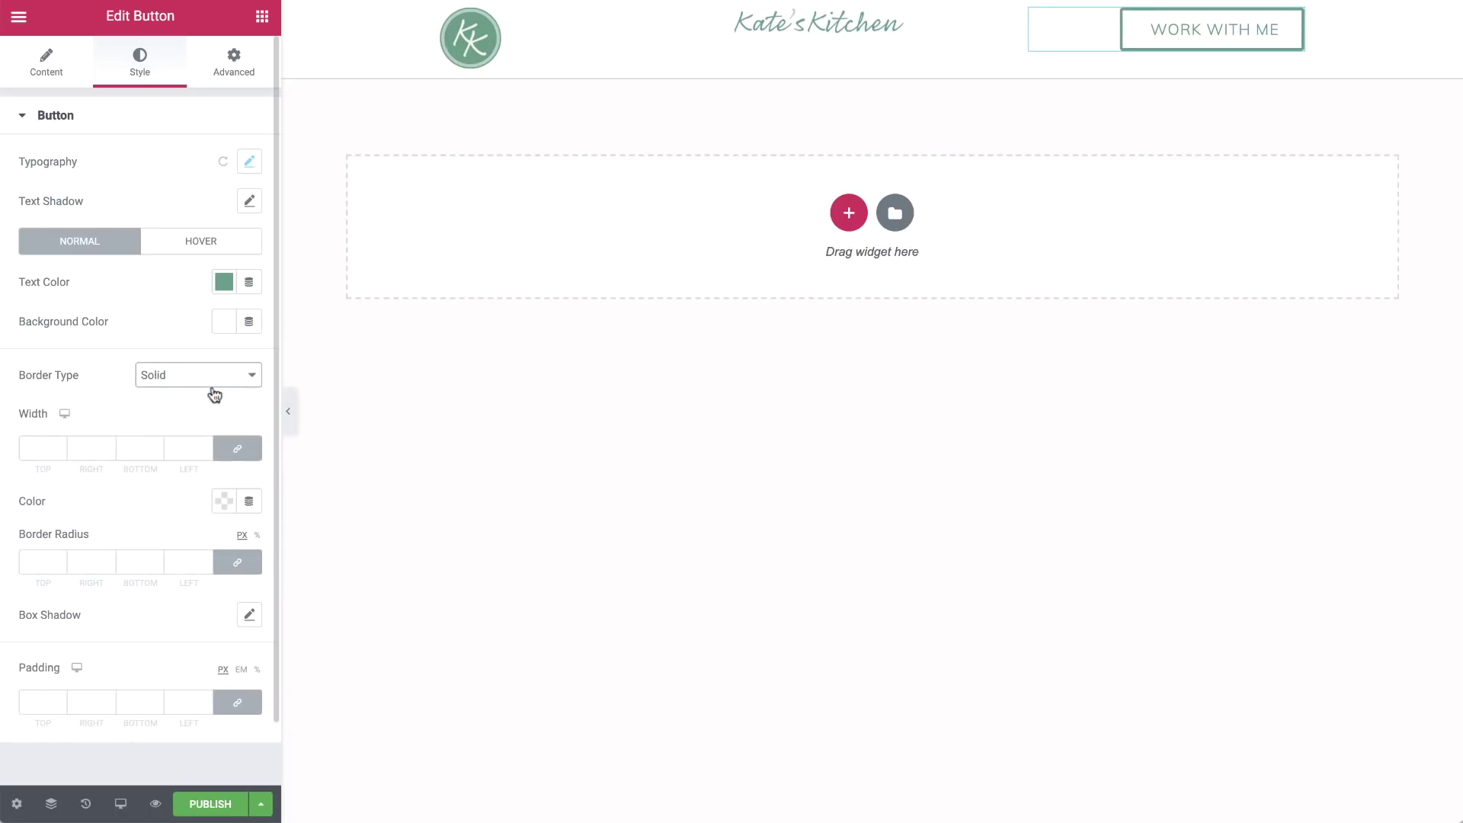
{"action": "left_click", "coordinate": [49, 445]}
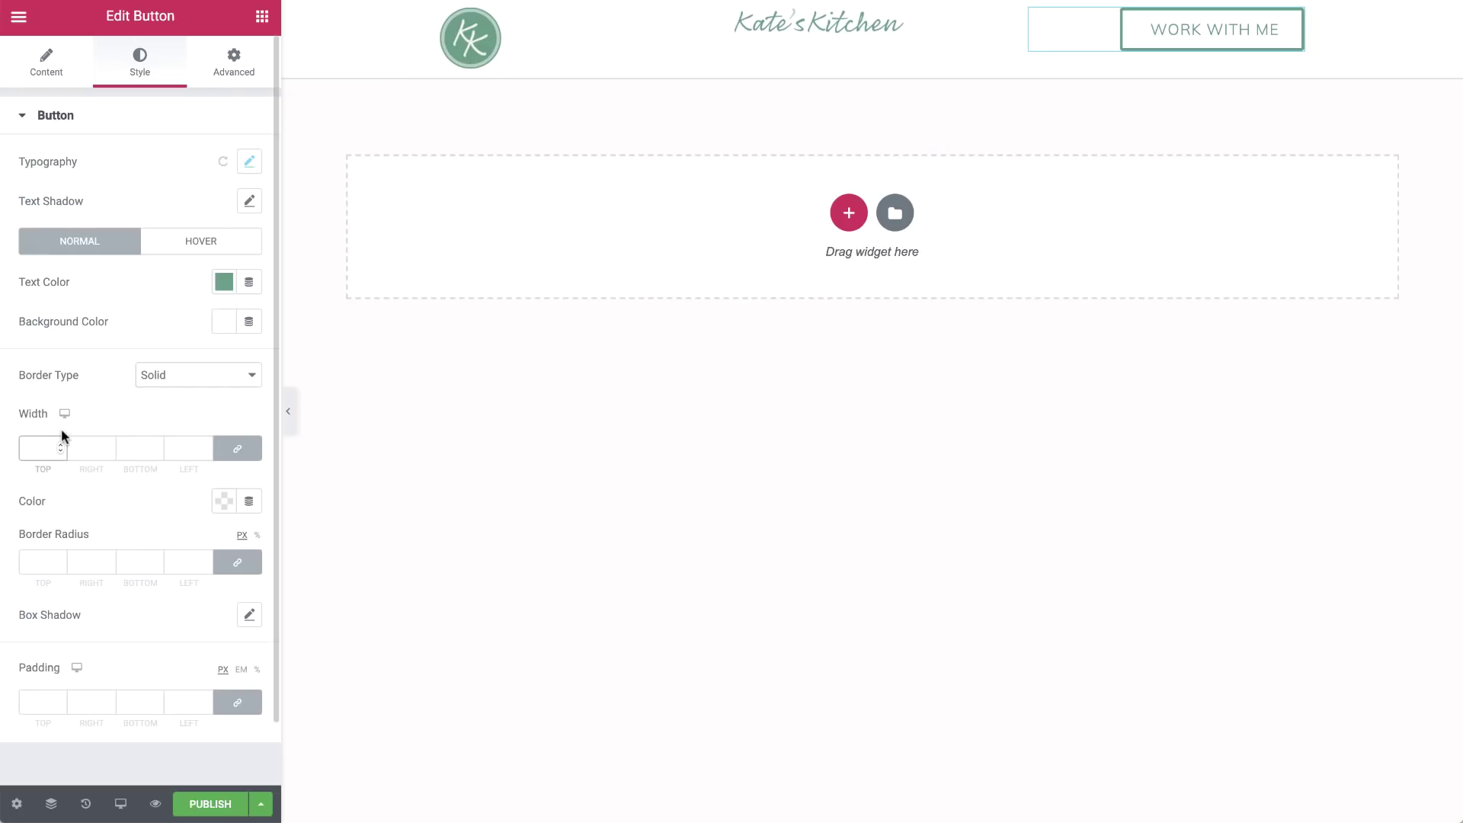
{"action": "type", "text": "1"}
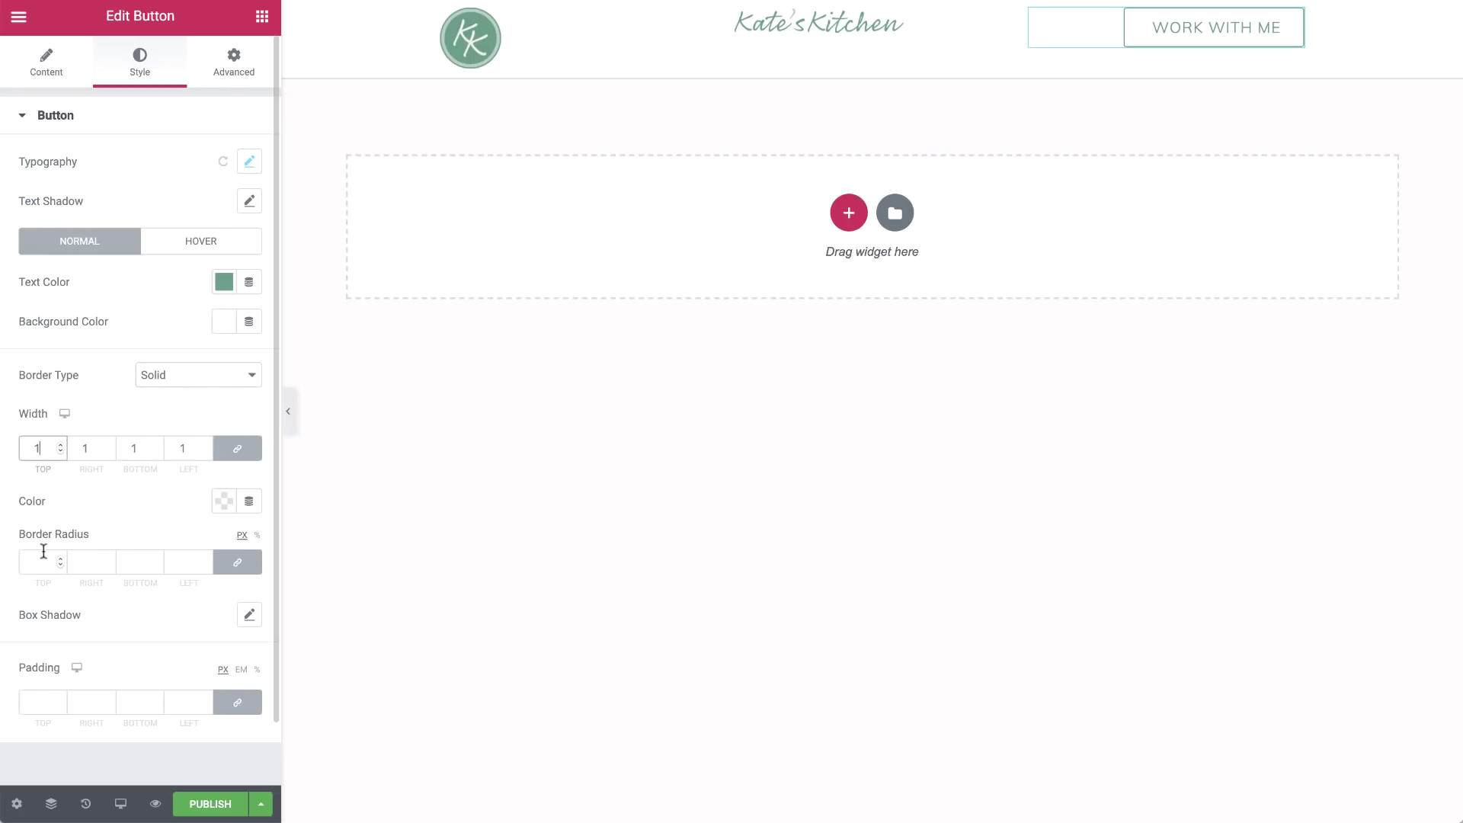
{"action": "left_click", "coordinate": [43, 559]}
{"action": "type", "text": "0"}
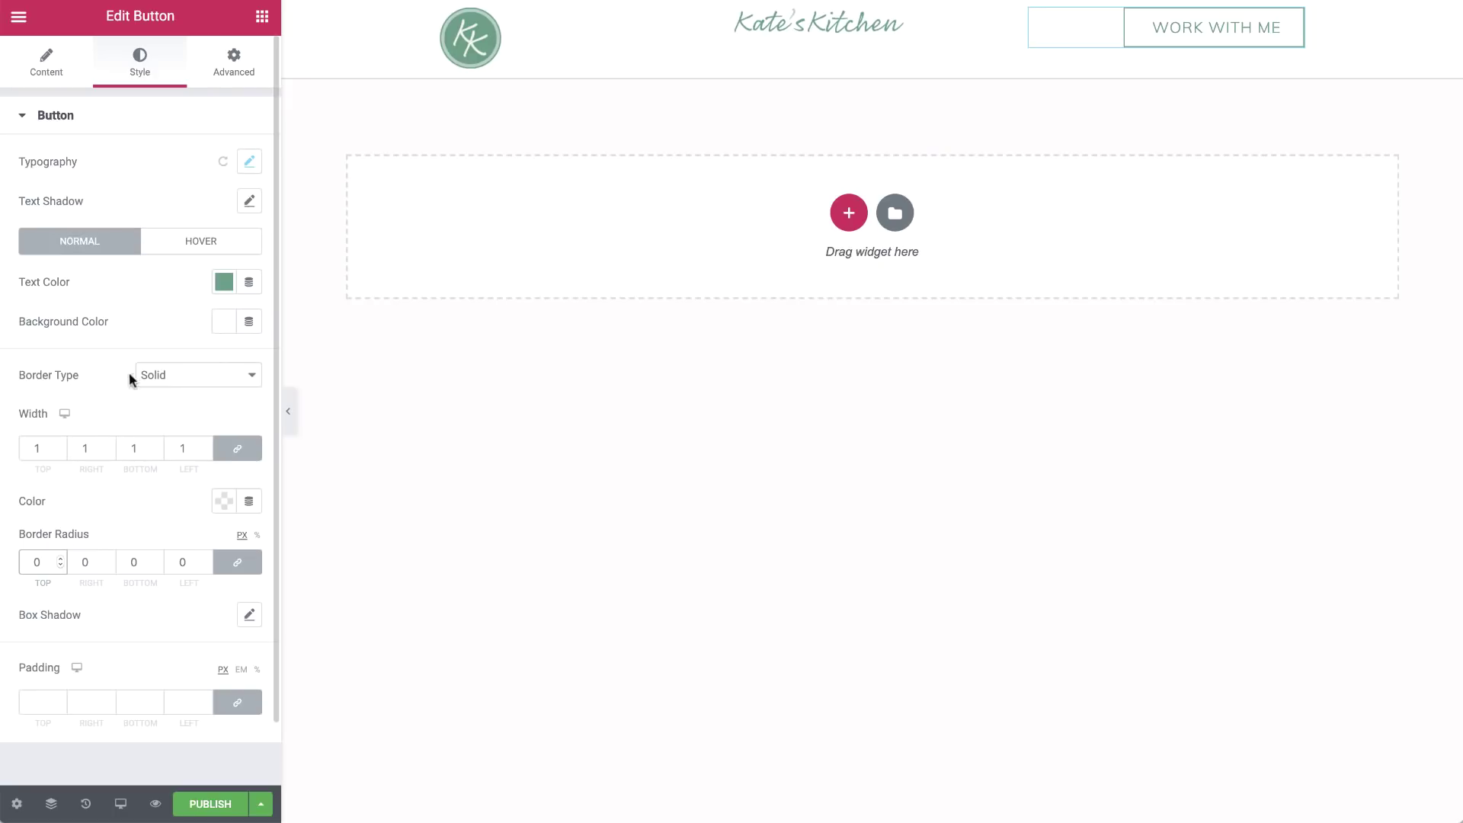
Make the button's hover state white text on a green background.
{"action": "left_click", "coordinate": [178, 250]}
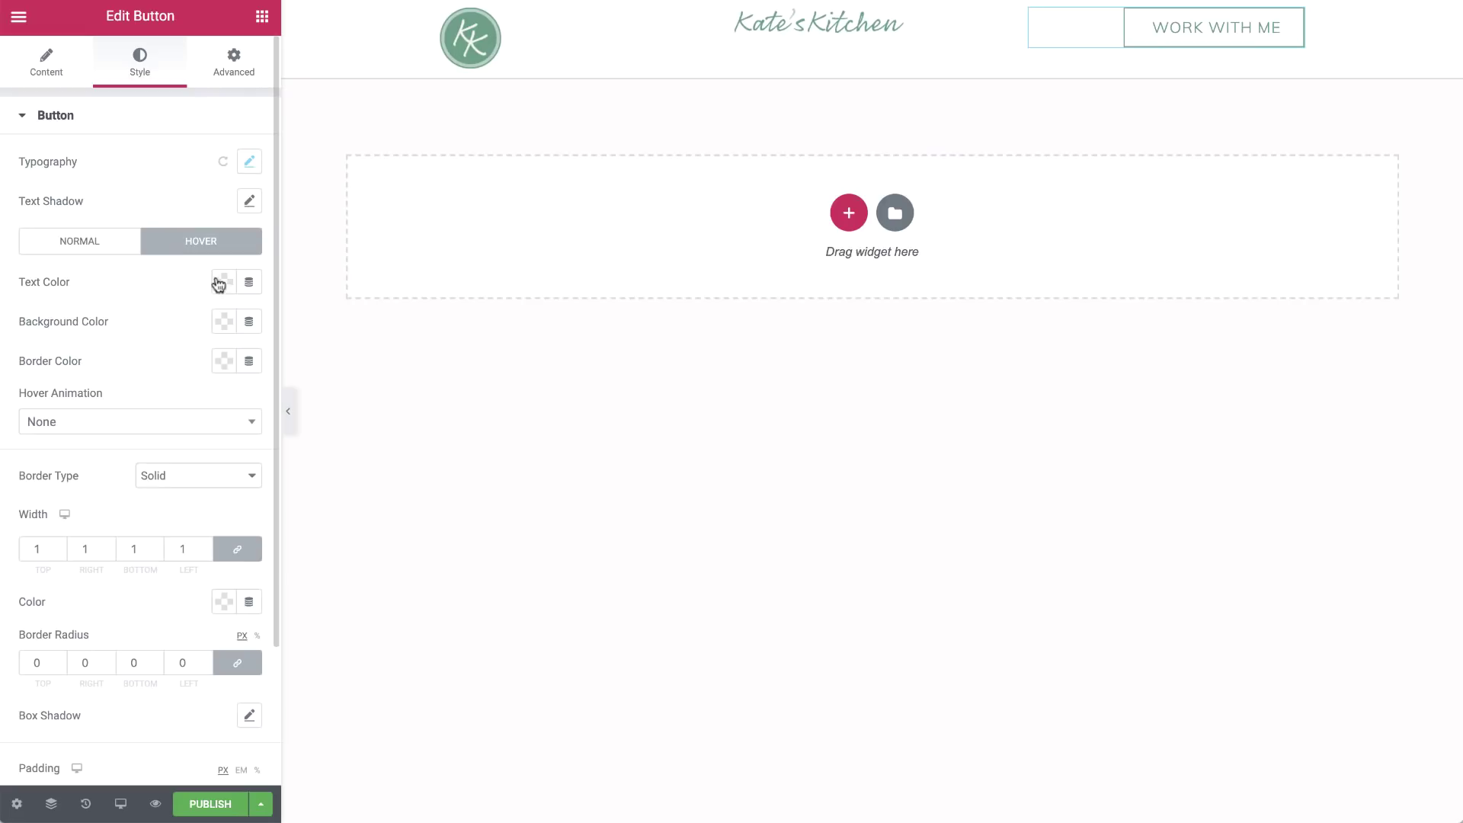
{"action": "left_click", "coordinate": [223, 283]}
{"action": "left_click", "coordinate": [132, 330]}
{"action": "left_click", "coordinate": [222, 282]}
{"action": "left_click", "coordinate": [223, 321]}
{"action": "left_click", "coordinate": [233, 367]}
{"action": "left_click", "coordinate": [225, 323]}
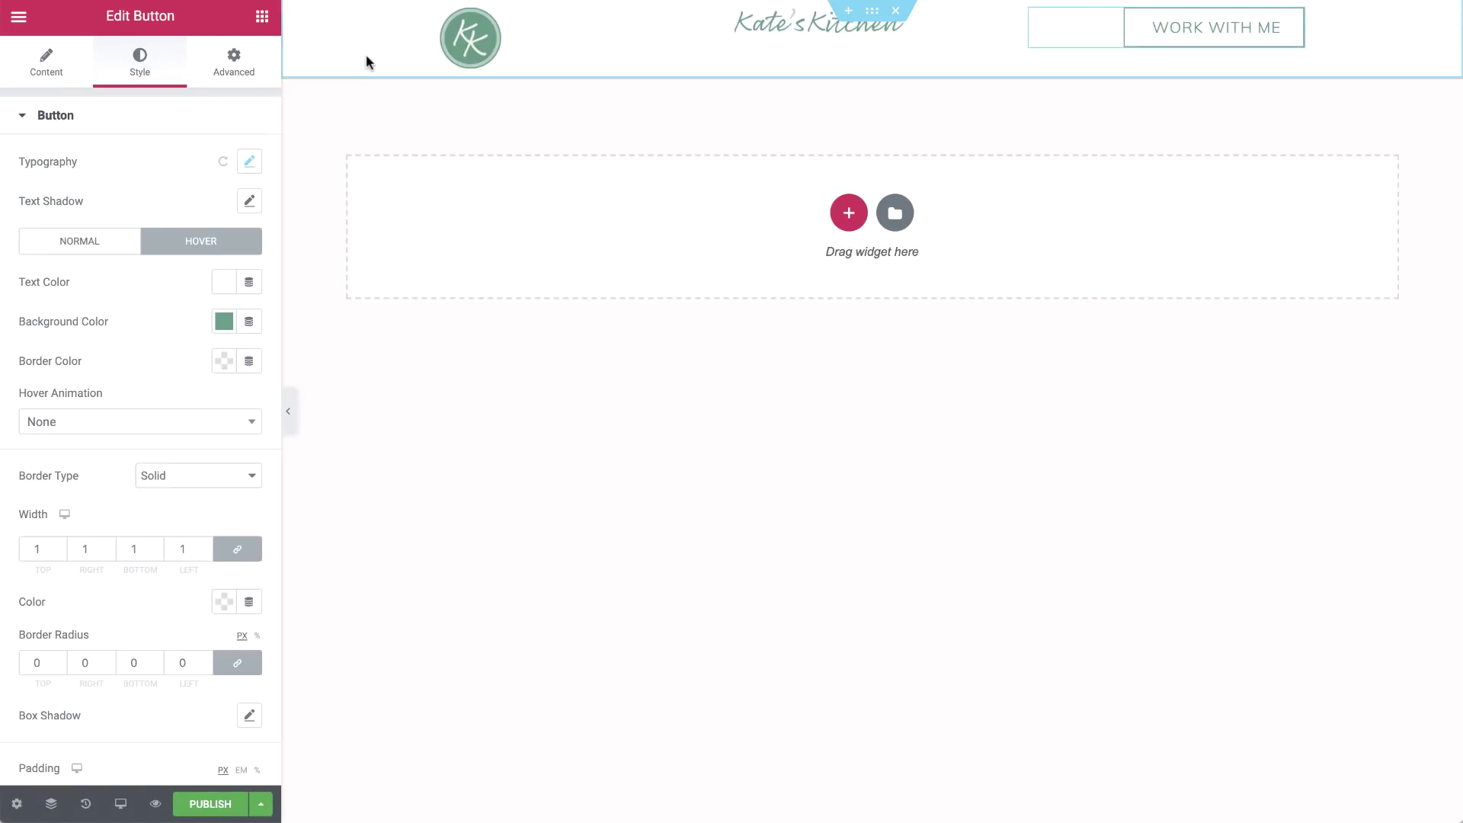
Vertically centre all three header columns by pasting the logo column's style, and make the logo column 10% wide.
{"action": "left_click", "coordinate": [442, 11]}
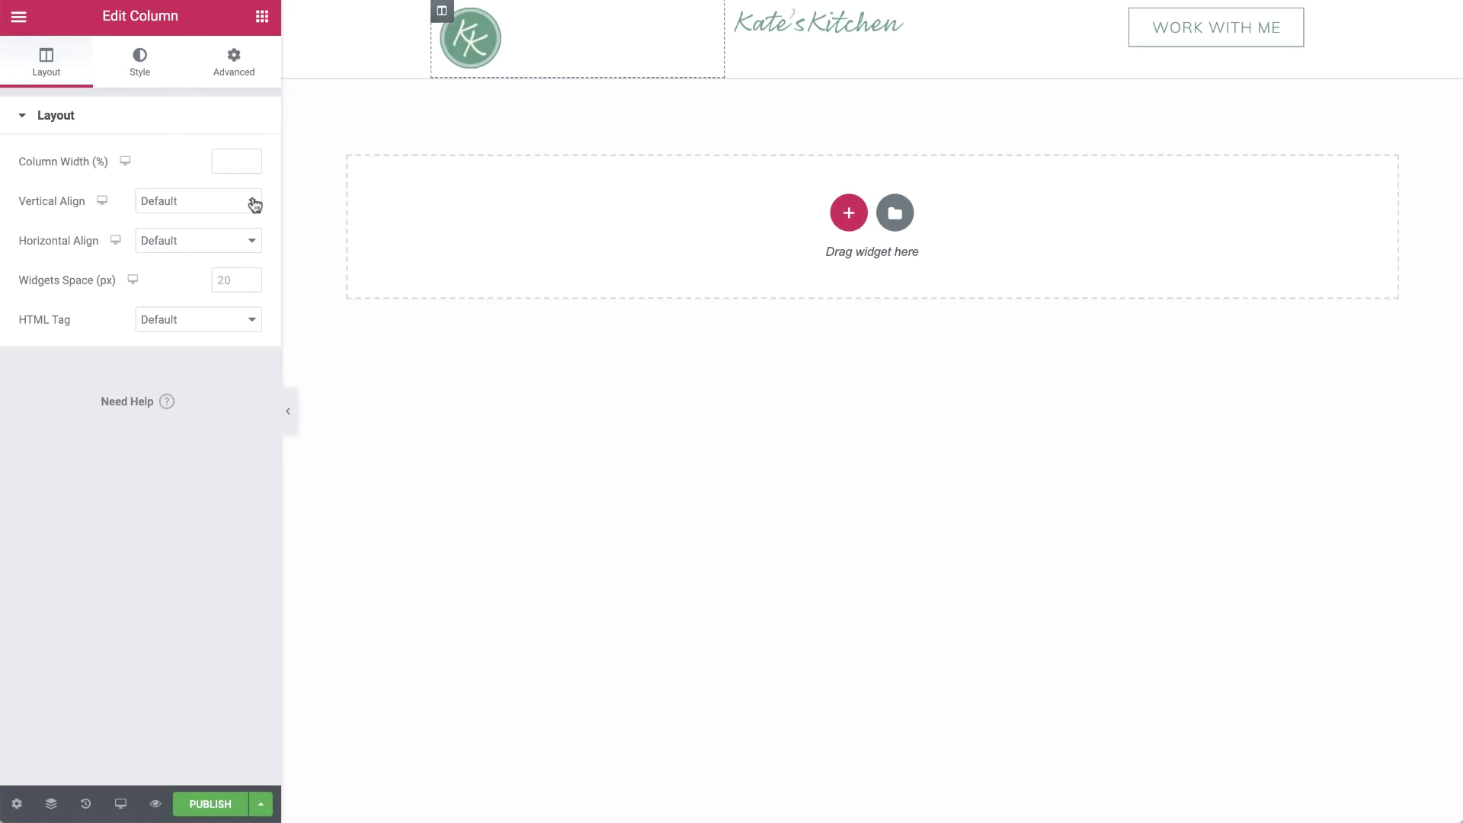
{"action": "left_click", "coordinate": [254, 203]}
{"action": "left_click", "coordinate": [248, 232]}
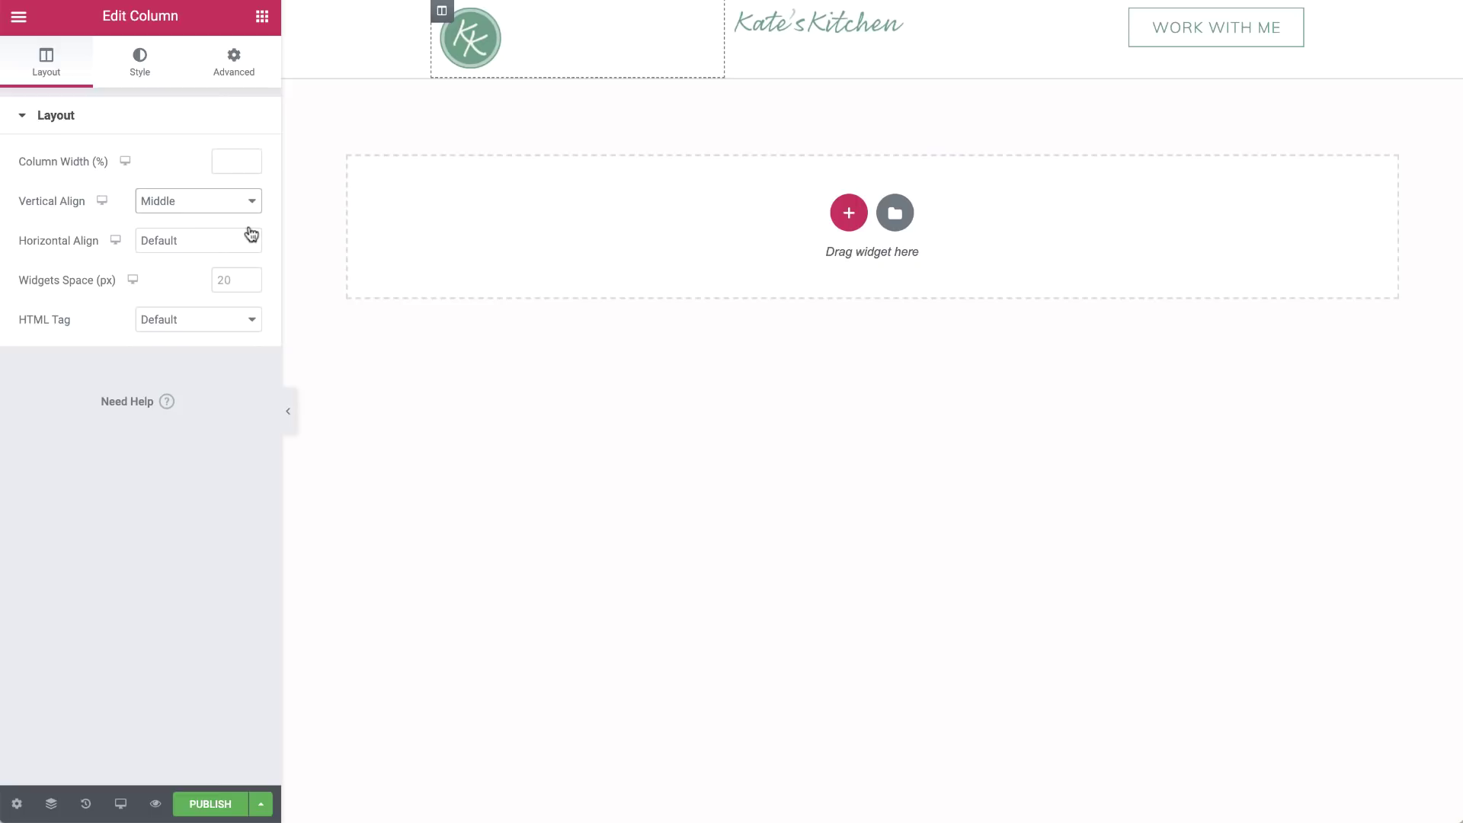
{"action": "right_click", "coordinate": [446, 18]}
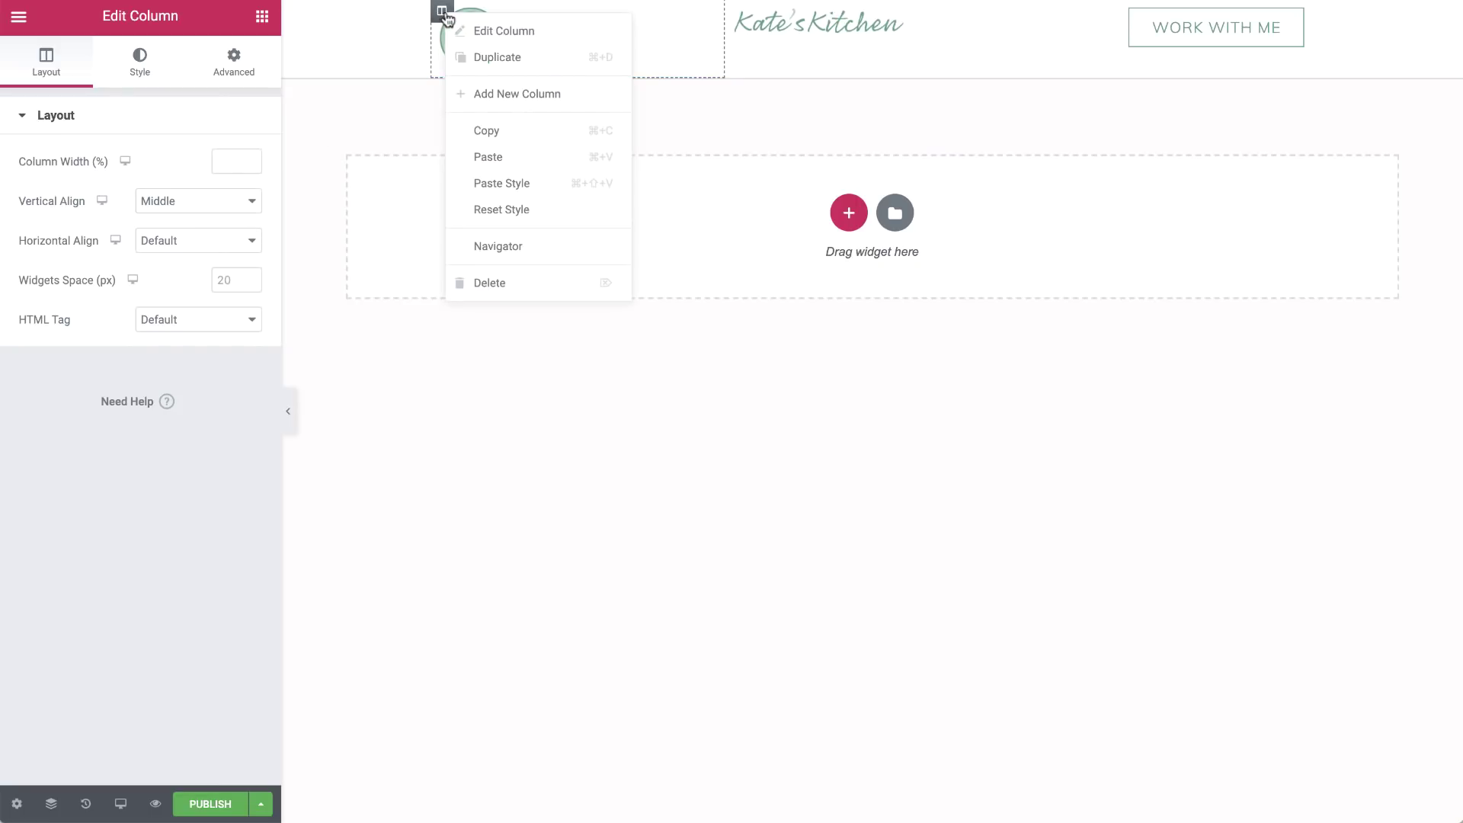
{"action": "left_click", "coordinate": [474, 133]}
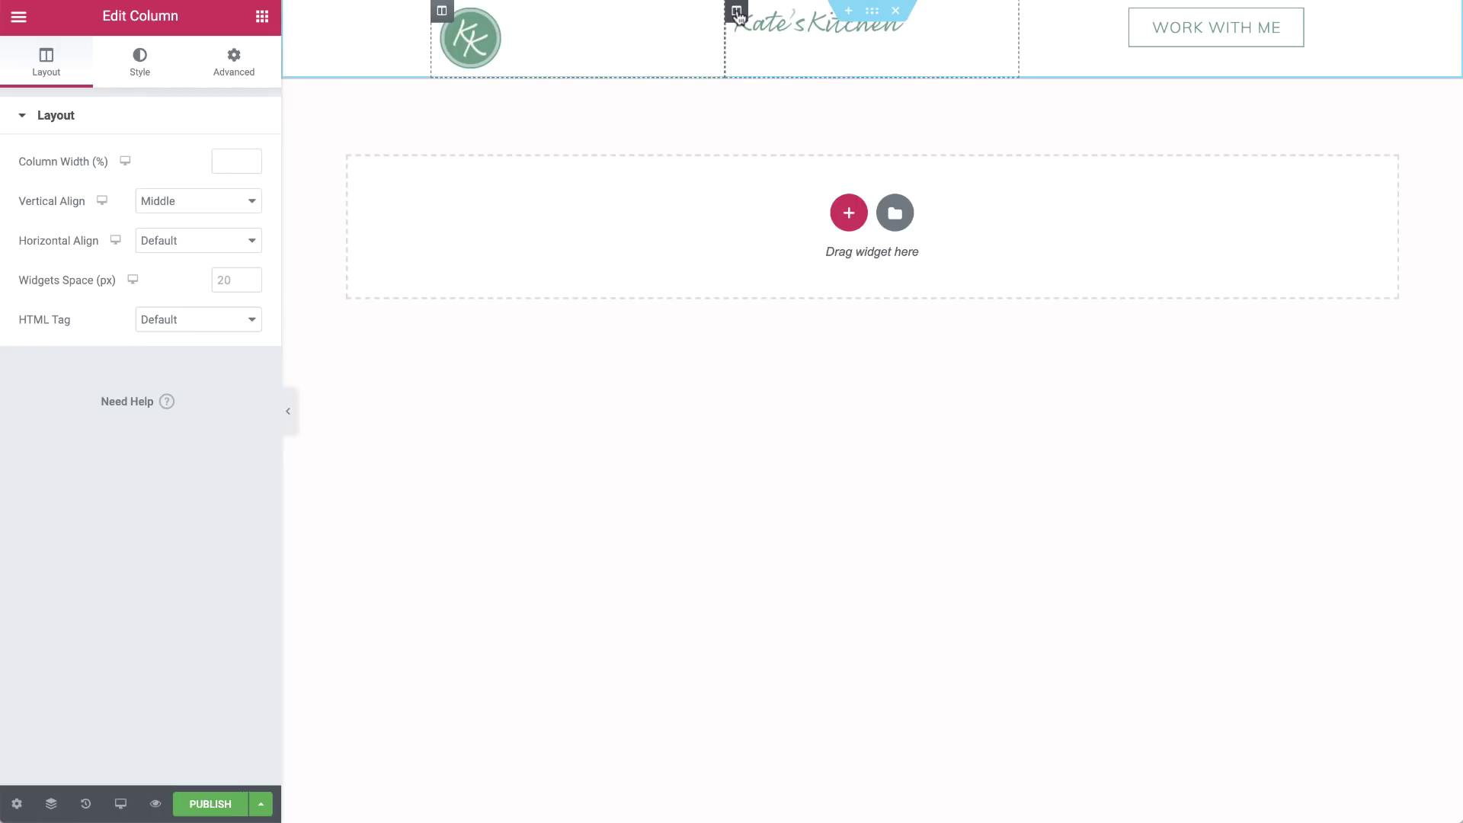
{"action": "right_click", "coordinate": [730, 11]}
{"action": "left_click", "coordinate": [790, 180]}
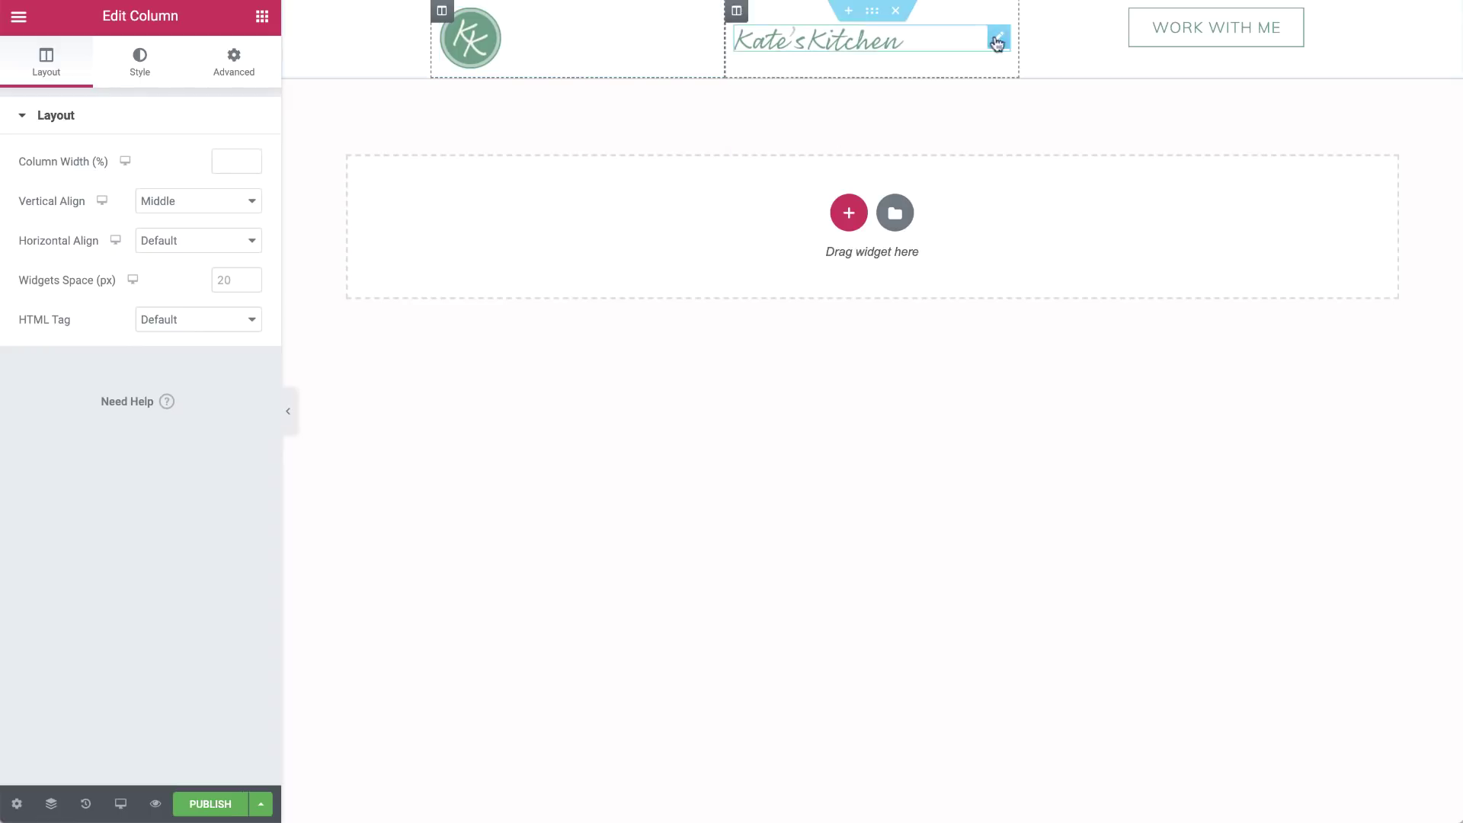
{"action": "right_click", "coordinate": [1026, 11]}
{"action": "left_click", "coordinate": [1080, 179]}
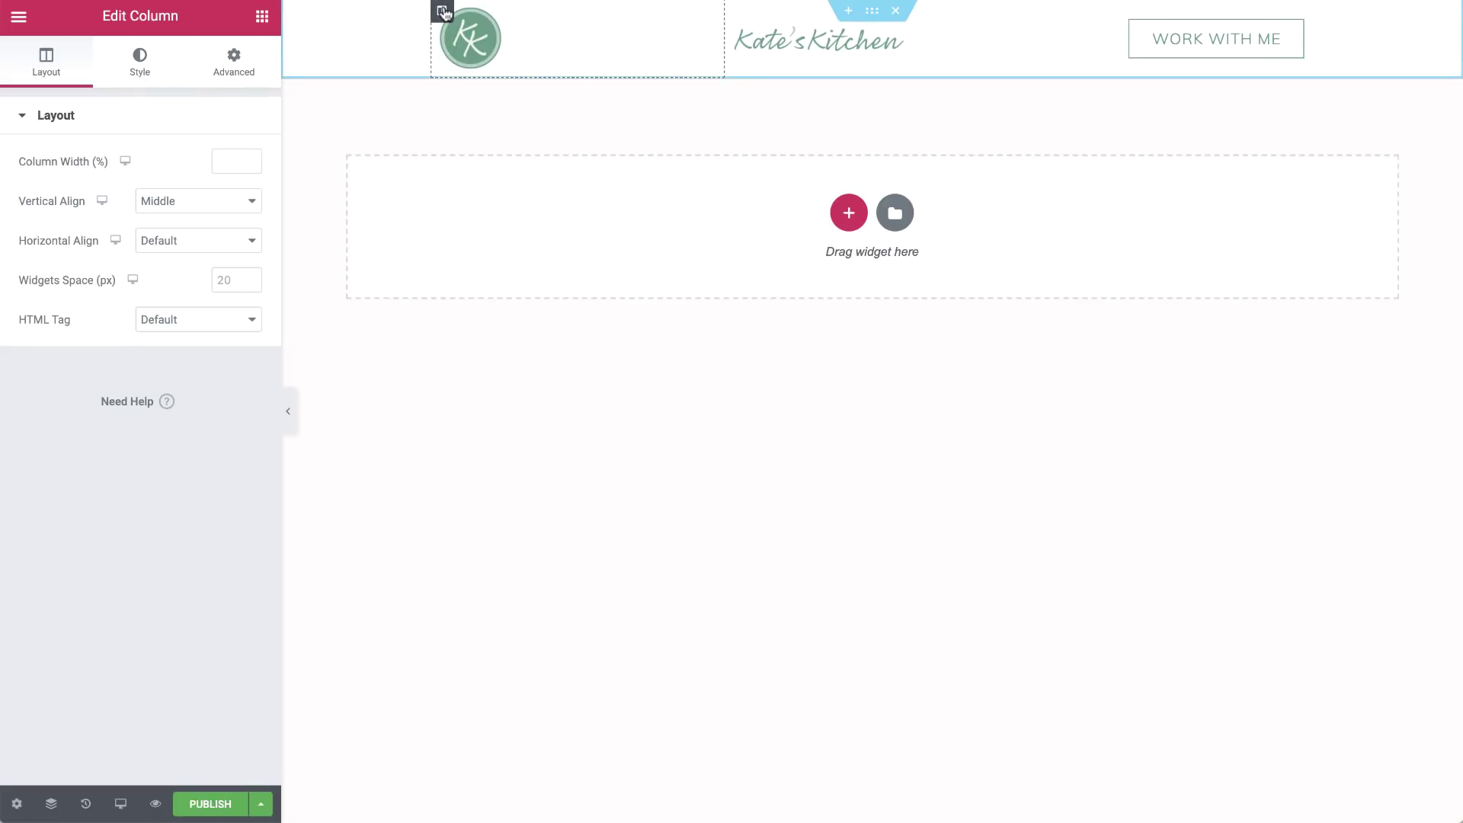
{"action": "left_click", "coordinate": [245, 162]}
{"action": "type", "text": "10"}
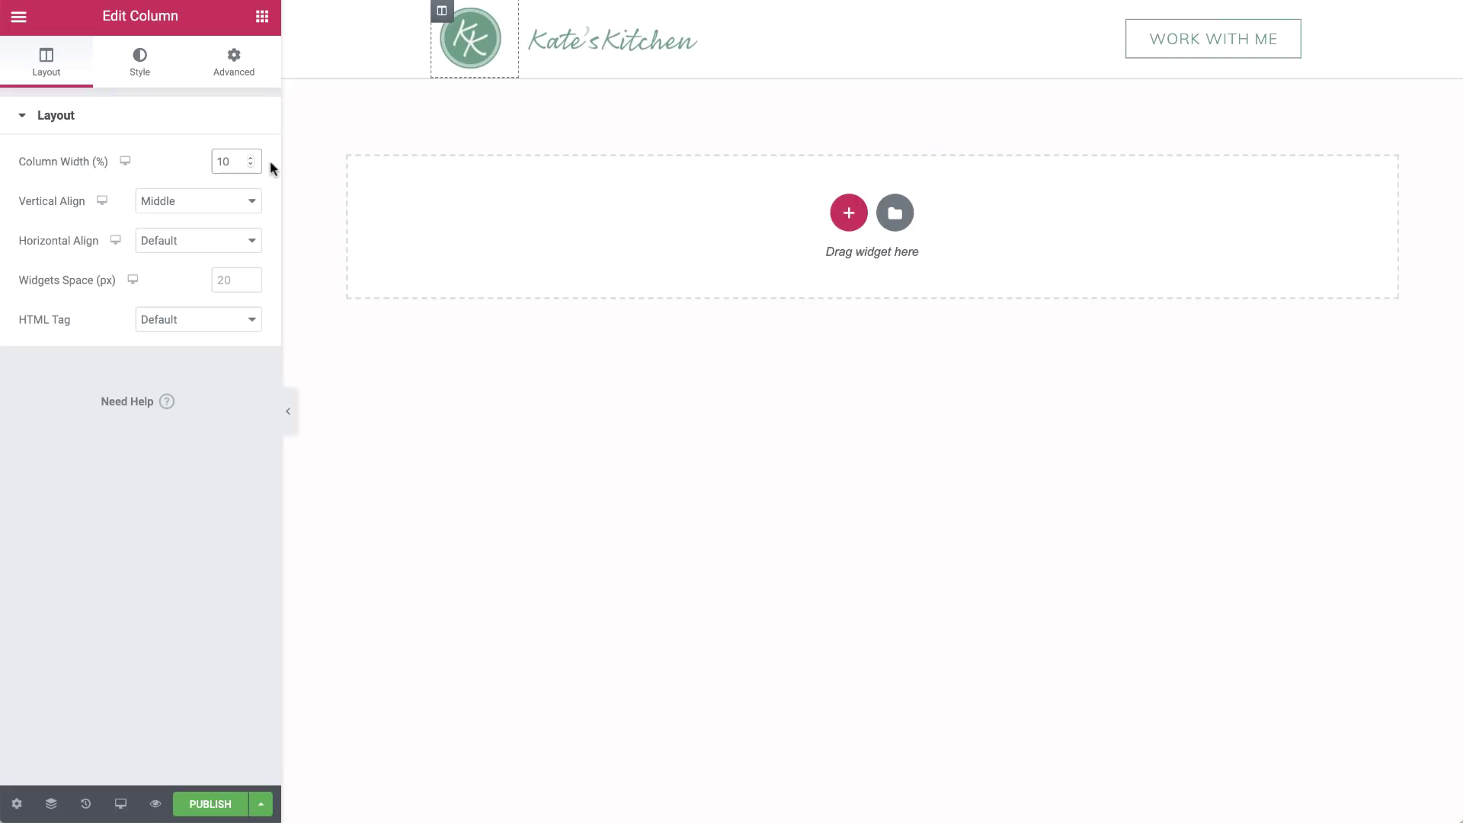
In mobile preview, give the header section 5% left and right padding.
{"action": "left_click", "coordinate": [111, 812]}
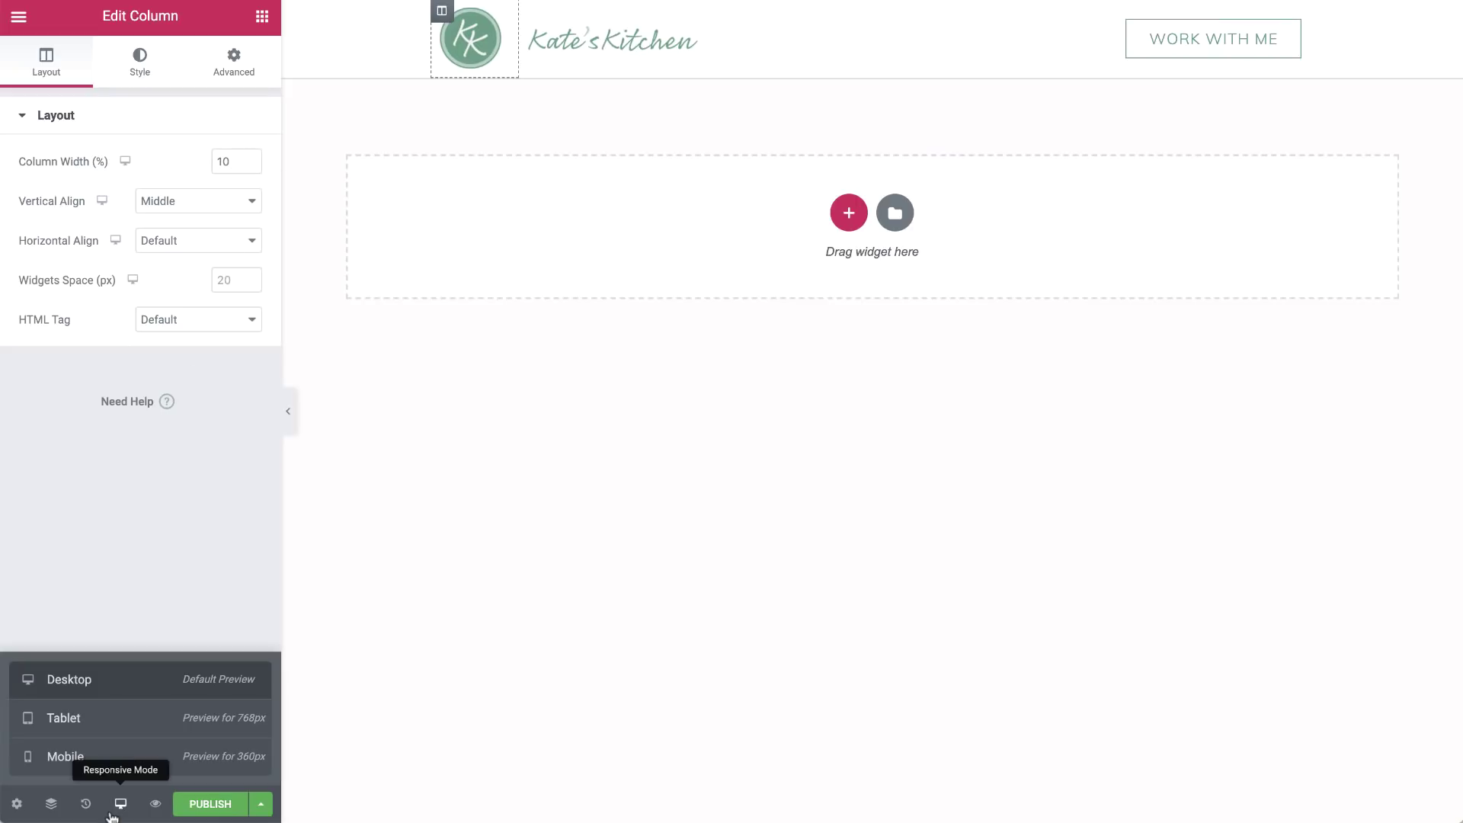
{"action": "left_click", "coordinate": [130, 770]}
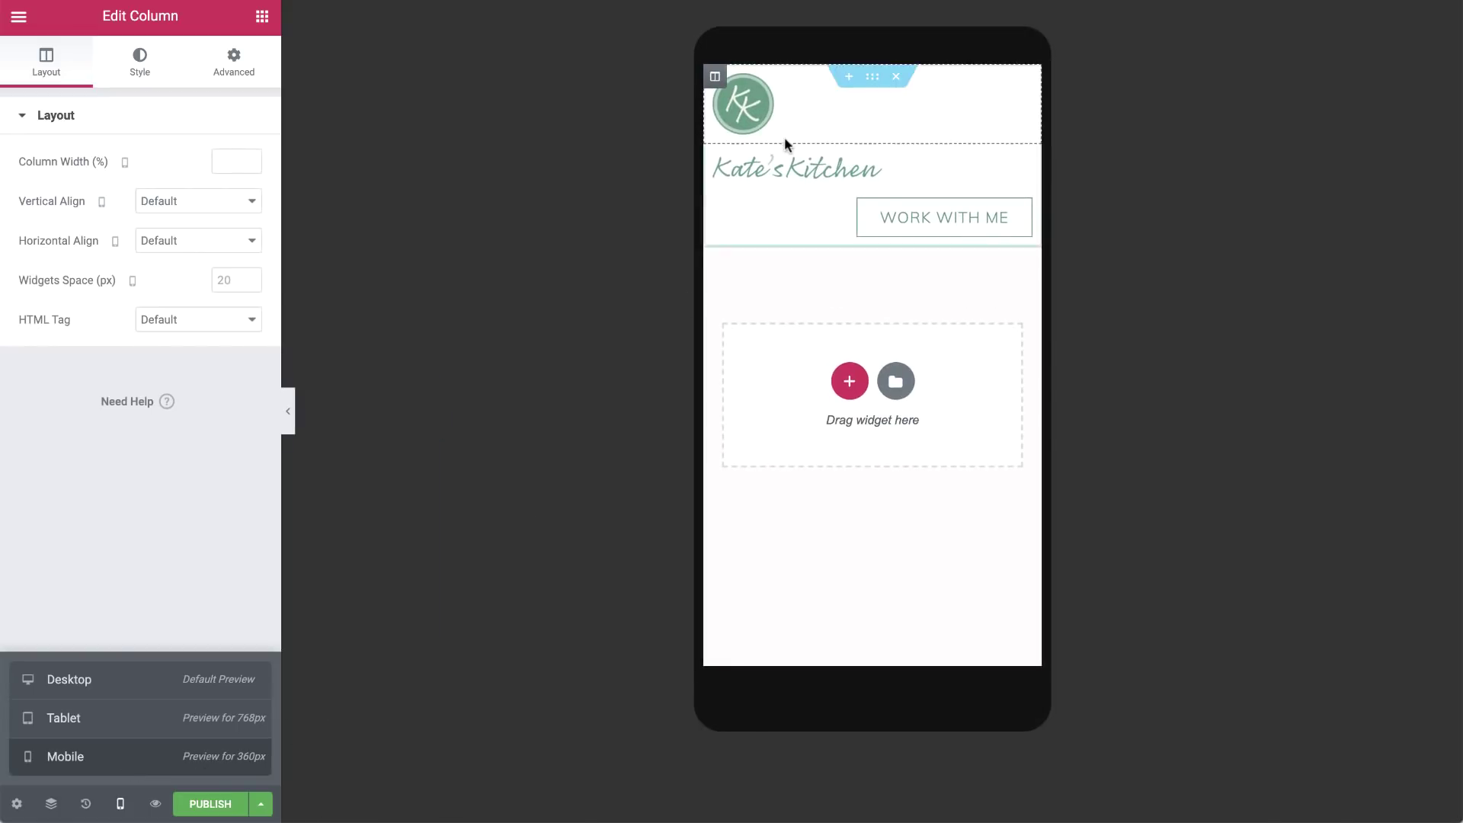
{"action": "left_click", "coordinate": [847, 77]}
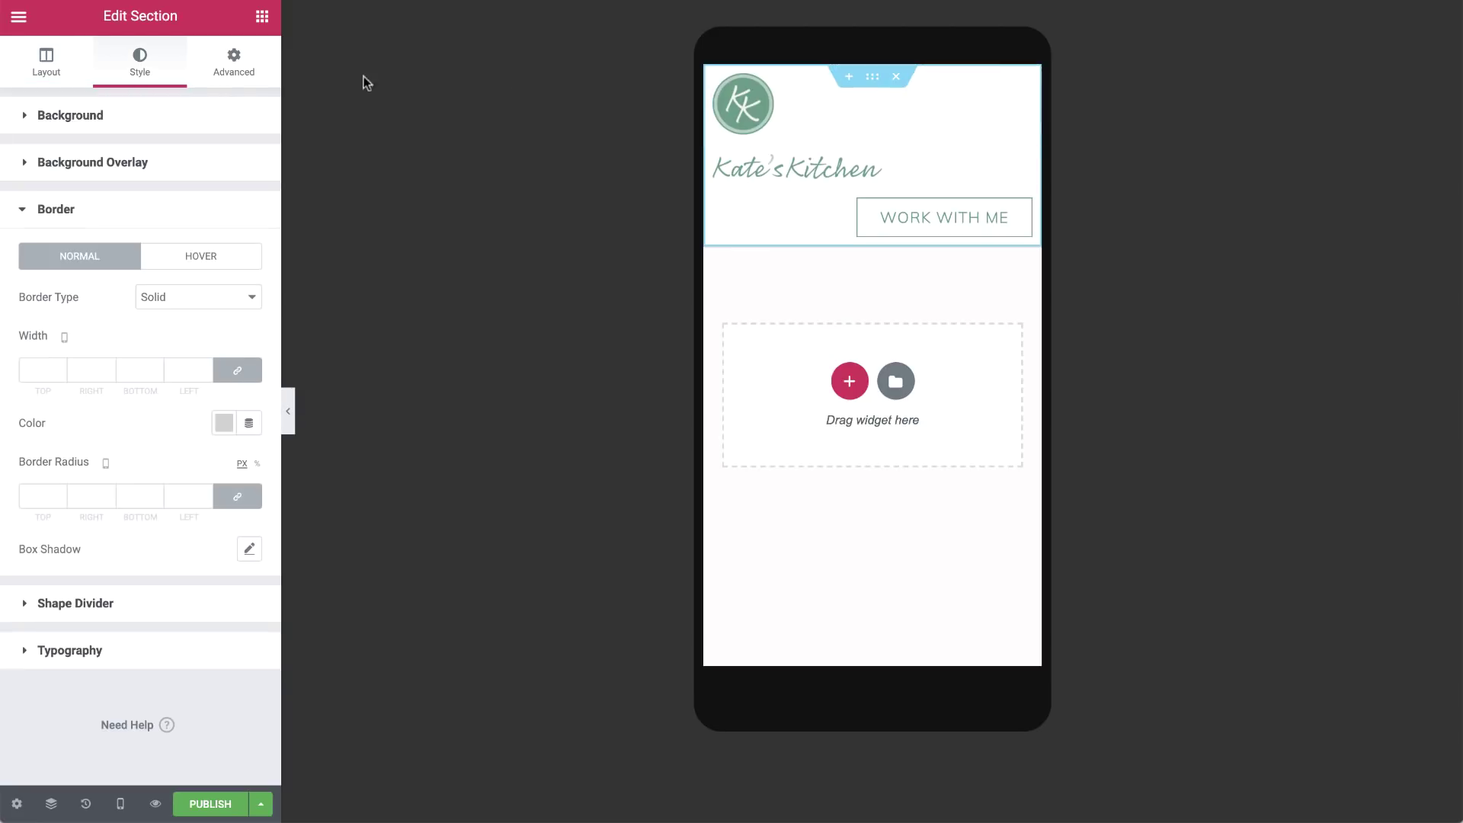
{"action": "left_click", "coordinate": [232, 69]}
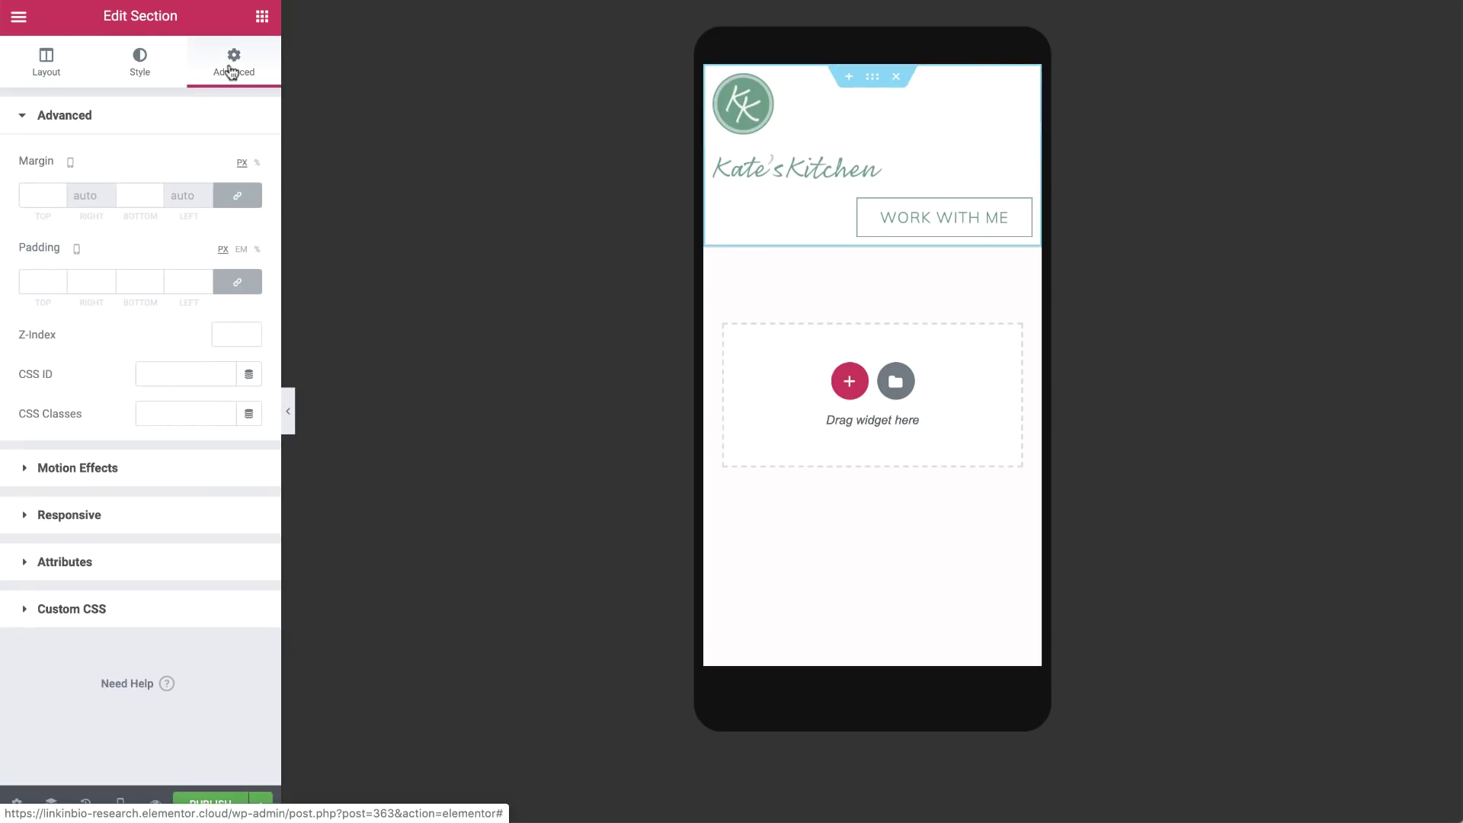
{"action": "left_click", "coordinate": [237, 282]}
{"action": "left_click", "coordinate": [256, 250]}
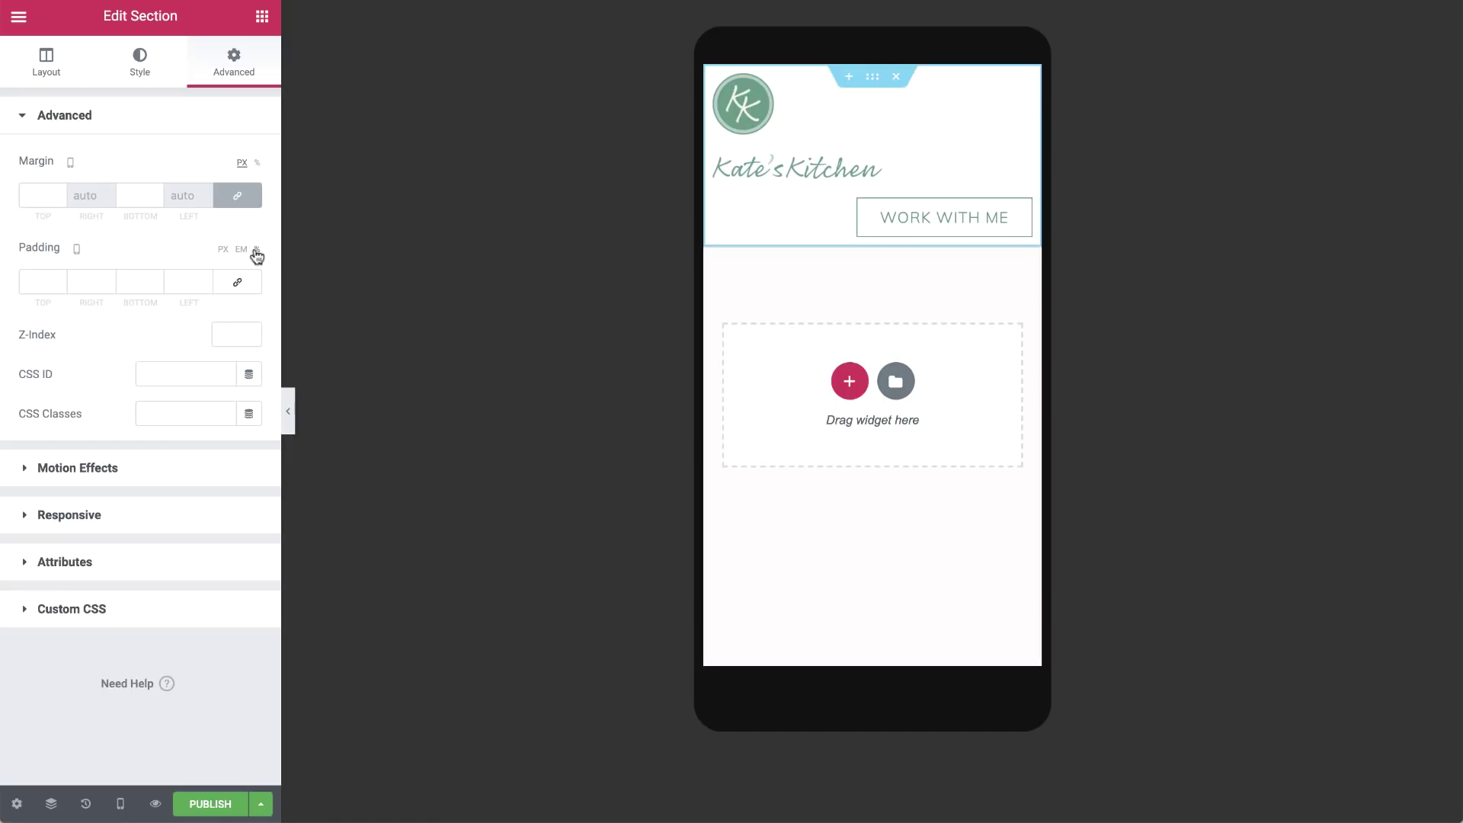
{"action": "left_click", "coordinate": [90, 283]}
{"action": "type", "text": "5"}
{"action": "left_click", "coordinate": [177, 282]}
{"action": "type", "text": "5"}
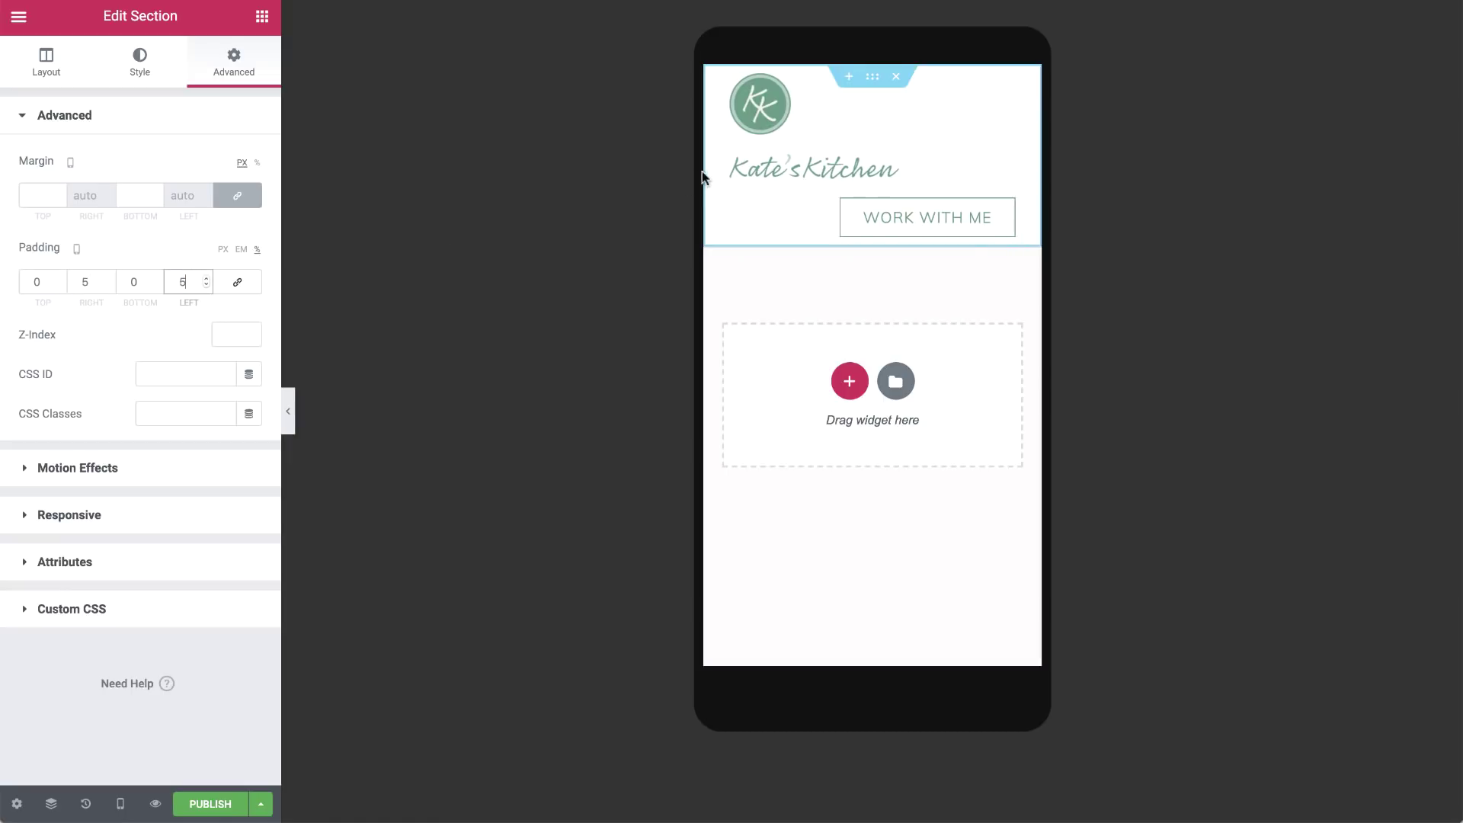
{"action": "left_click", "coordinate": [733, 160]}
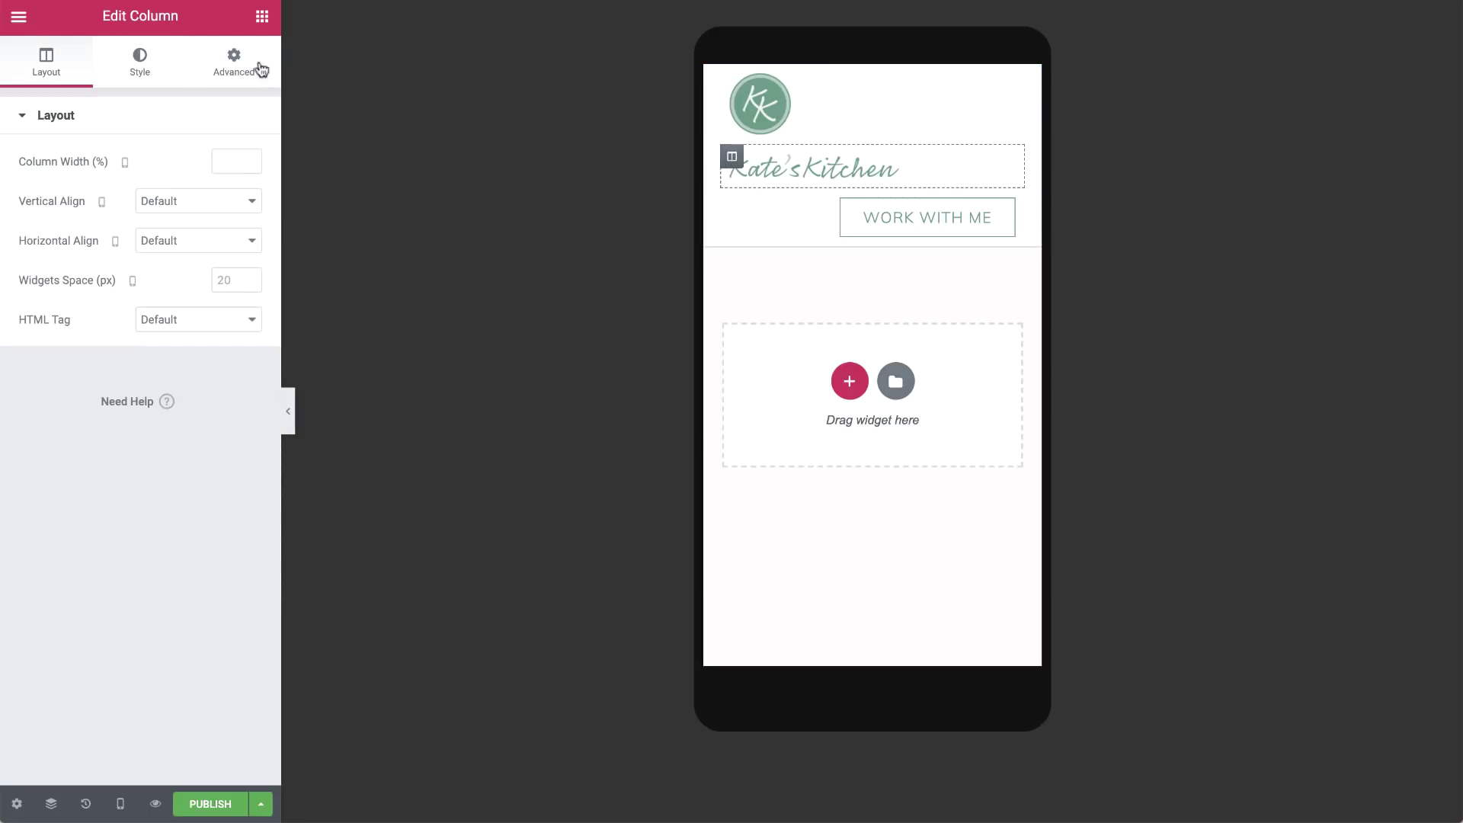
Hide the Kate's Kitchen title column on mobile.
{"action": "left_click", "coordinate": [248, 62]}
{"action": "left_click", "coordinate": [220, 518]}
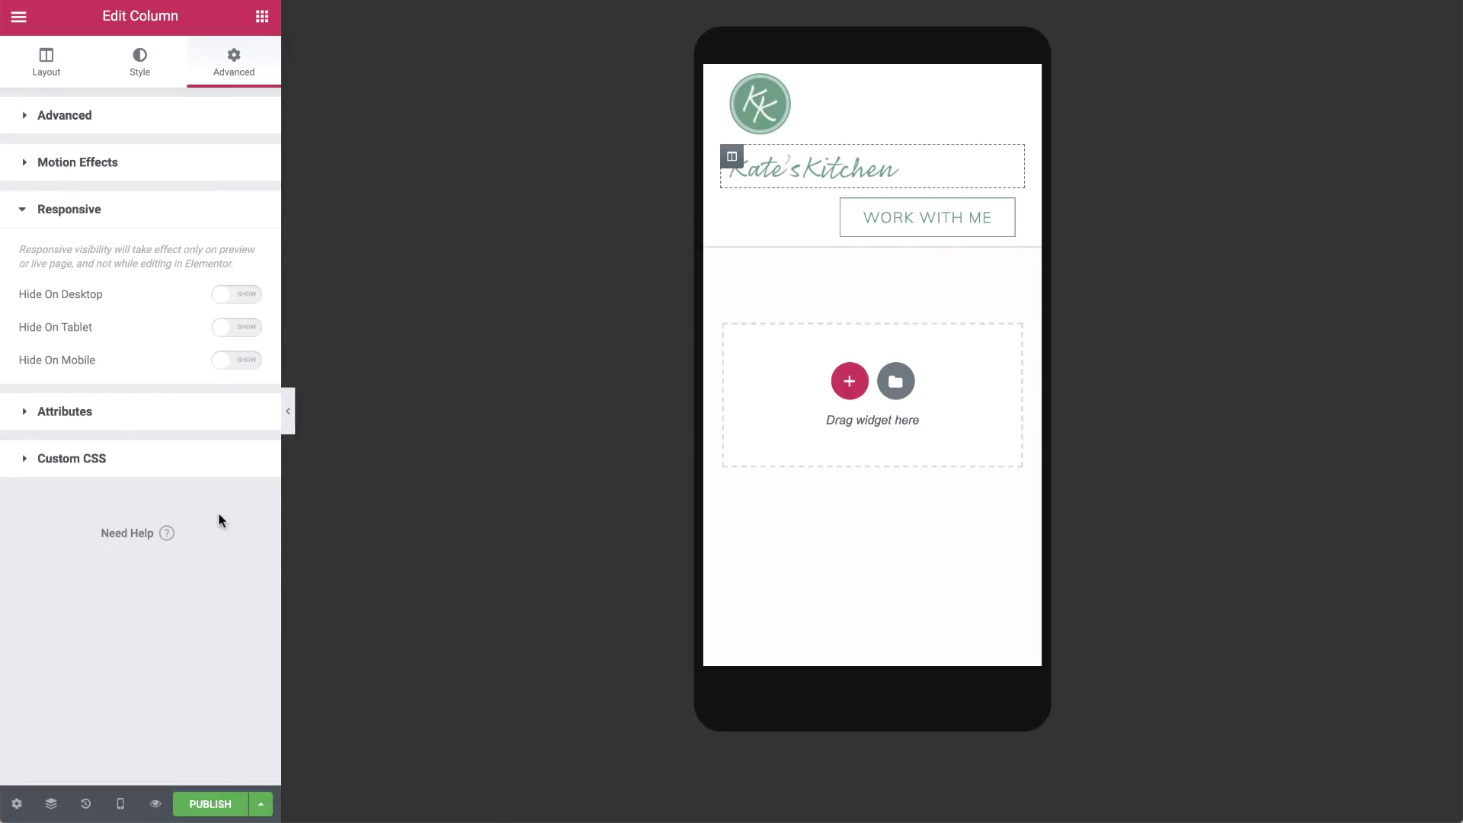
{"action": "left_click", "coordinate": [254, 361]}
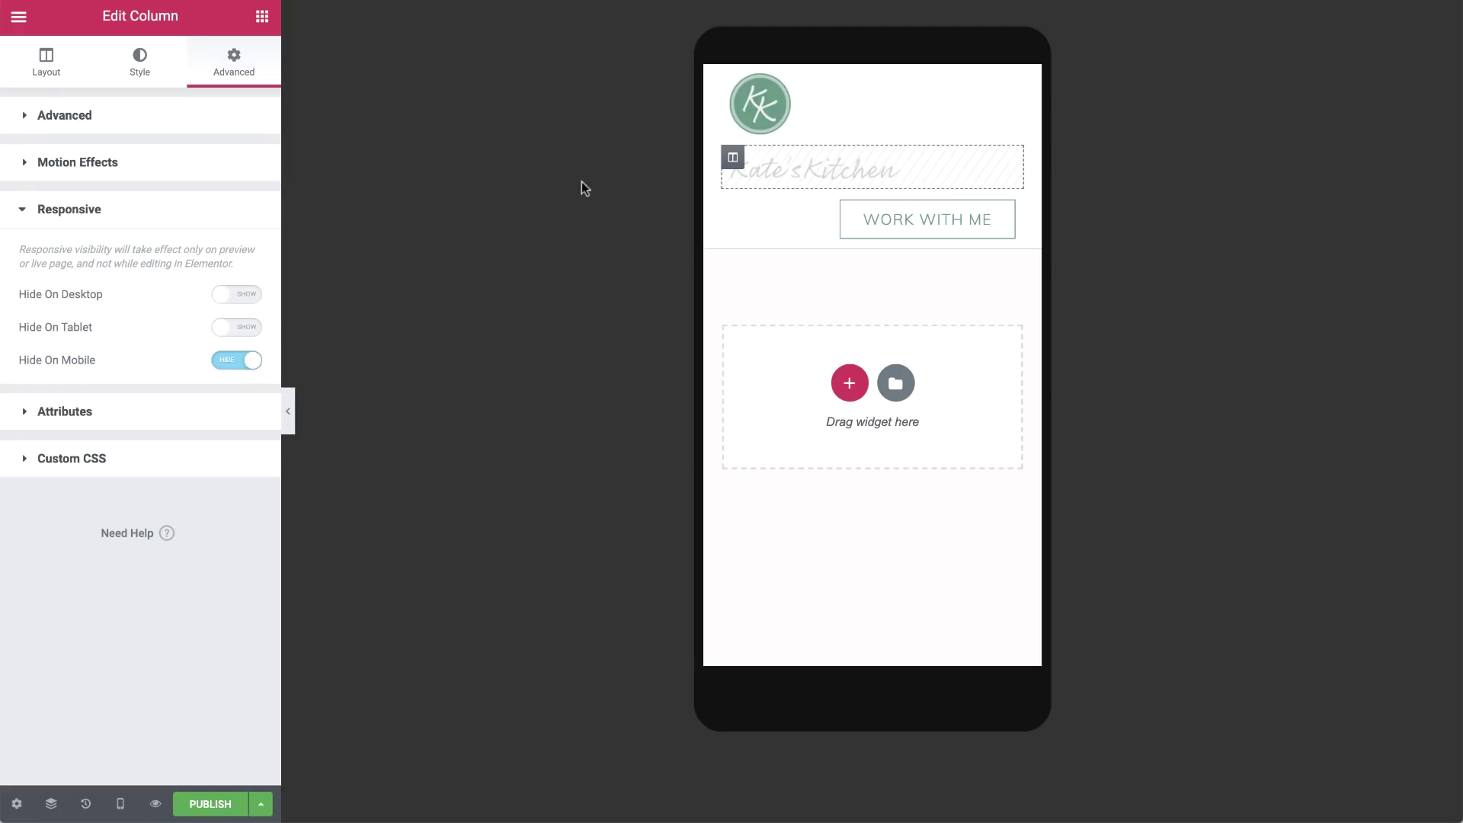
Set the logo column width to 30% and the button column width to 70%.
{"action": "left_click", "coordinate": [733, 80]}
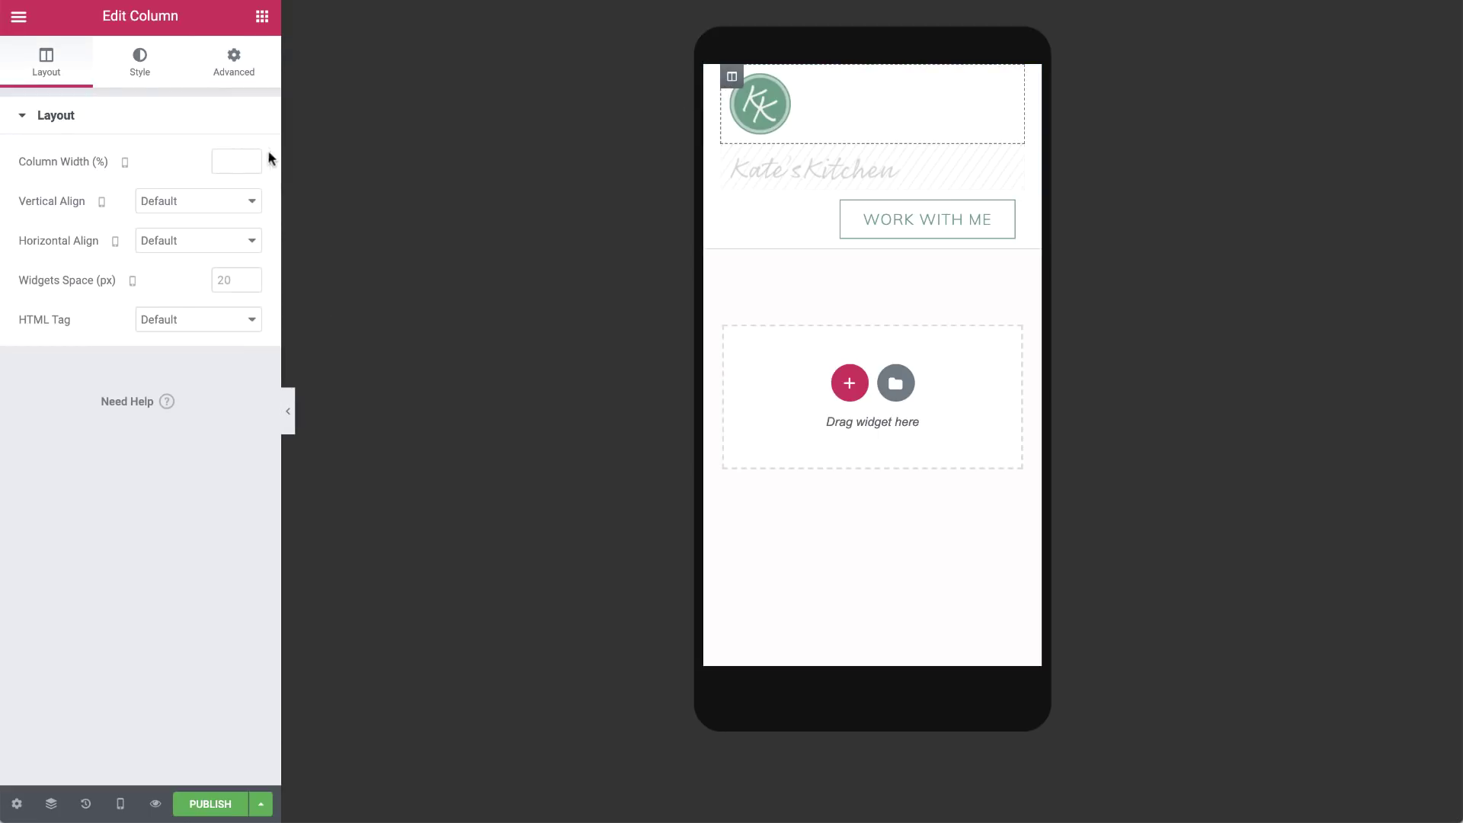
{"action": "left_click", "coordinate": [231, 161]}
{"action": "type", "text": "30"}
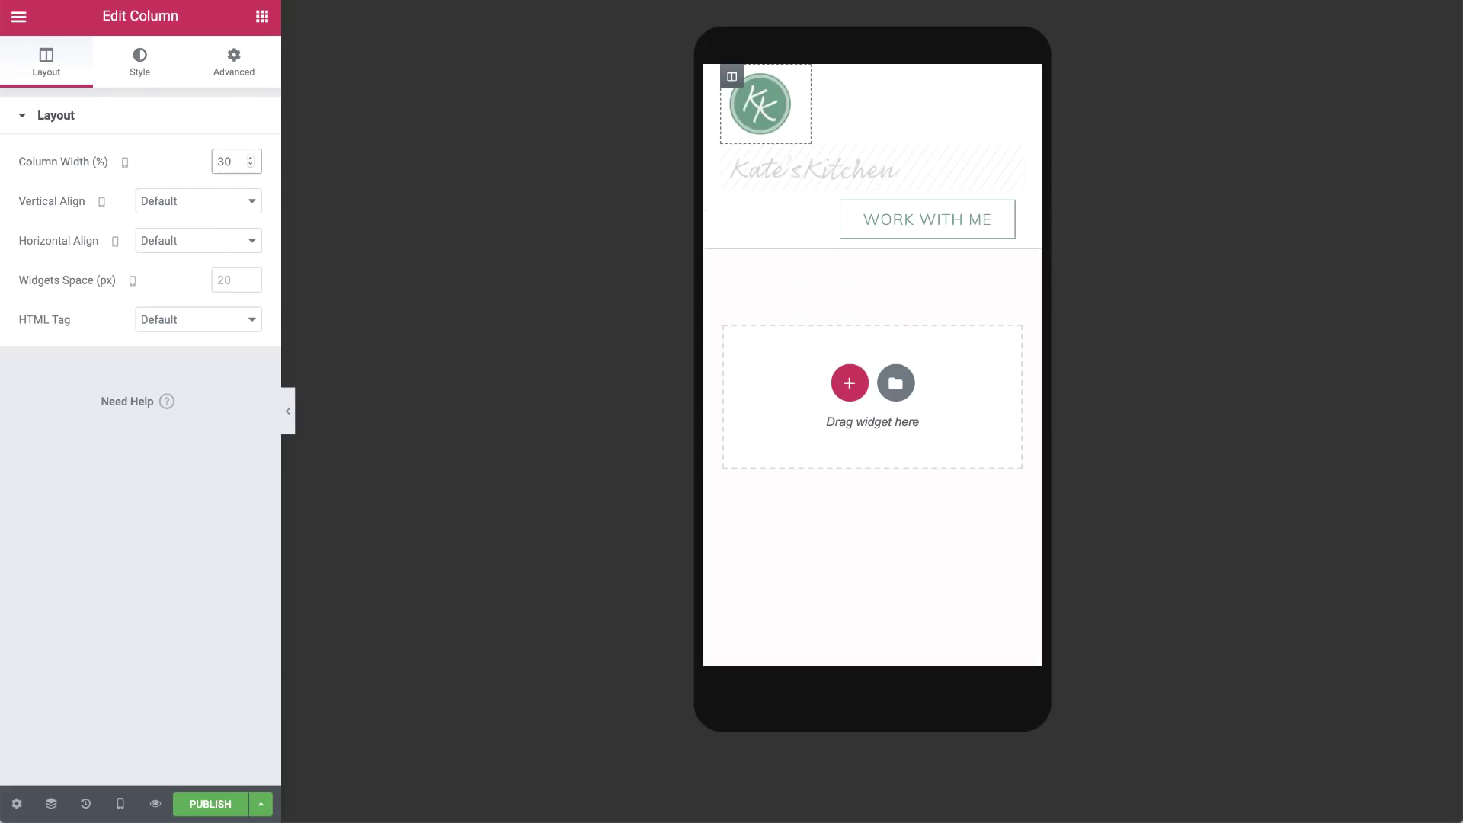
{"action": "left_click", "coordinate": [732, 202]}
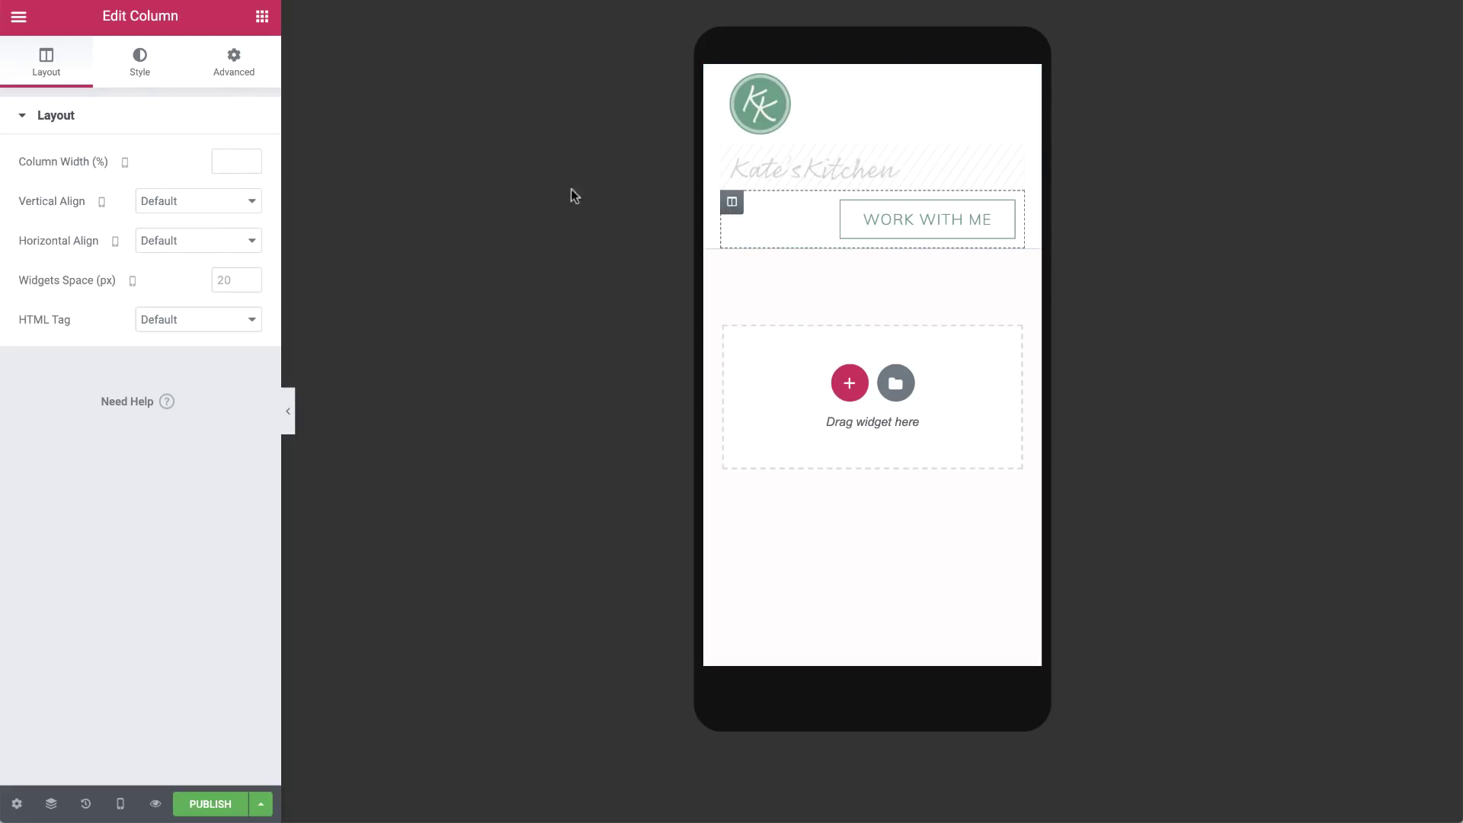
{"action": "left_click", "coordinate": [234, 163]}
{"action": "type", "text": "70"}
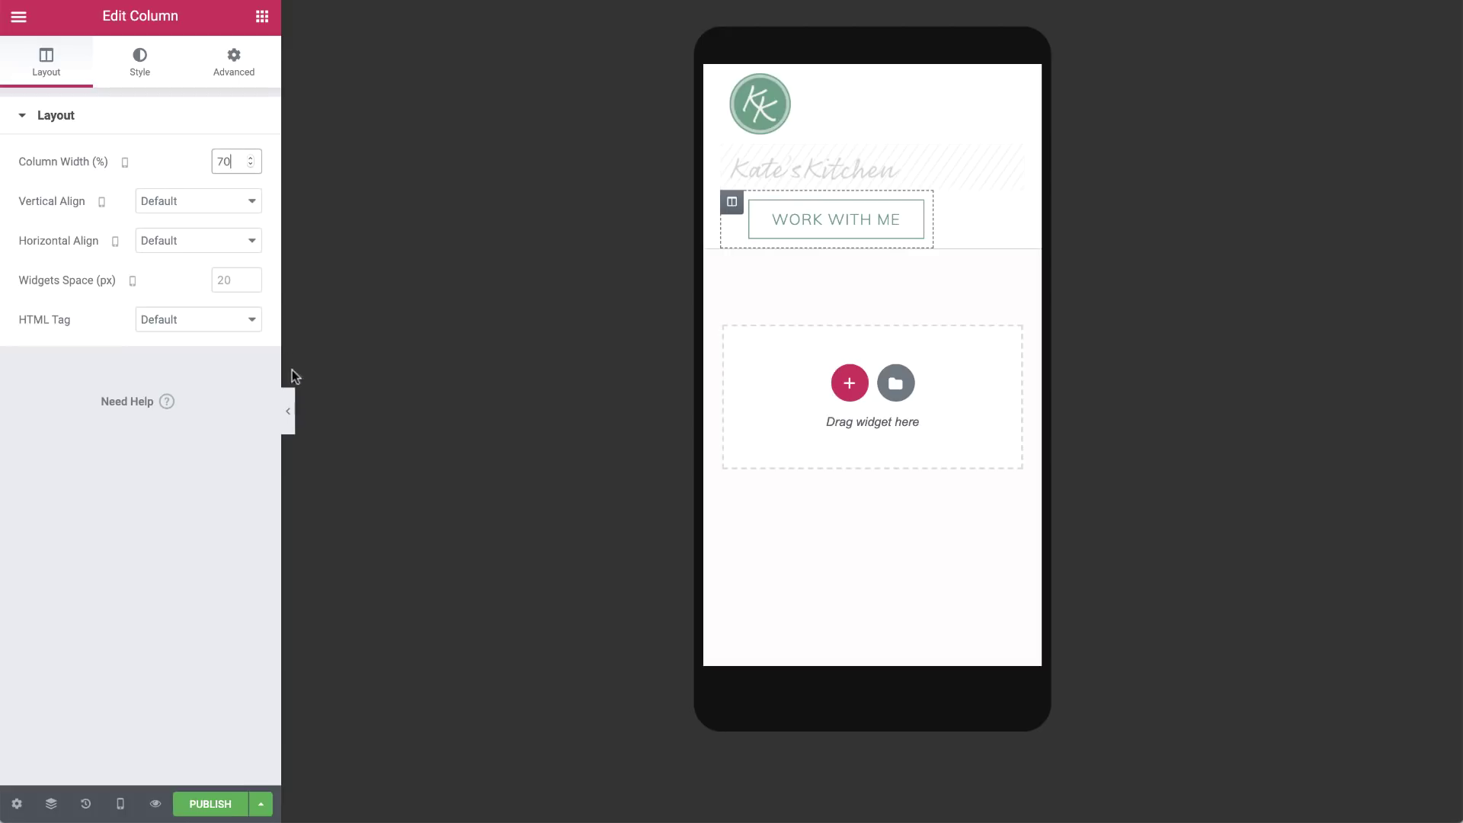
{"action": "left_click", "coordinate": [289, 411]}
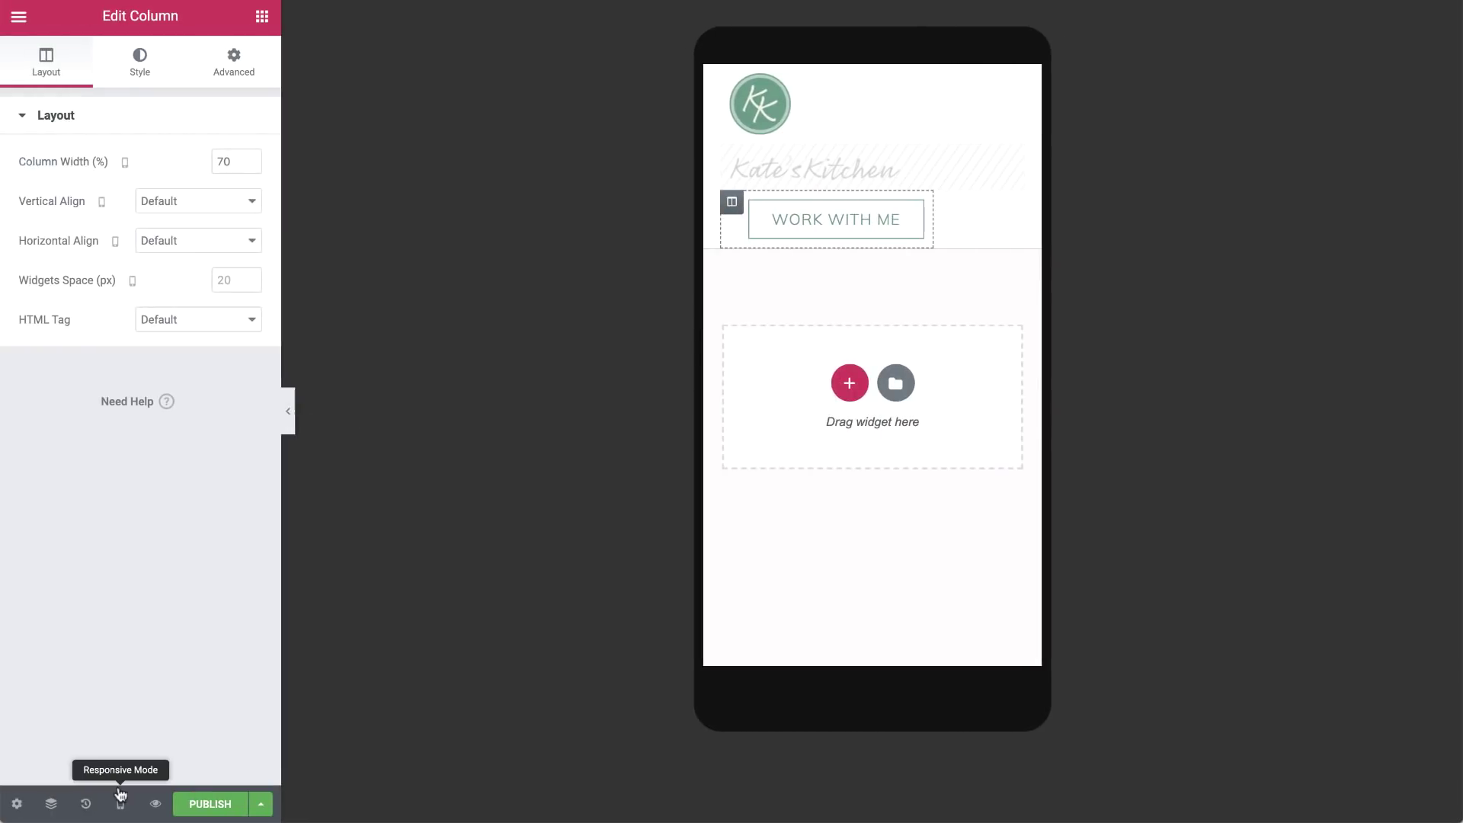
Switch the preview to desktop, duplicate the header section and make its background fully transparent.
{"action": "left_click", "coordinate": [121, 806]}
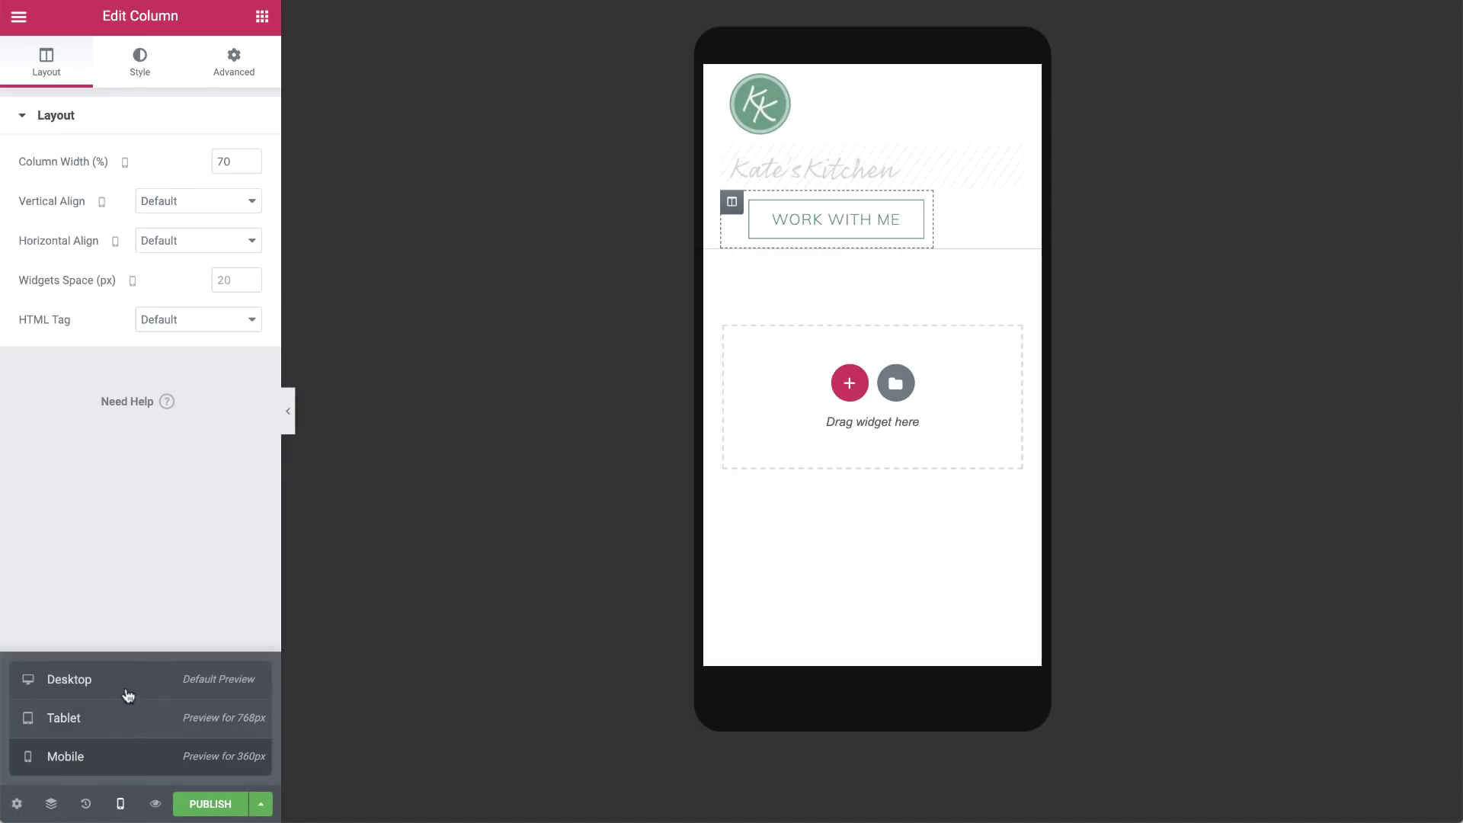
{"action": "left_click", "coordinate": [124, 687]}
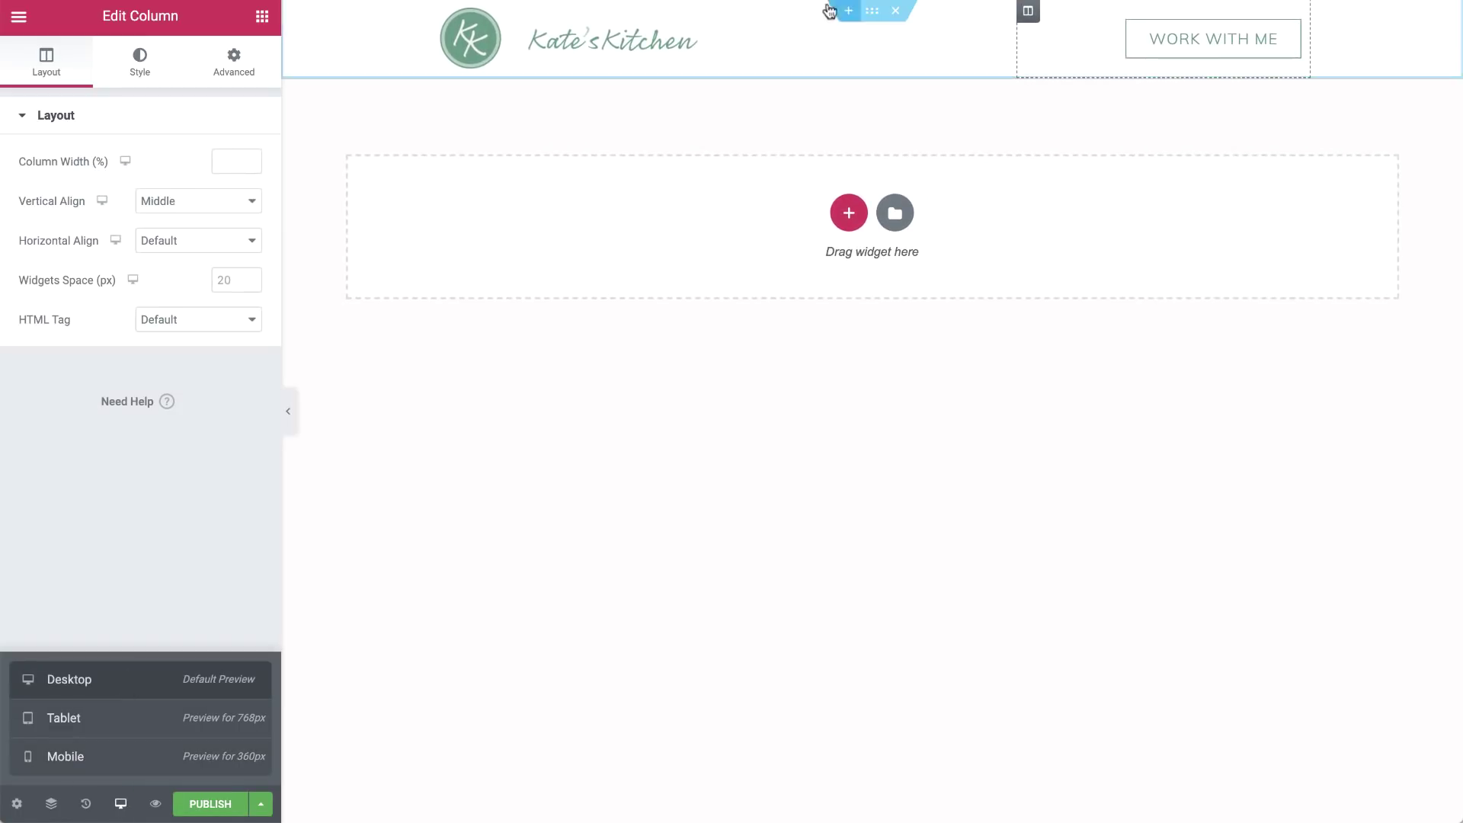
{"action": "left_click", "coordinate": [872, 11]}
{"action": "right_click", "coordinate": [873, 13]}
{"action": "left_click", "coordinate": [883, 51]}
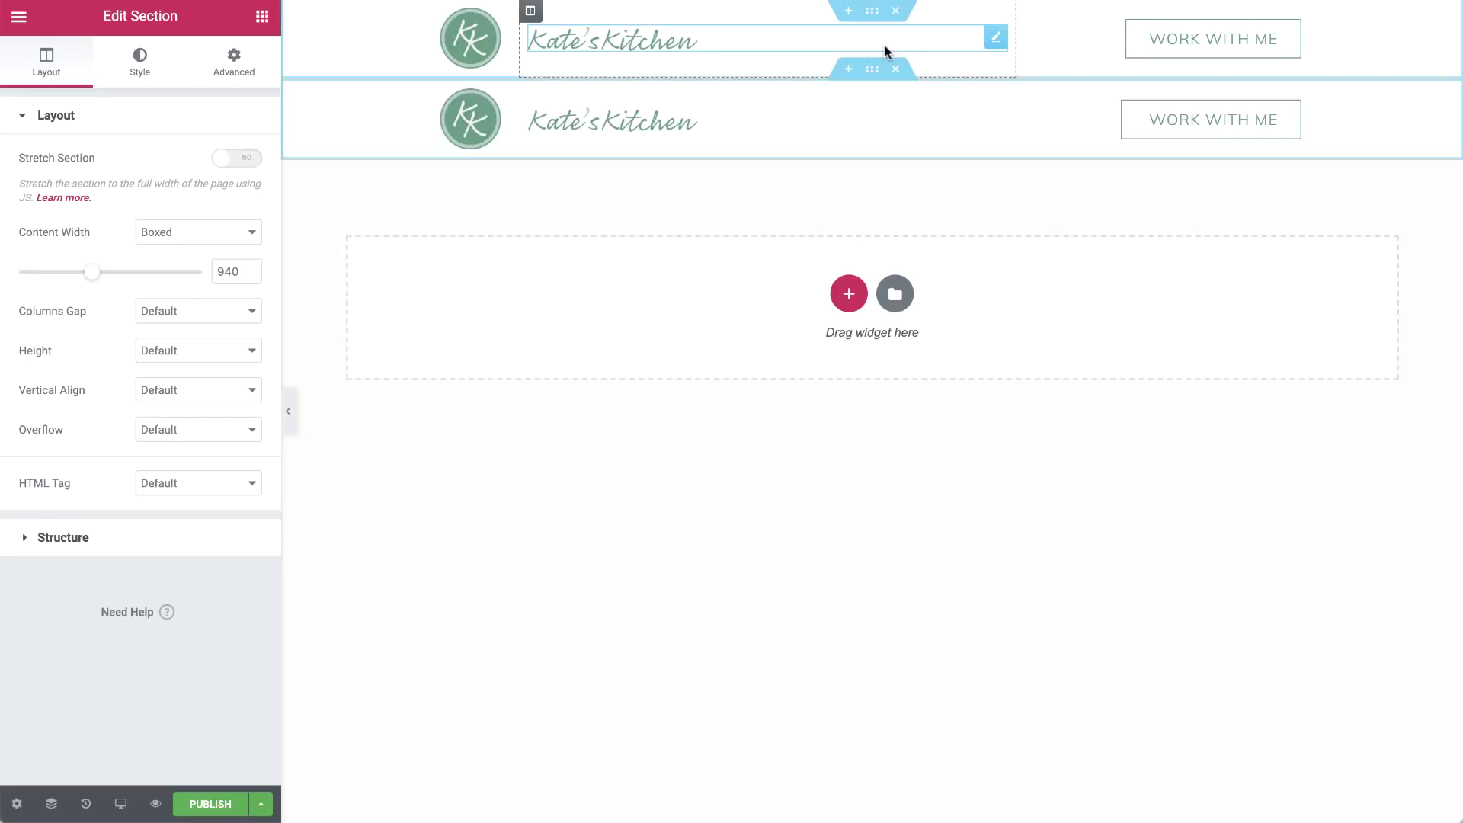
{"action": "left_click", "coordinate": [133, 61]}
{"action": "left_click", "coordinate": [224, 242]}
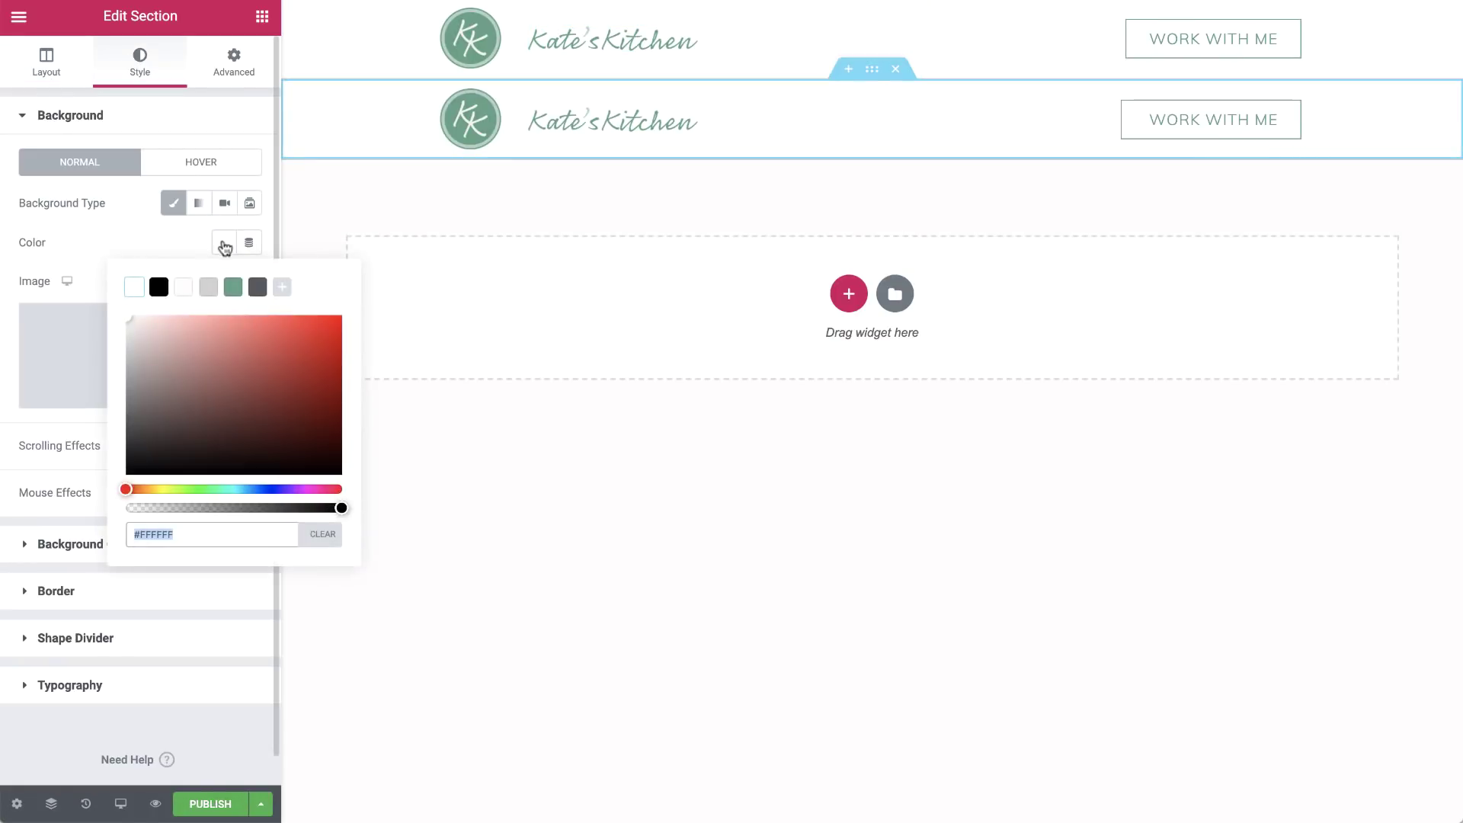
{"action": "left_click_drag", "start_coordinate": [340, 508], "coordinate": [113, 506]}
{"action": "left_click", "coordinate": [223, 242]}
Delete the Kate's Kitchen and WORK WITH ME columns from the copied section.
{"action": "right_click", "coordinate": [531, 95]}
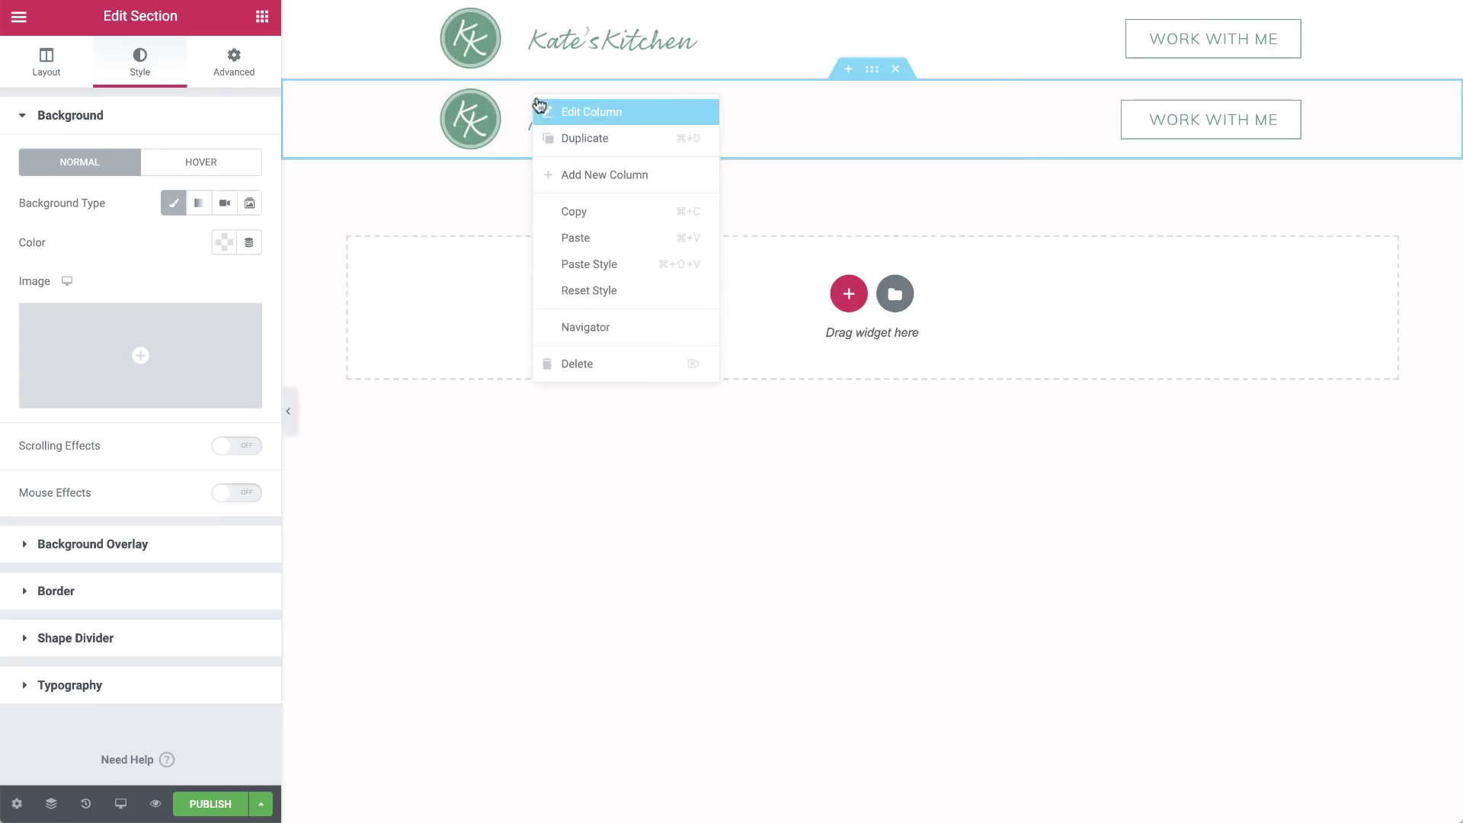
{"action": "left_click", "coordinate": [583, 361]}
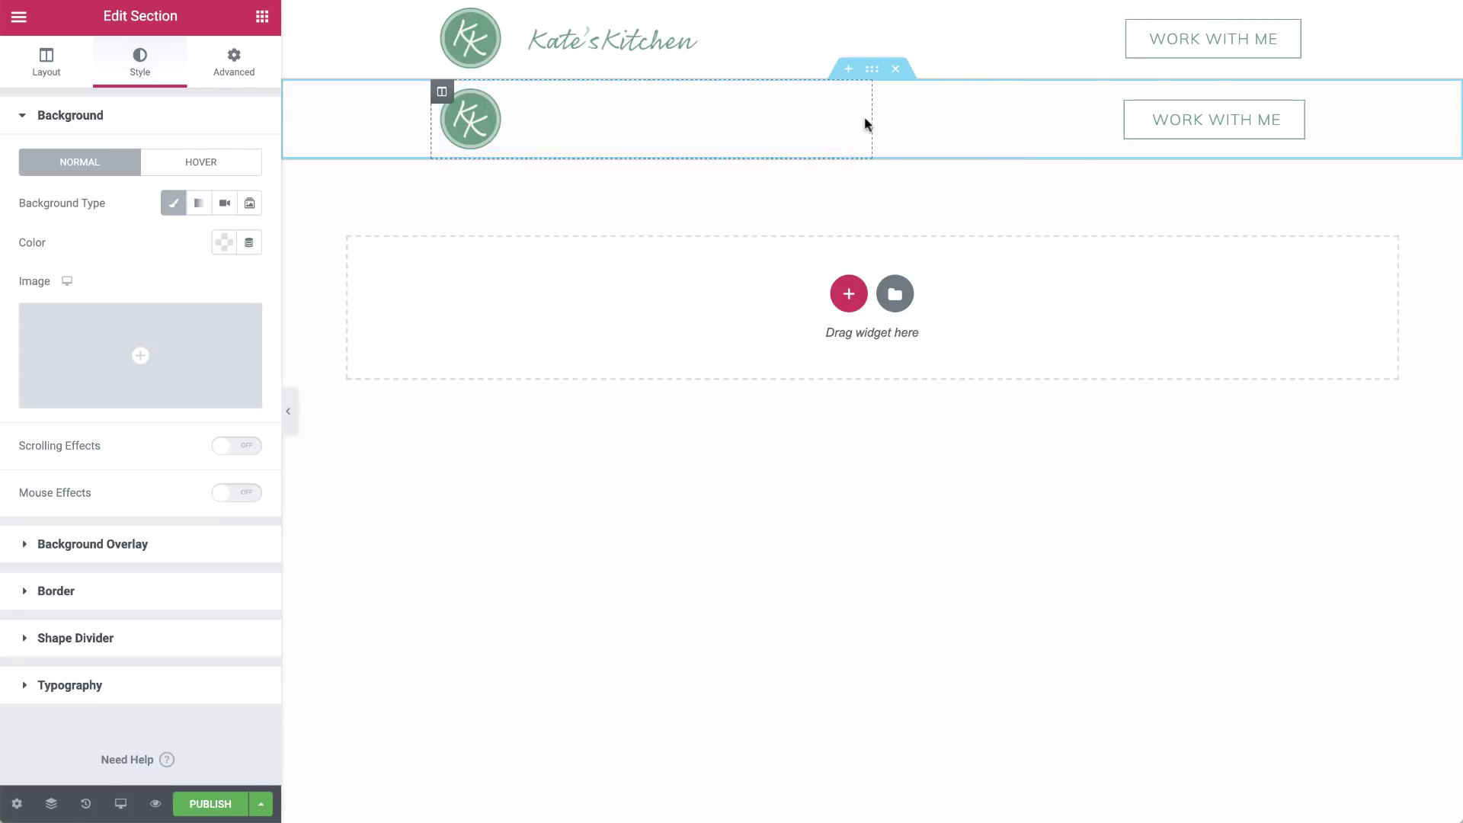
{"action": "right_click", "coordinate": [881, 97]}
{"action": "left_click", "coordinate": [922, 367]}
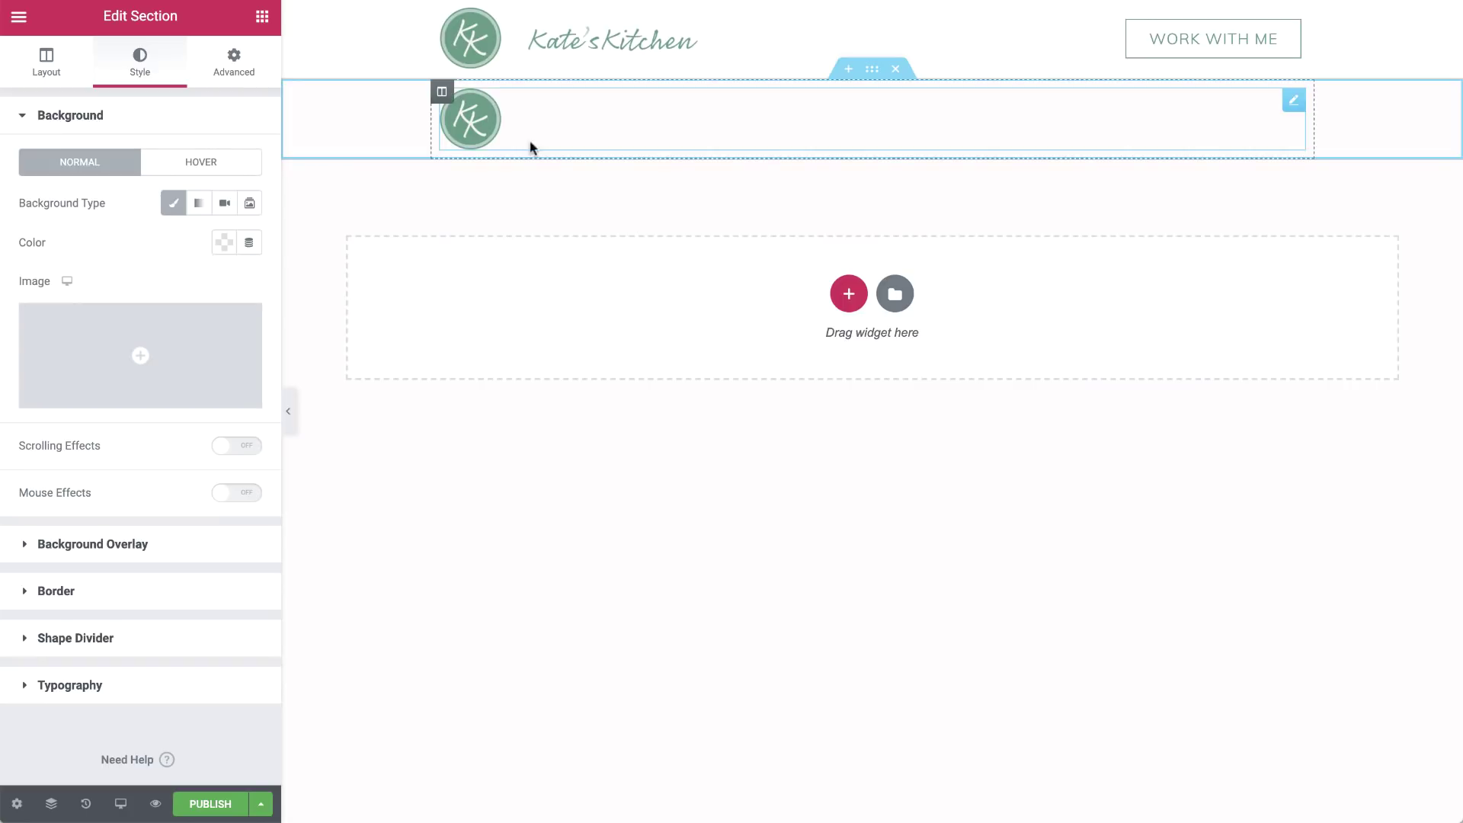
Set the remaining column's padding to 0 and delete its copied logo image.
{"action": "left_click", "coordinate": [442, 92]}
{"action": "left_click", "coordinate": [231, 64]}
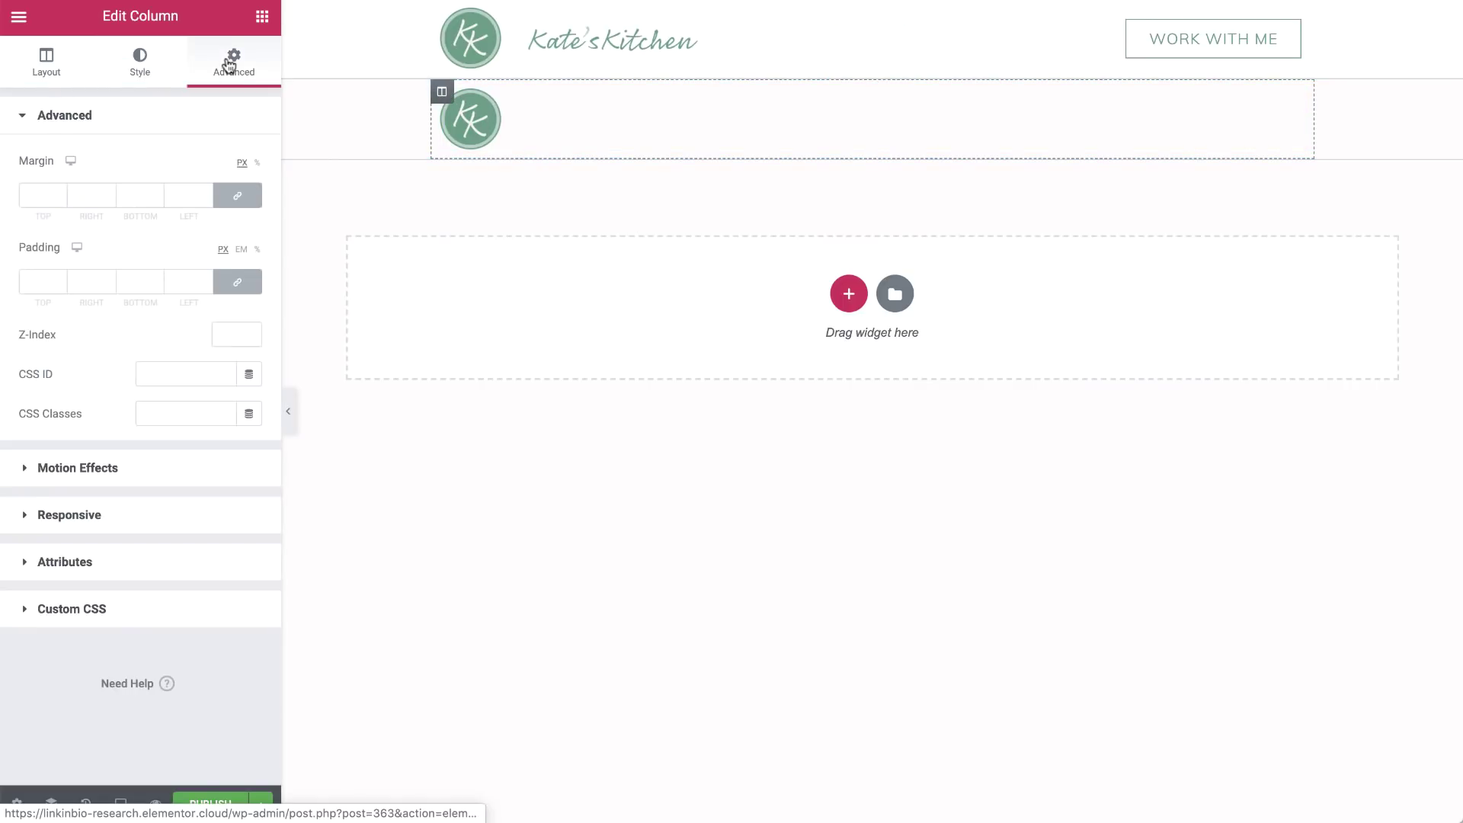
{"action": "left_click", "coordinate": [39, 281]}
{"action": "type", "text": "0"}
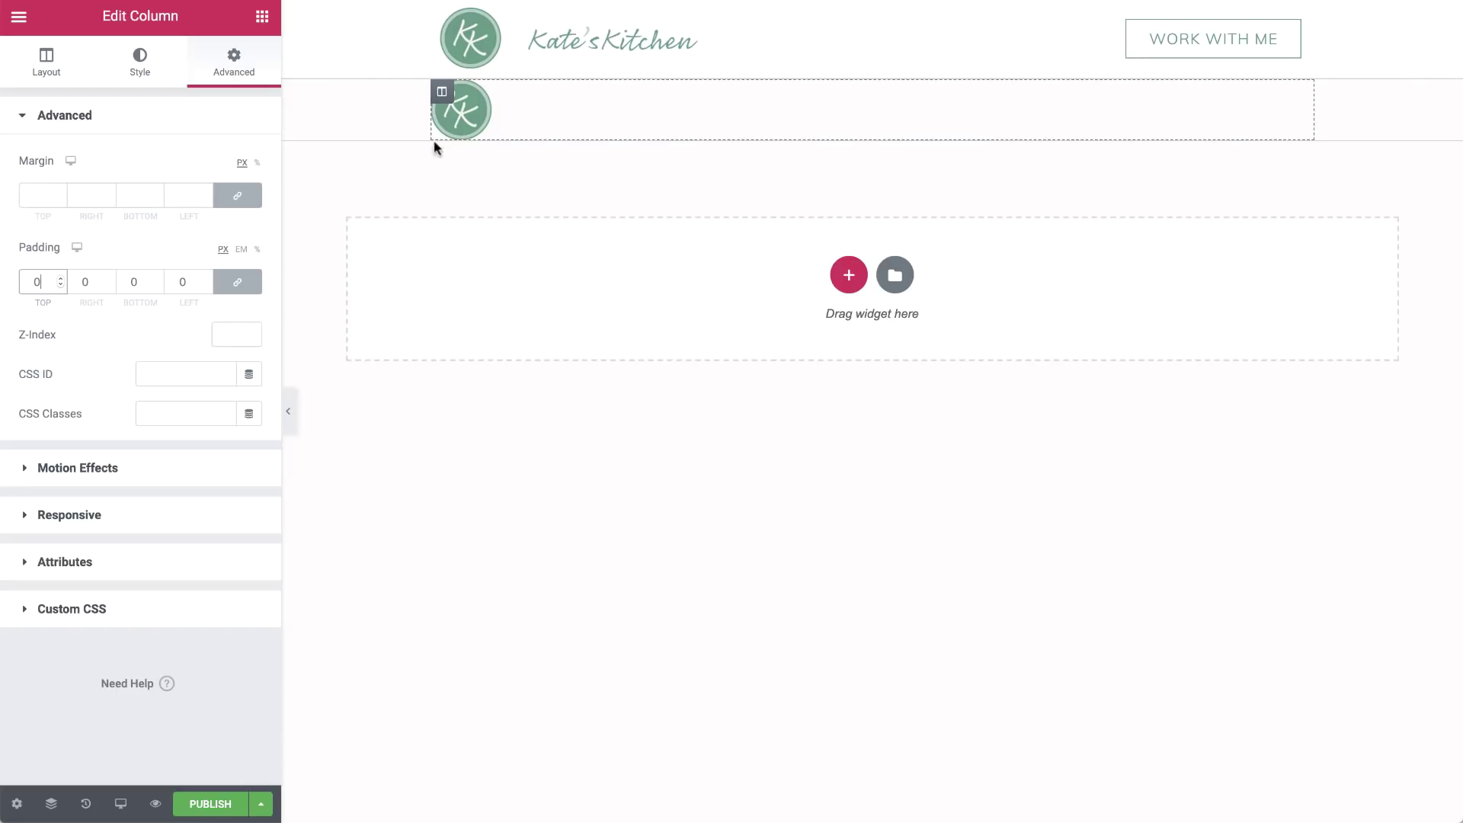
{"action": "right_click", "coordinate": [460, 126]}
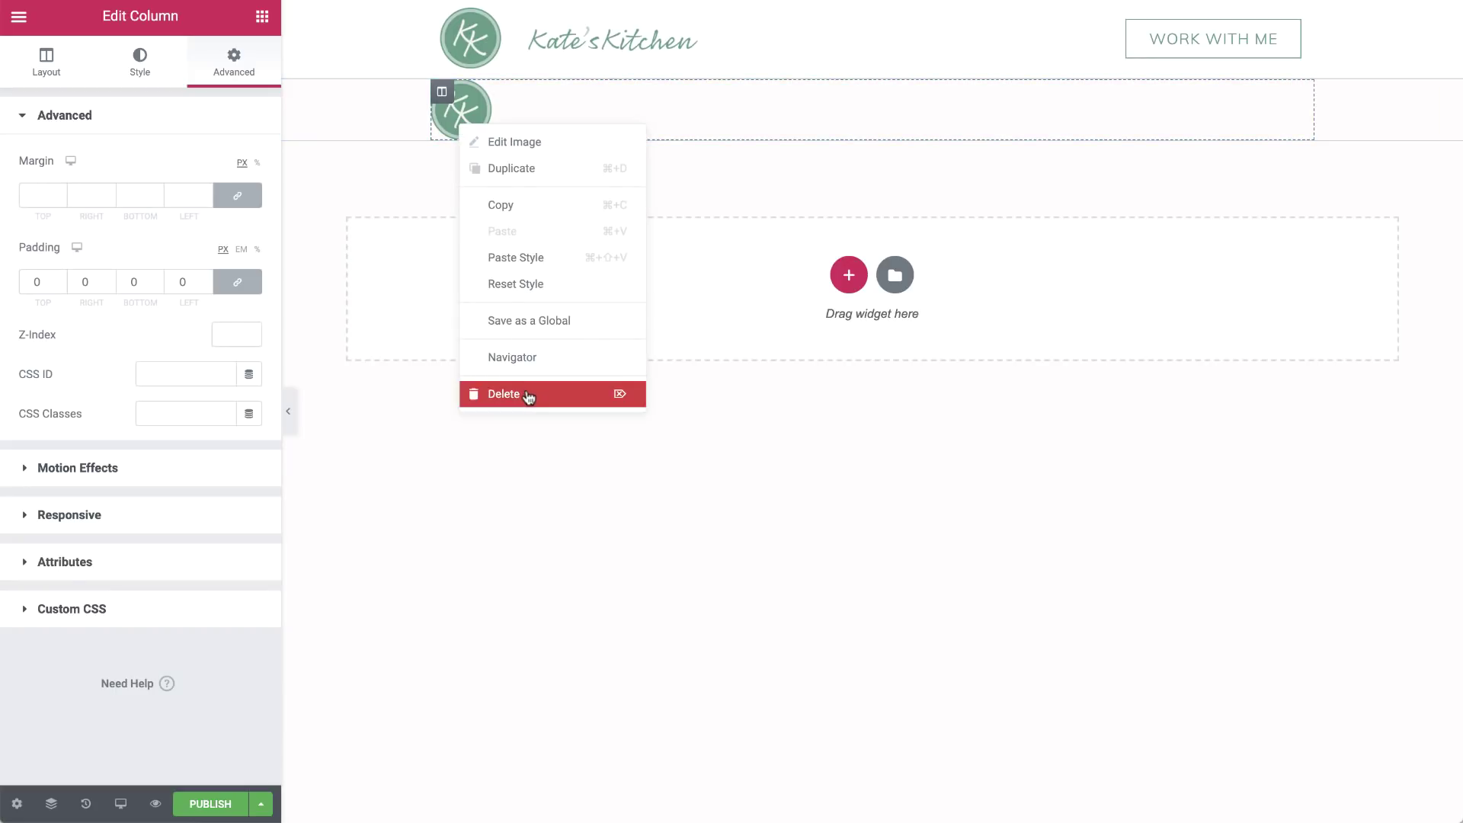
{"action": "left_click", "coordinate": [527, 395]}
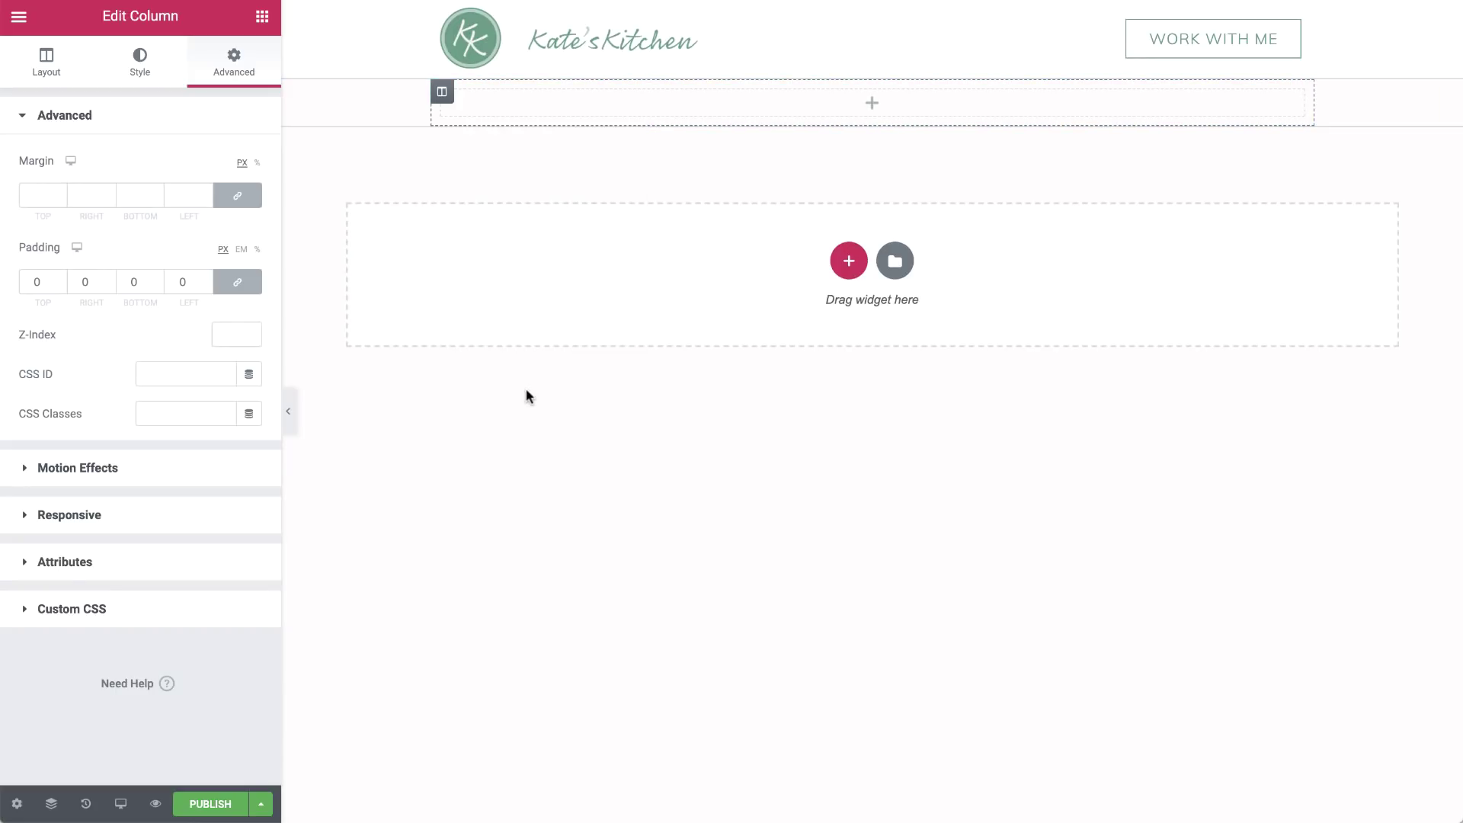
Add a centred Heading widget to the empty section containing the pasted bio text.
{"action": "left_click", "coordinate": [261, 16]}
{"action": "left_click_drag", "start_coordinate": [206, 190], "coordinate": [528, 105]}
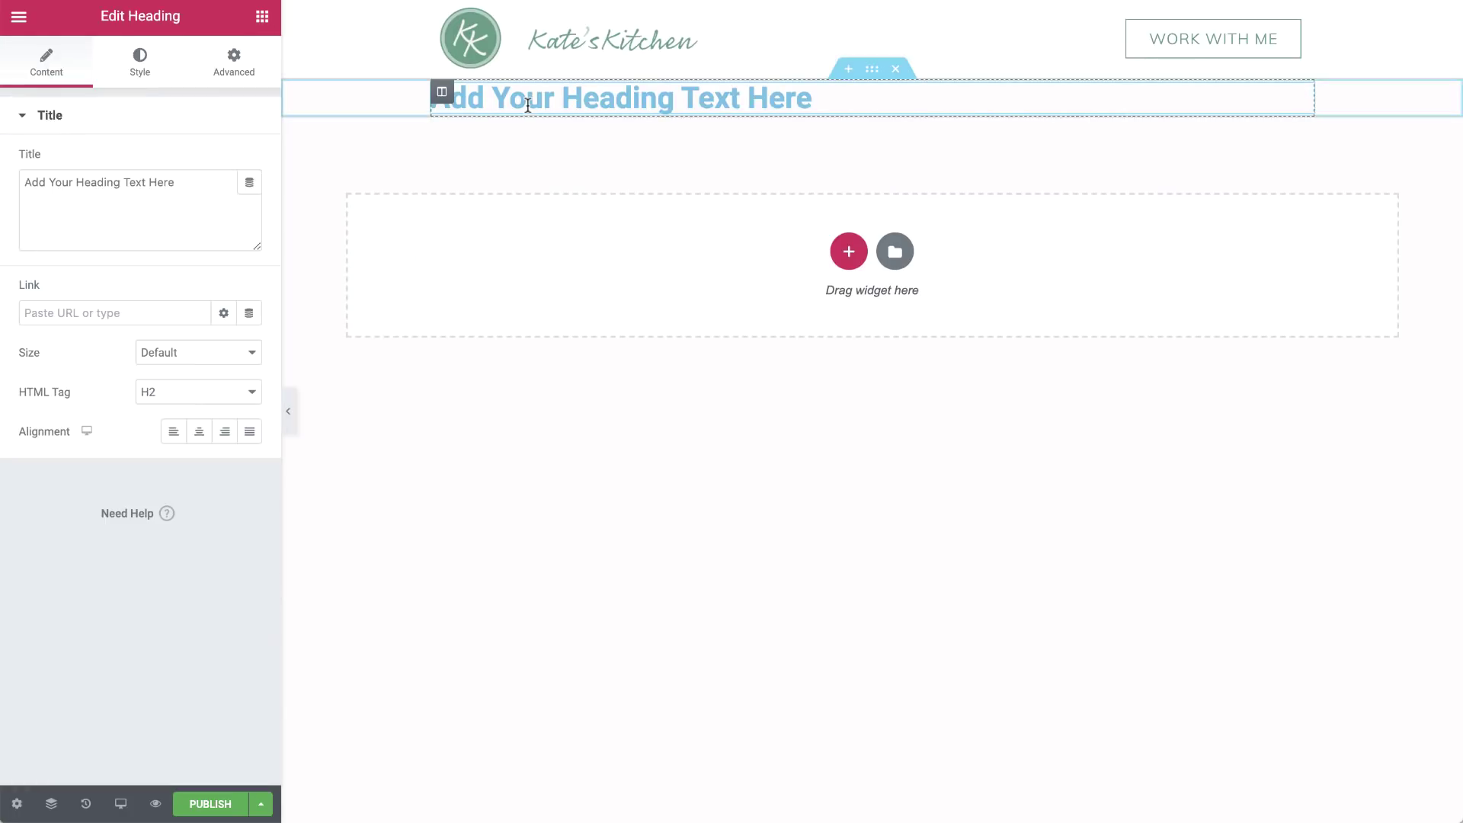
{"action": "left_click", "coordinate": [216, 183]}
{"action": "triple_click", "coordinate": [215, 183]}
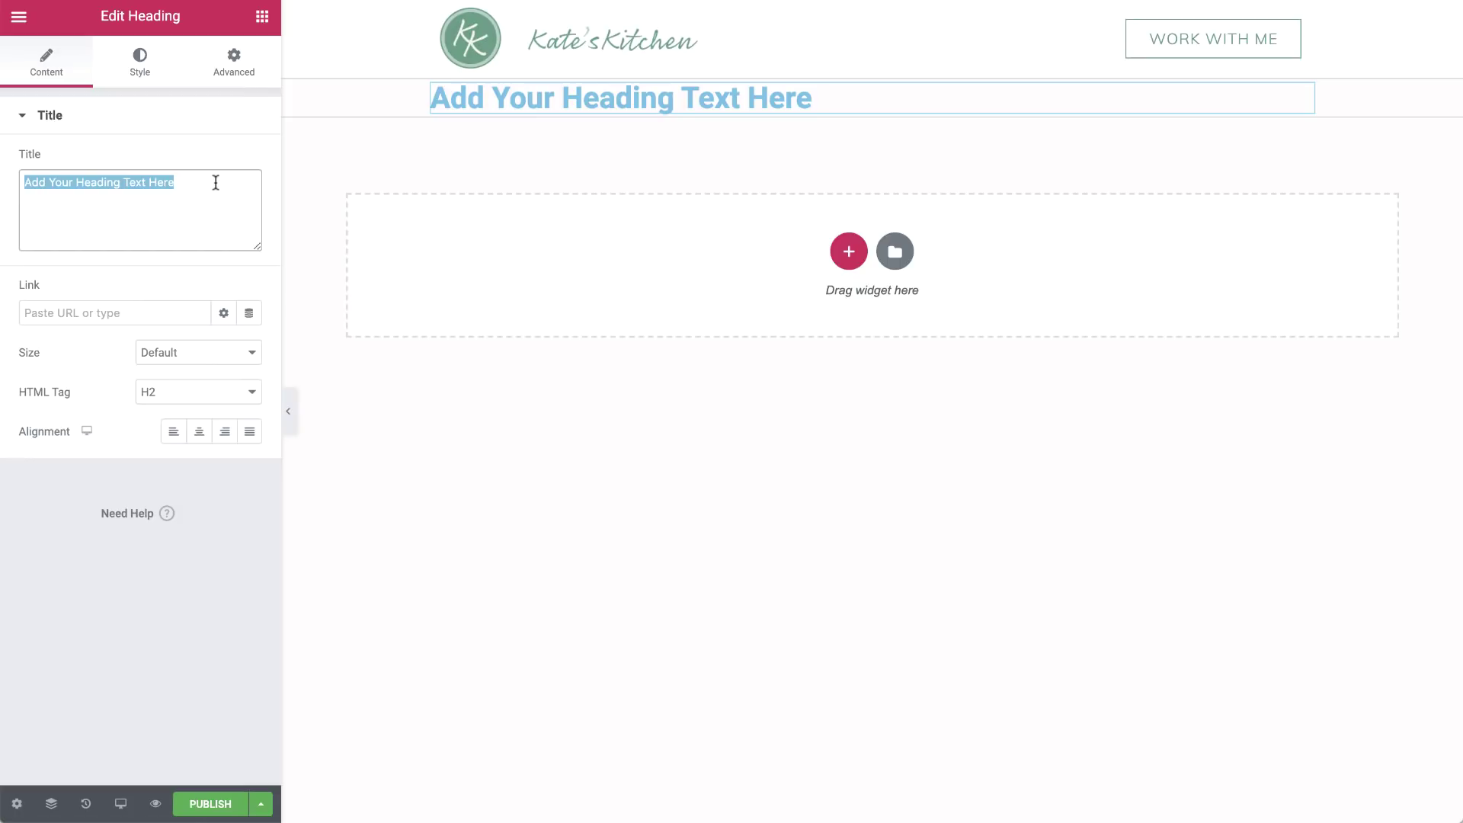
{"action": "type", "text": "Quick and nutritious meal solutions for today’s busy families. Meal planning and healthy goal setting."}
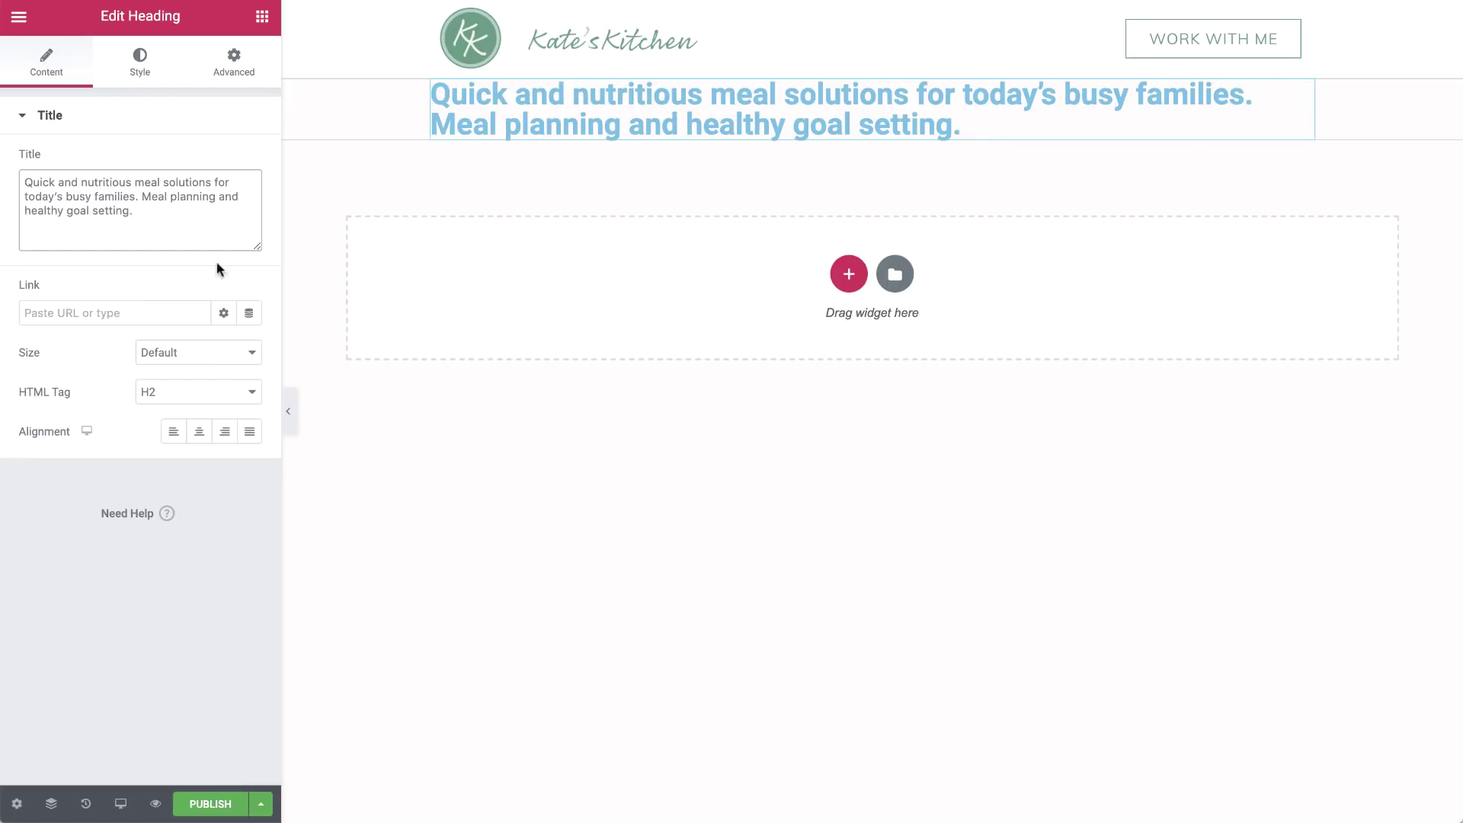
{"action": "left_click", "coordinate": [200, 432]}
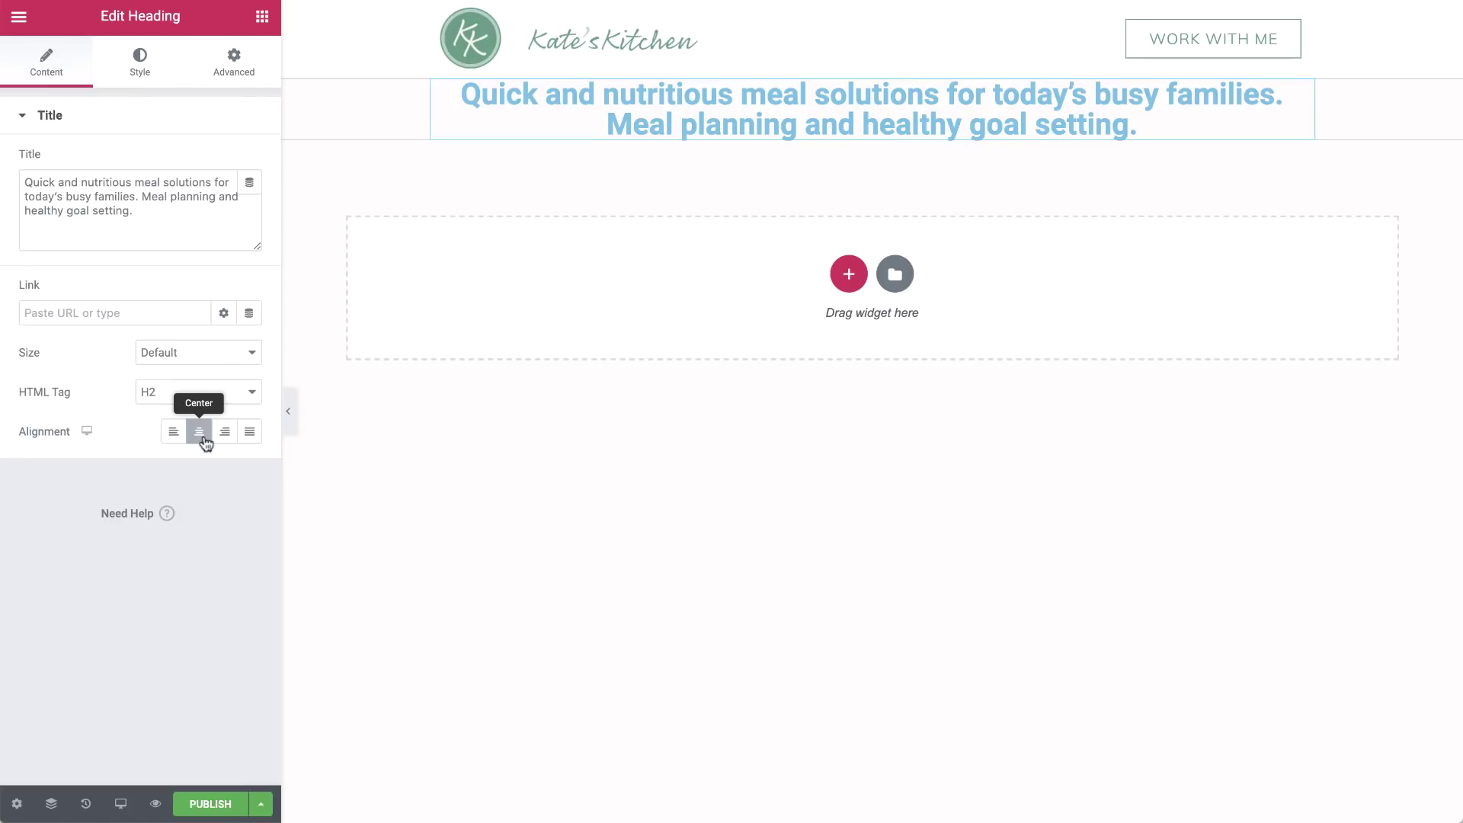
Colour the bio heading dark grey #54595F and save it as a swatch.
{"action": "left_click", "coordinate": [140, 64]}
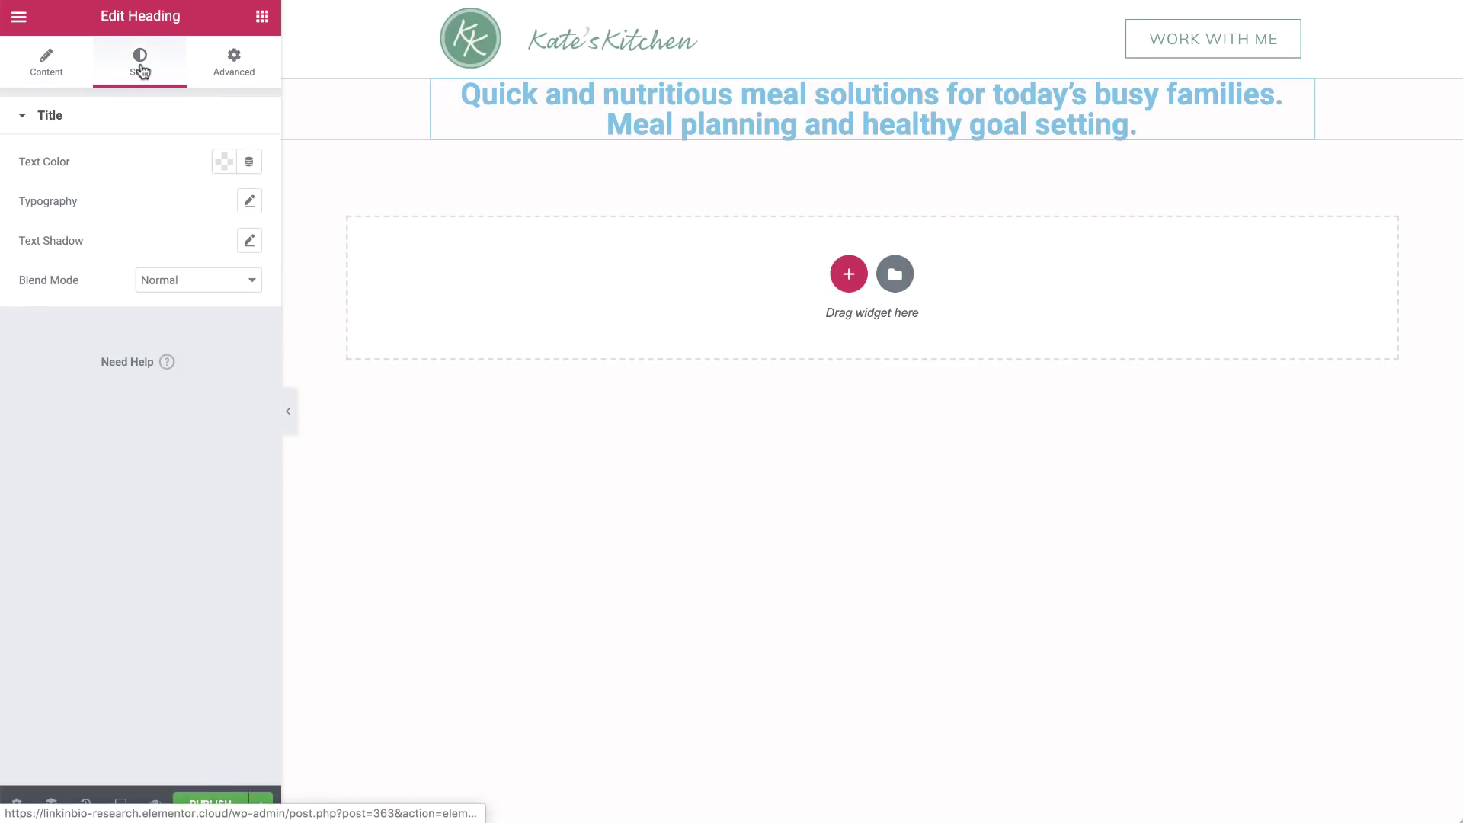
{"action": "left_click", "coordinate": [224, 160]}
{"action": "left_click", "coordinate": [248, 451]}
{"action": "type", "text": "#54595F"}
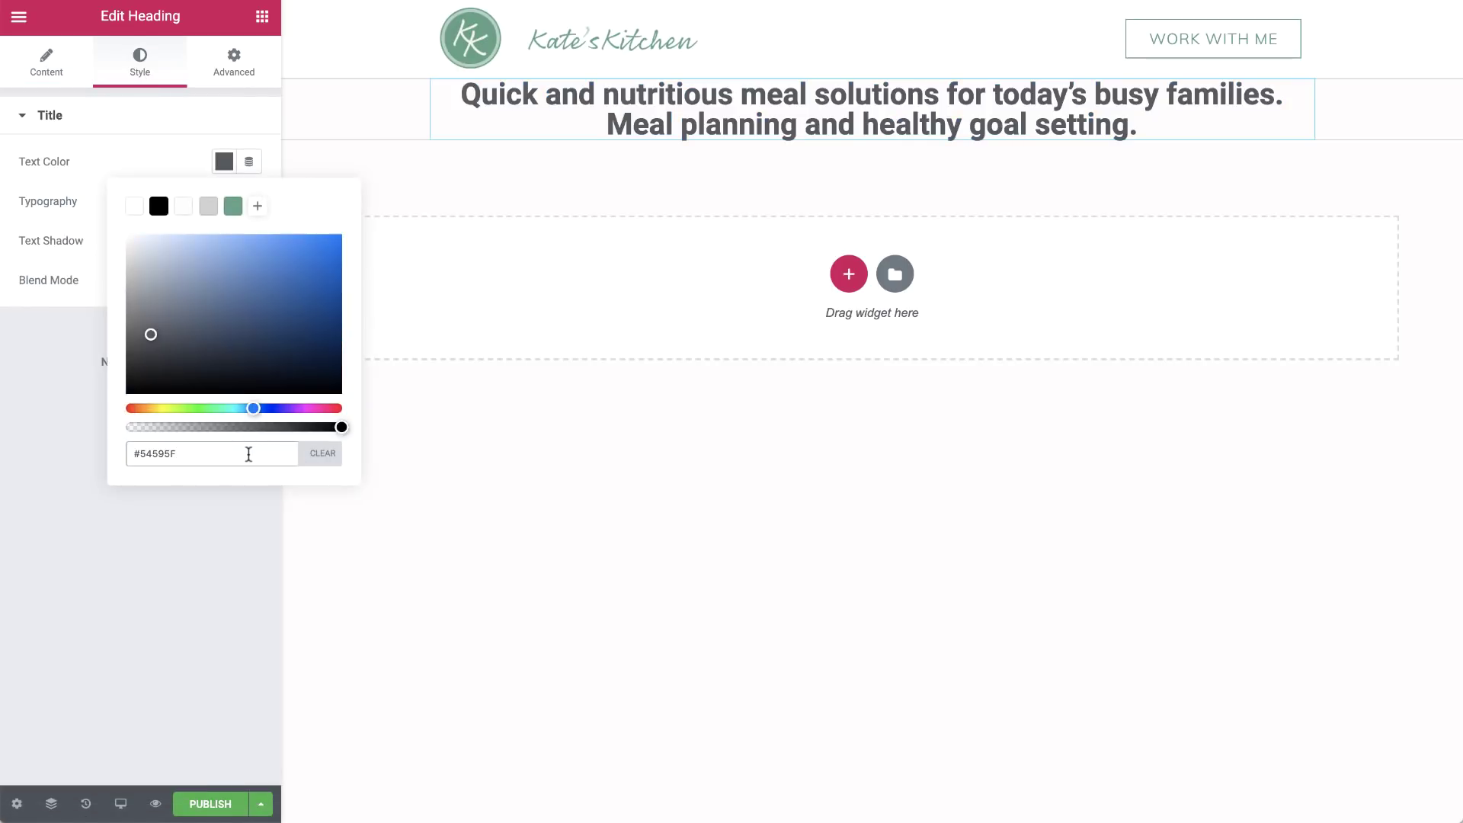
{"action": "left_click", "coordinate": [258, 206]}
{"action": "left_click", "coordinate": [224, 160]}
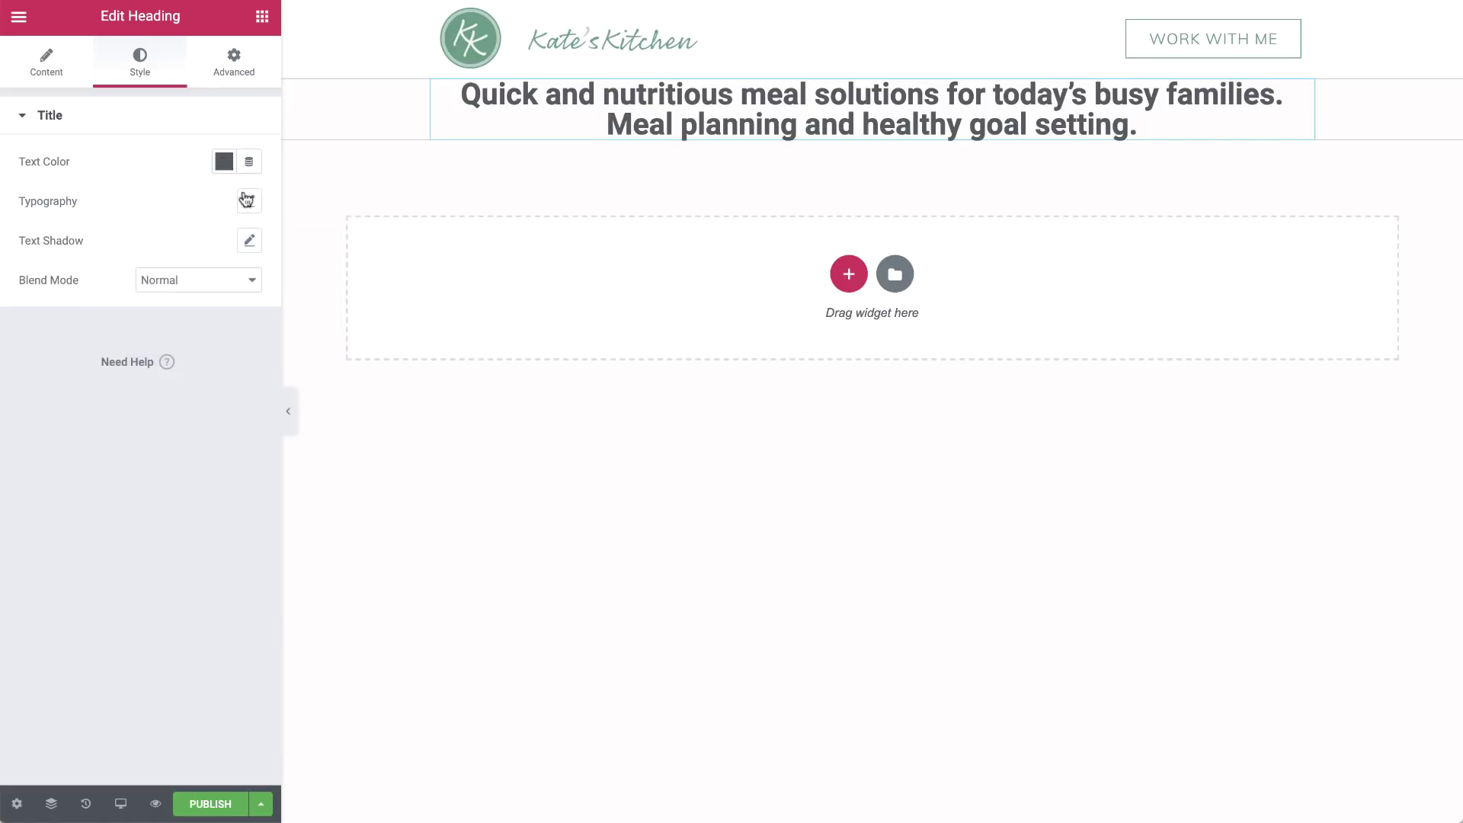
Set the bio heading's typography to Muli, 16 px, weight 300, line height 1.5.
{"action": "left_click", "coordinate": [250, 202]}
{"action": "left_click", "coordinate": [228, 252]}
{"action": "type", "text": "muli"}
{"action": "key", "text": "Return"}
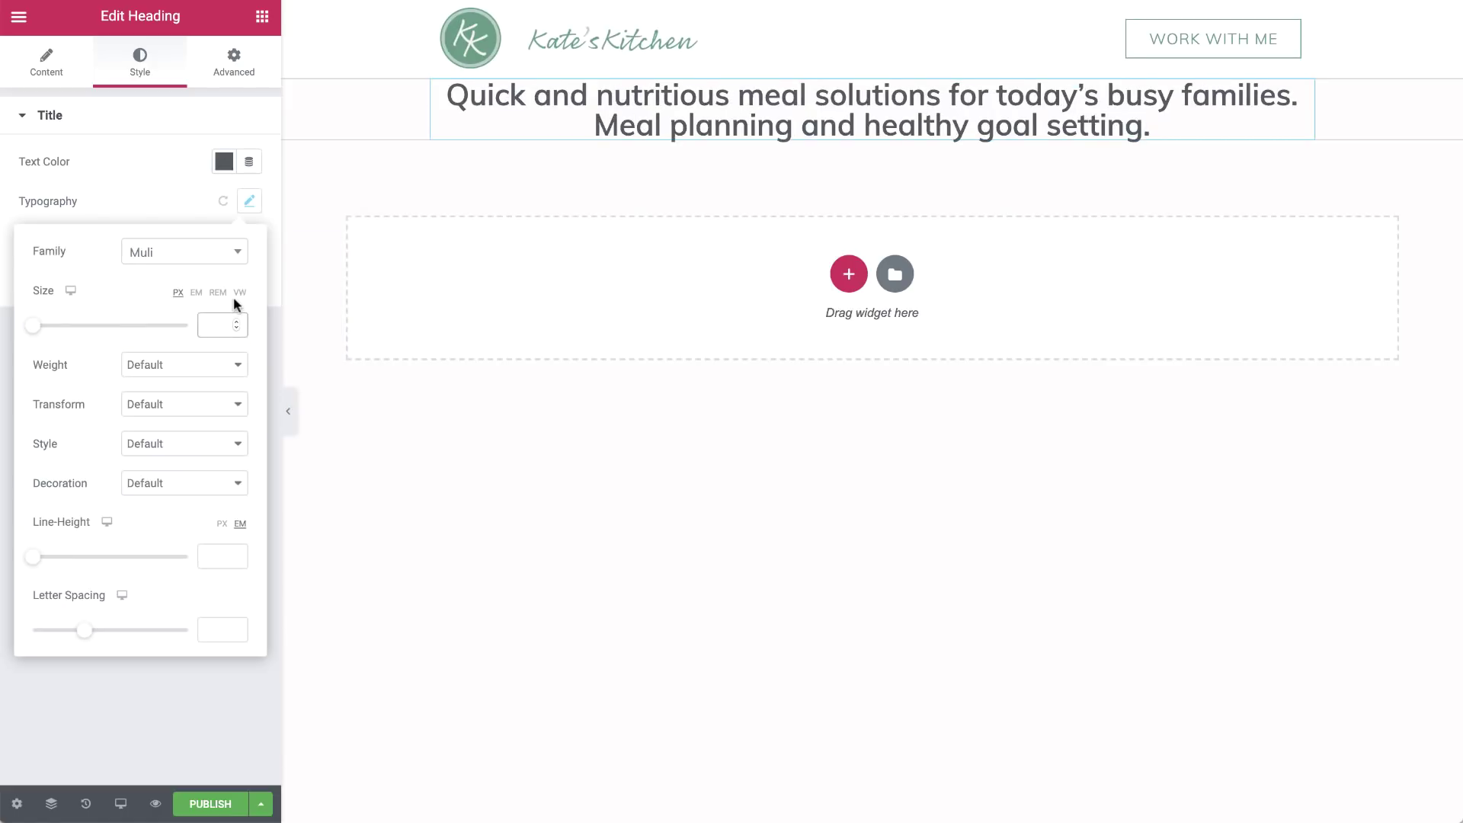
{"action": "left_click", "coordinate": [217, 324]}
{"action": "type", "text": "16"}
{"action": "left_click", "coordinate": [183, 364]}
{"action": "left_click", "coordinate": [233, 268]}
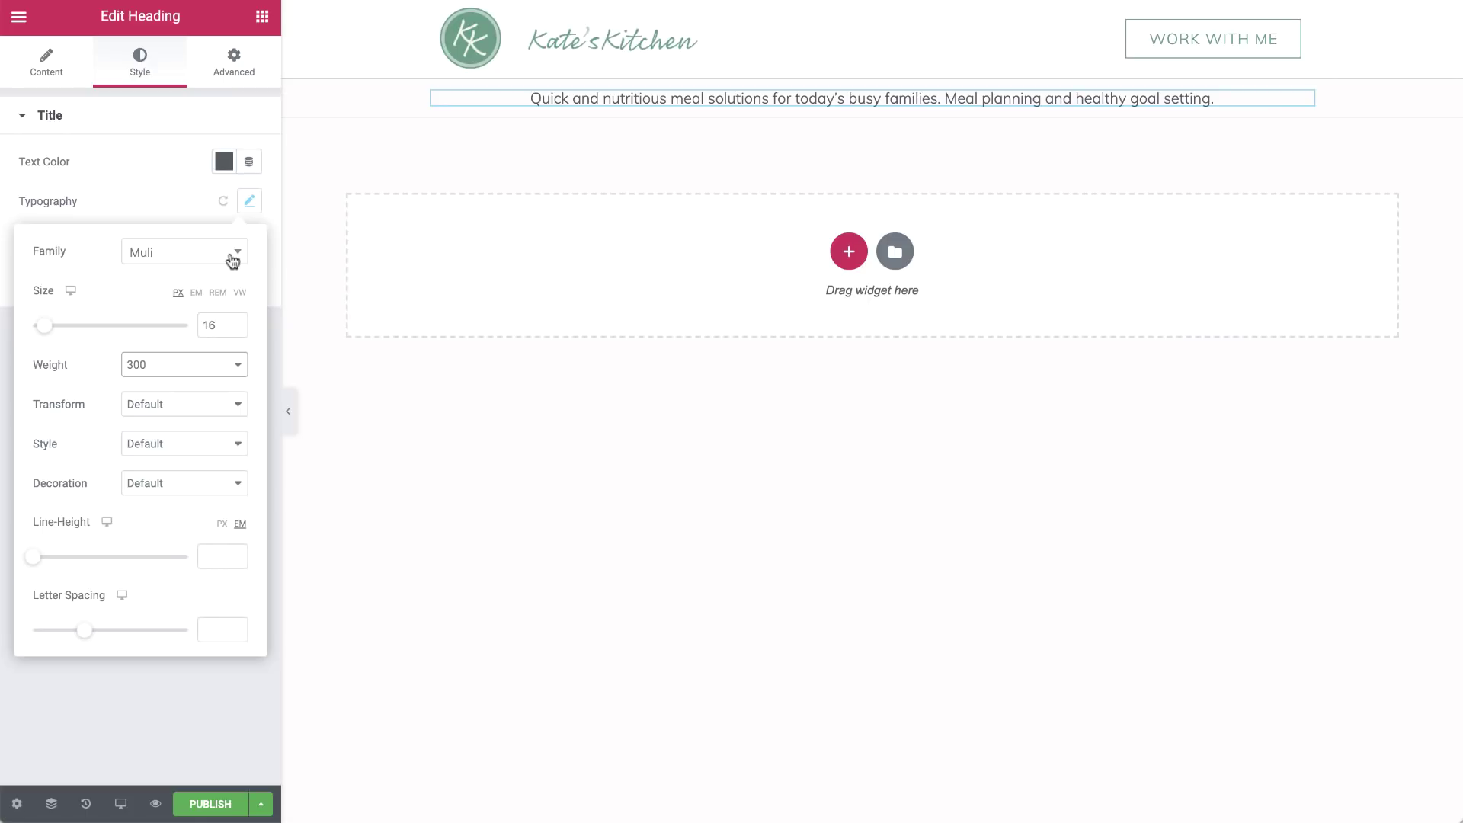
{"action": "left_click", "coordinate": [207, 553]}
{"action": "type", "text": "1.5"}
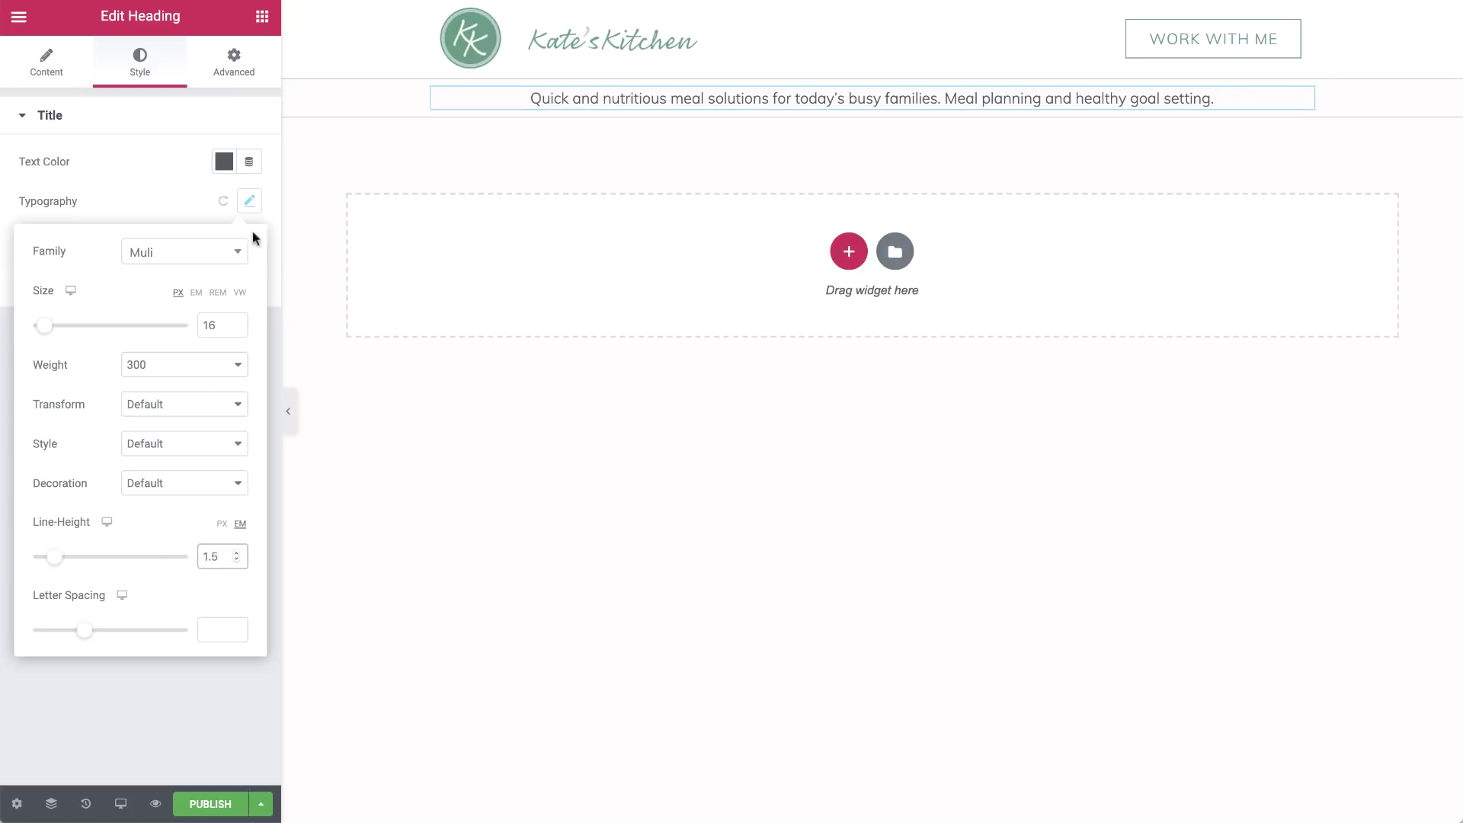
{"action": "left_click", "coordinate": [249, 201]}
{"action": "right_click", "coordinate": [547, 98]}
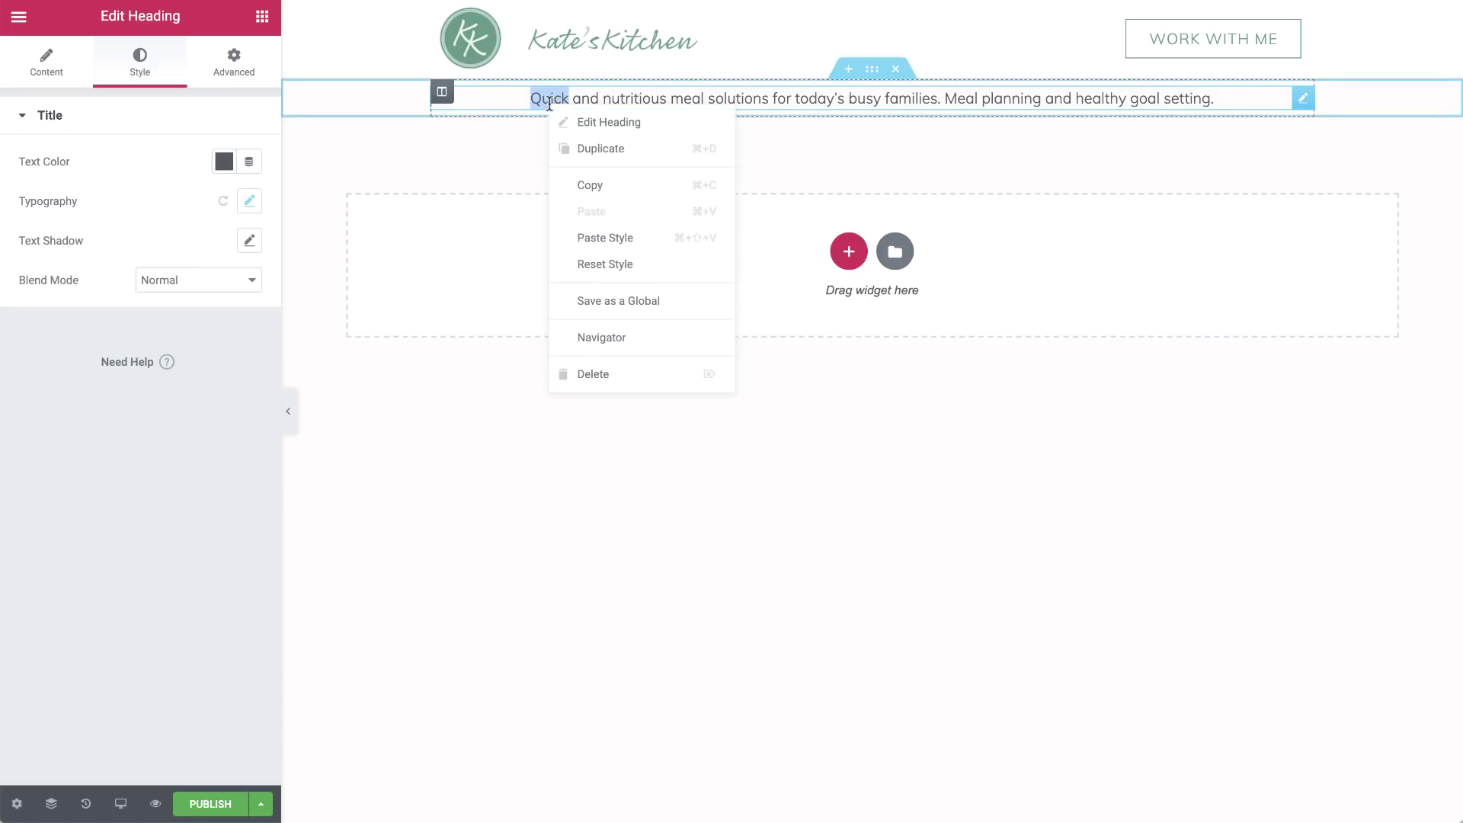
{"action": "left_click", "coordinate": [562, 148]}
{"action": "left_click", "coordinate": [196, 213]}
{"action": "key", "text": "super+a"}
{"action": "type", "text": "www.kateskitchen.com"}
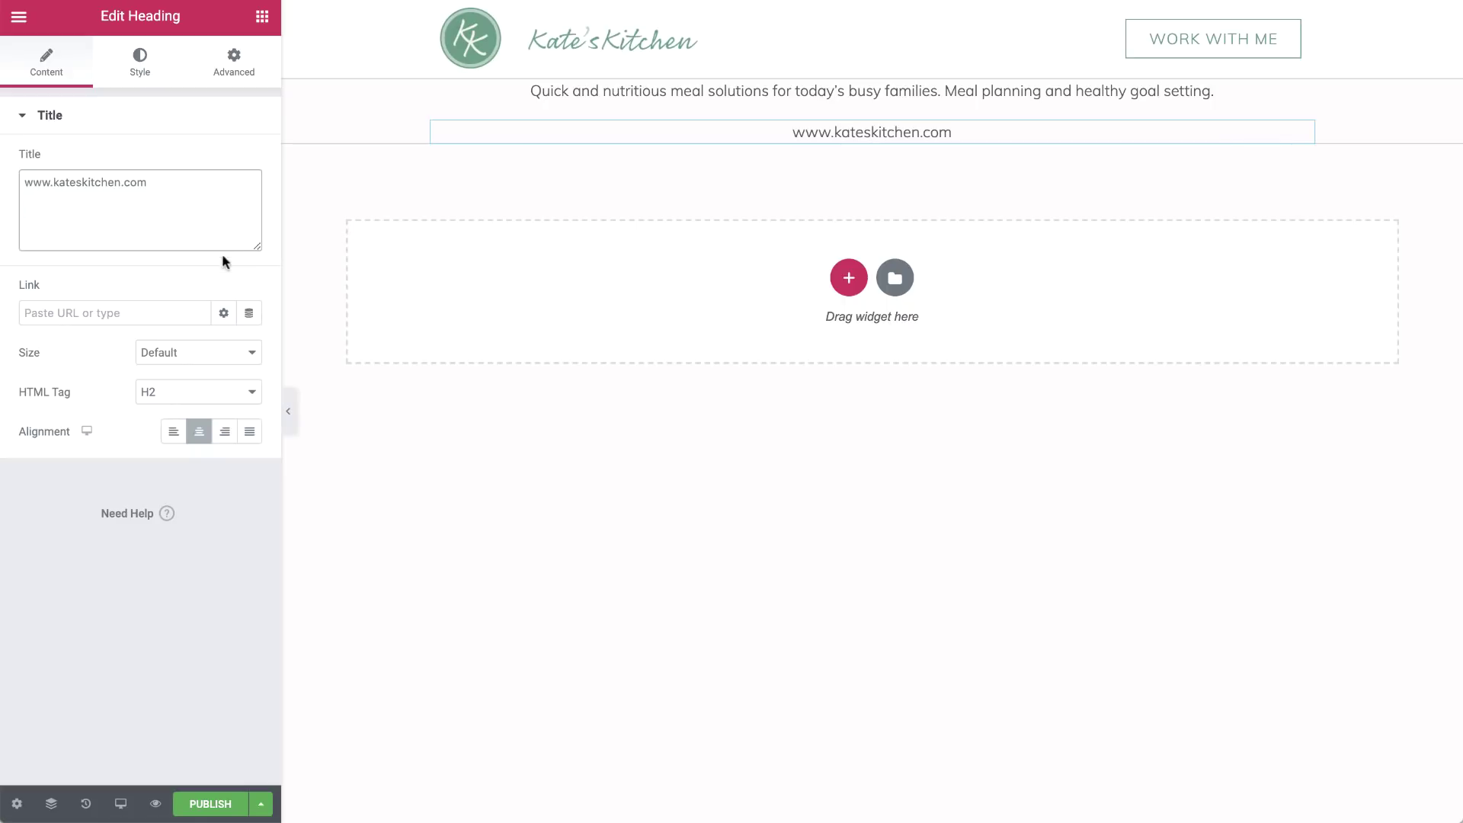
{"action": "left_click", "coordinate": [249, 314]}
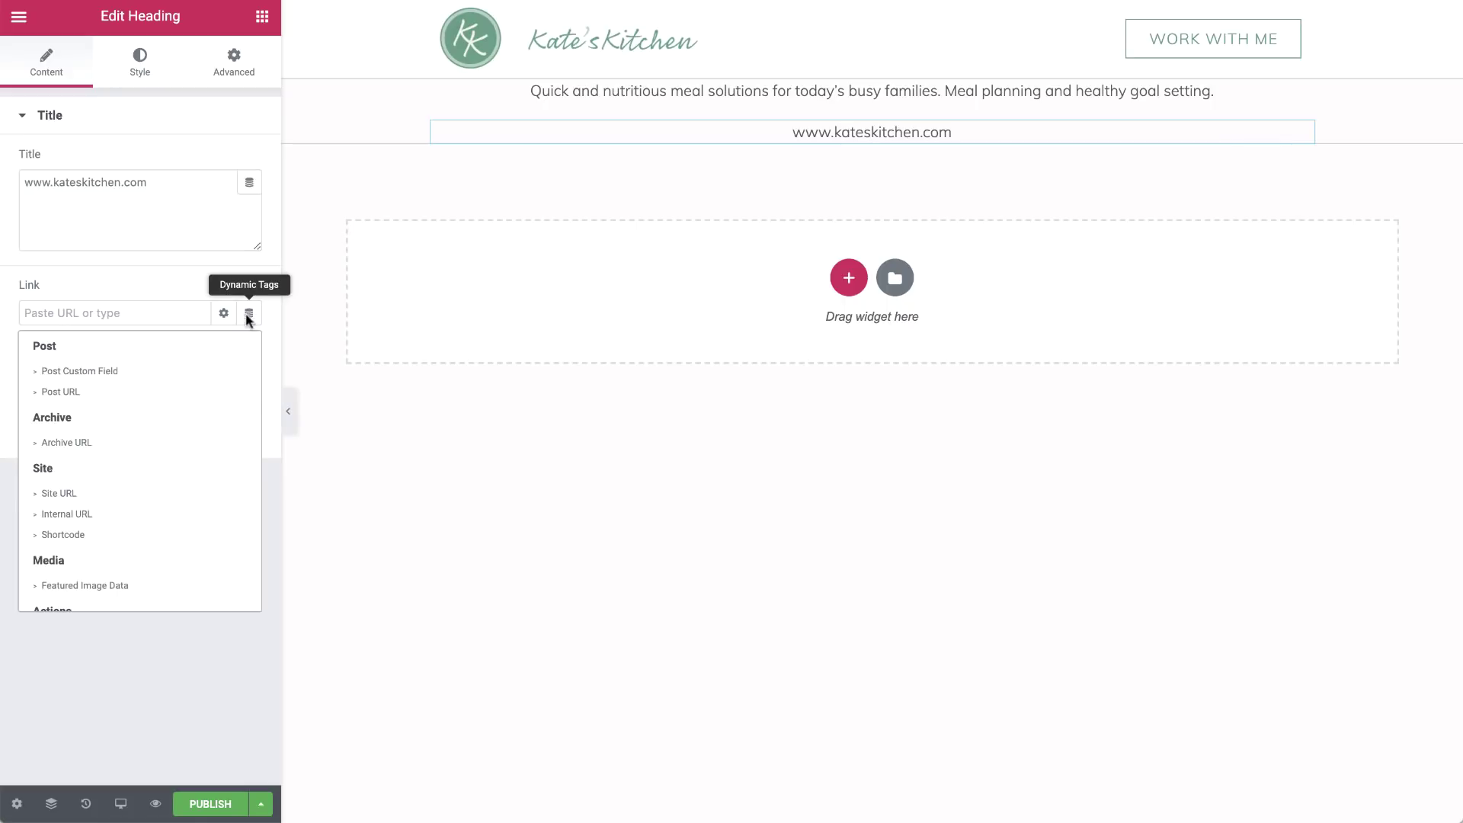
{"action": "left_click", "coordinate": [222, 495]}
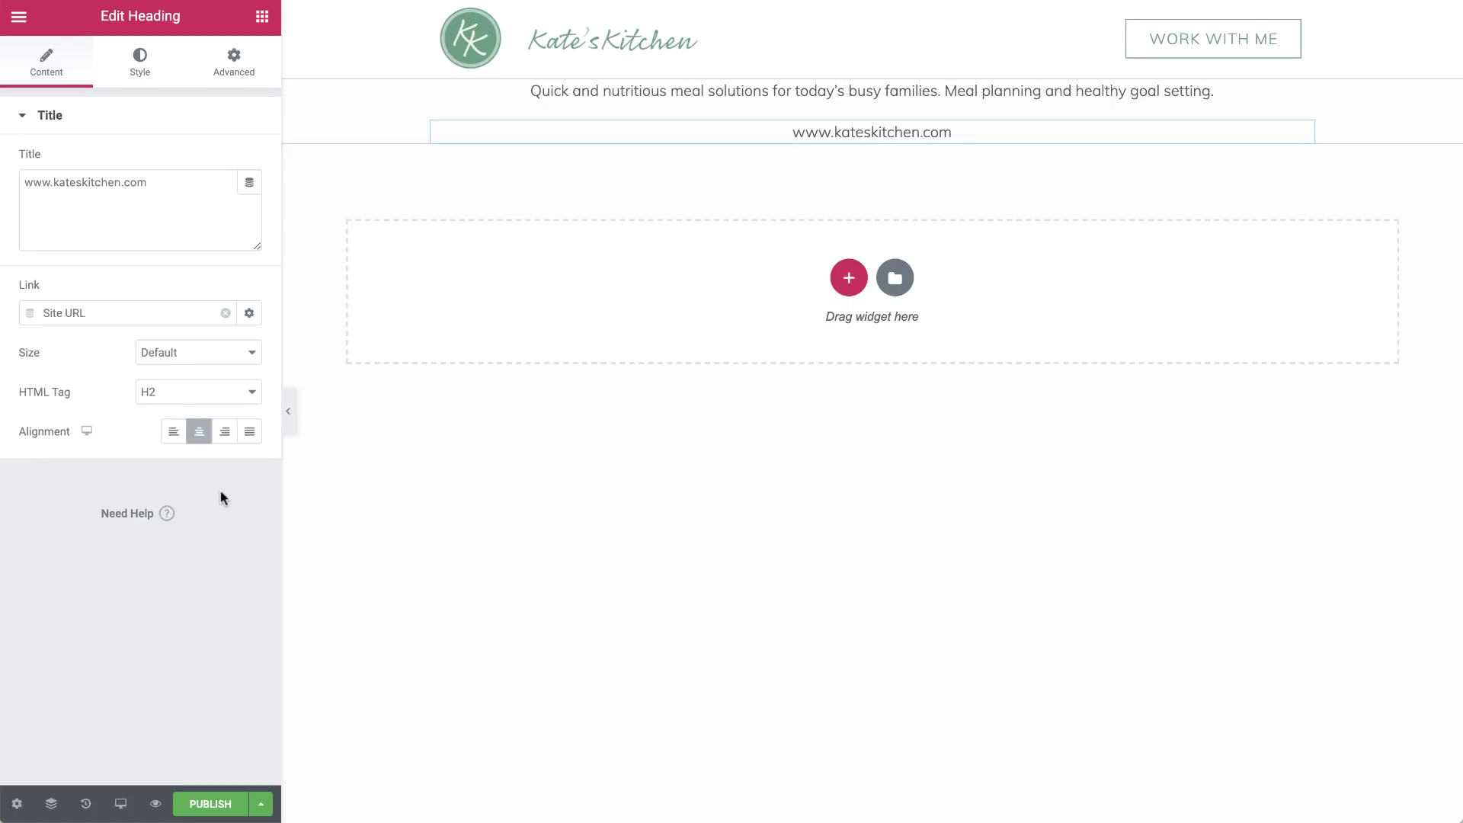
Make the site address heading green with font weight 500.
{"action": "left_click", "coordinate": [140, 63]}
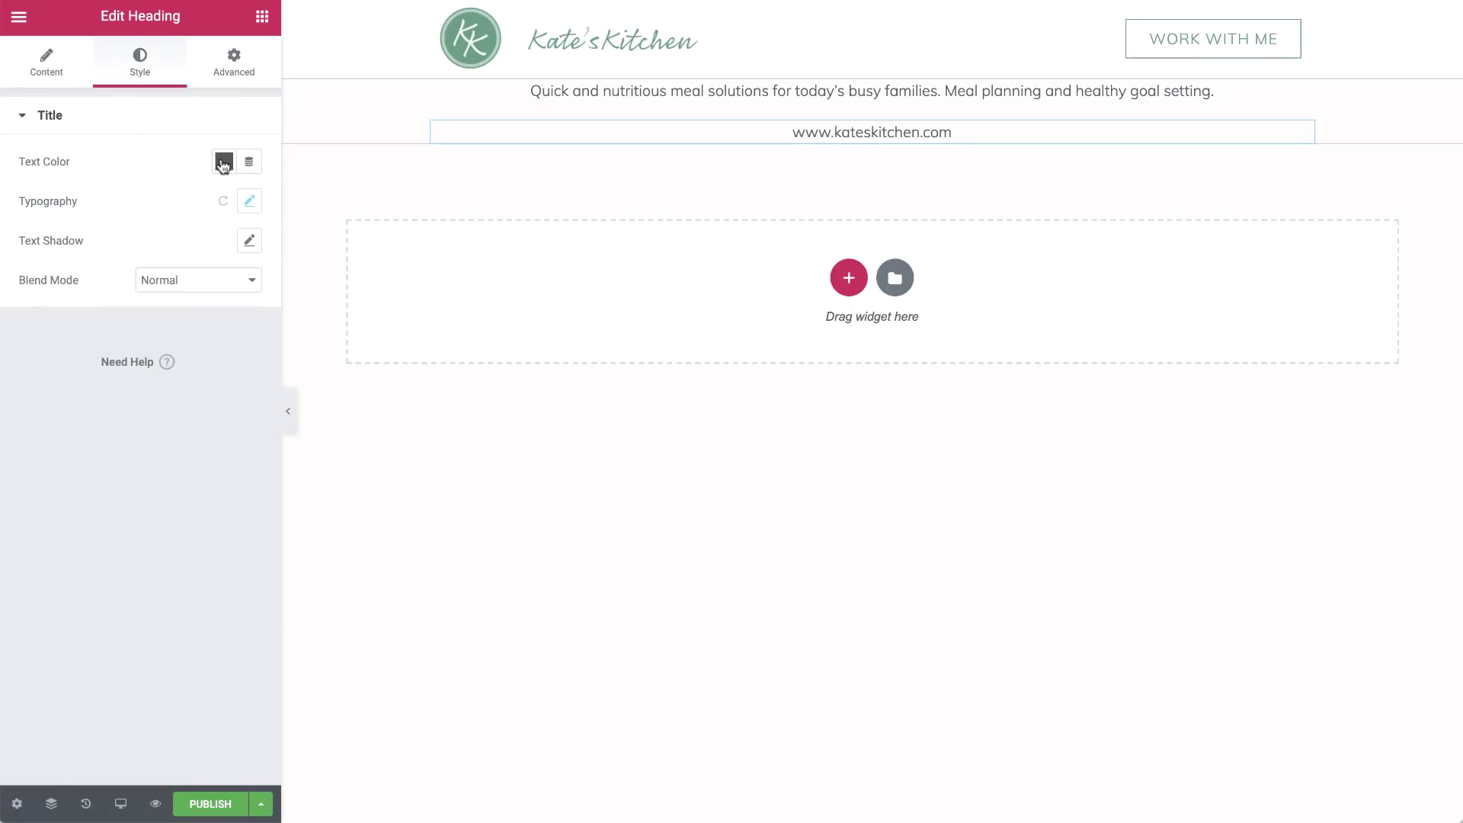
{"action": "left_click", "coordinate": [223, 161]}
{"action": "left_click", "coordinate": [232, 208]}
{"action": "left_click", "coordinate": [223, 162]}
{"action": "left_click", "coordinate": [249, 203]}
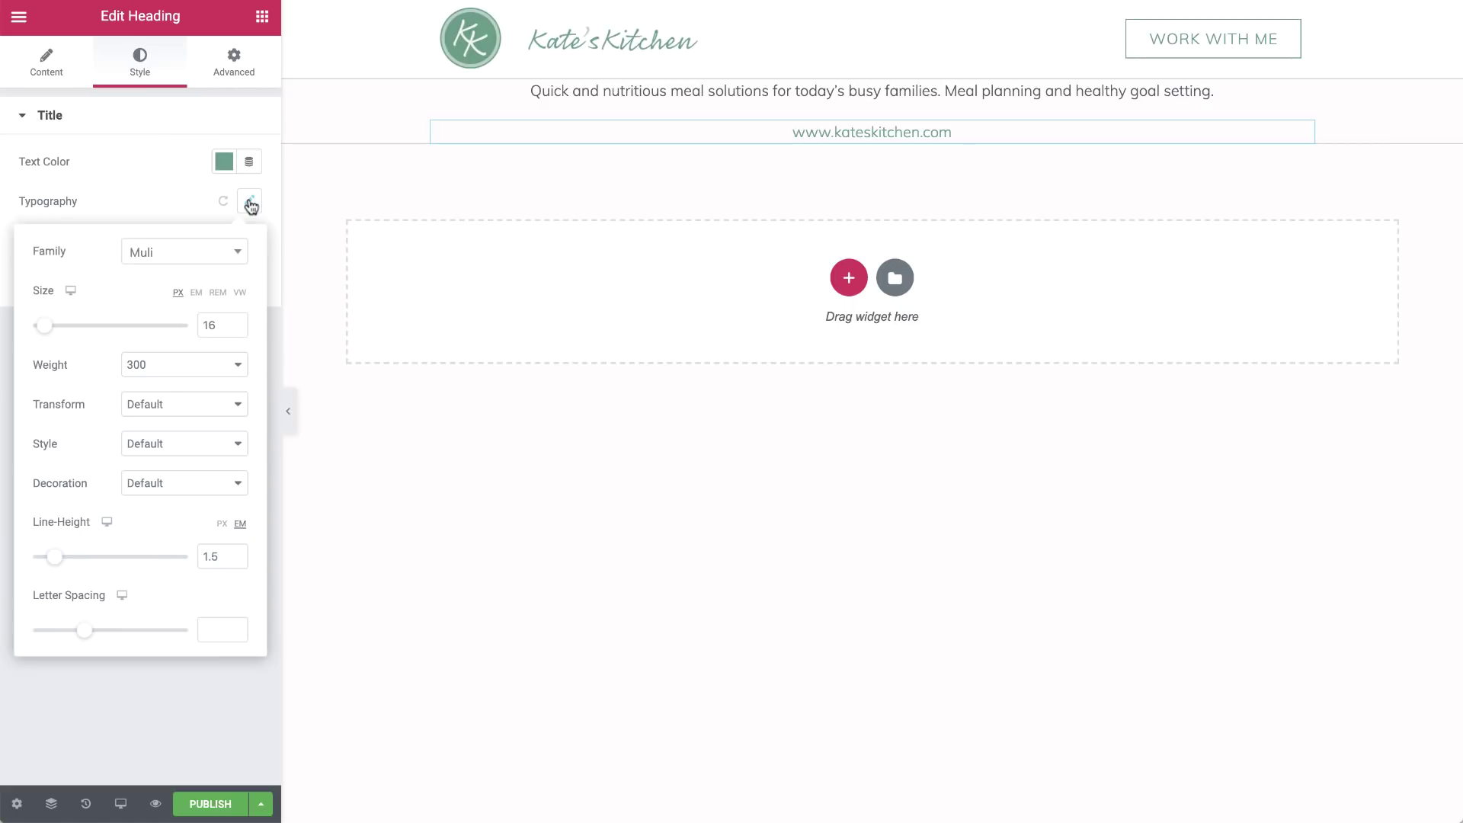
{"action": "left_click", "coordinate": [229, 364]}
{"action": "left_click", "coordinate": [233, 392]}
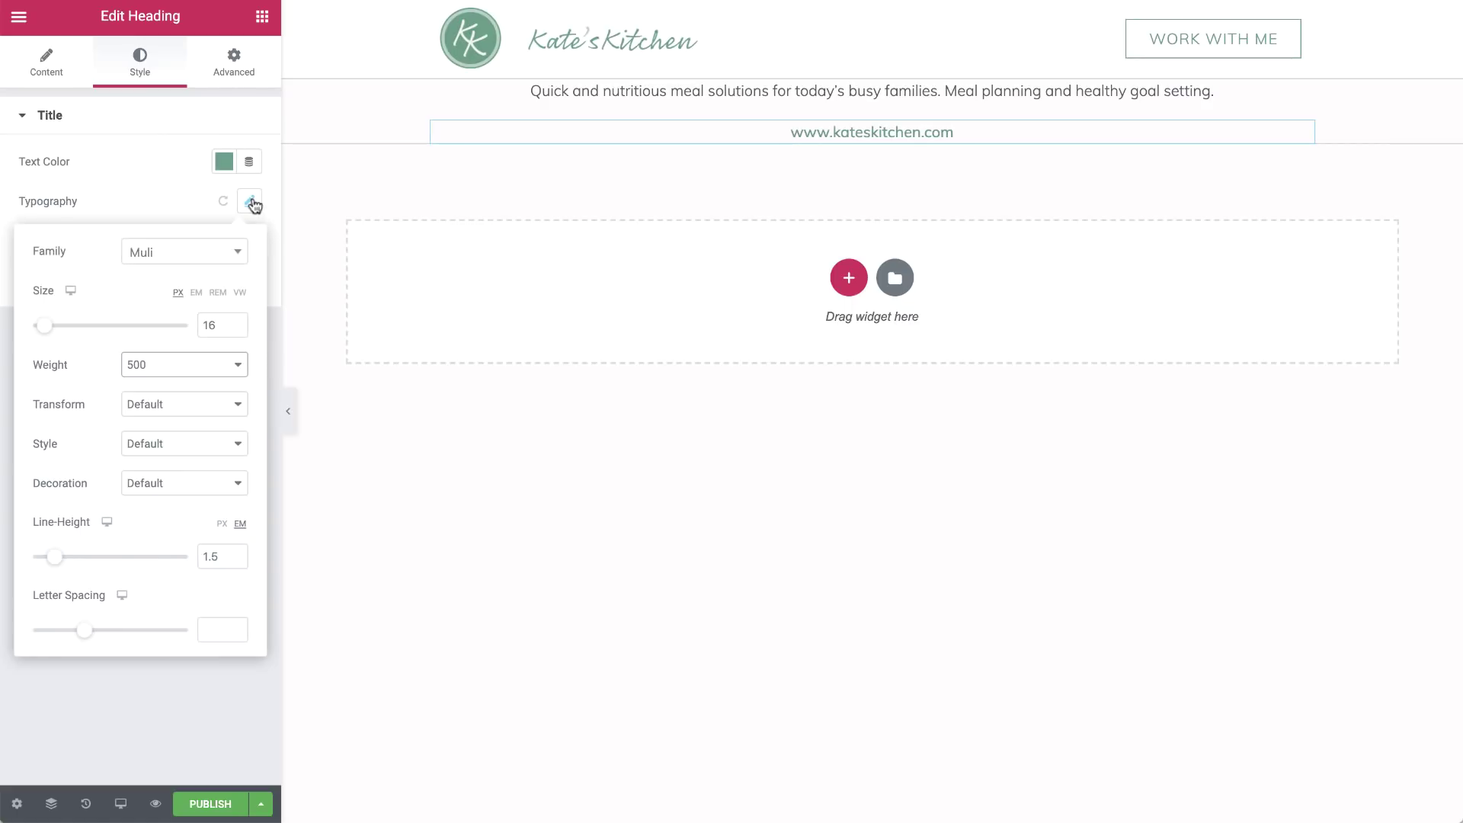
{"action": "left_click", "coordinate": [251, 202]}
Give the bio heading 5/30/0/30 padding so its text wraps narrower.
{"action": "left_click", "coordinate": [482, 95]}
{"action": "left_click", "coordinate": [234, 61]}
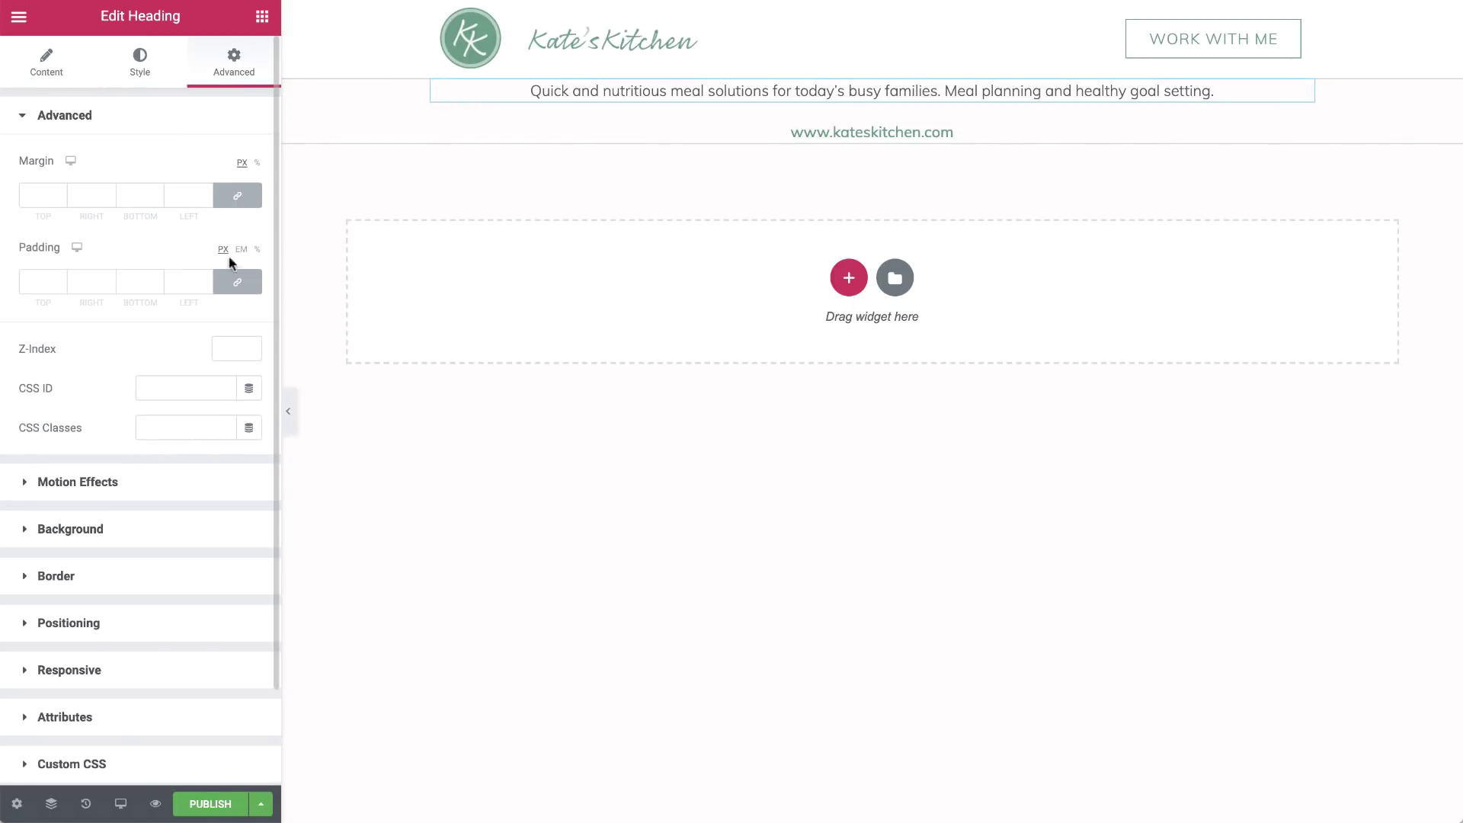
{"action": "left_click", "coordinate": [237, 283]}
{"action": "left_click", "coordinate": [34, 281]}
{"action": "type", "text": "5"}
{"action": "key", "text": "Tab"}
{"action": "type", "text": "30"}
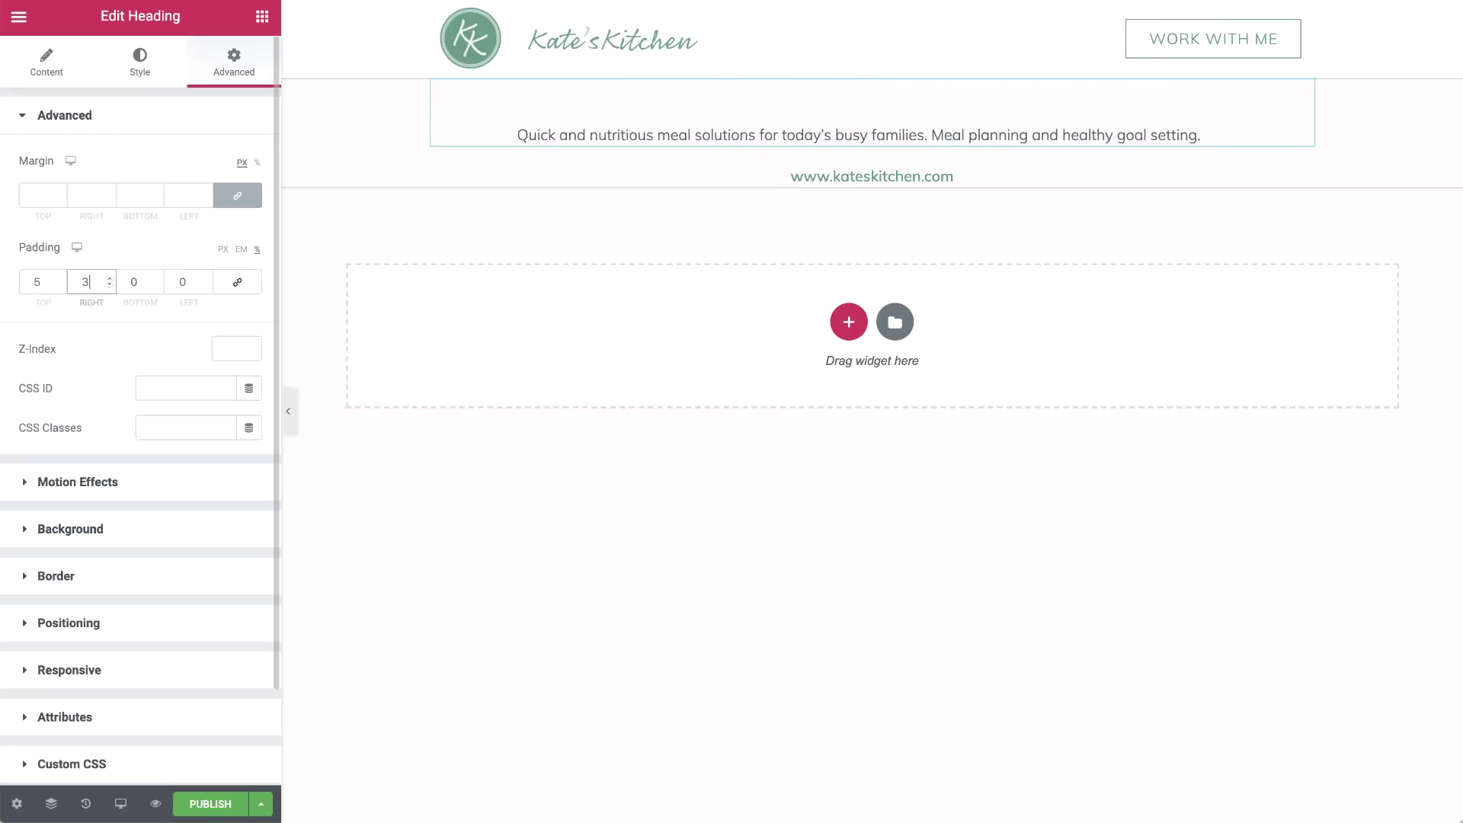
{"action": "key", "text": "Tab"}
{"action": "key", "text": "Tab"}
{"action": "type", "text": "30"}
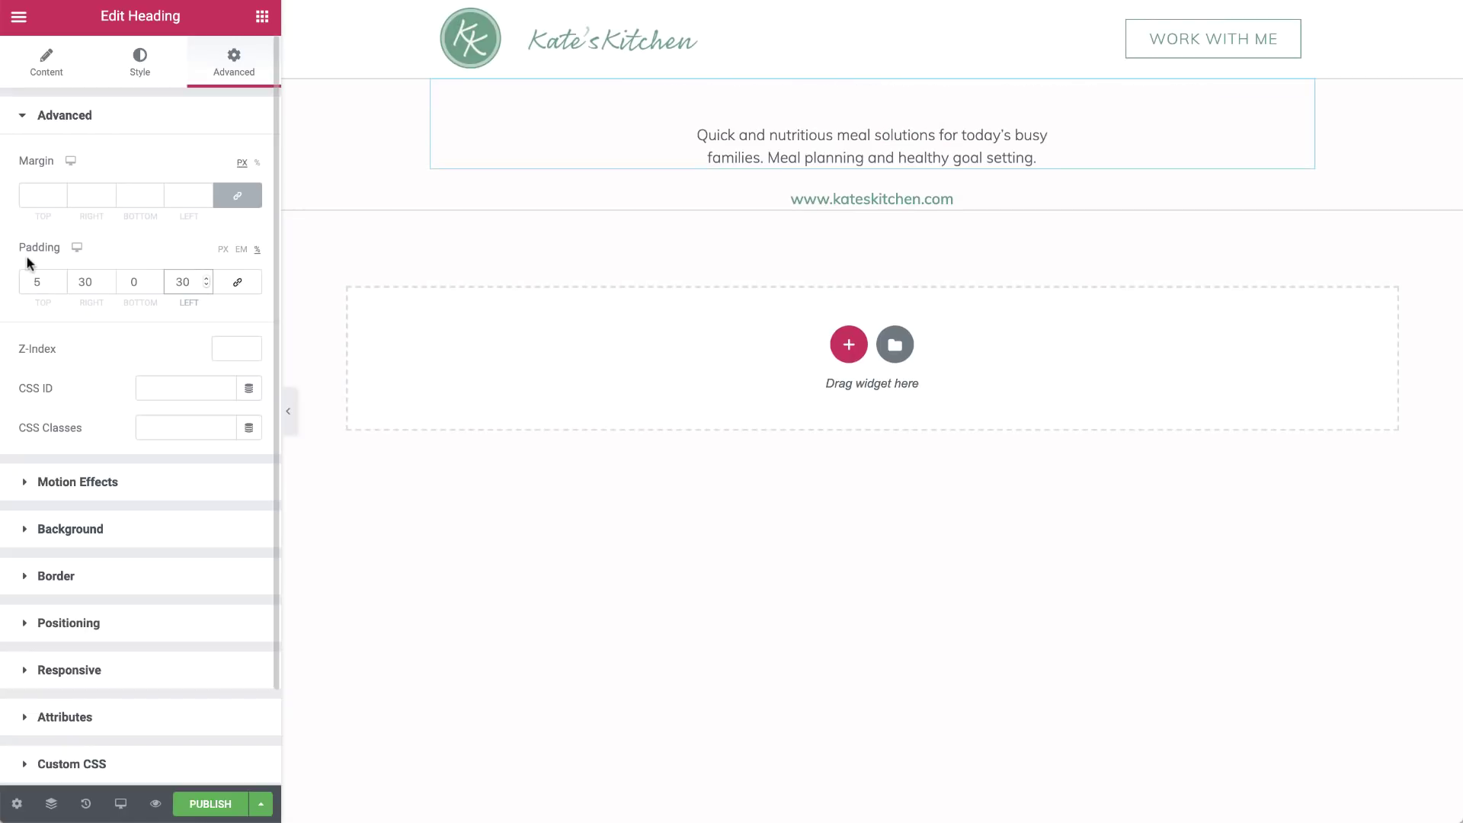
In mobile preview, clear the bio column's width so it spans the full screen.
{"action": "left_click", "coordinate": [122, 804]}
{"action": "left_click", "coordinate": [130, 758]}
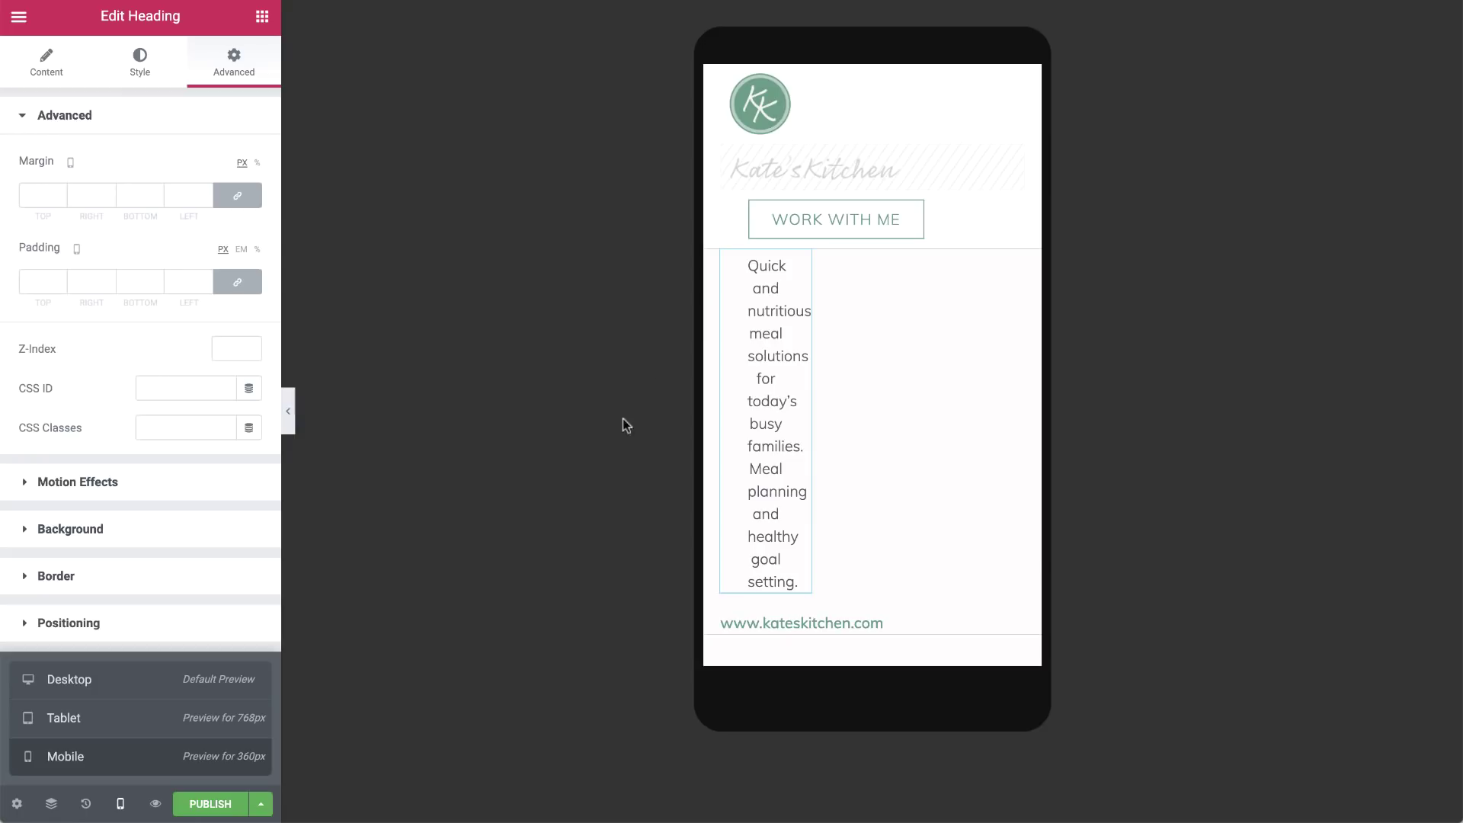
{"action": "left_click", "coordinate": [731, 263]}
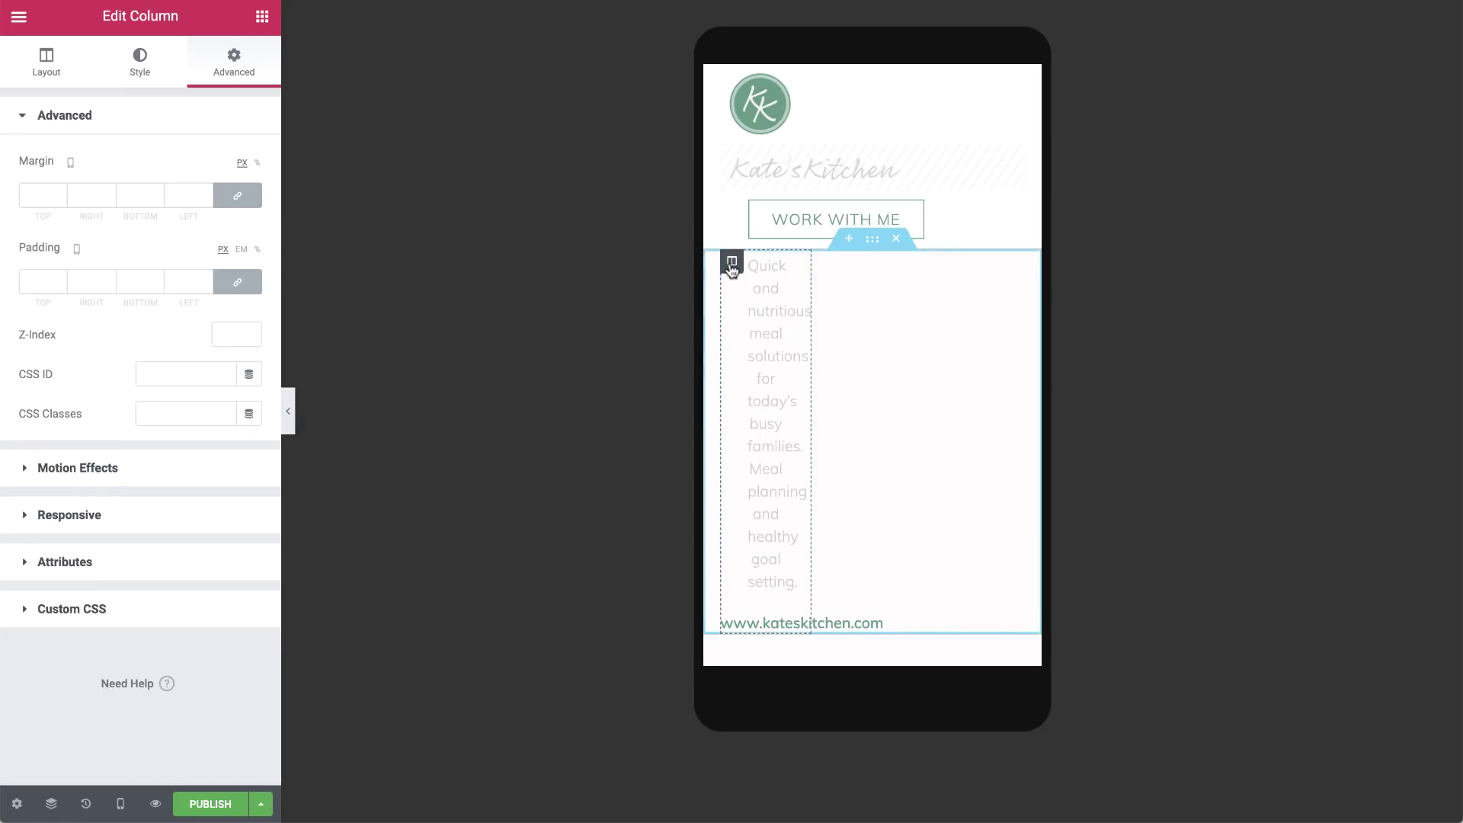
{"action": "left_click", "coordinate": [50, 61]}
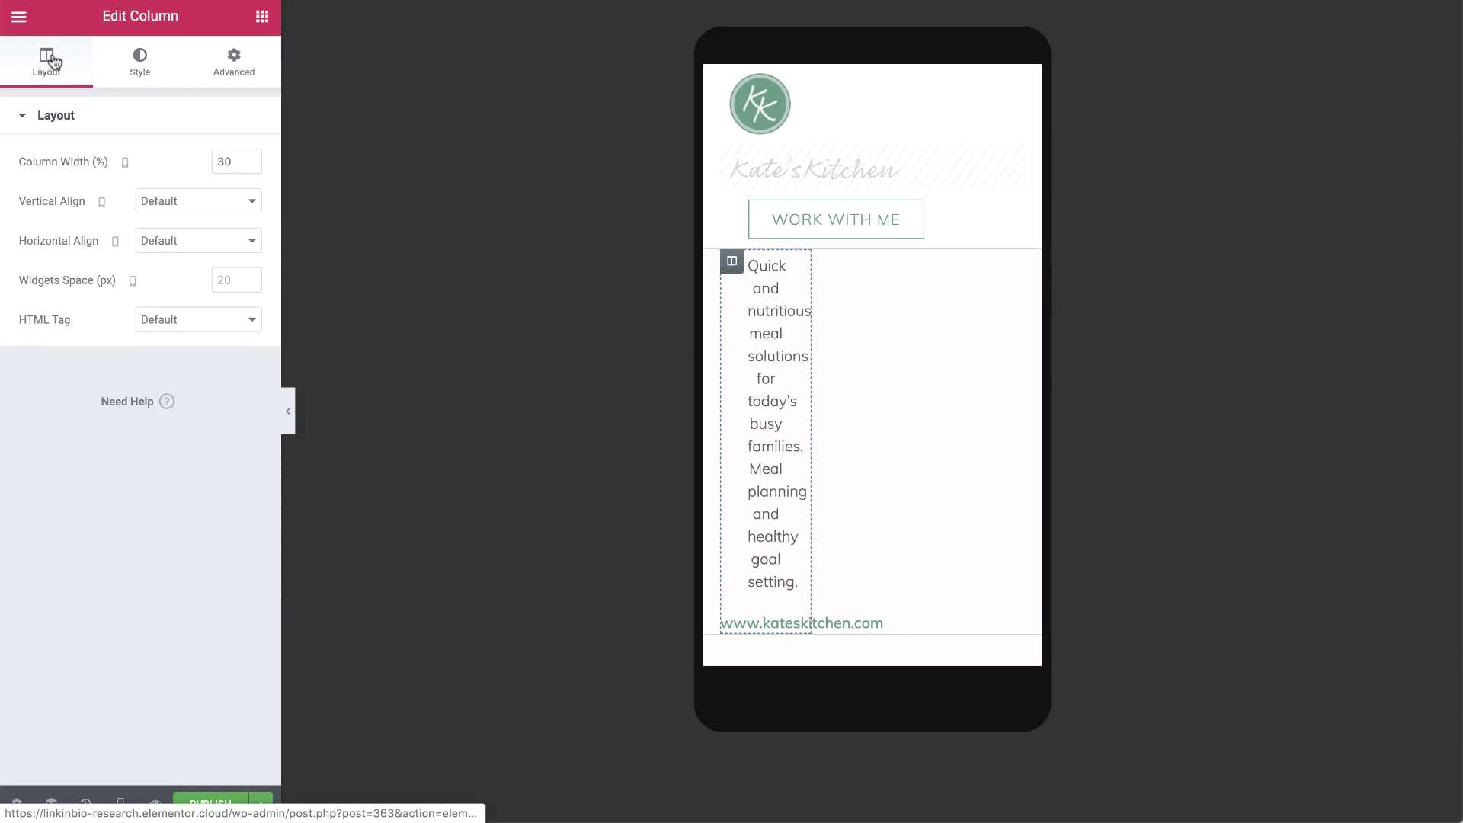
{"action": "double_click", "coordinate": [226, 161]}
{"action": "key", "text": "BackSpace"}
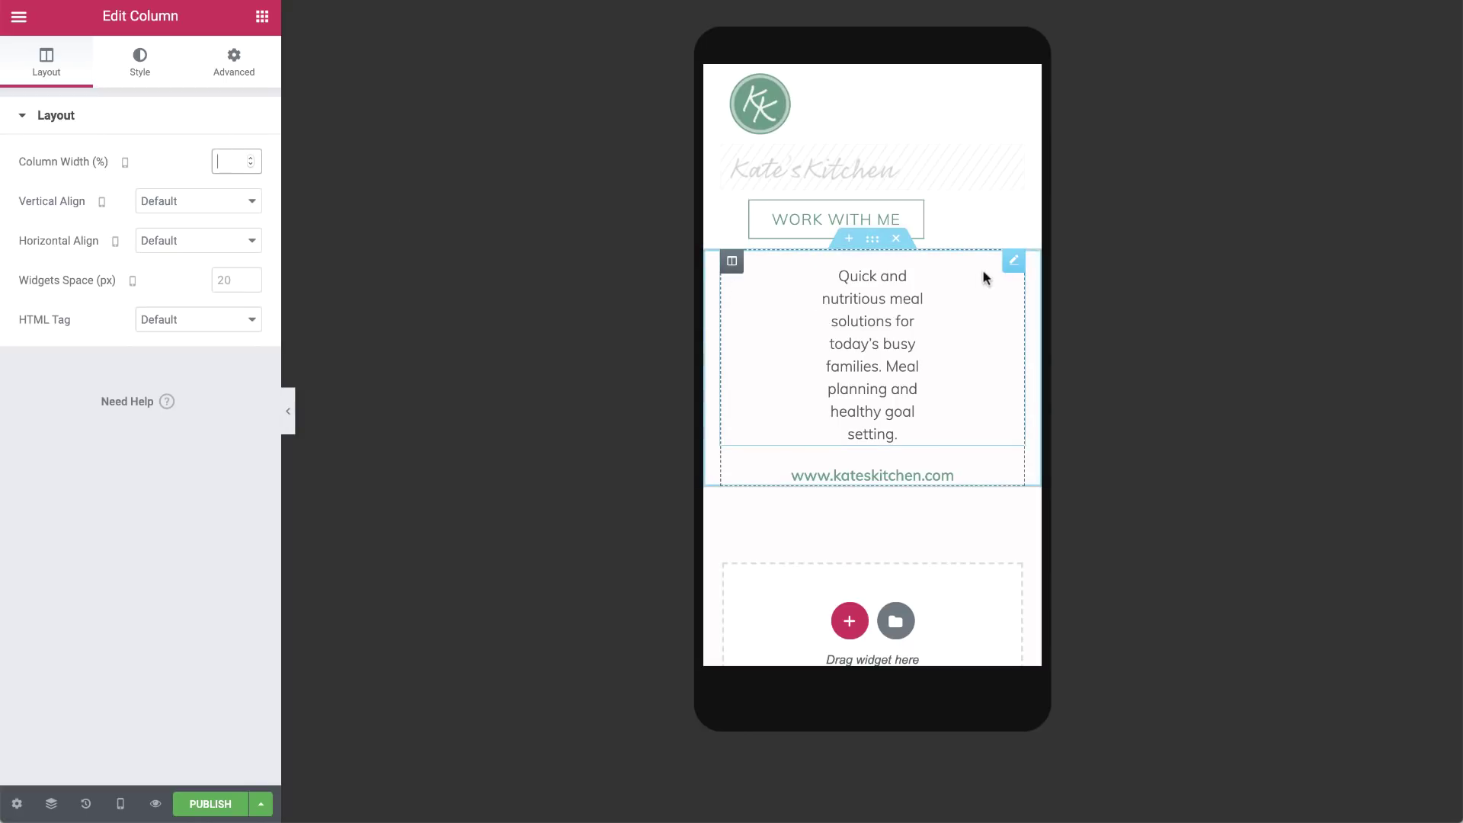
Set the bio heading's mobile padding to 5/5/0/5%.
{"action": "left_click", "coordinate": [1012, 264]}
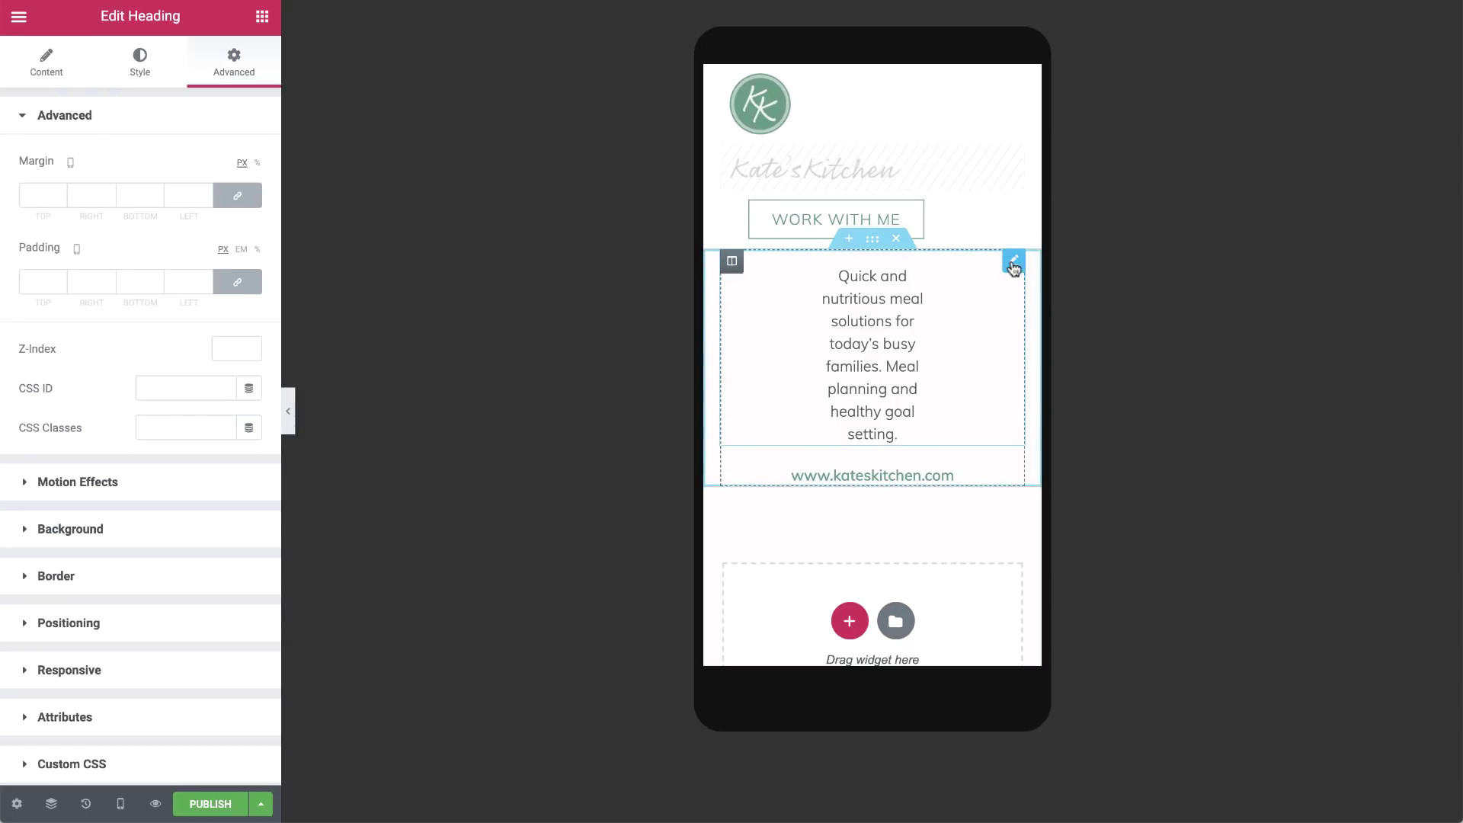
{"action": "left_click", "coordinate": [237, 282]}
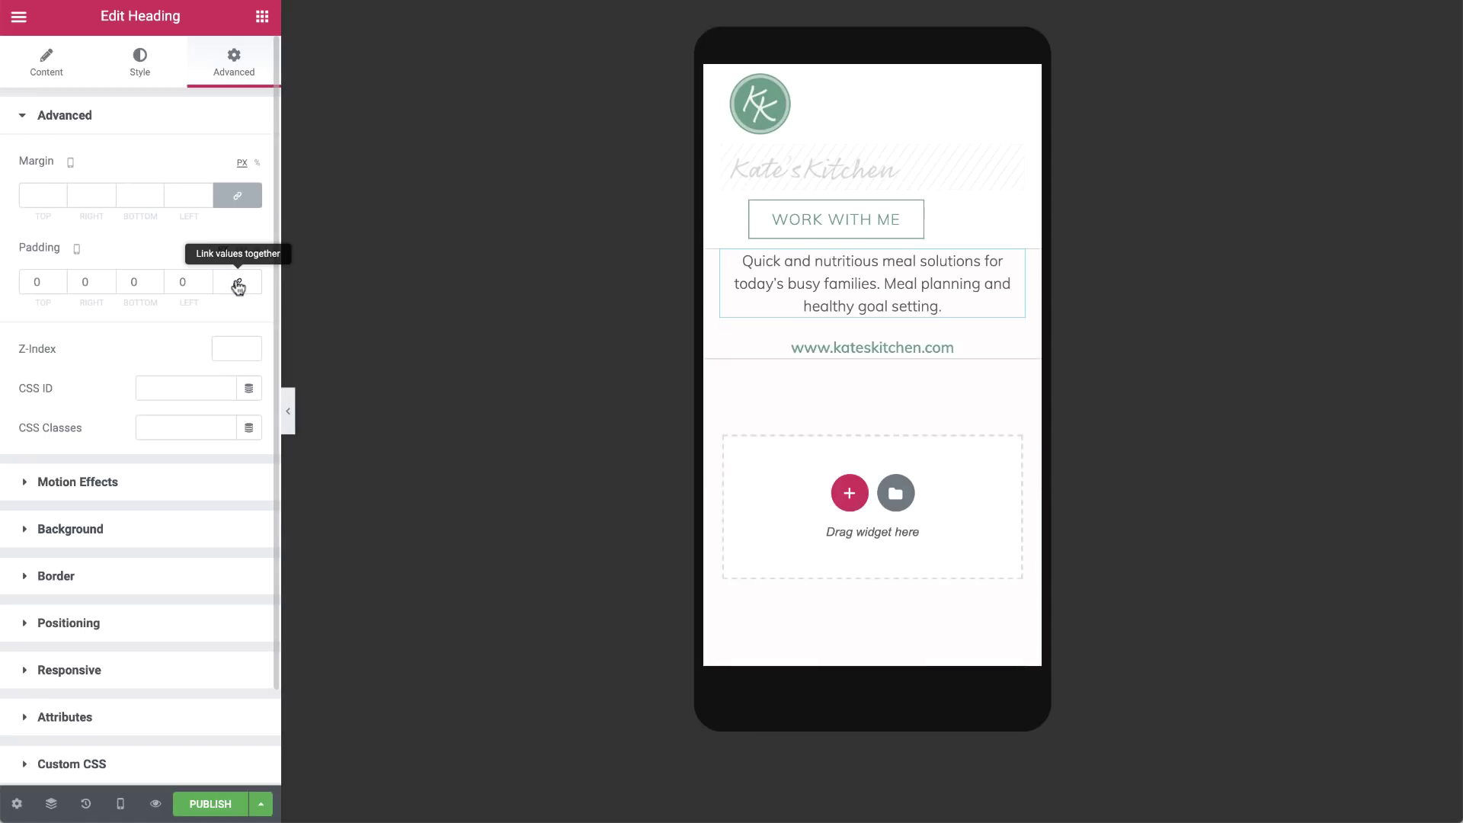
{"action": "left_click", "coordinate": [256, 249]}
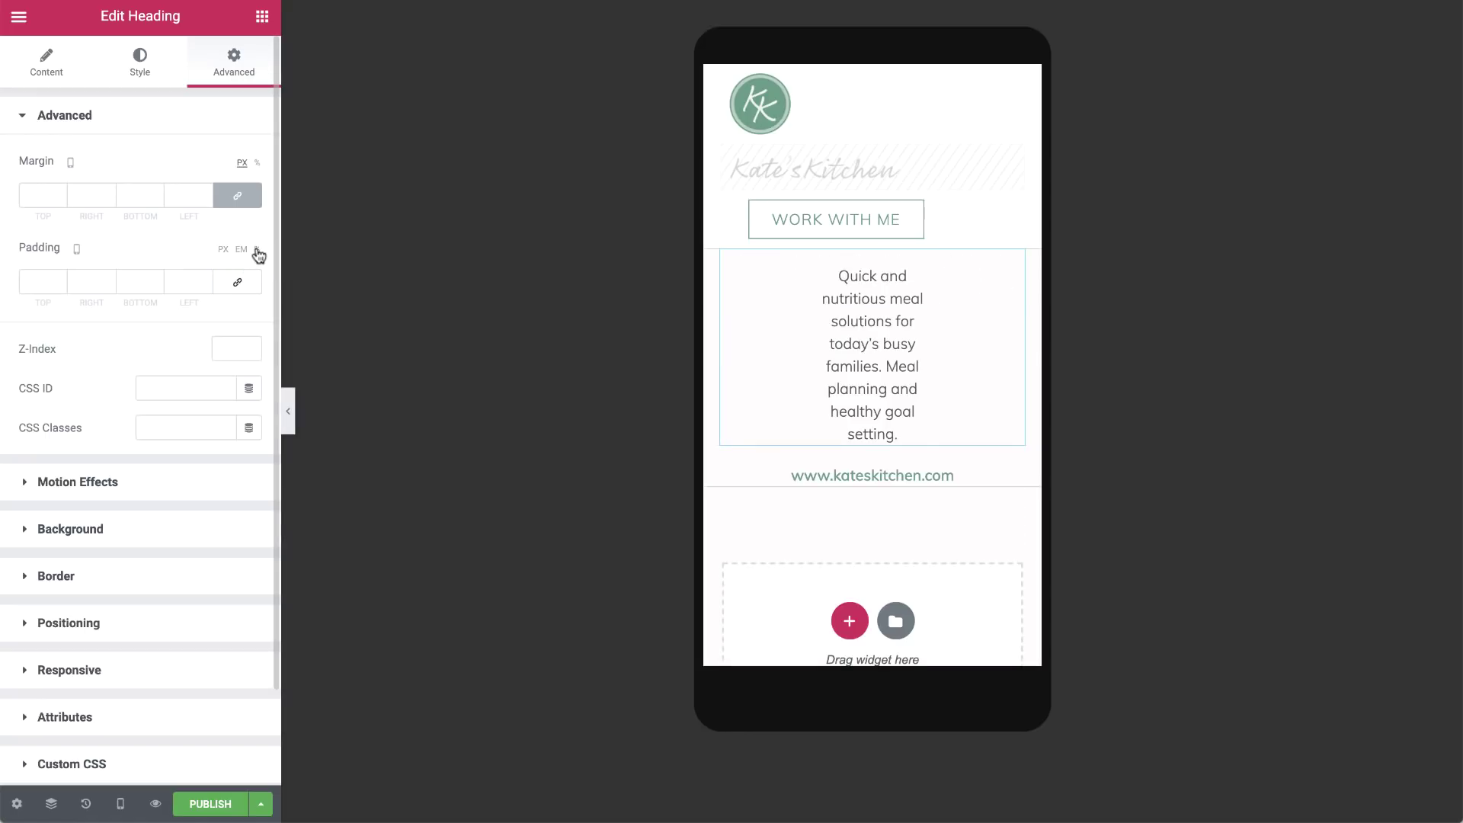
{"action": "left_click", "coordinate": [46, 282]}
{"action": "type", "text": "5"}
{"action": "key", "text": "Tab"}
{"action": "type", "text": "5"}
{"action": "key", "text": "Tab"}
{"action": "type", "text": "0"}
{"action": "key", "text": "Tab"}
{"action": "type", "text": "5"}
Check the mobile layout with the editor hidden, then return to the desktop preview.
{"action": "left_click", "coordinate": [288, 411]}
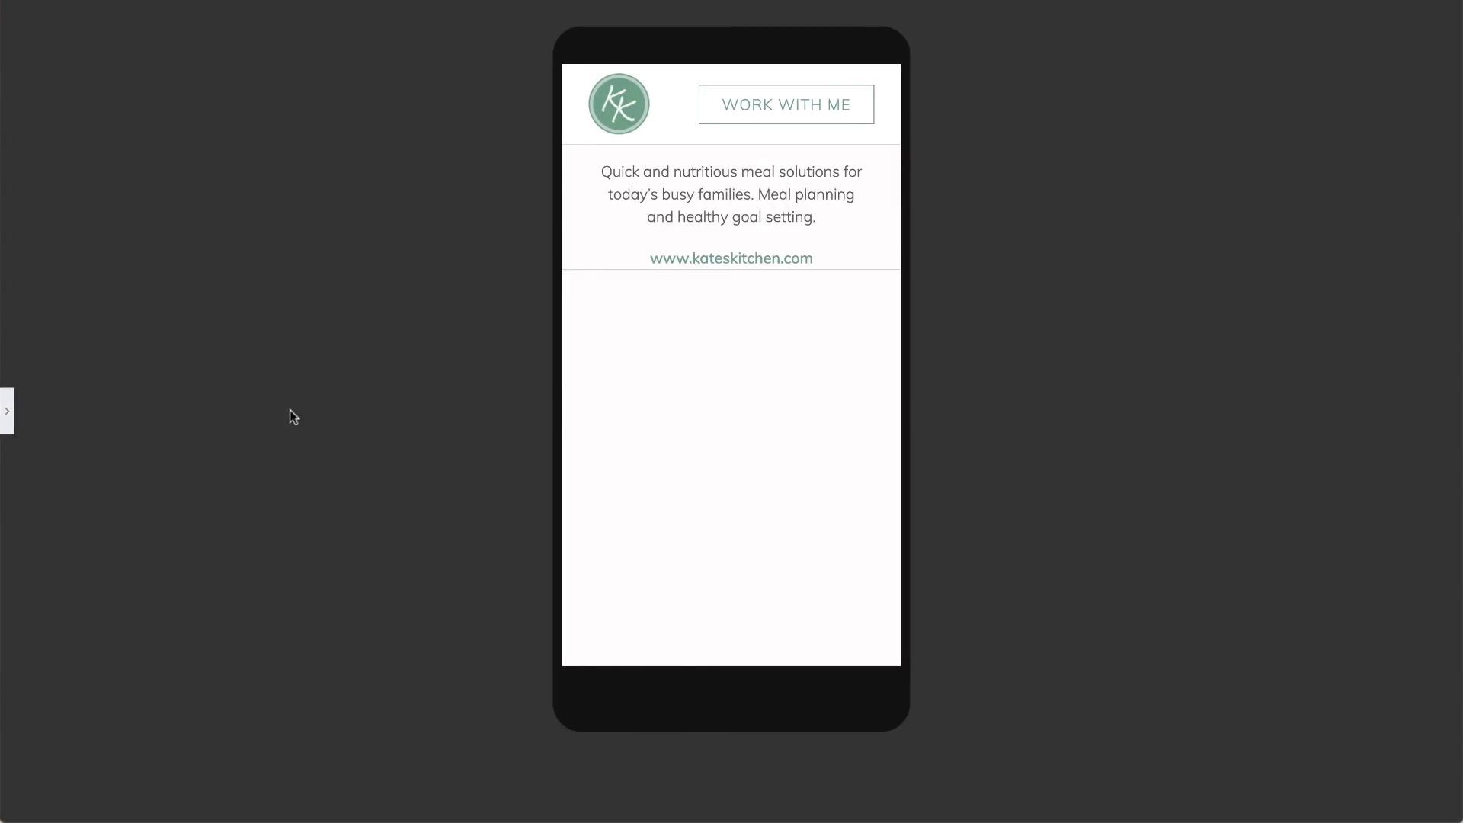
{"action": "left_click", "coordinate": [9, 425]}
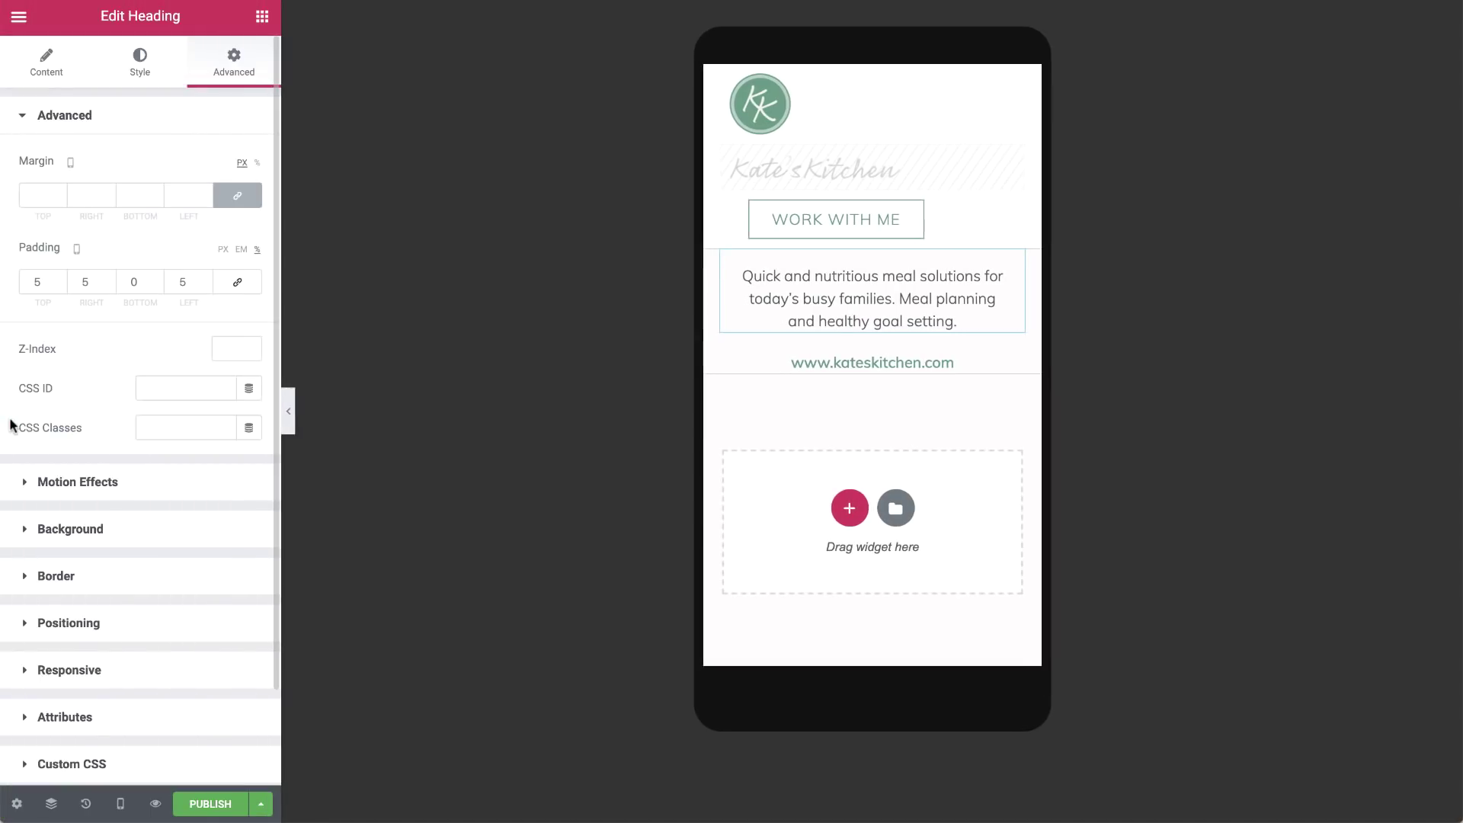
{"action": "left_click", "coordinate": [120, 804]}
{"action": "left_click", "coordinate": [141, 687]}
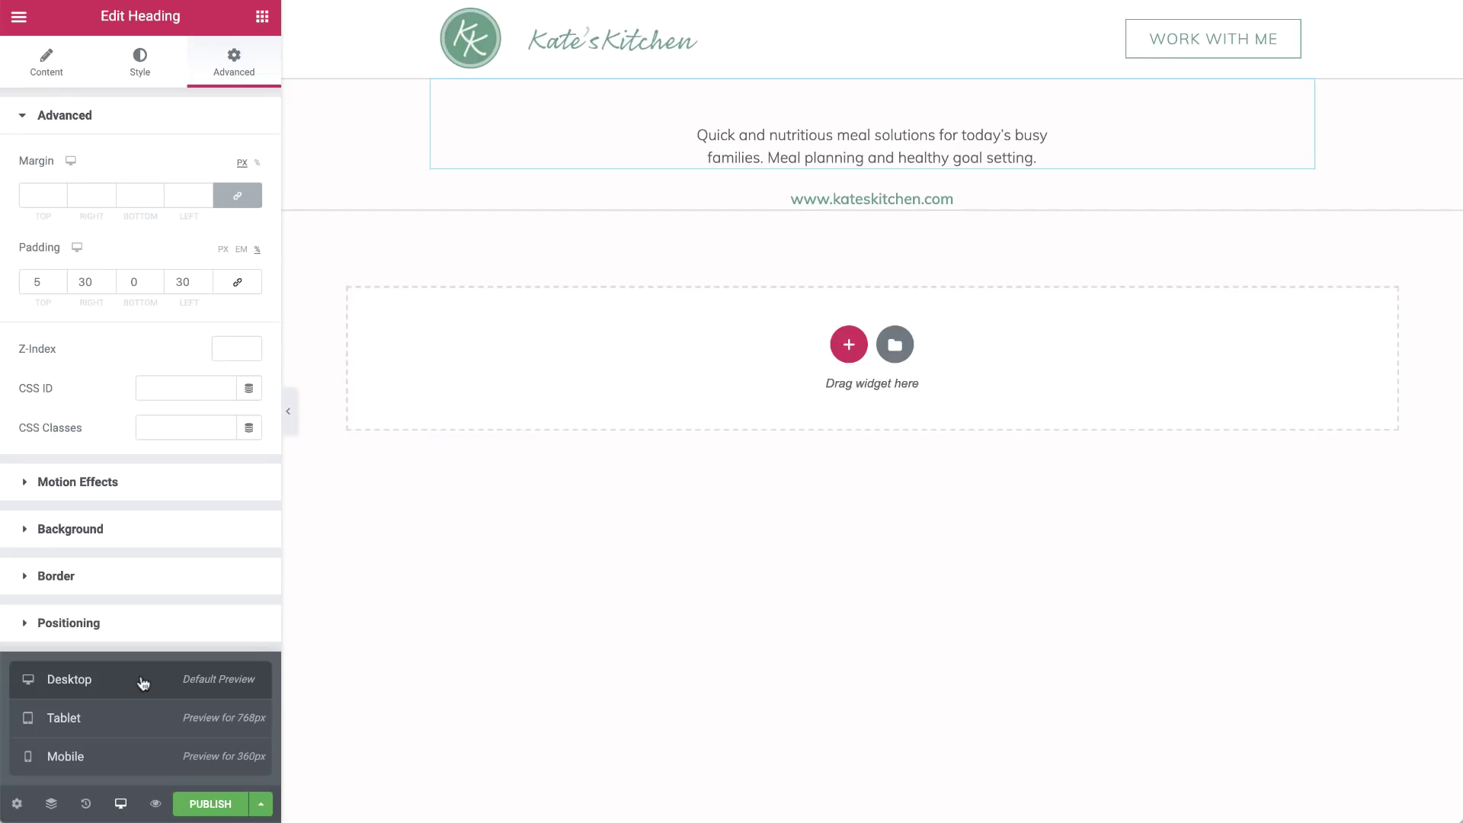
Add a Posts widget below the site address showing 1 post in 1 column at 0.3 image ratio.
{"action": "left_click", "coordinate": [262, 16]}
{"action": "type", "text": "post"}
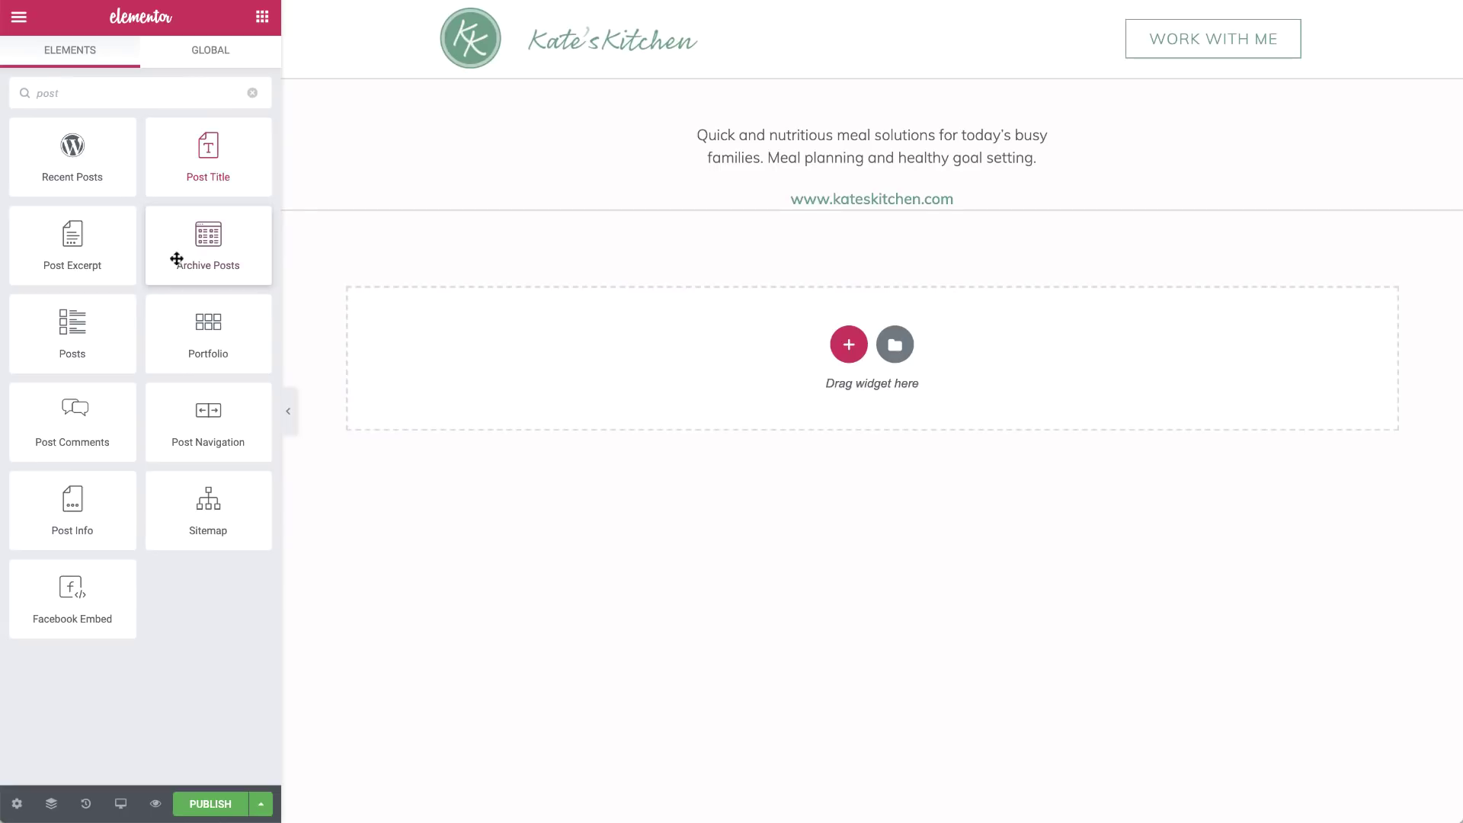
{"action": "left_click_drag", "start_coordinate": [92, 339], "coordinate": [880, 207]}
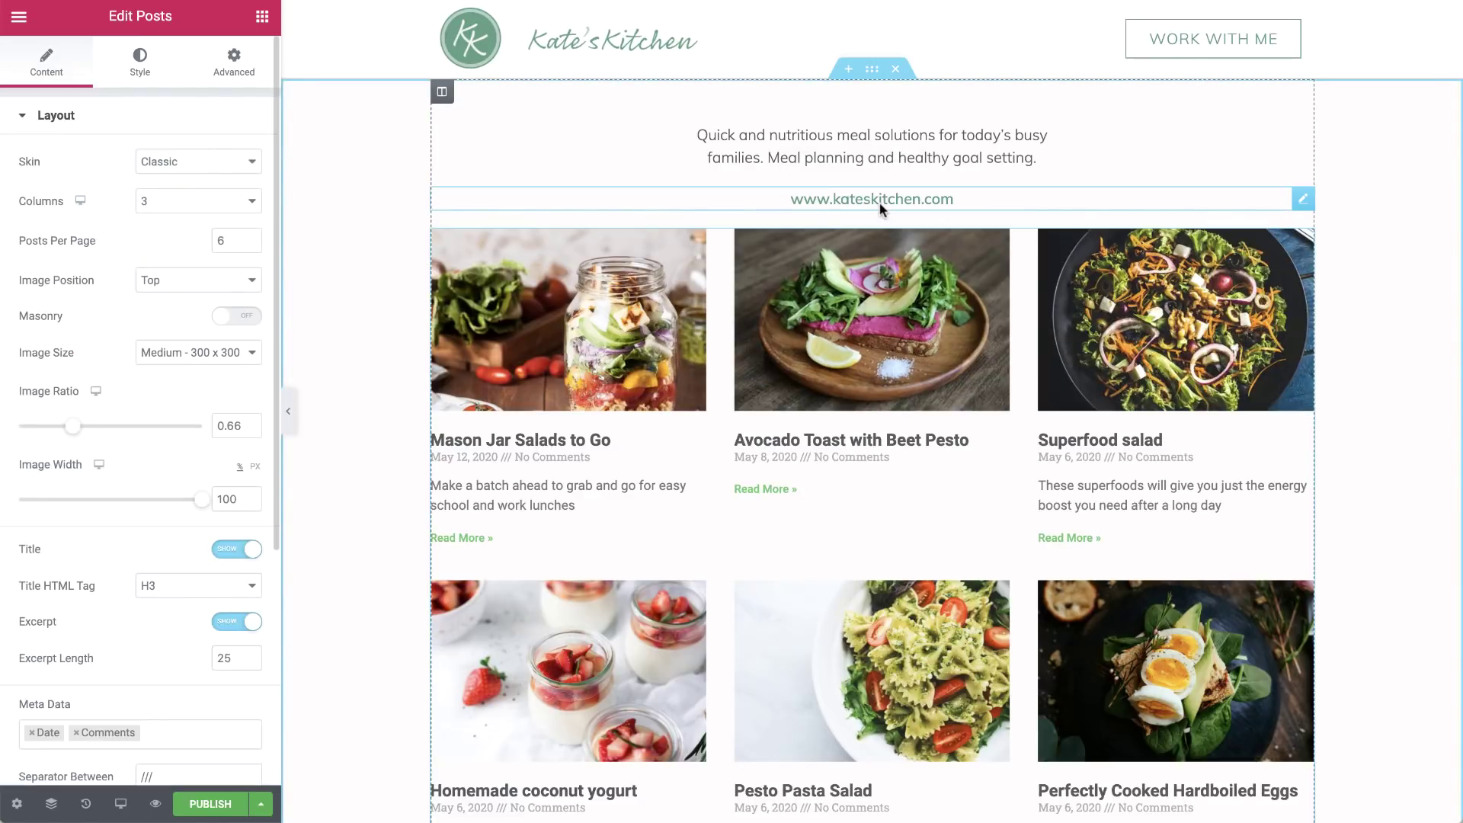
{"action": "left_click", "coordinate": [248, 201]}
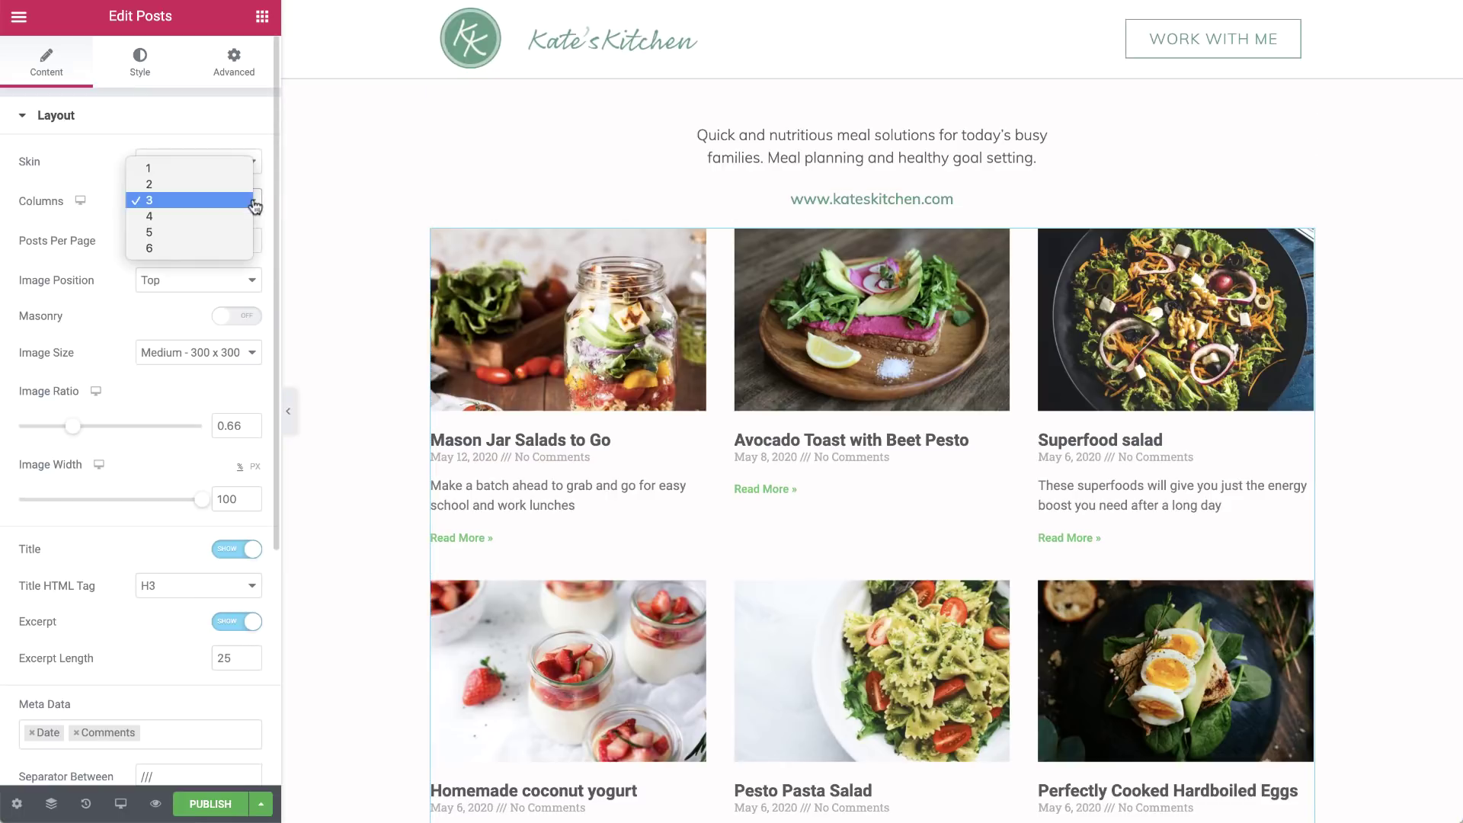
{"action": "left_click", "coordinate": [148, 168]}
{"action": "double_click", "coordinate": [228, 241]}
{"action": "type", "text": "1"}
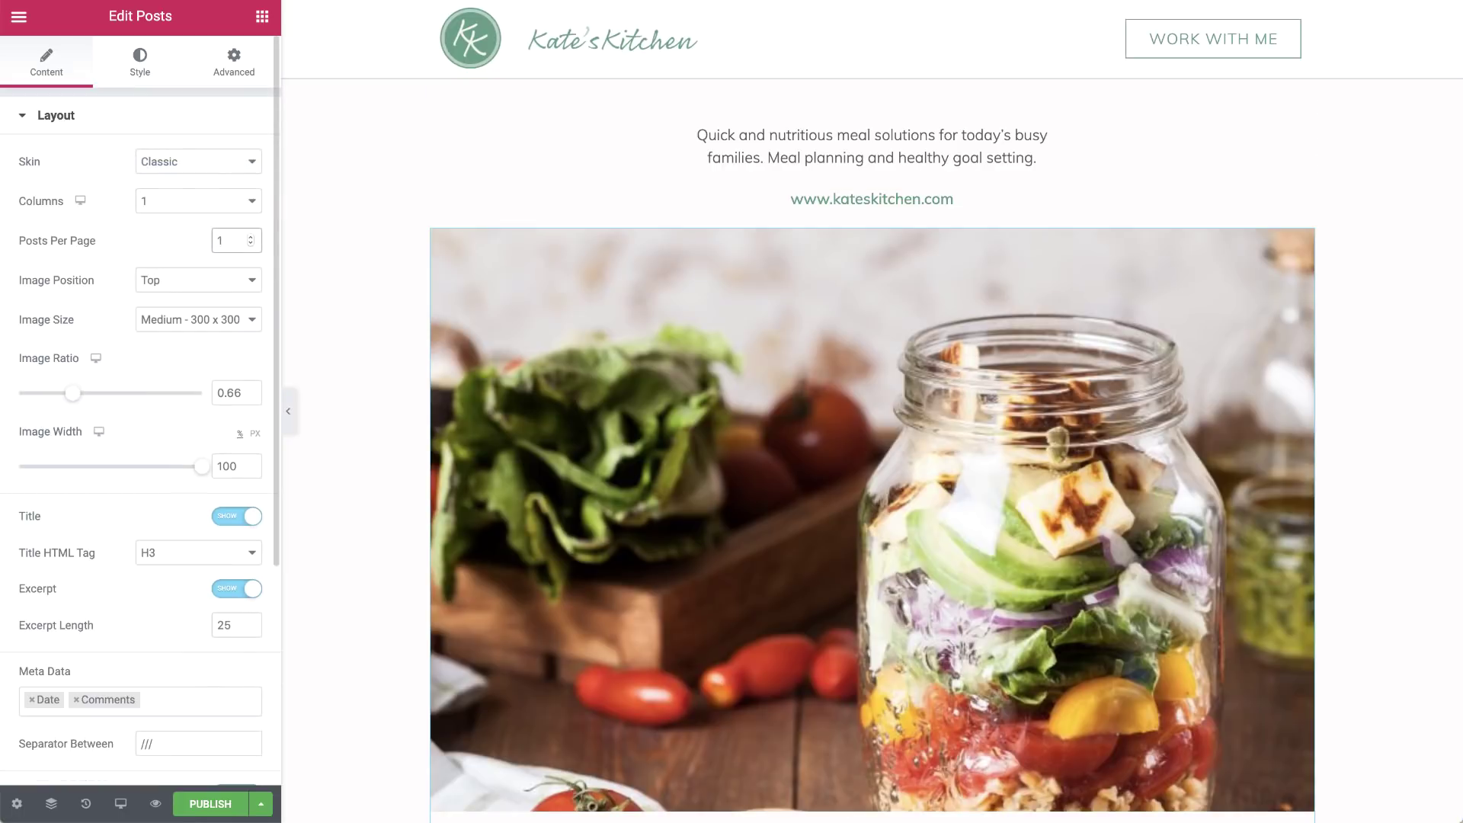
{"action": "left_click", "coordinate": [246, 392]}
{"action": "left_click_drag", "start_coordinate": [245, 392], "coordinate": [216, 393]}
{"action": "type", "text": "0.3"}
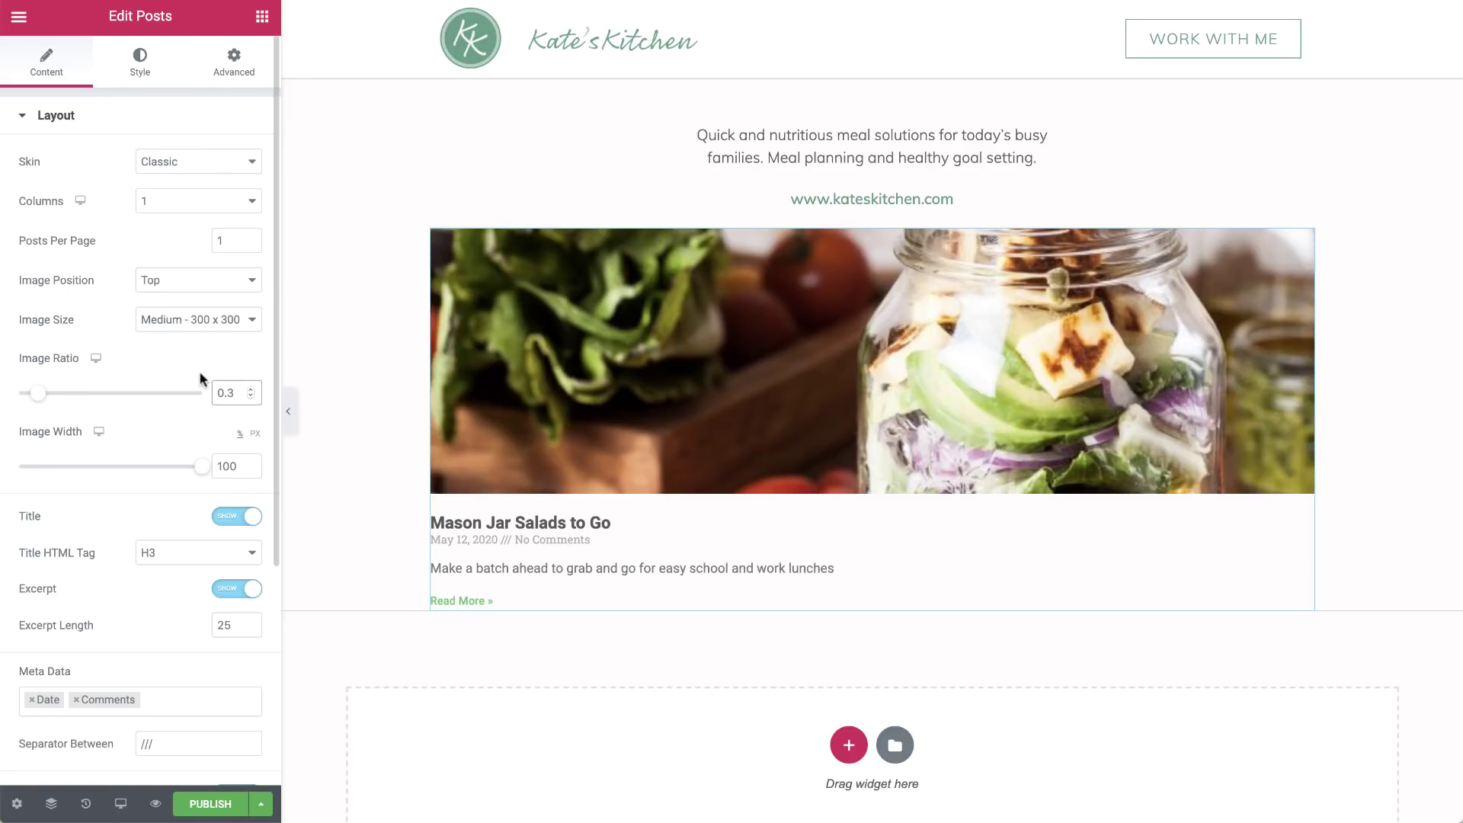
Hide the post title, date, comment count and Read More link.
{"action": "left_click", "coordinate": [221, 518]}
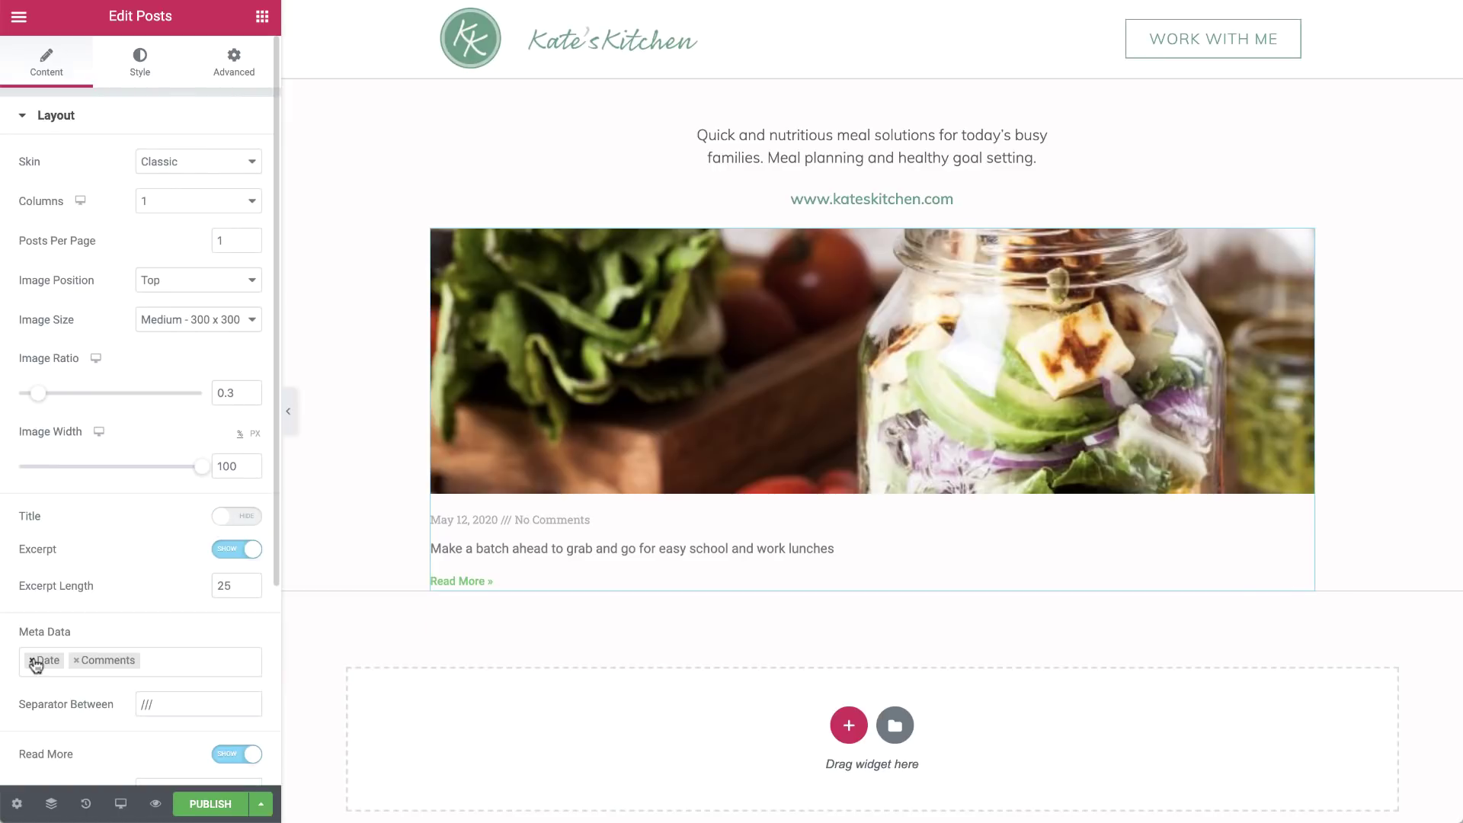
{"action": "left_click", "coordinate": [32, 659]}
{"action": "left_click", "coordinate": [31, 659]}
{"action": "left_click", "coordinate": [14, 660]}
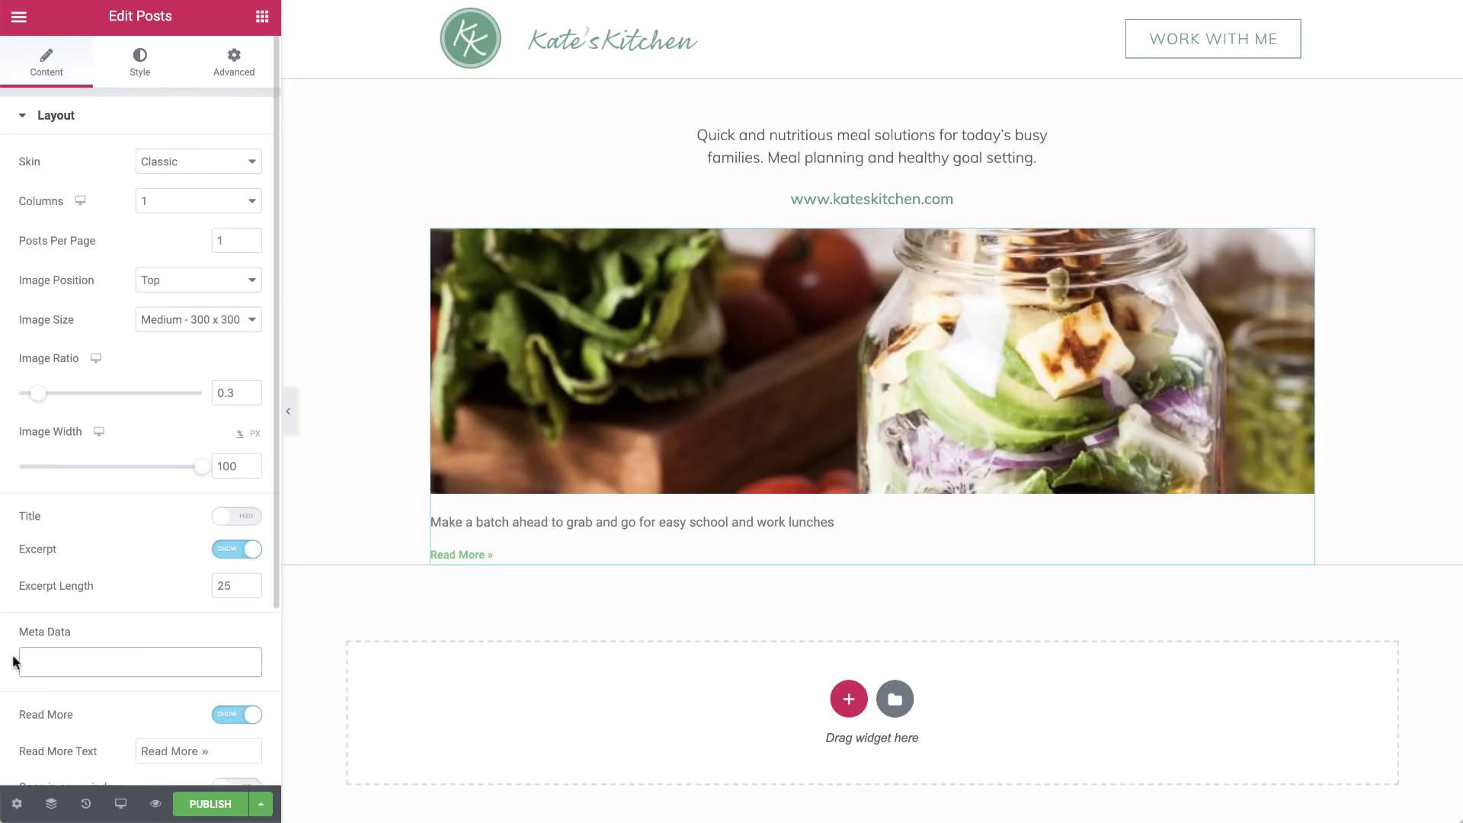
{"action": "scroll", "coordinate": [13, 660], "scroll_direction": "down", "scroll_amount": 1}
{"action": "left_click", "coordinate": [216, 697]}
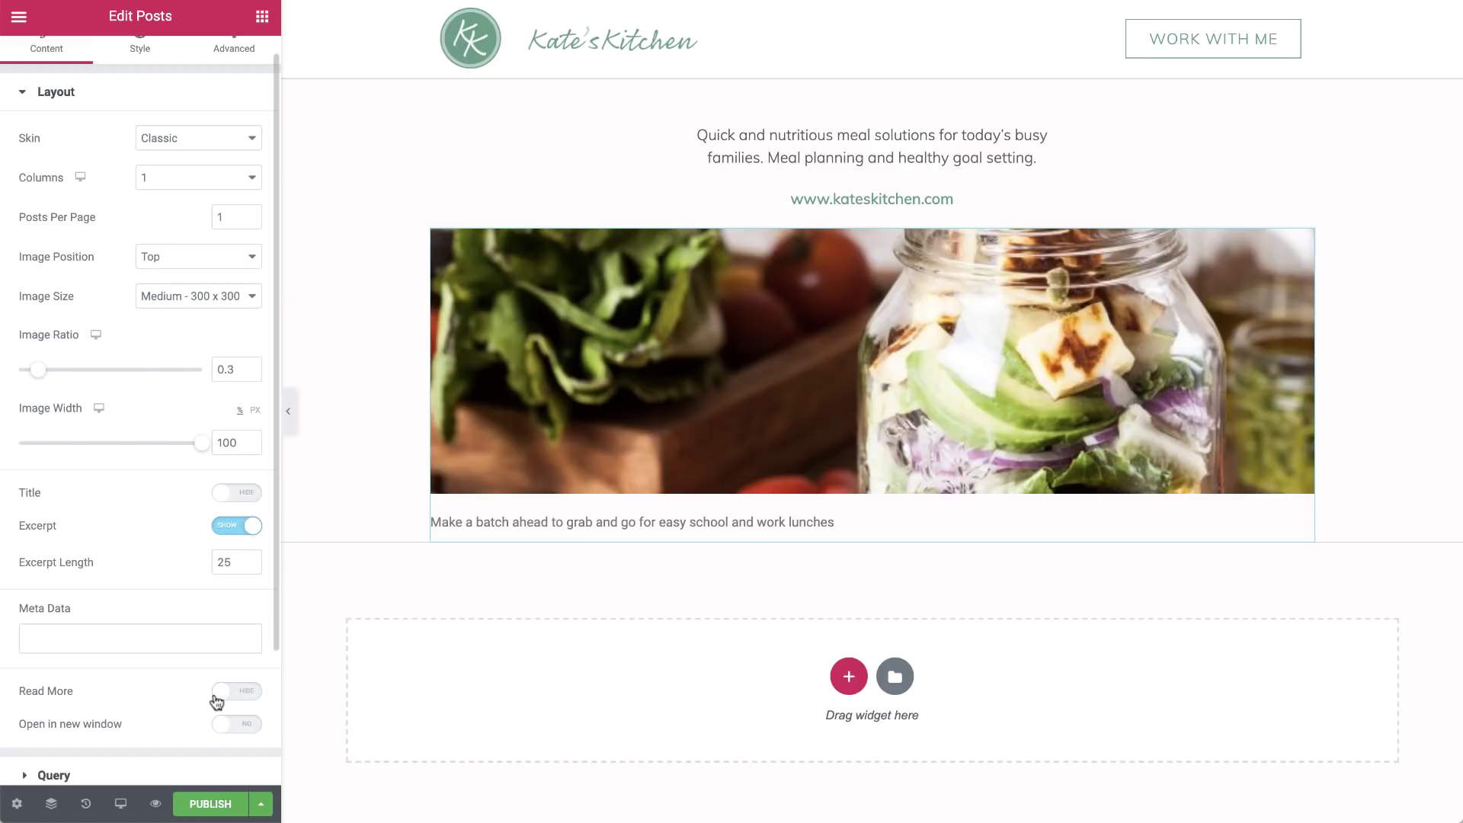
Set the Posts query to Include By Term, choosing Categories: Linkinbio.
{"action": "scroll", "coordinate": [216, 701], "scroll_direction": "down", "scroll_amount": 3}
{"action": "left_click", "coordinate": [154, 610]}
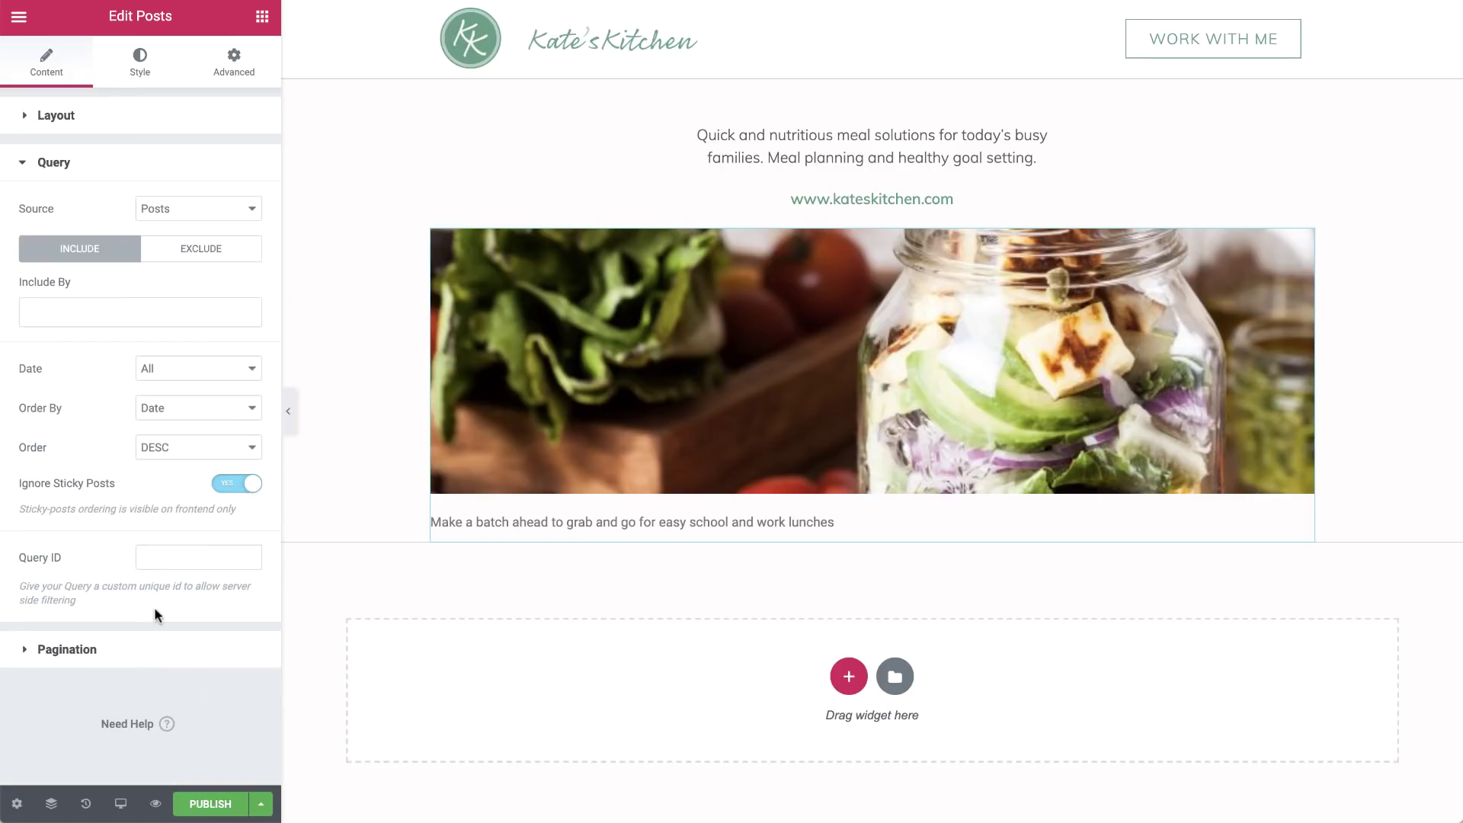
{"action": "left_click", "coordinate": [234, 313]}
{"action": "left_click", "coordinate": [236, 339]}
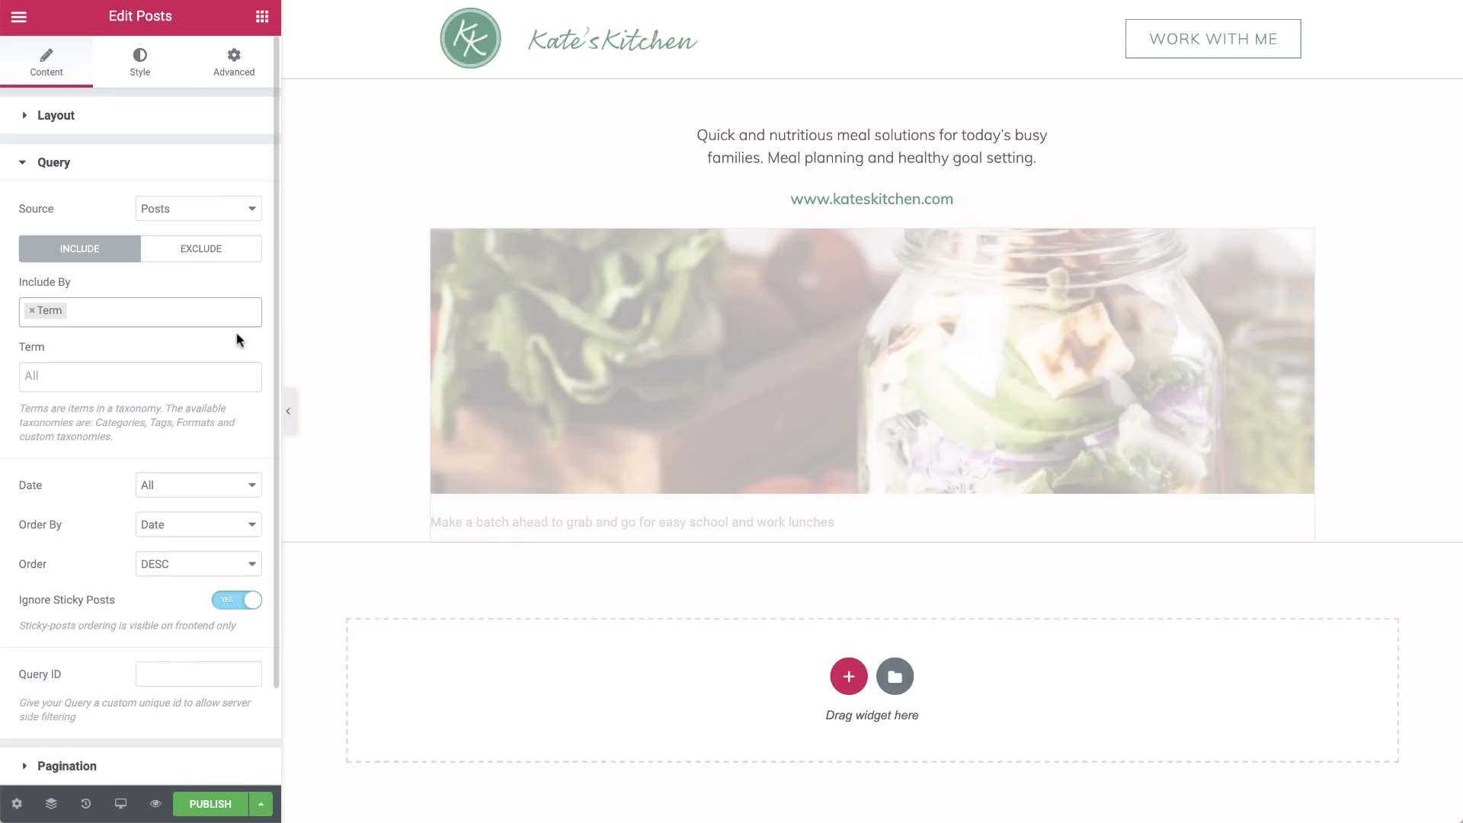
{"action": "left_click", "coordinate": [213, 377]}
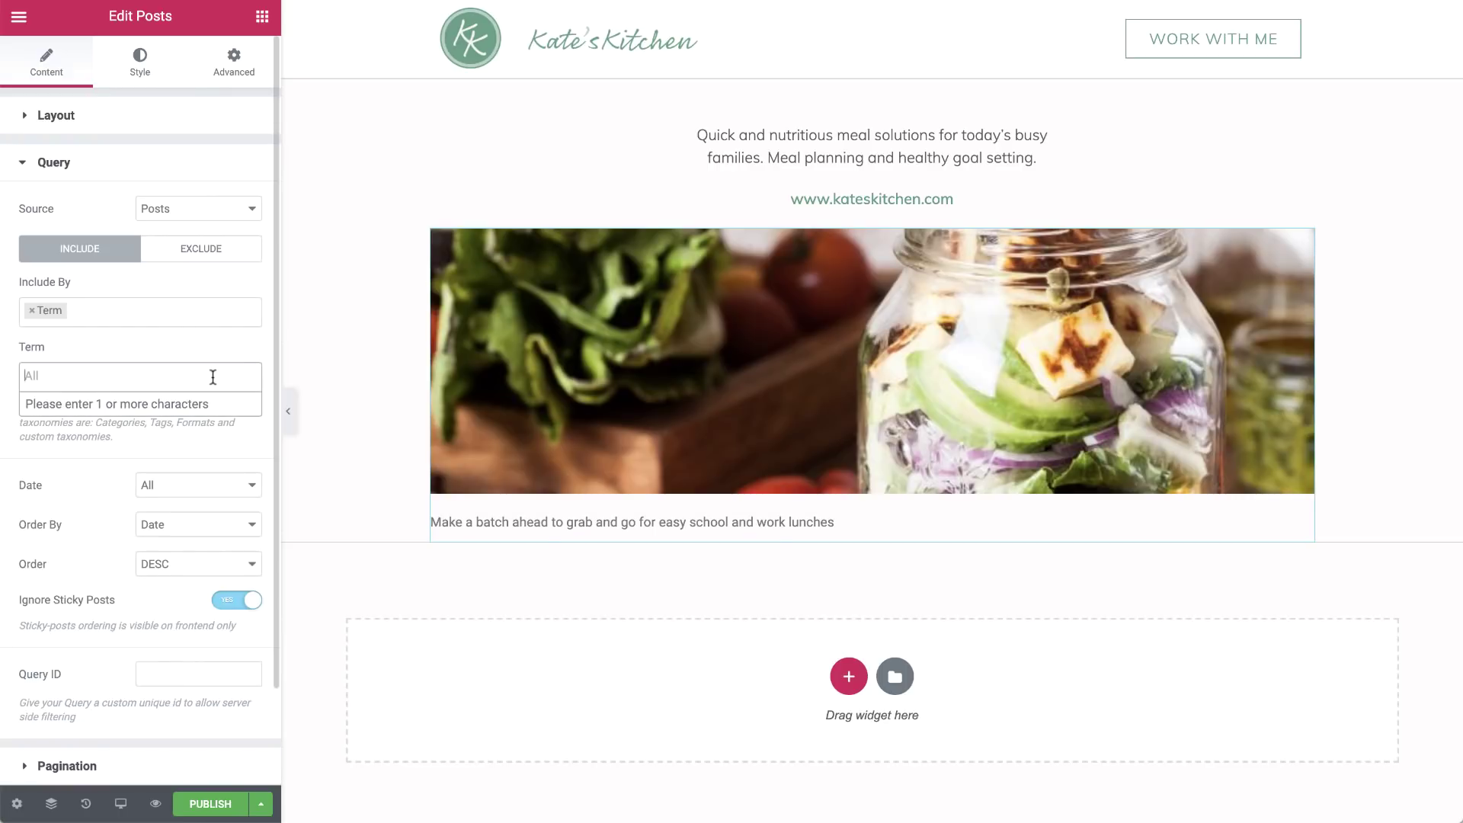
{"action": "type", "text": "link"}
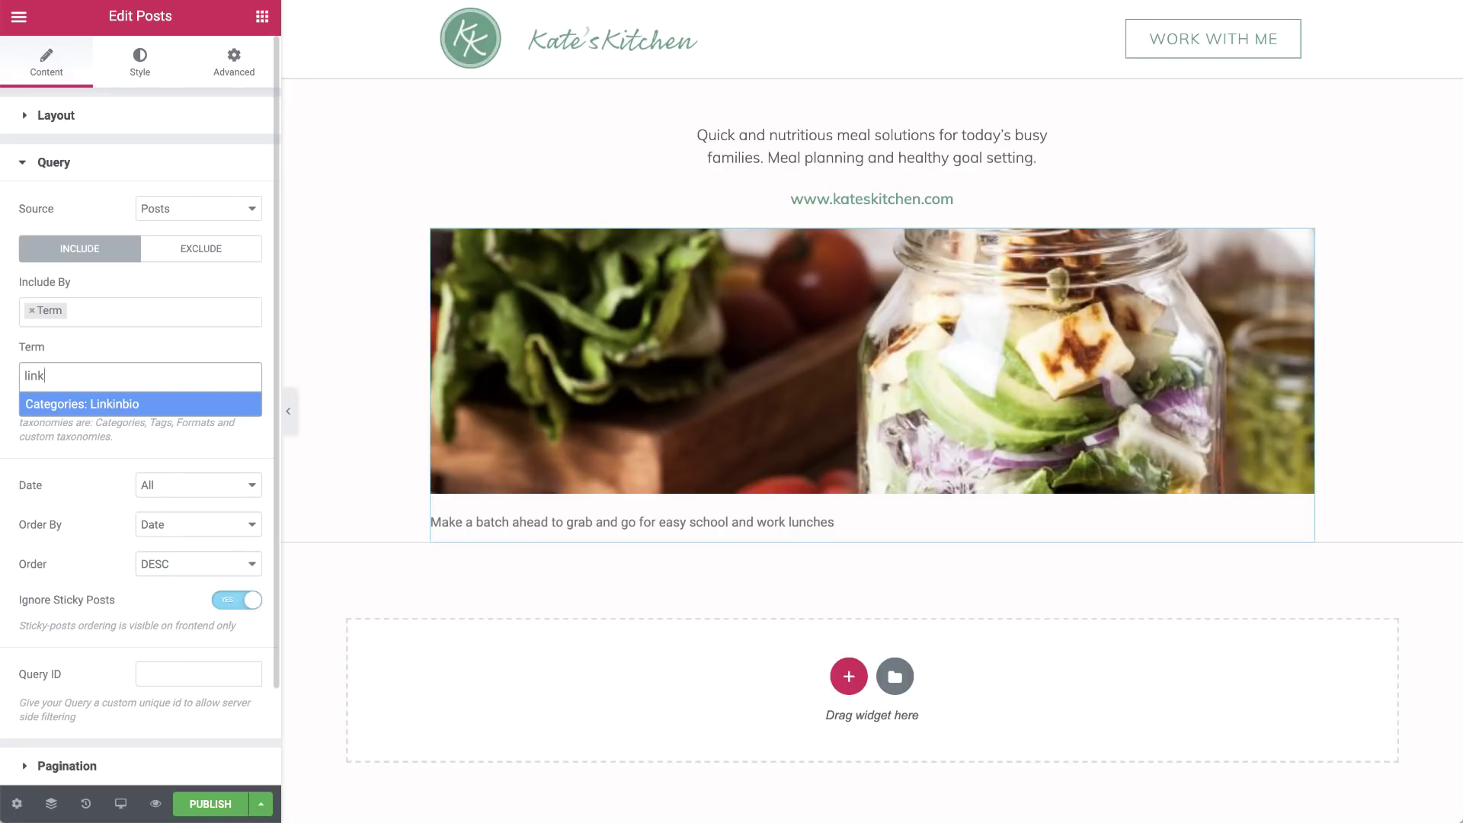
{"action": "left_click", "coordinate": [207, 401]}
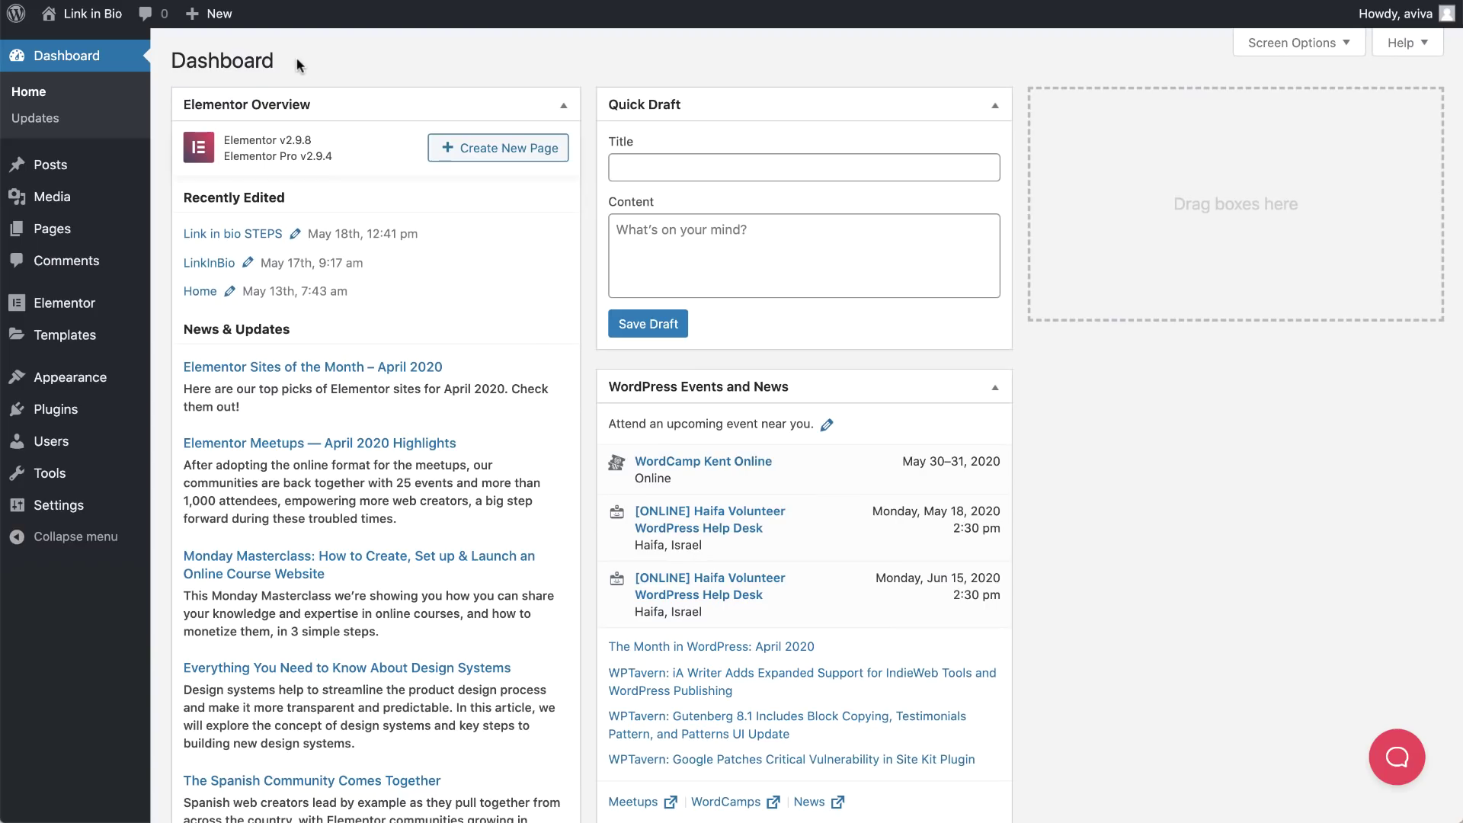
Add a Linkinbio post category, then go to the All Posts list.
{"action": "mouse_move", "coordinate": [122, 168]}
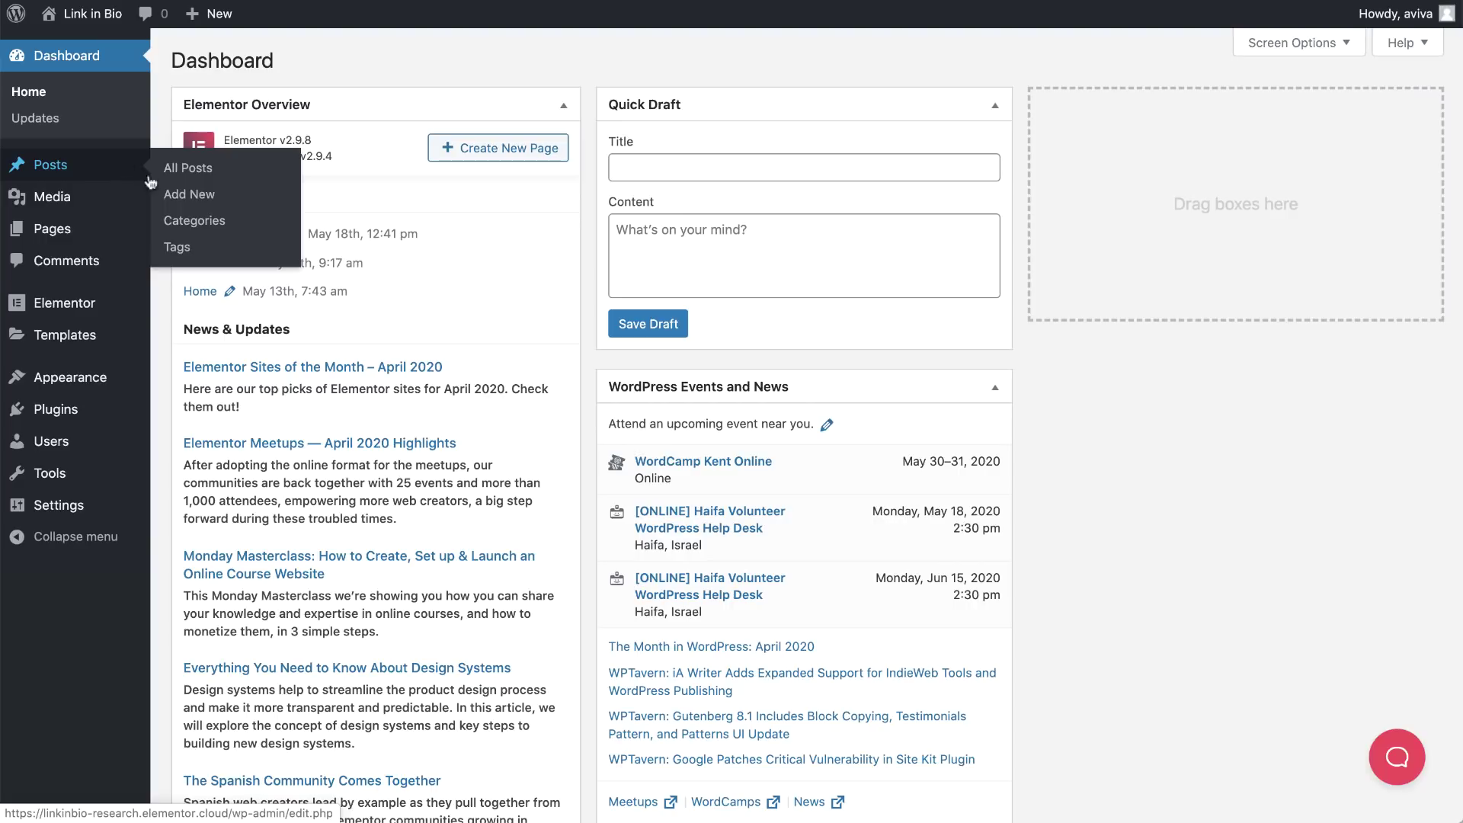
{"action": "left_click", "coordinate": [248, 230]}
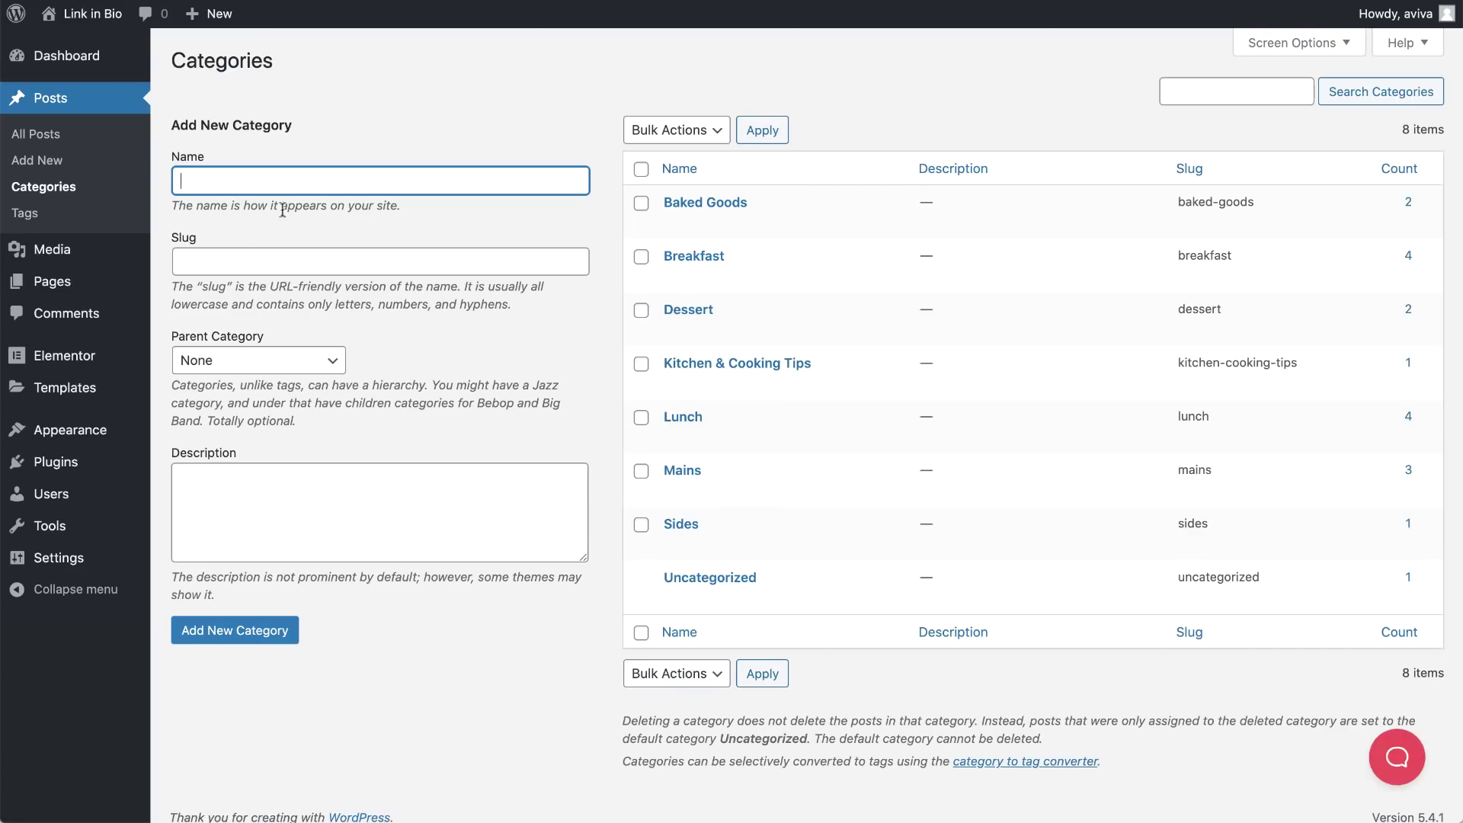
{"action": "type", "text": "Linkinbio"}
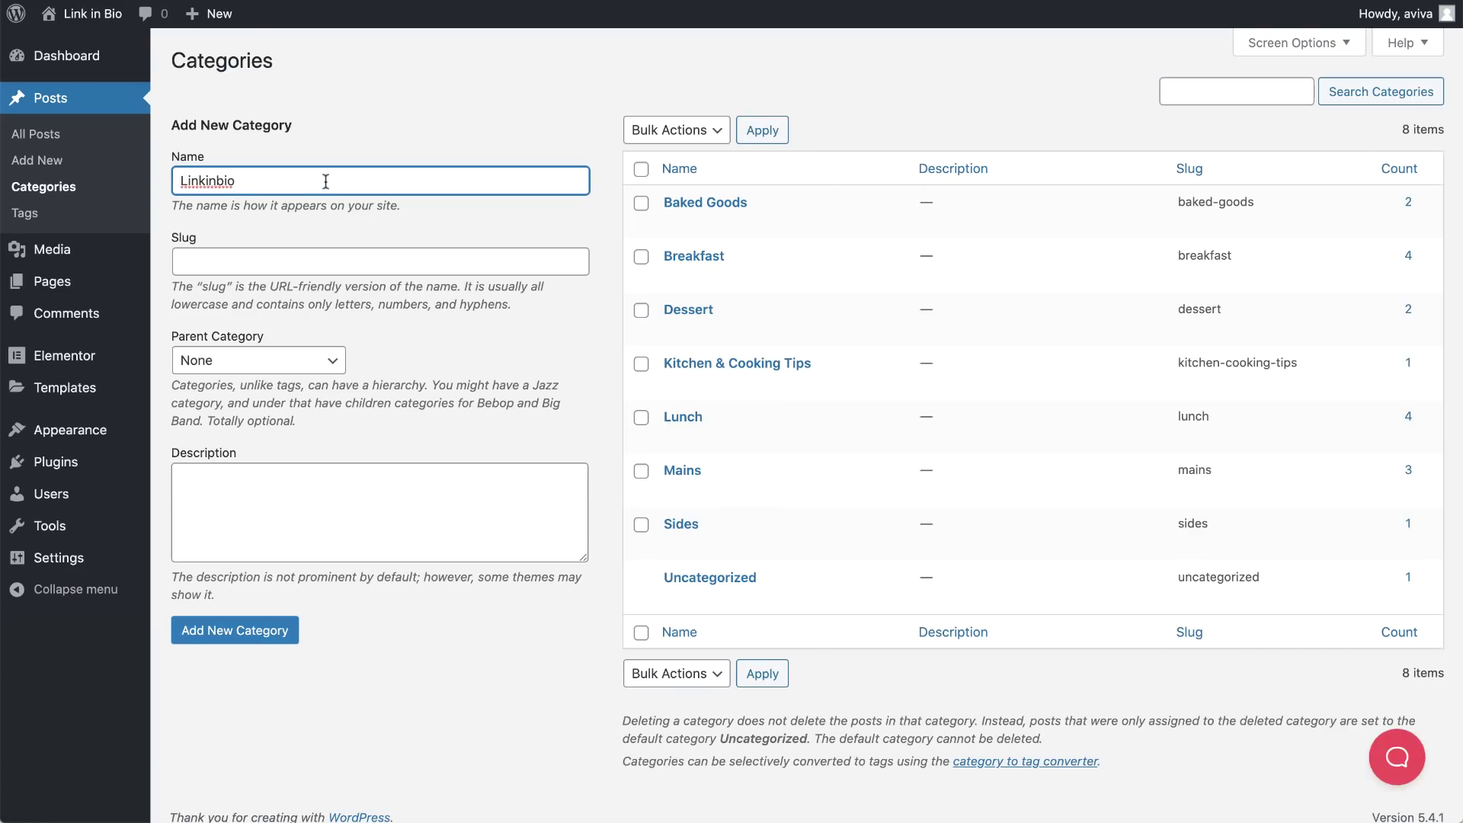
{"action": "left_click", "coordinate": [231, 640]}
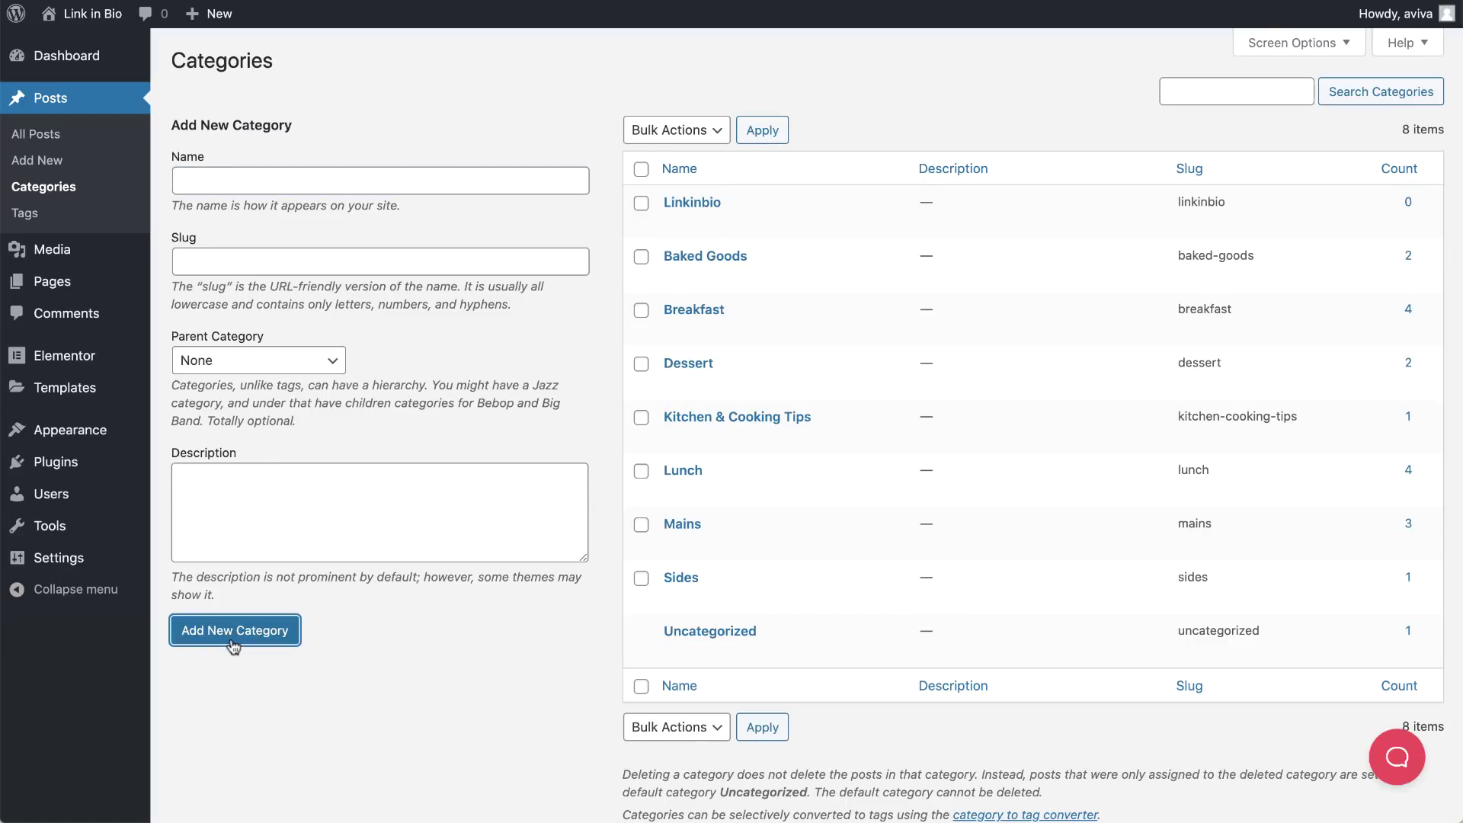
{"action": "left_click", "coordinate": [125, 141]}
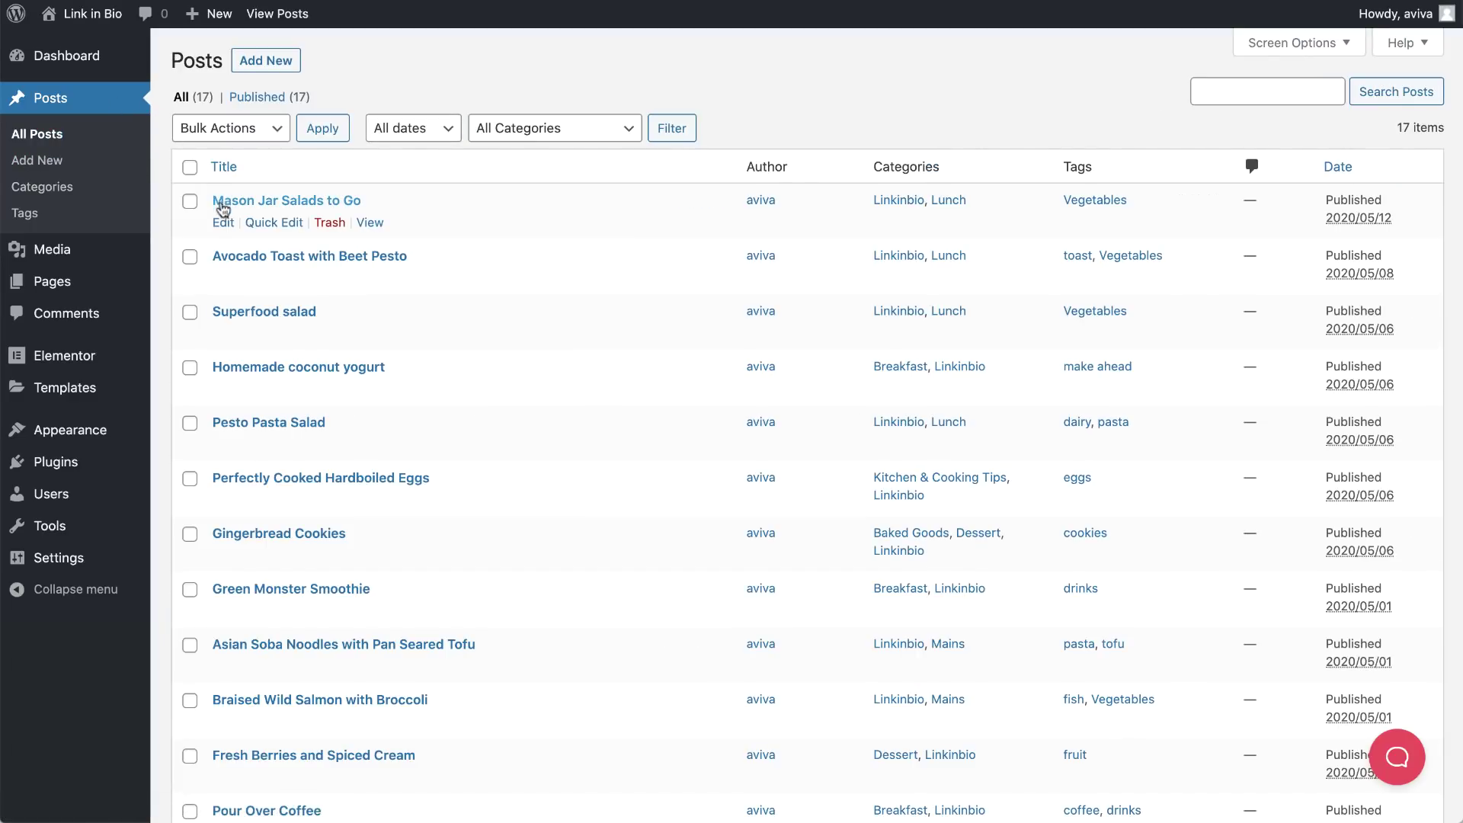
Open Mason Jar Salads to Go for editing and check its Linkinbio and Lunch categories.
{"action": "left_click", "coordinate": [224, 227]}
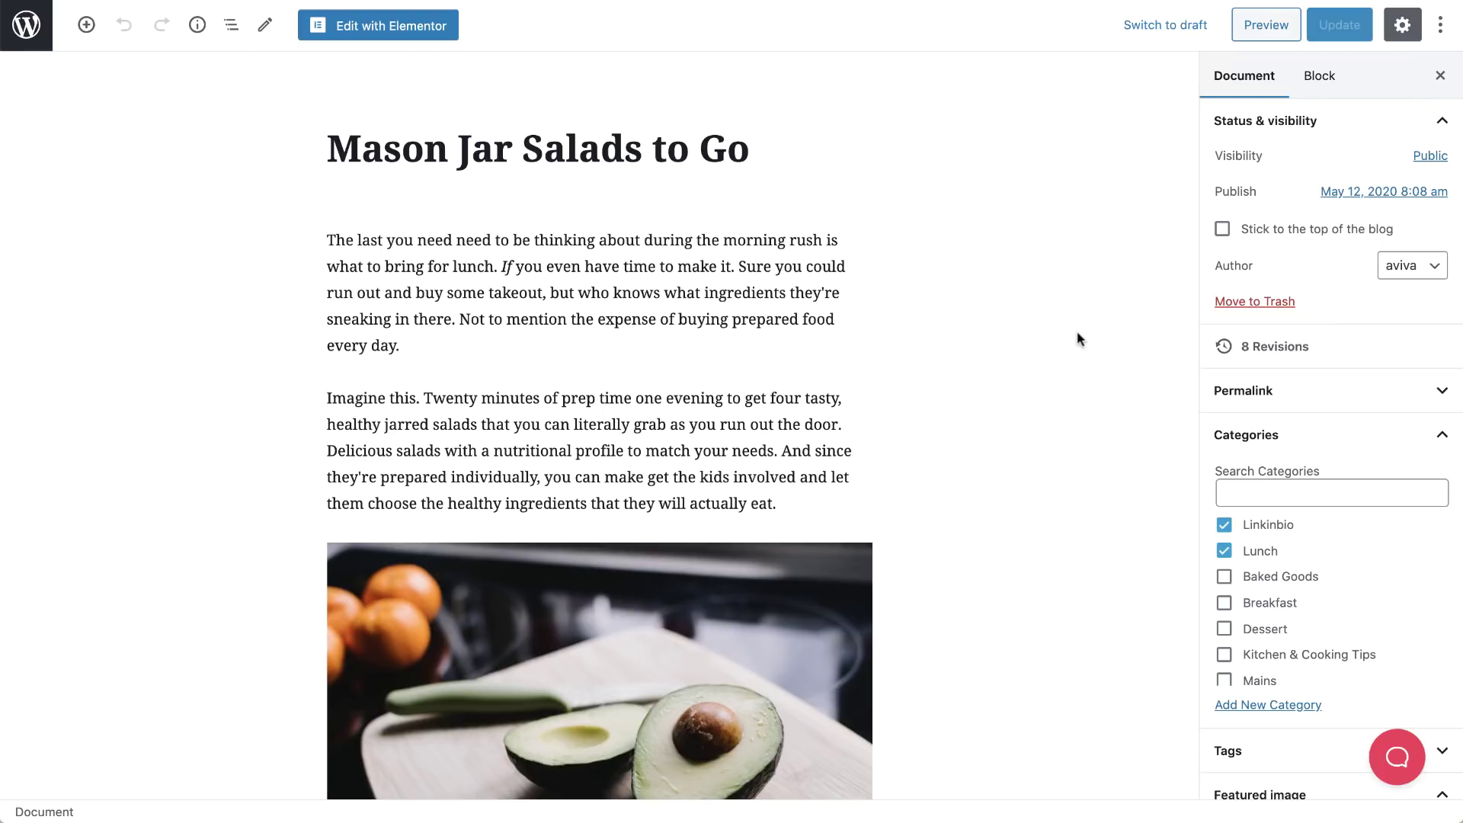
{"action": "scroll", "coordinate": [1250, 362], "scroll_direction": "down", "scroll_amount": 5}
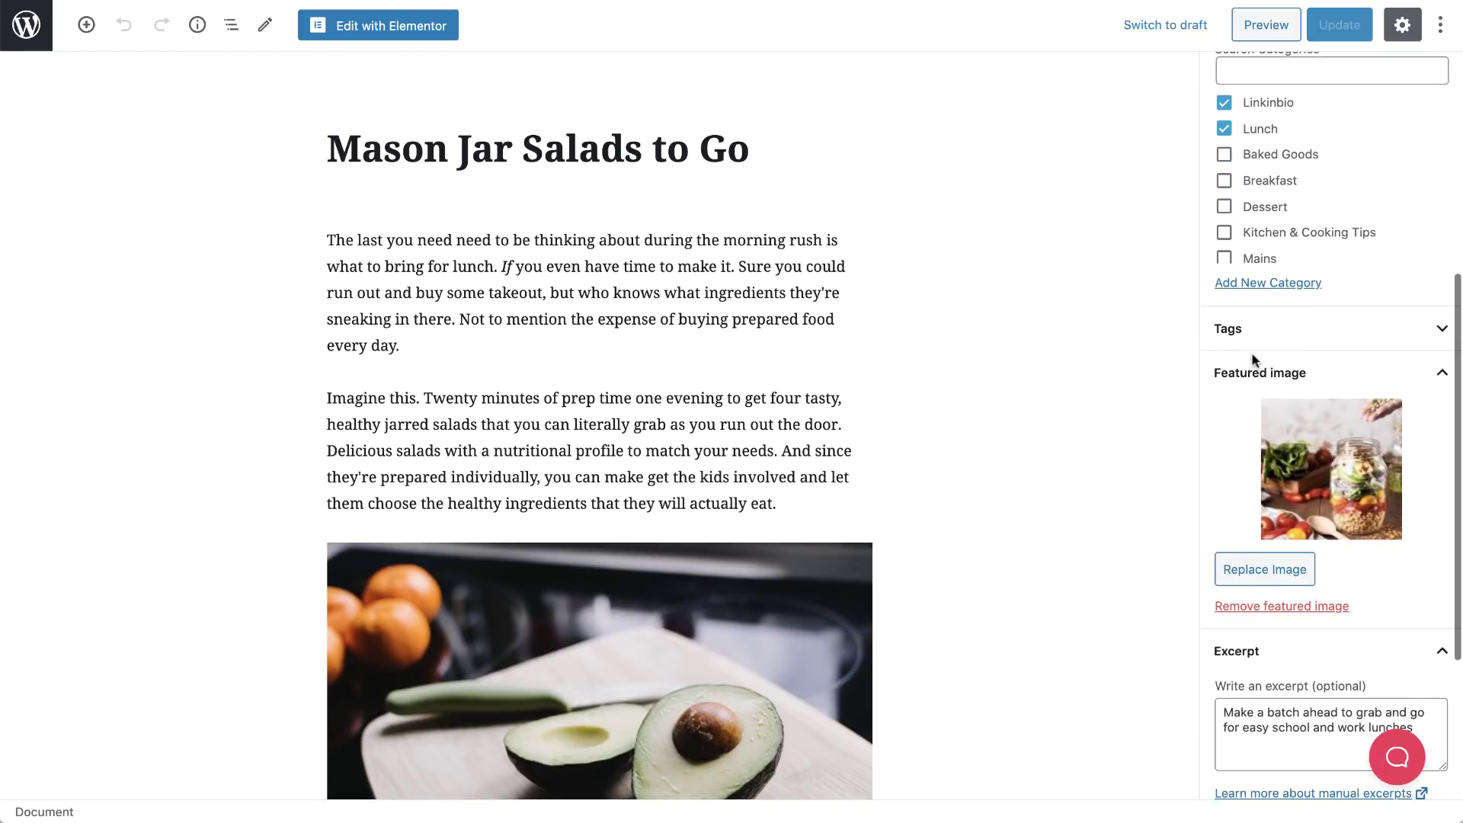
{"action": "scroll", "coordinate": [1253, 364], "scroll_direction": "up", "scroll_amount": 3}
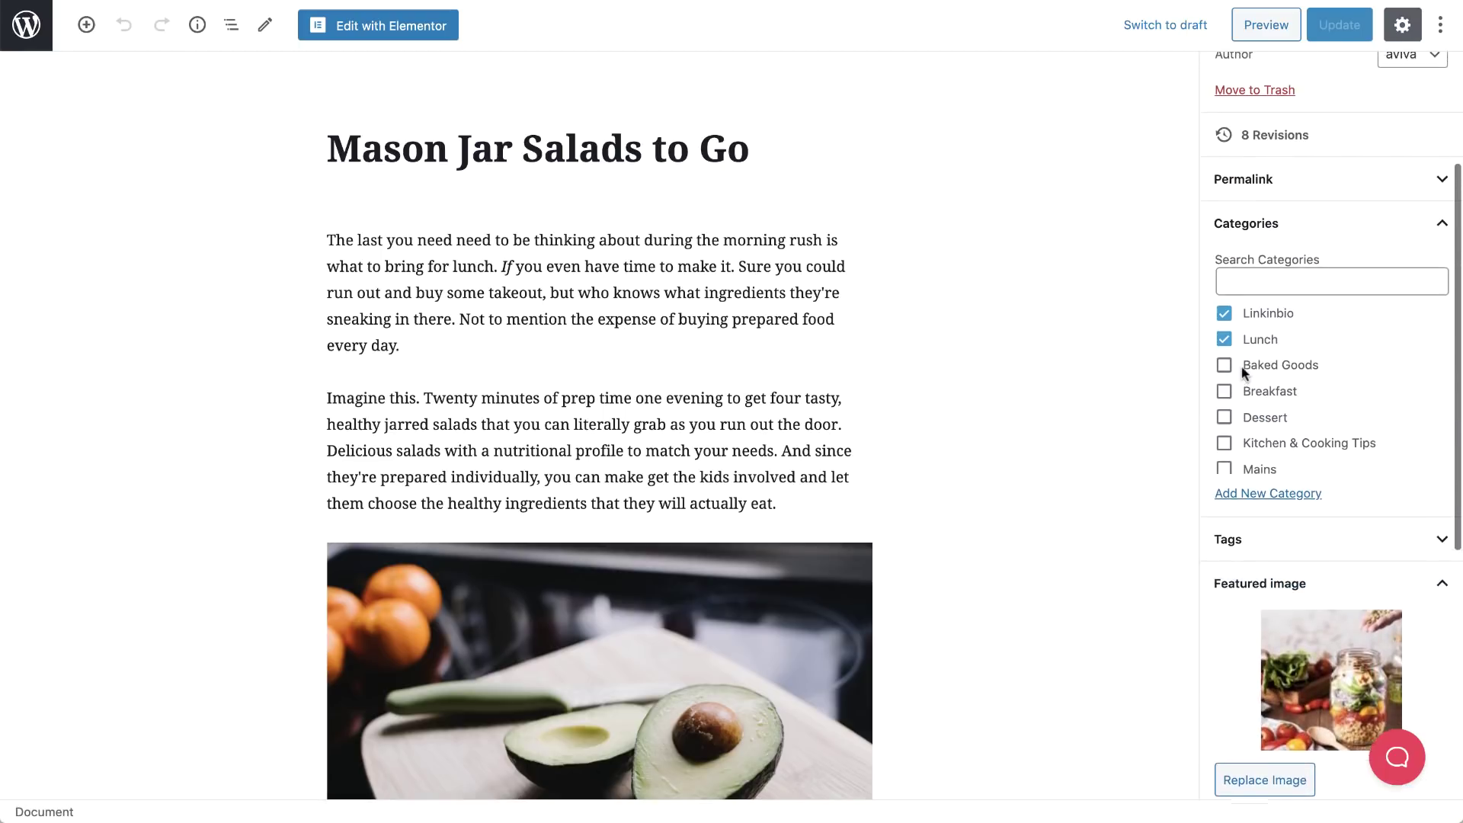
{"action": "scroll", "coordinate": [1241, 372], "scroll_direction": "up", "scroll_amount": 2}
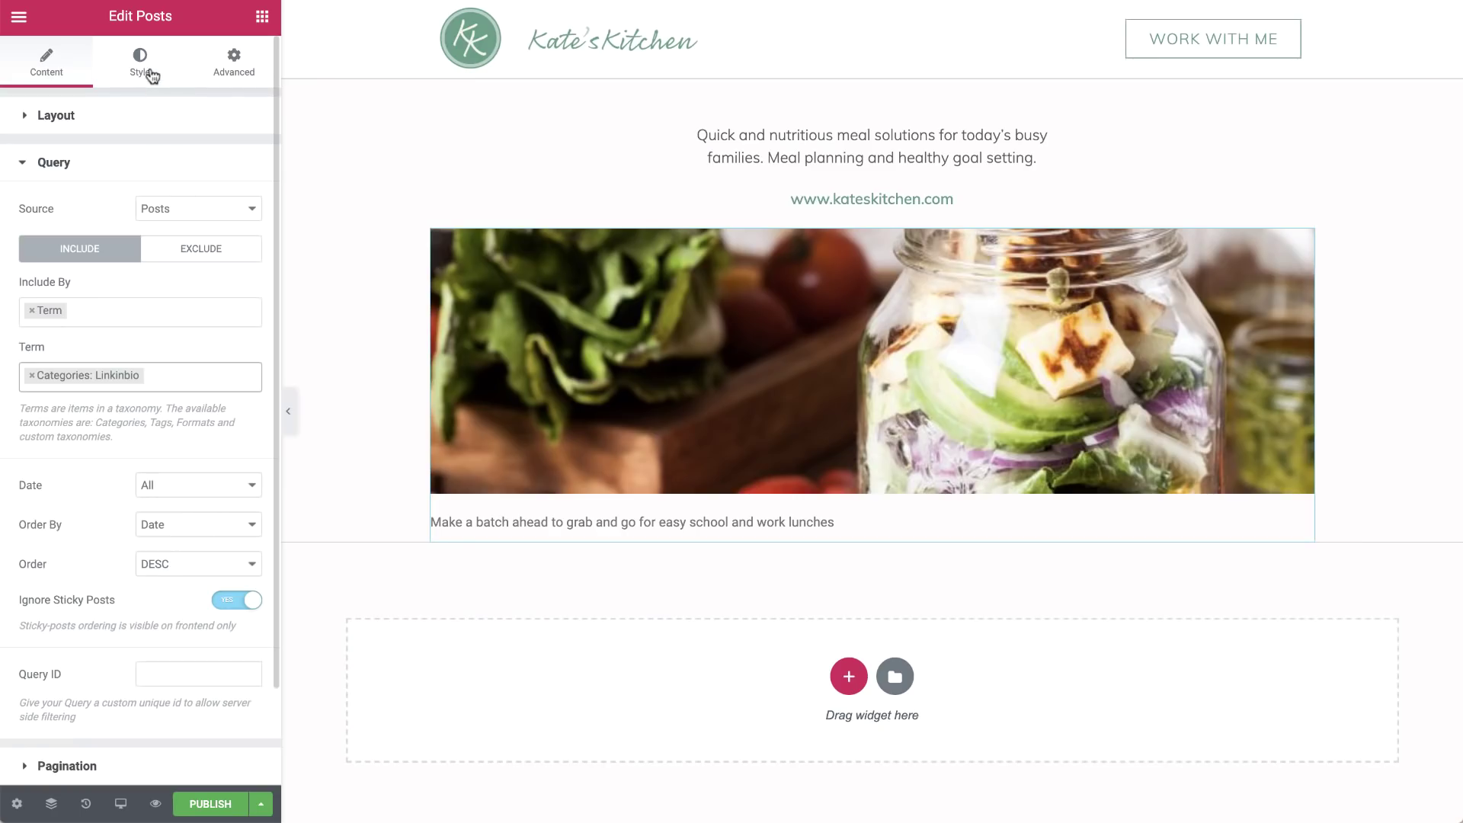
Centre the featured post's text and colour its excerpt dark grey.
{"action": "left_click", "coordinate": [150, 73]}
{"action": "left_click", "coordinate": [225, 283]}
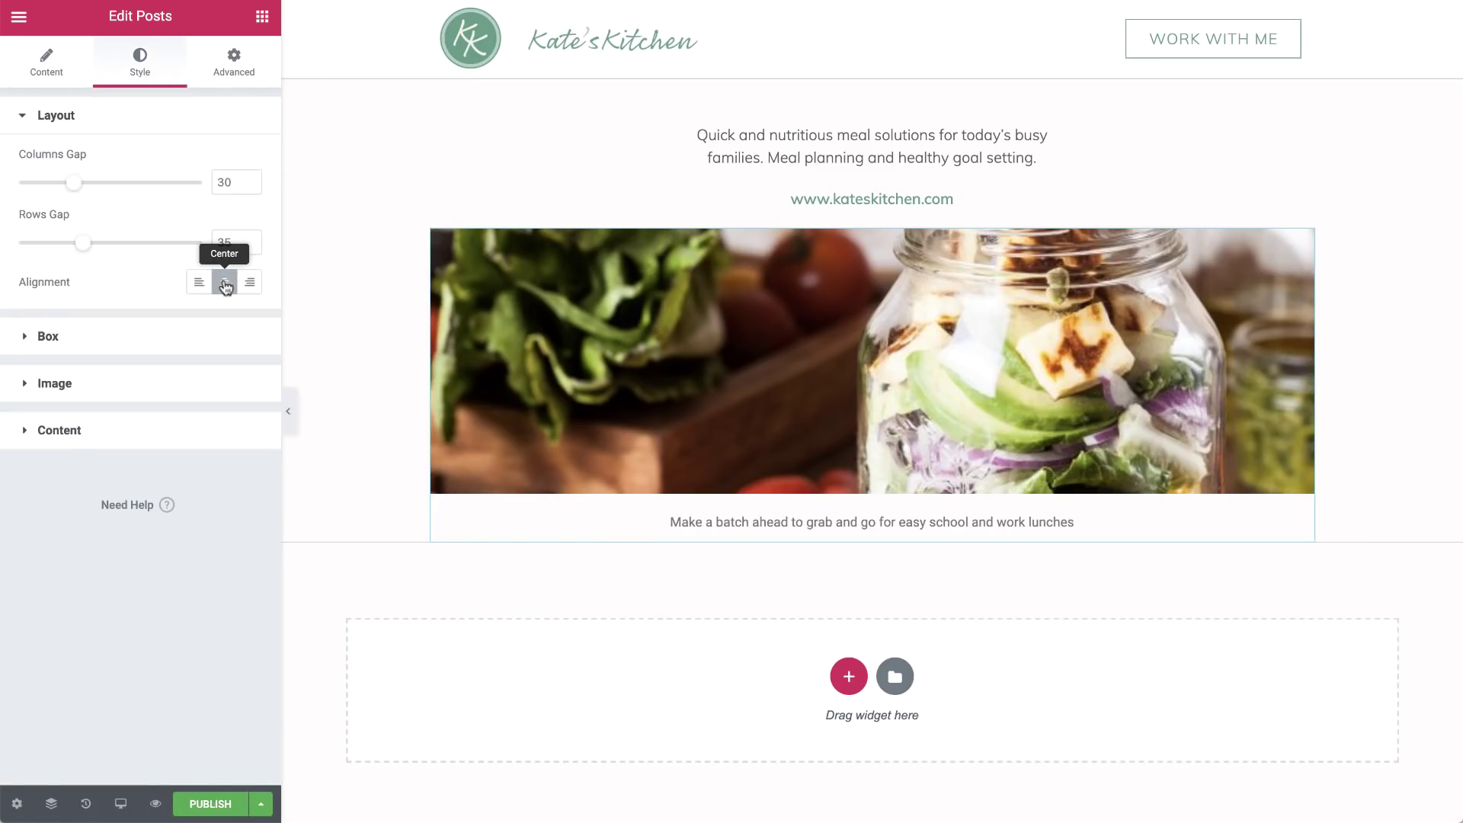
{"action": "left_click", "coordinate": [215, 432]}
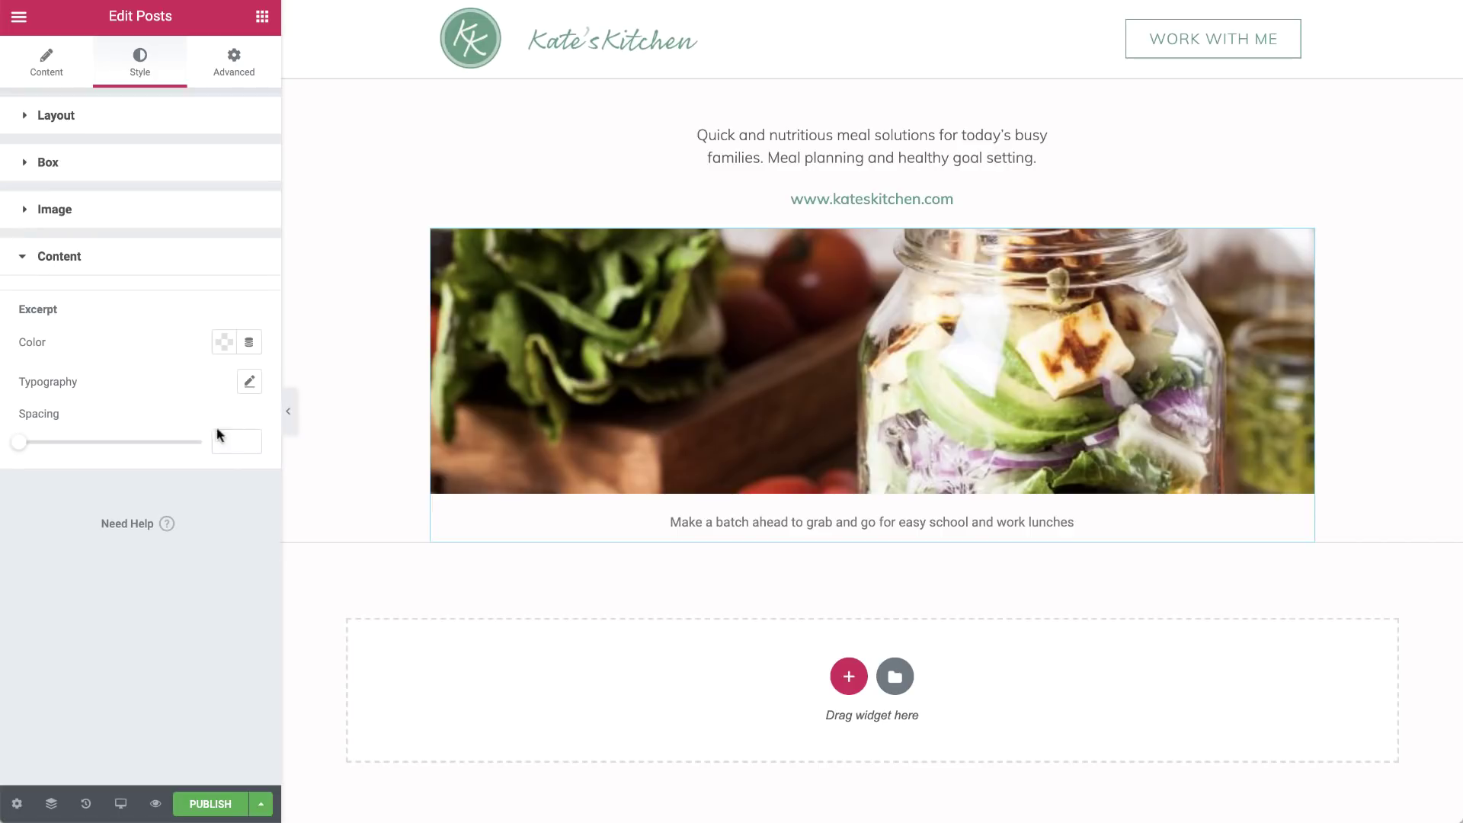
{"action": "left_click", "coordinate": [224, 342]}
{"action": "left_click", "coordinate": [257, 385]}
Set the excerpt font to Muli with weight 300.
{"action": "left_click", "coordinate": [249, 381]}
{"action": "left_click", "coordinate": [185, 431]}
{"action": "type", "text": "muli"}
{"action": "left_click", "coordinate": [220, 510]}
{"action": "left_click", "coordinate": [216, 550]}
{"action": "left_click", "coordinate": [222, 441]}
{"action": "left_click", "coordinate": [247, 383]}
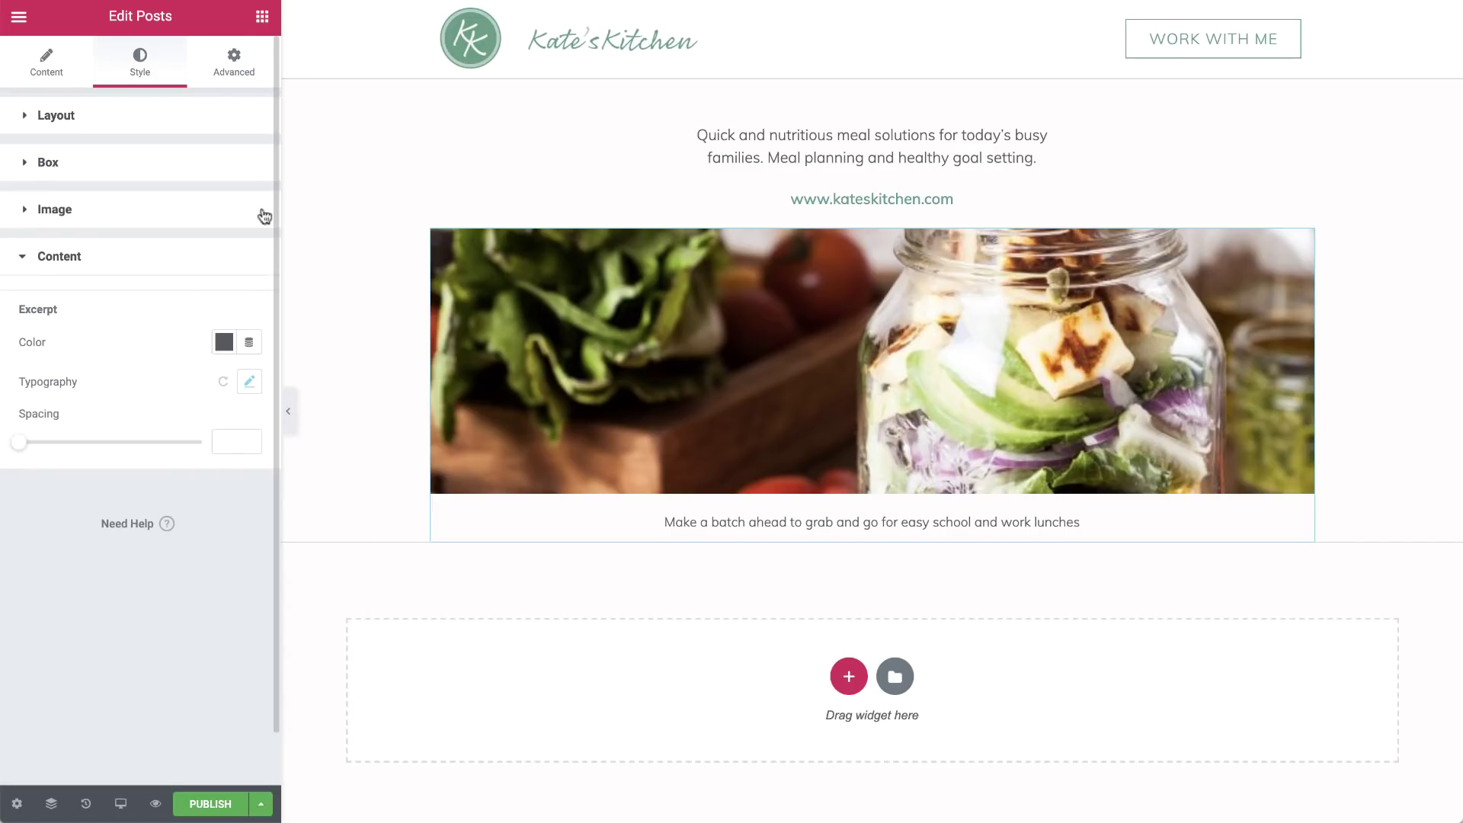
{"action": "left_click", "coordinate": [262, 16]}
Add a Divider below the featured post excerpt and color it light grey #D0D0D0.
{"action": "type", "text": "div"}
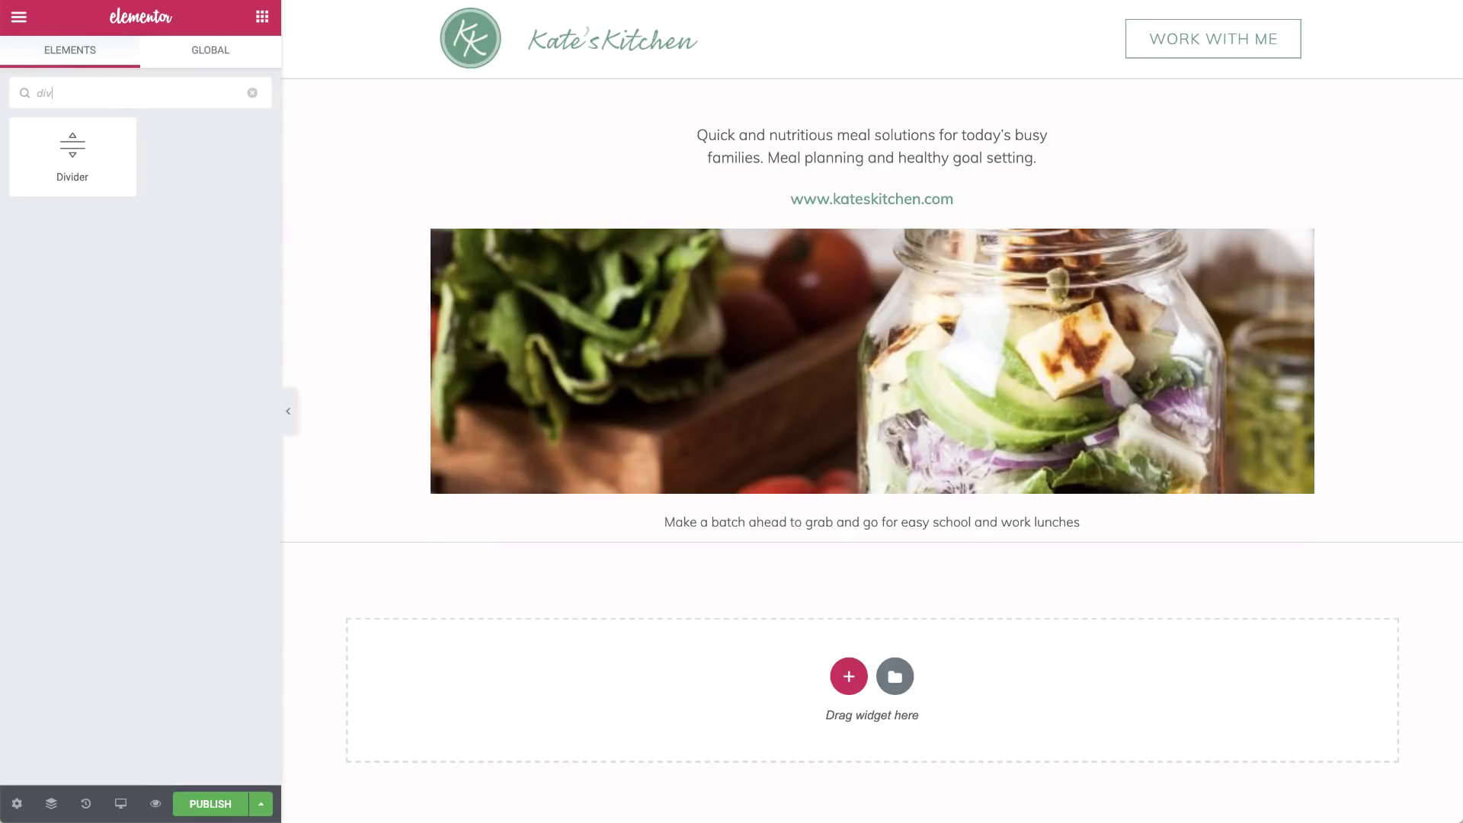
{"action": "left_click_drag", "start_coordinate": [84, 155], "coordinate": [790, 541]}
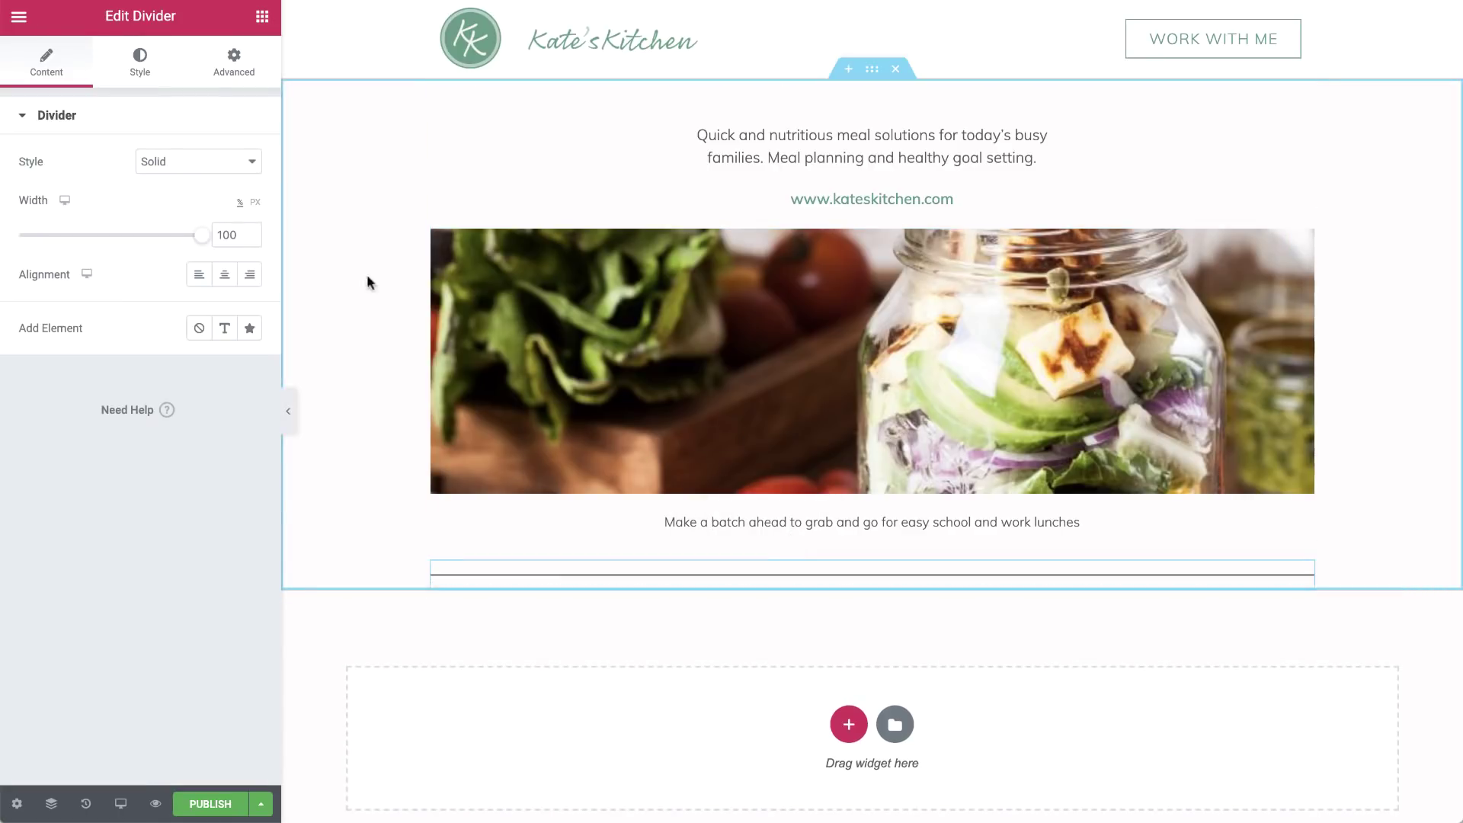
{"action": "left_click", "coordinate": [140, 61]}
{"action": "left_click", "coordinate": [223, 161]}
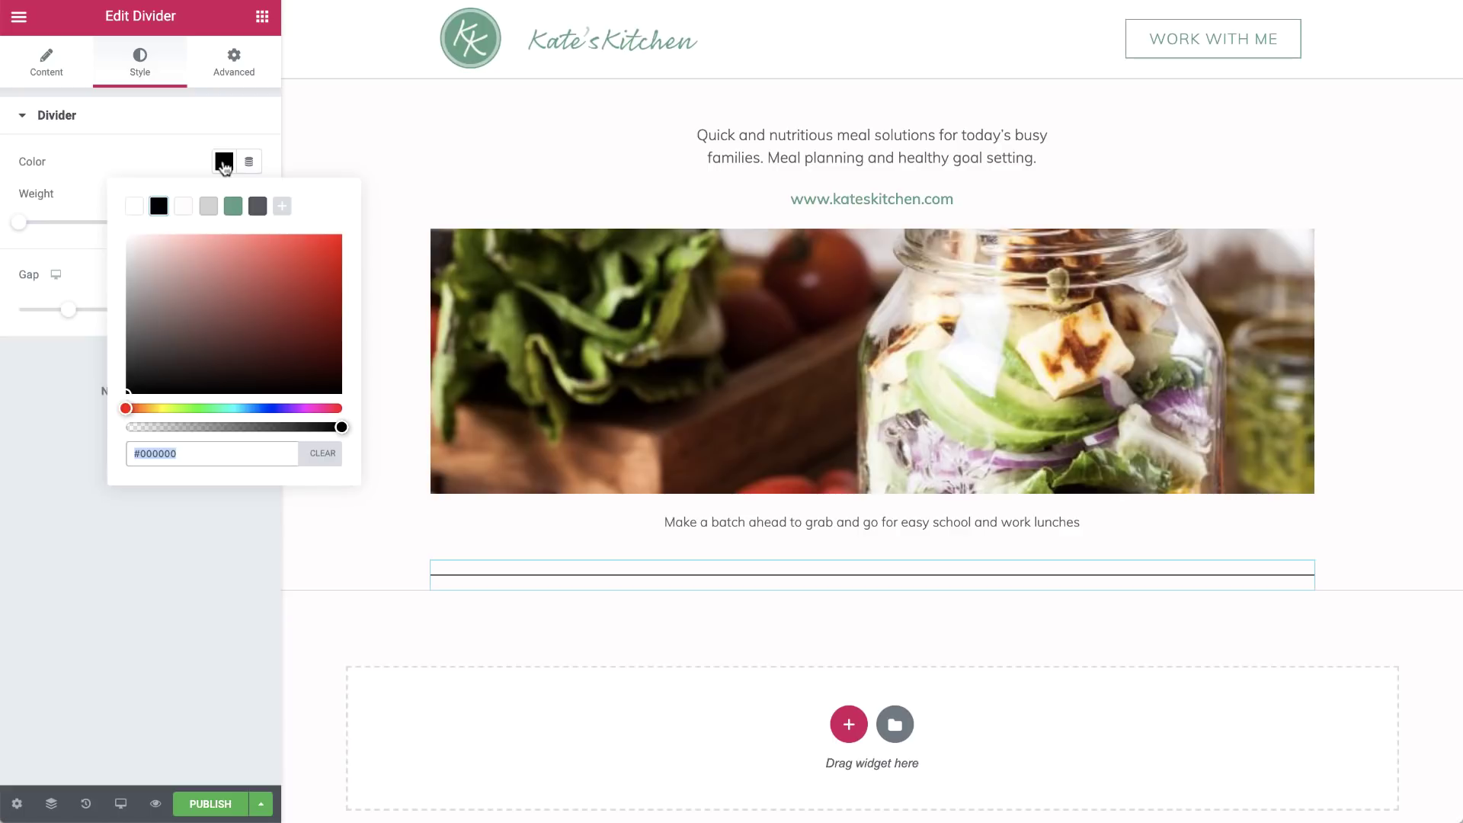
{"action": "left_click", "coordinate": [208, 206]}
{"action": "left_click", "coordinate": [223, 163]}
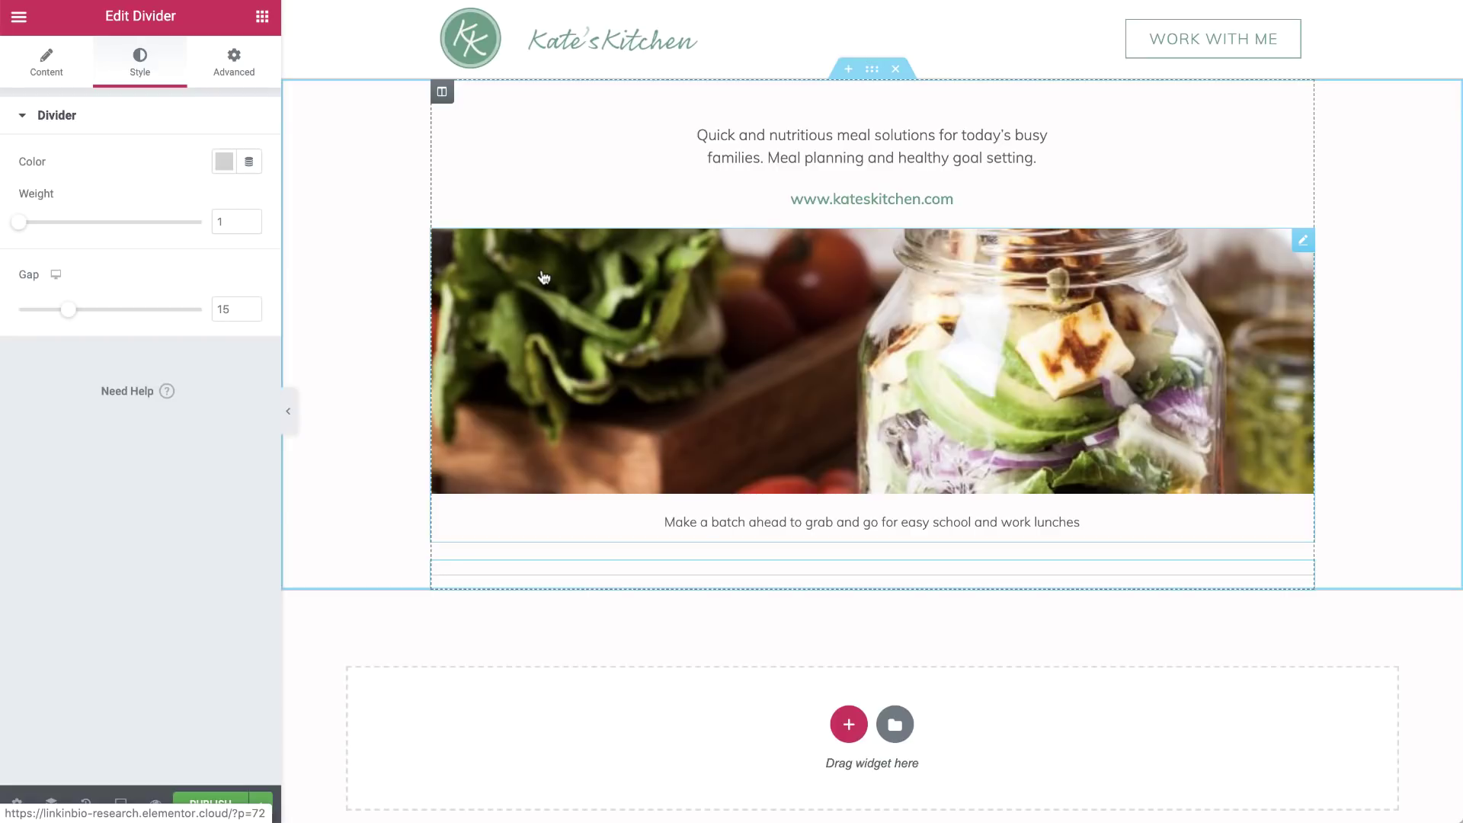
Copy the featured Posts widget and paste the copy below the divider.
{"action": "right_click", "coordinate": [543, 276]}
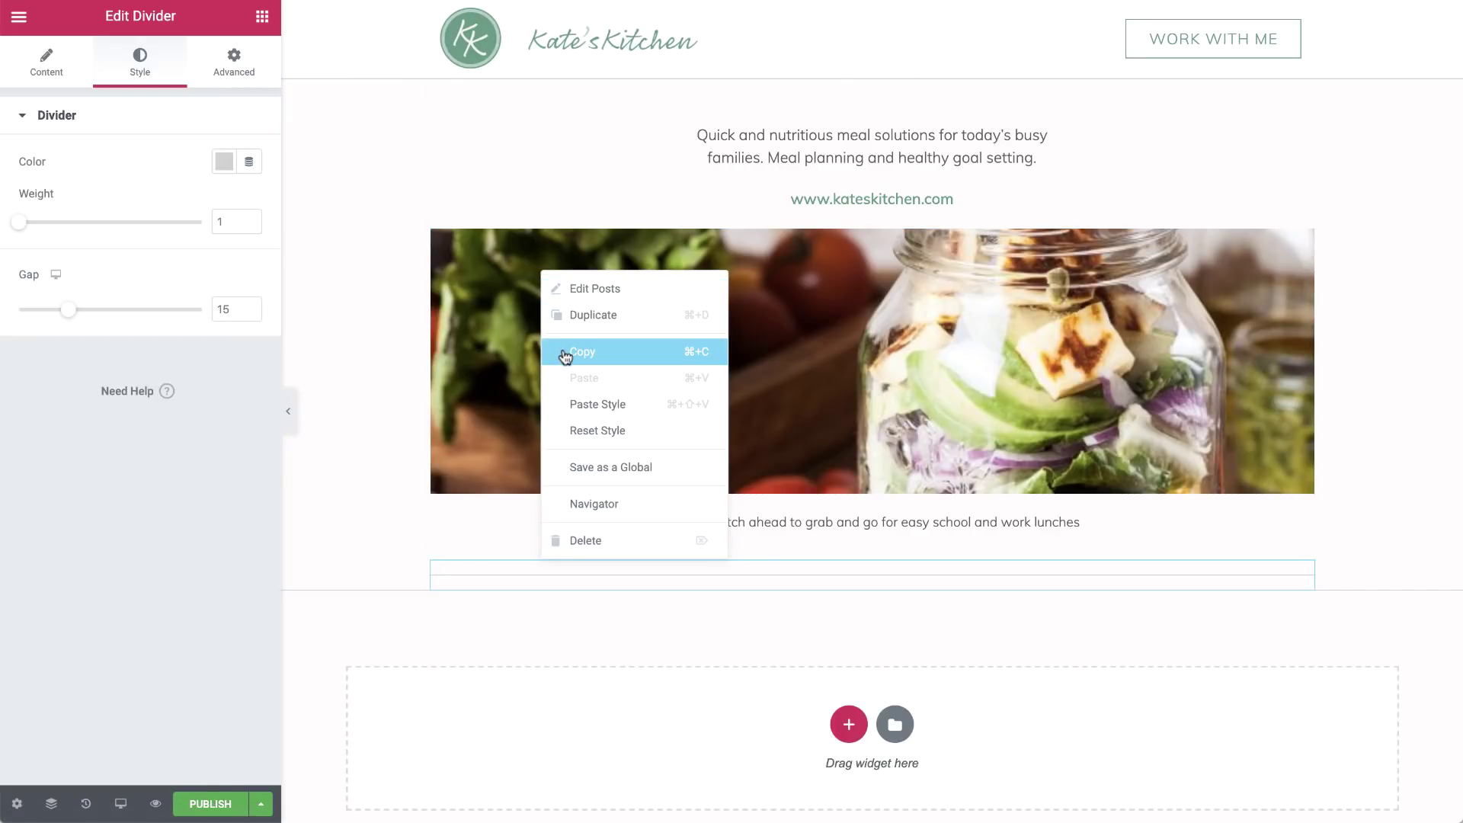
{"action": "left_click", "coordinate": [564, 353]}
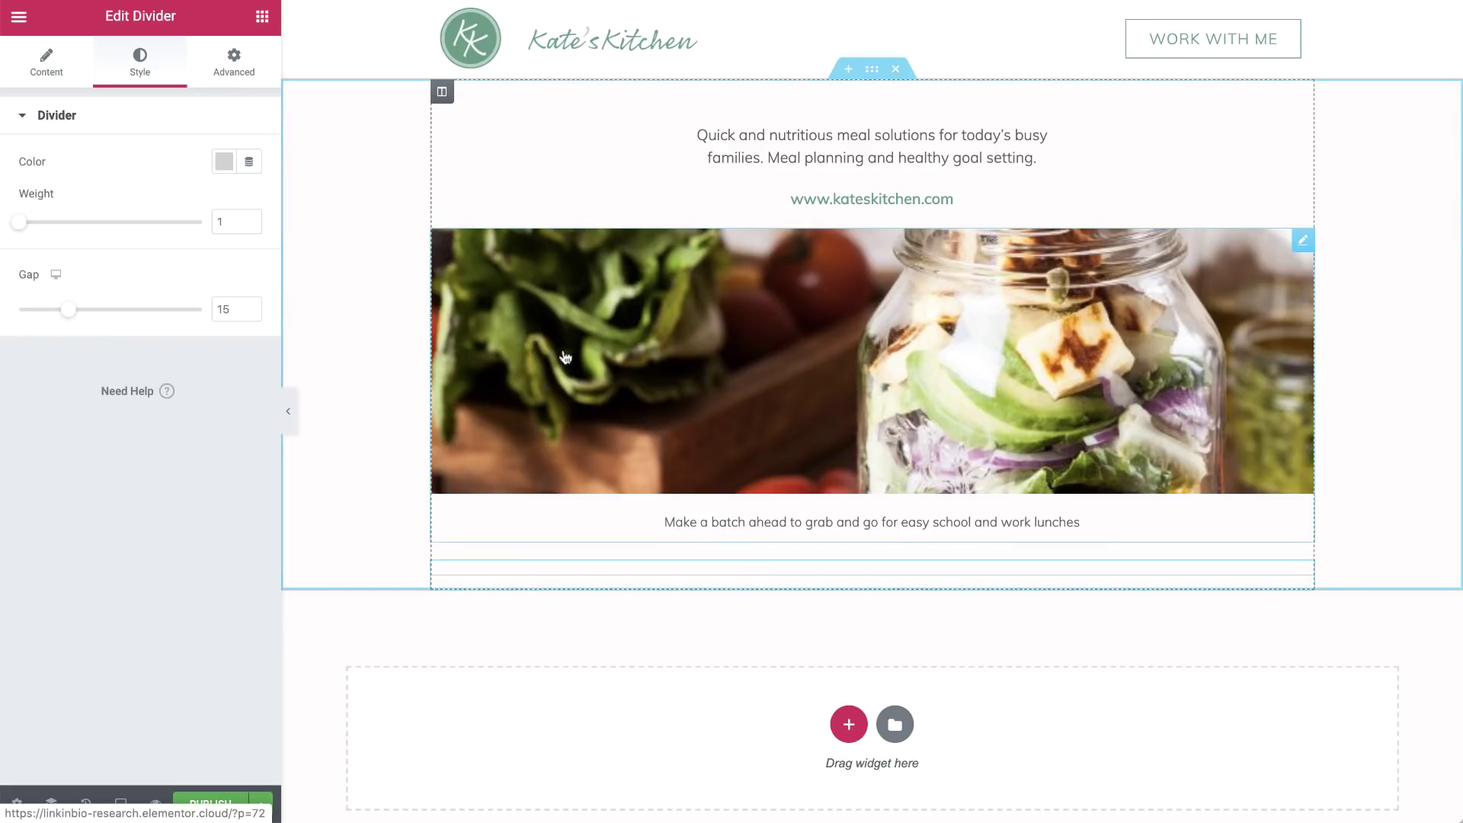
{"action": "right_click", "coordinate": [1302, 577]}
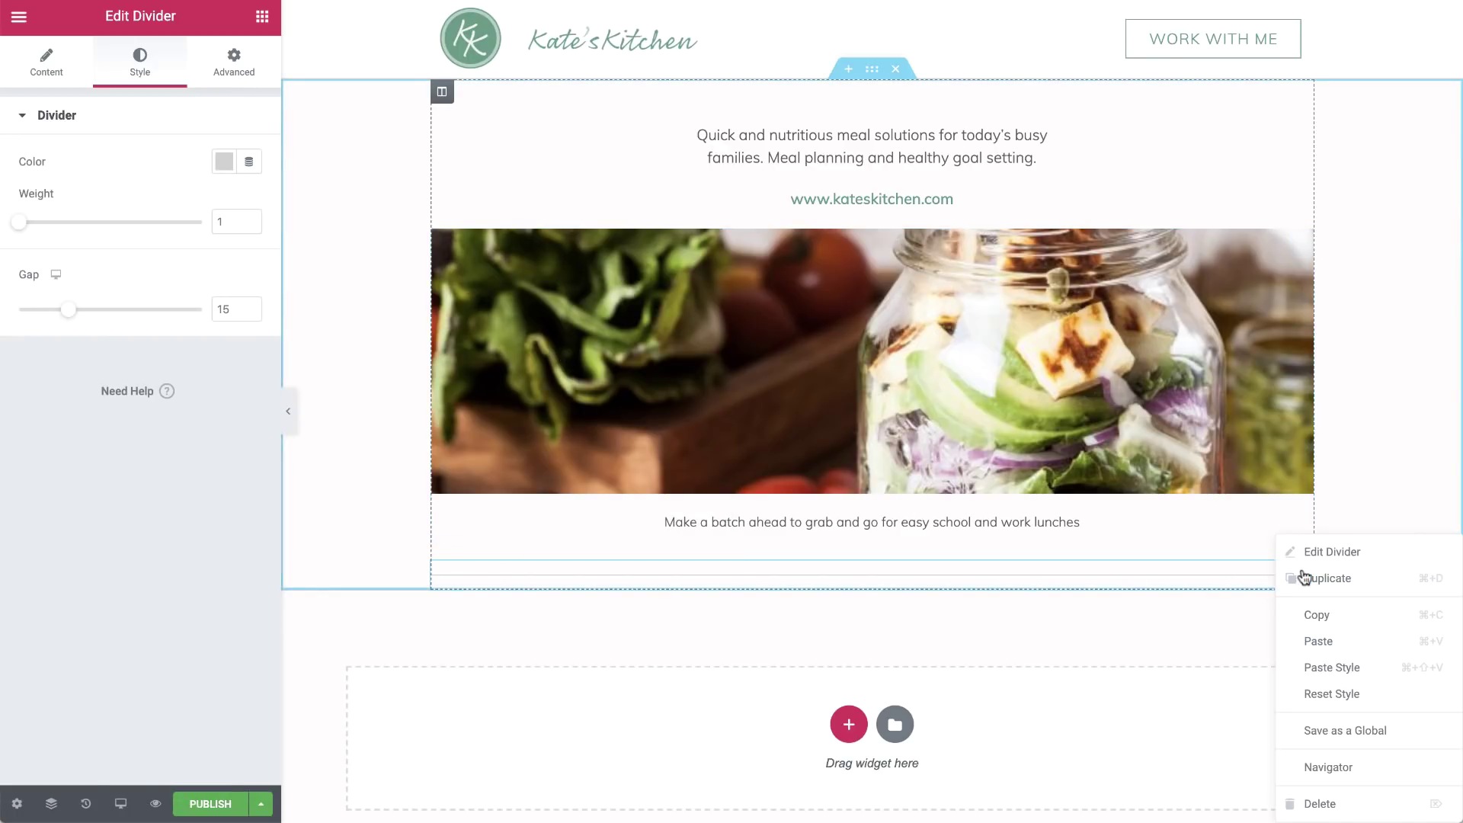
{"action": "left_click", "coordinate": [1318, 640]}
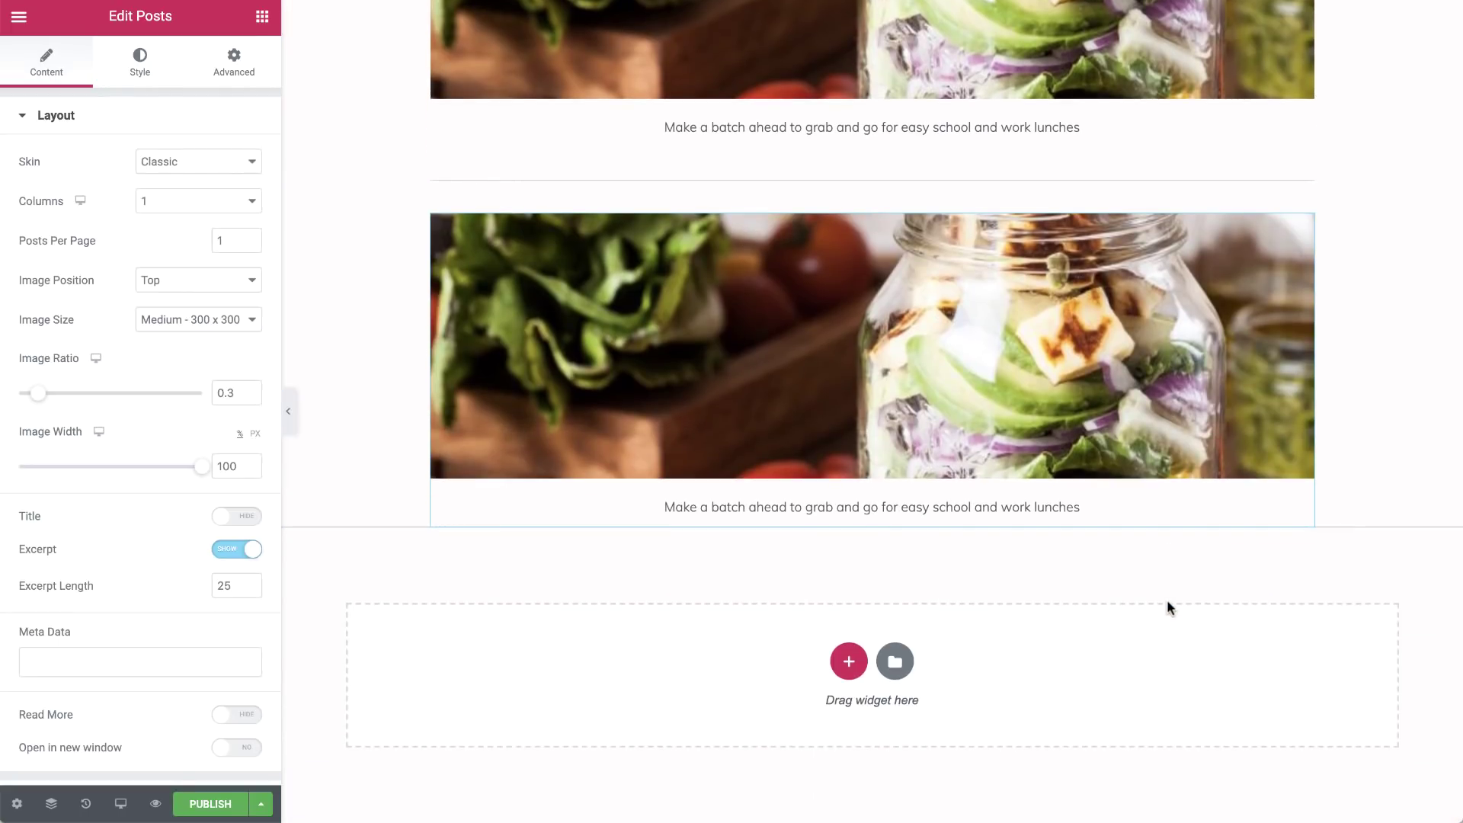
Set the copied Posts widget to 3 columns, 15 posts per page, image ratio 1, excerpts hidden.
{"action": "left_click", "coordinate": [250, 201]}
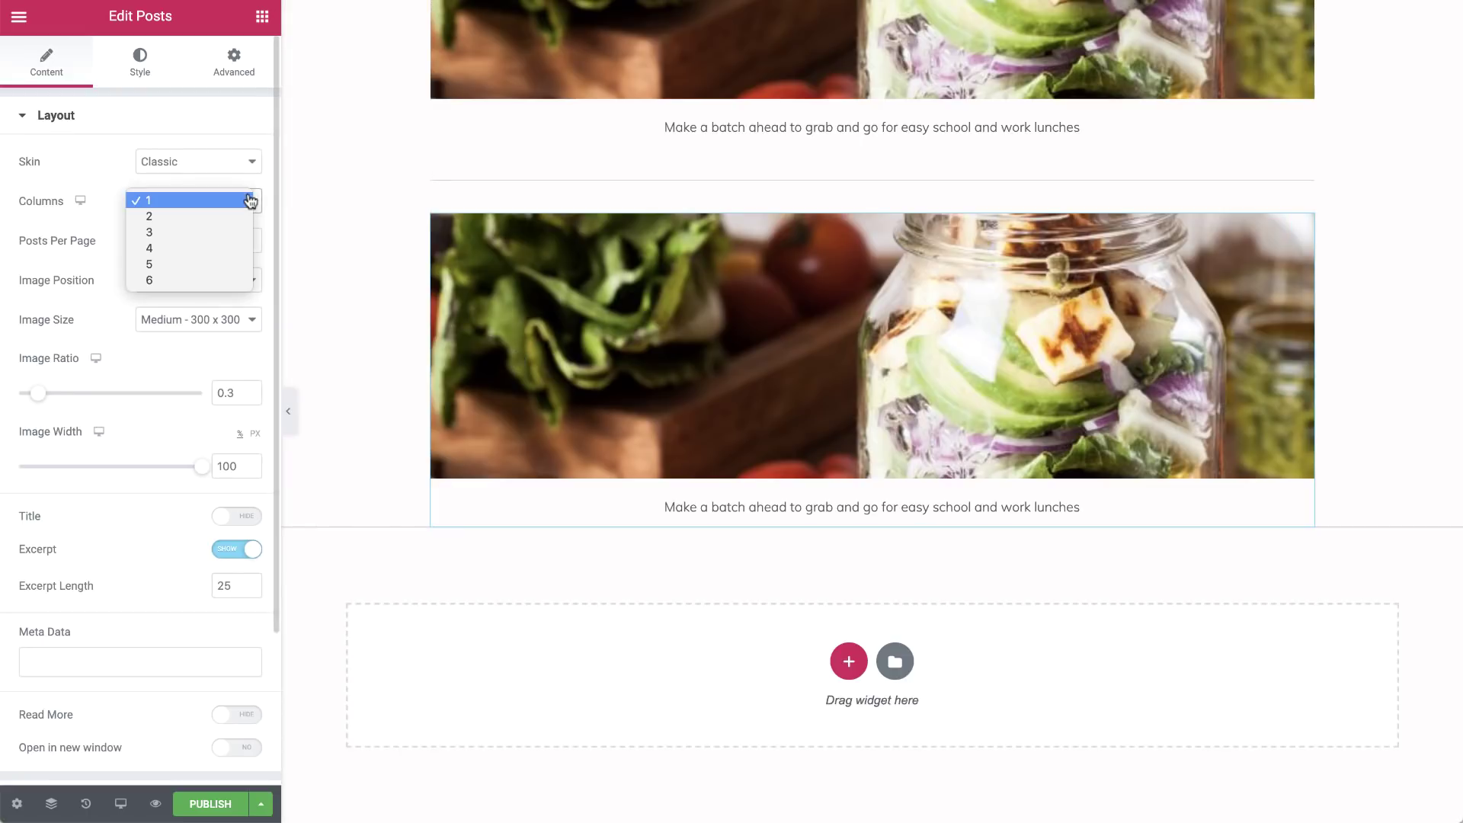
{"action": "left_click", "coordinate": [242, 233]}
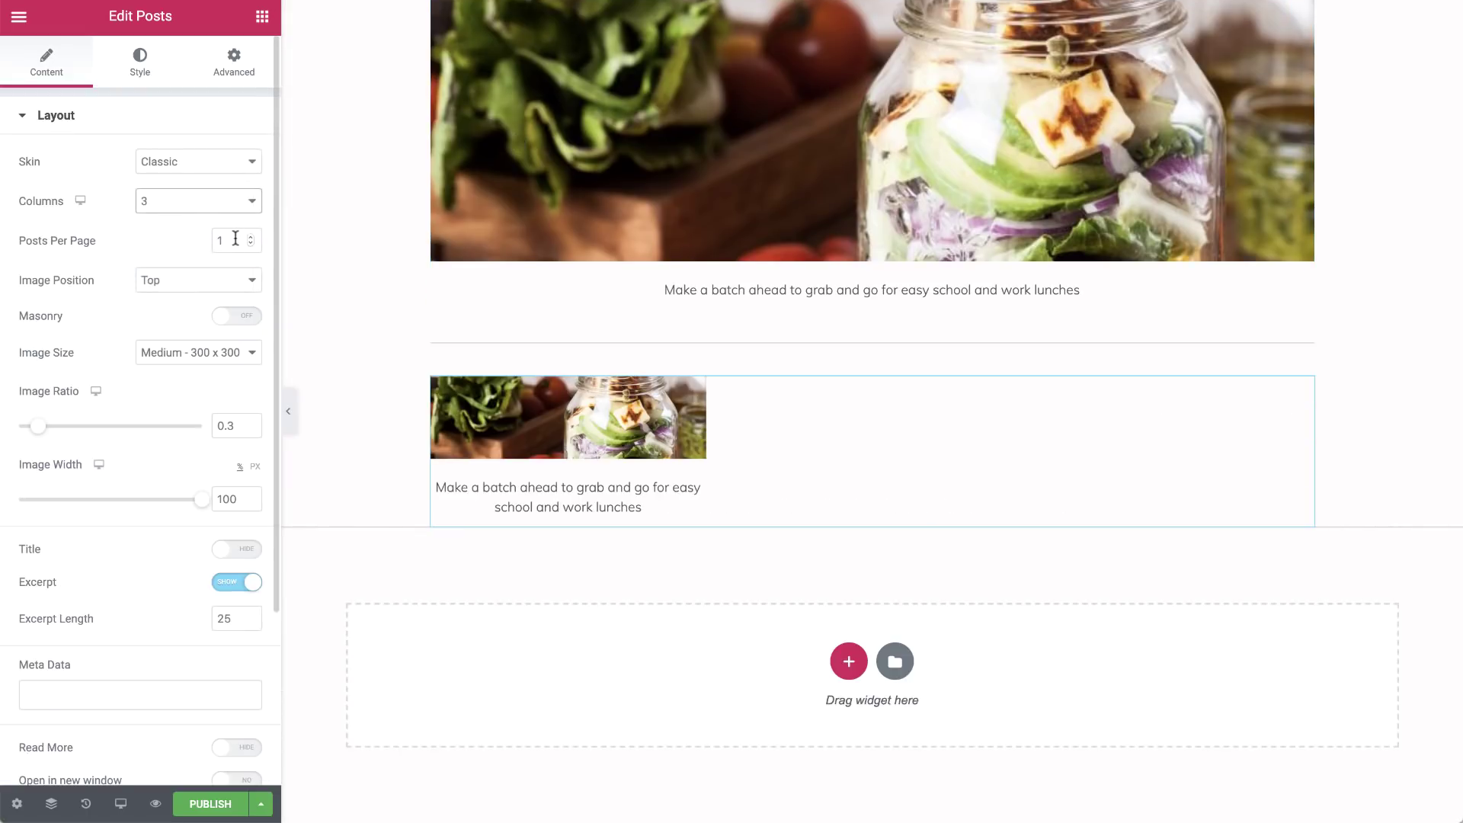
{"action": "left_click", "coordinate": [234, 238]}
{"action": "type", "text": "15"}
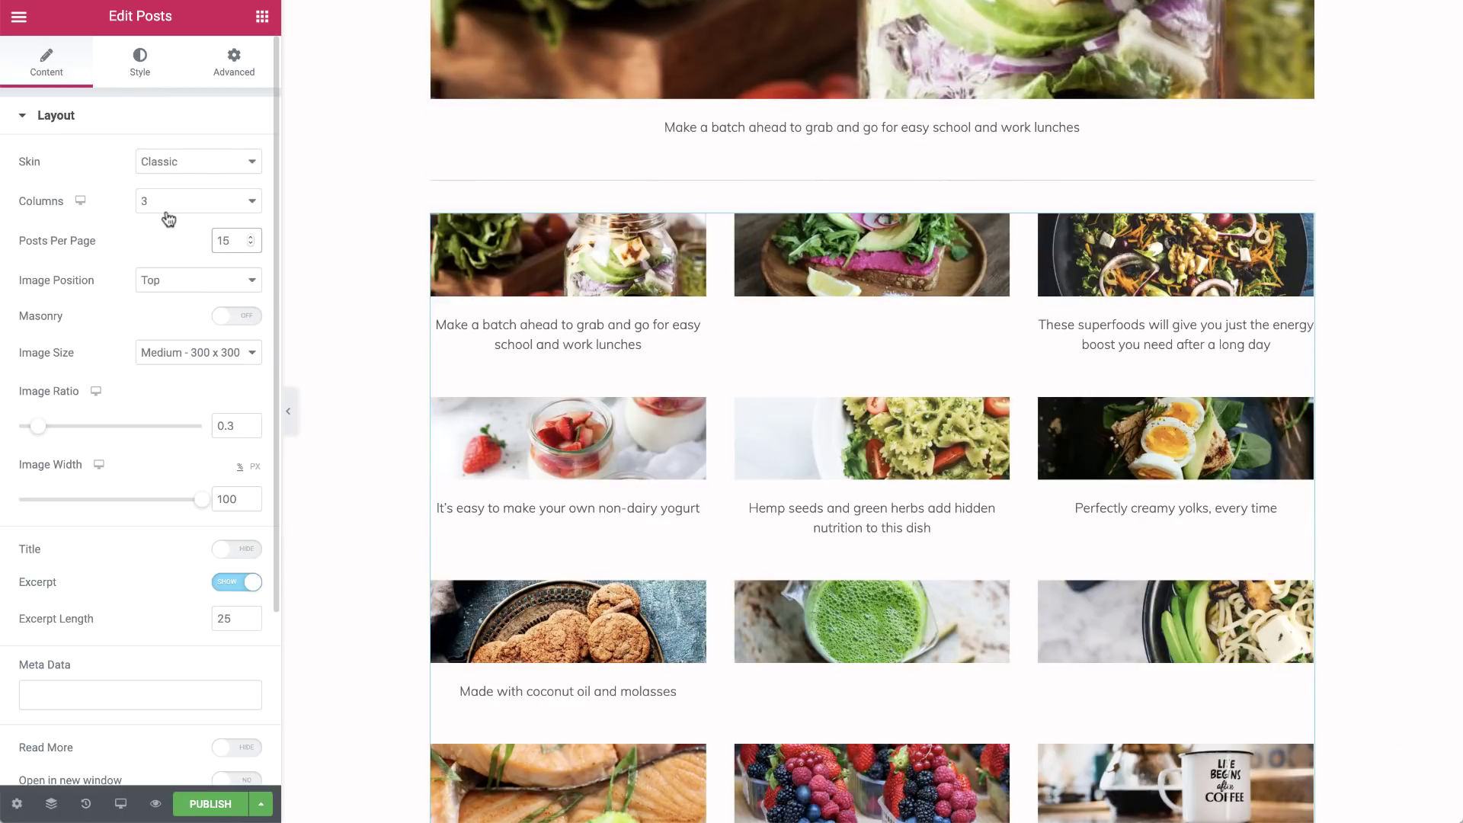
{"action": "double_click", "coordinate": [240, 426]}
{"action": "type", "text": "1"}
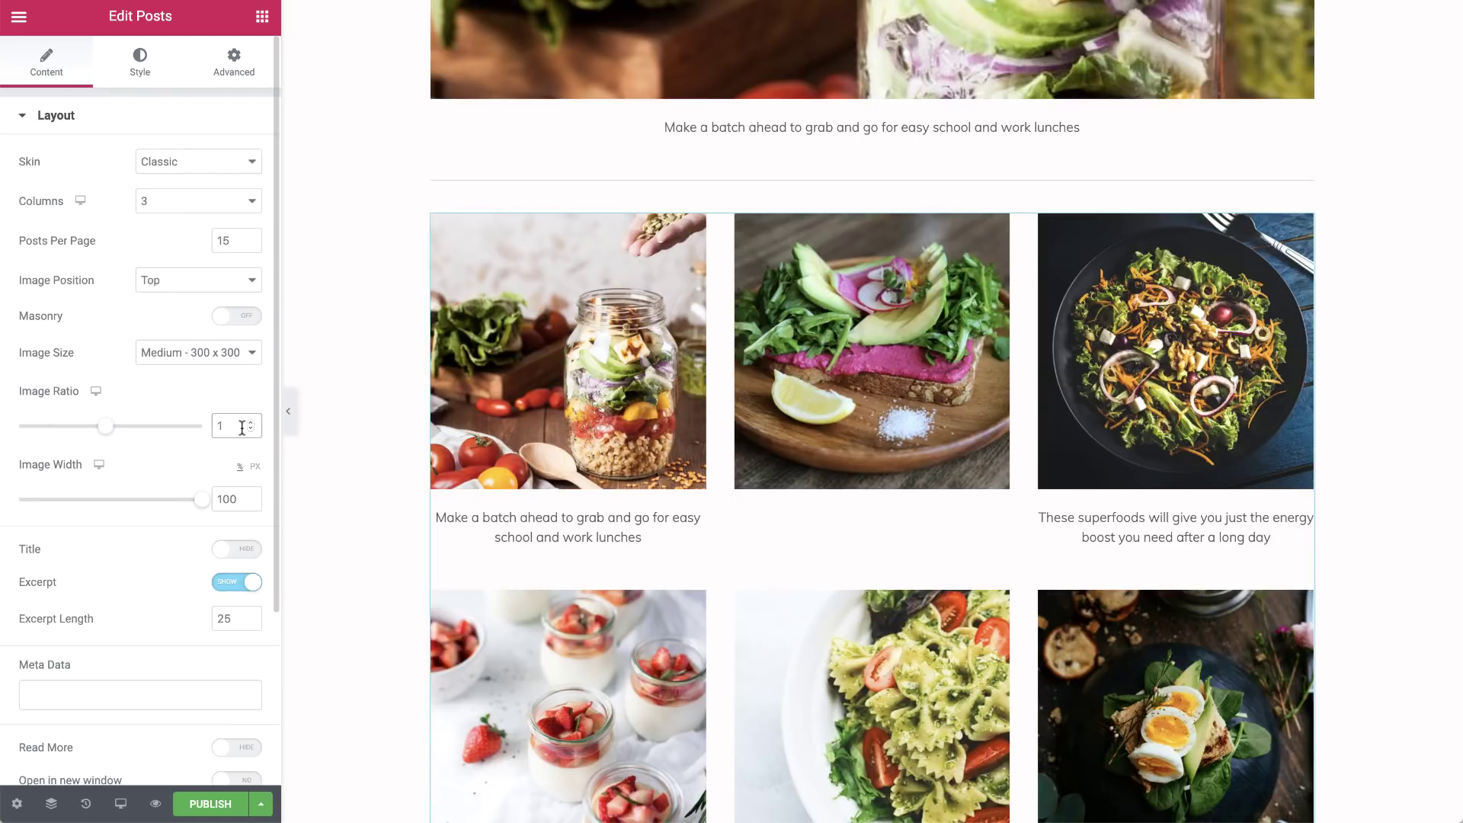
{"action": "left_click", "coordinate": [221, 581]}
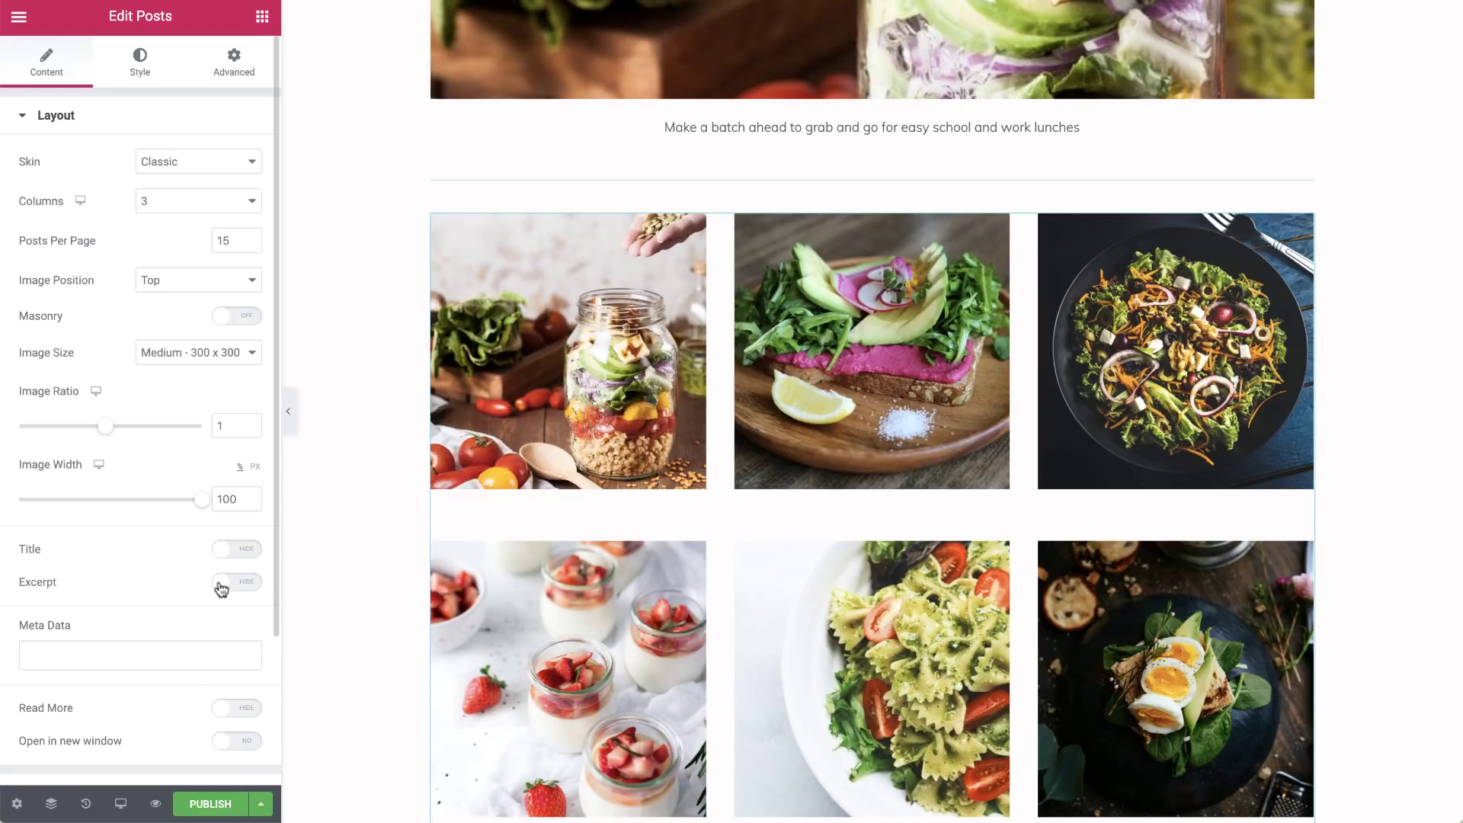
Set the post grid's column gap to 3 and row gap to 0.
{"action": "left_click", "coordinate": [149, 76]}
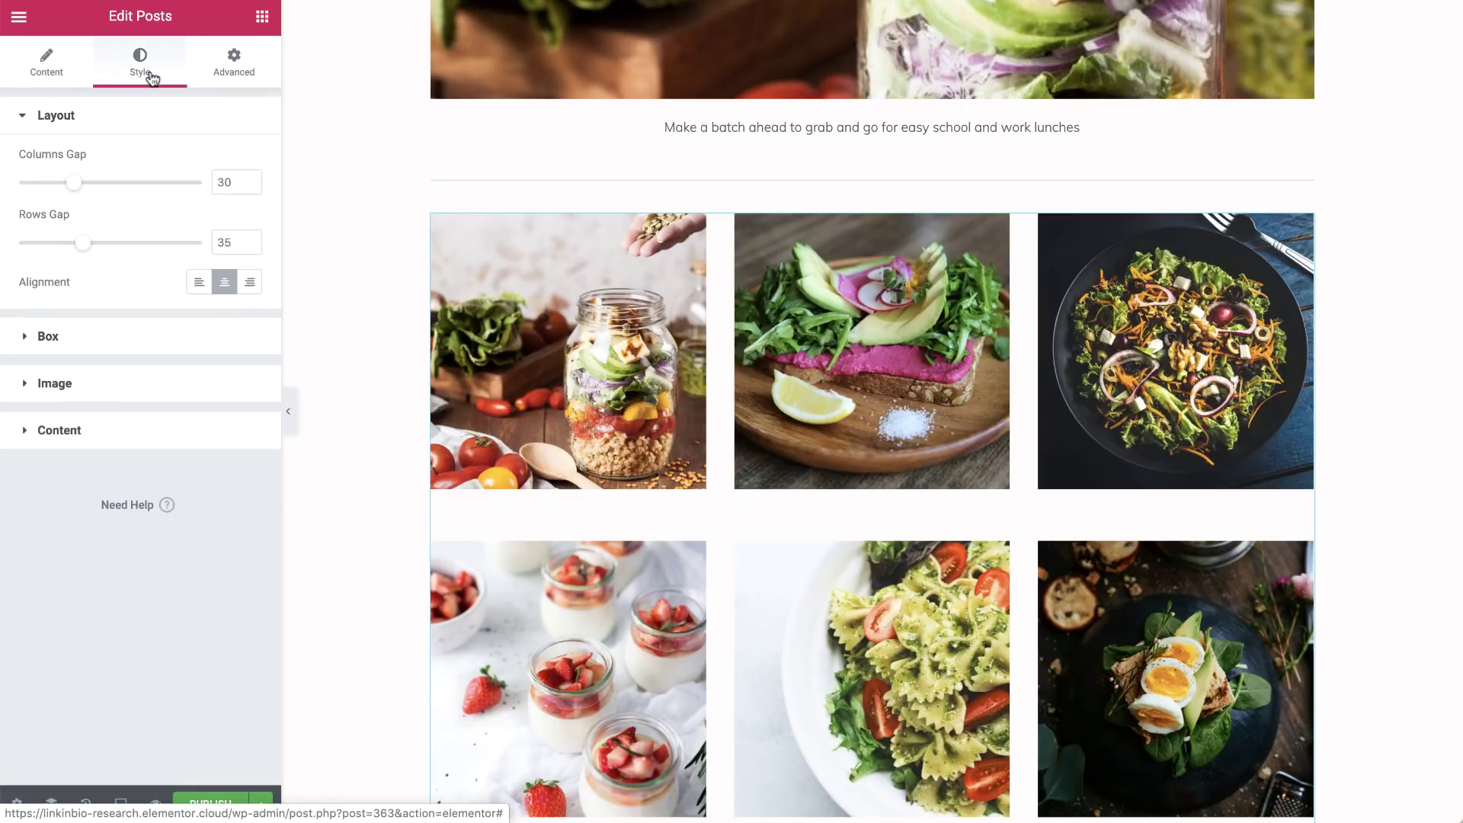
{"action": "double_click", "coordinate": [230, 185]}
{"action": "type", "text": "3"}
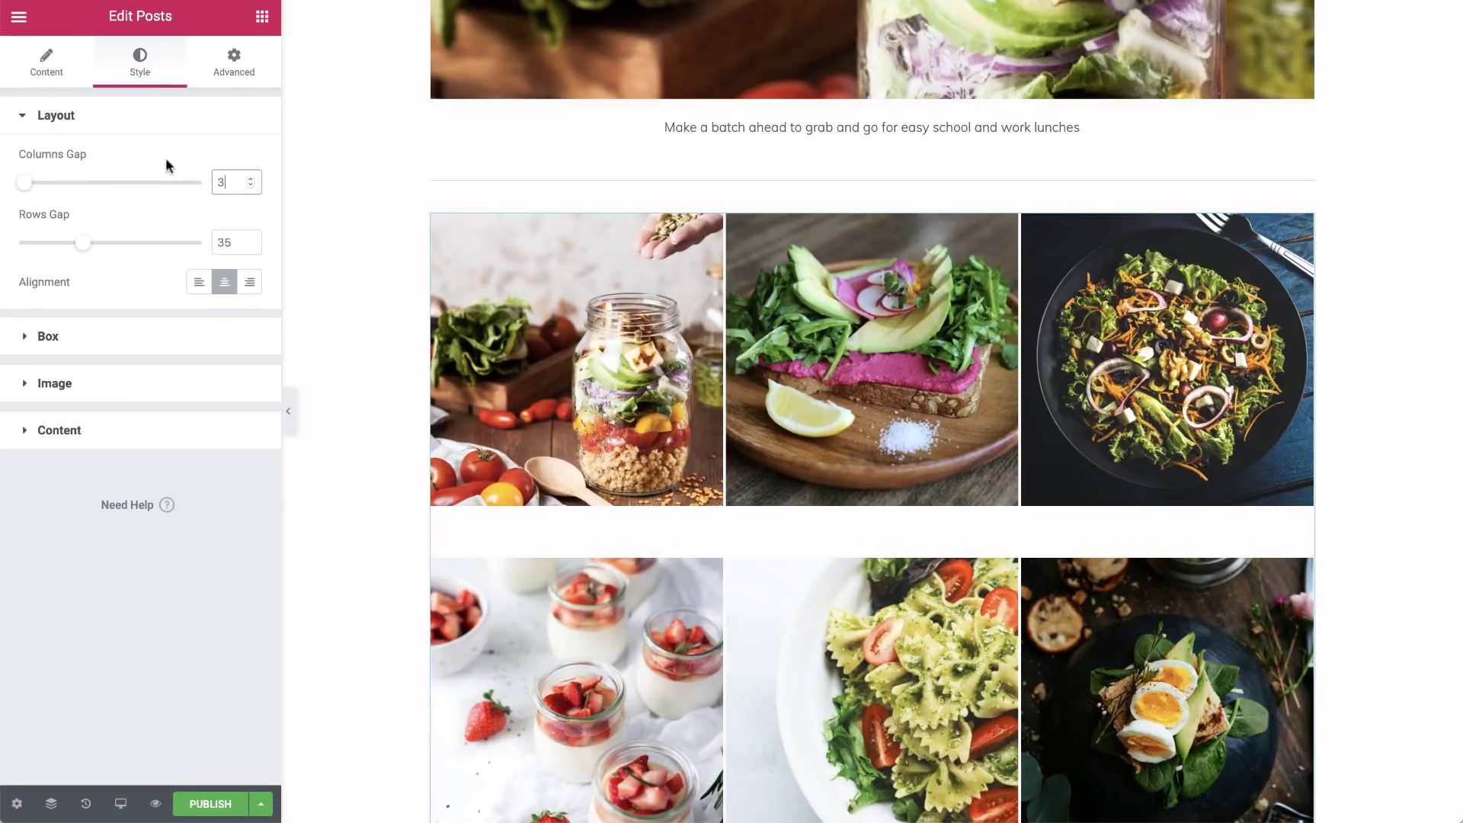
{"action": "double_click", "coordinate": [237, 242]}
{"action": "type", "text": "0"}
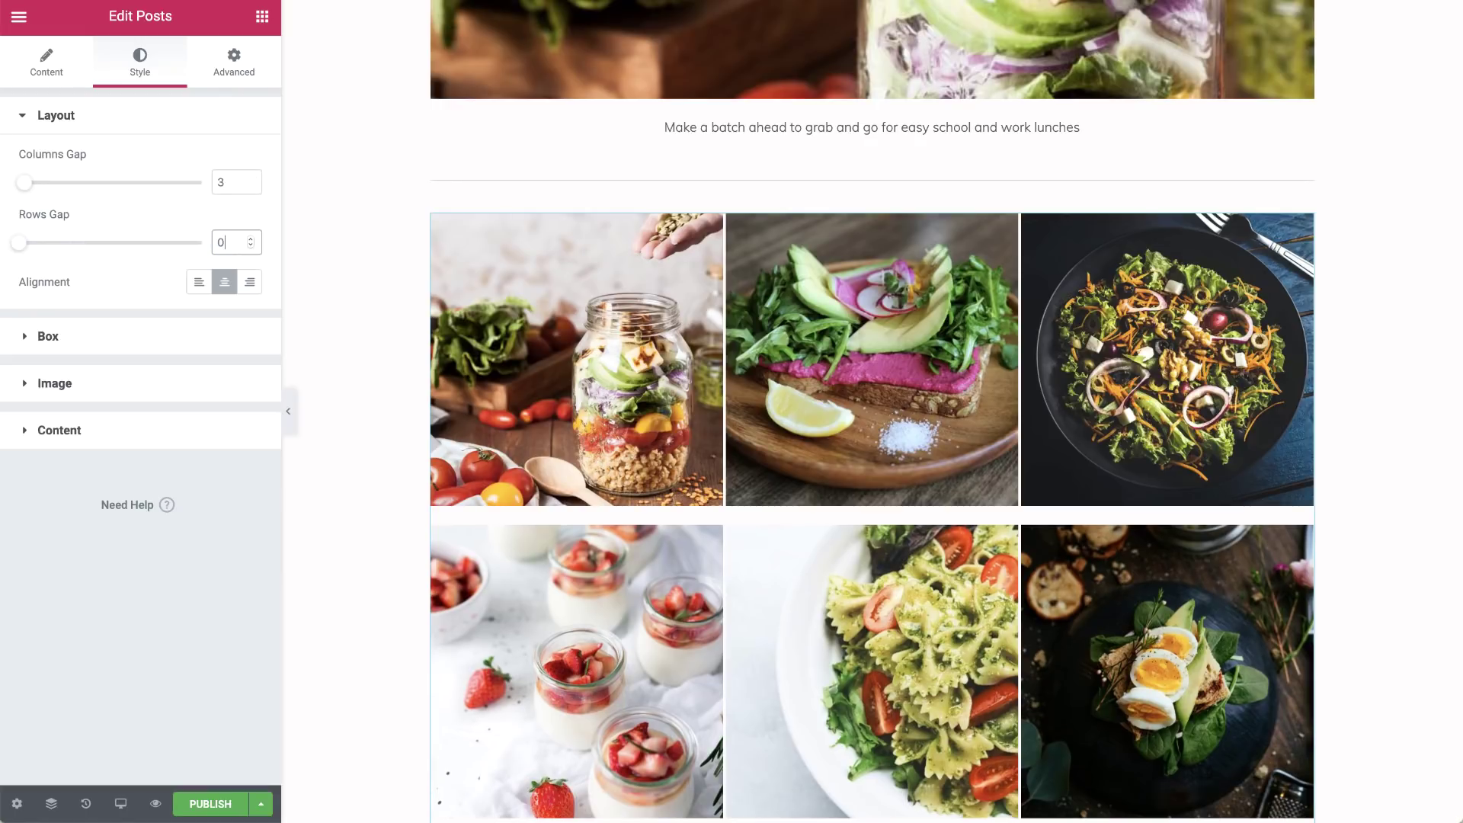
Set the post image spacing to 3 and hide the panel for a full-width preview.
{"action": "left_click", "coordinate": [207, 384]}
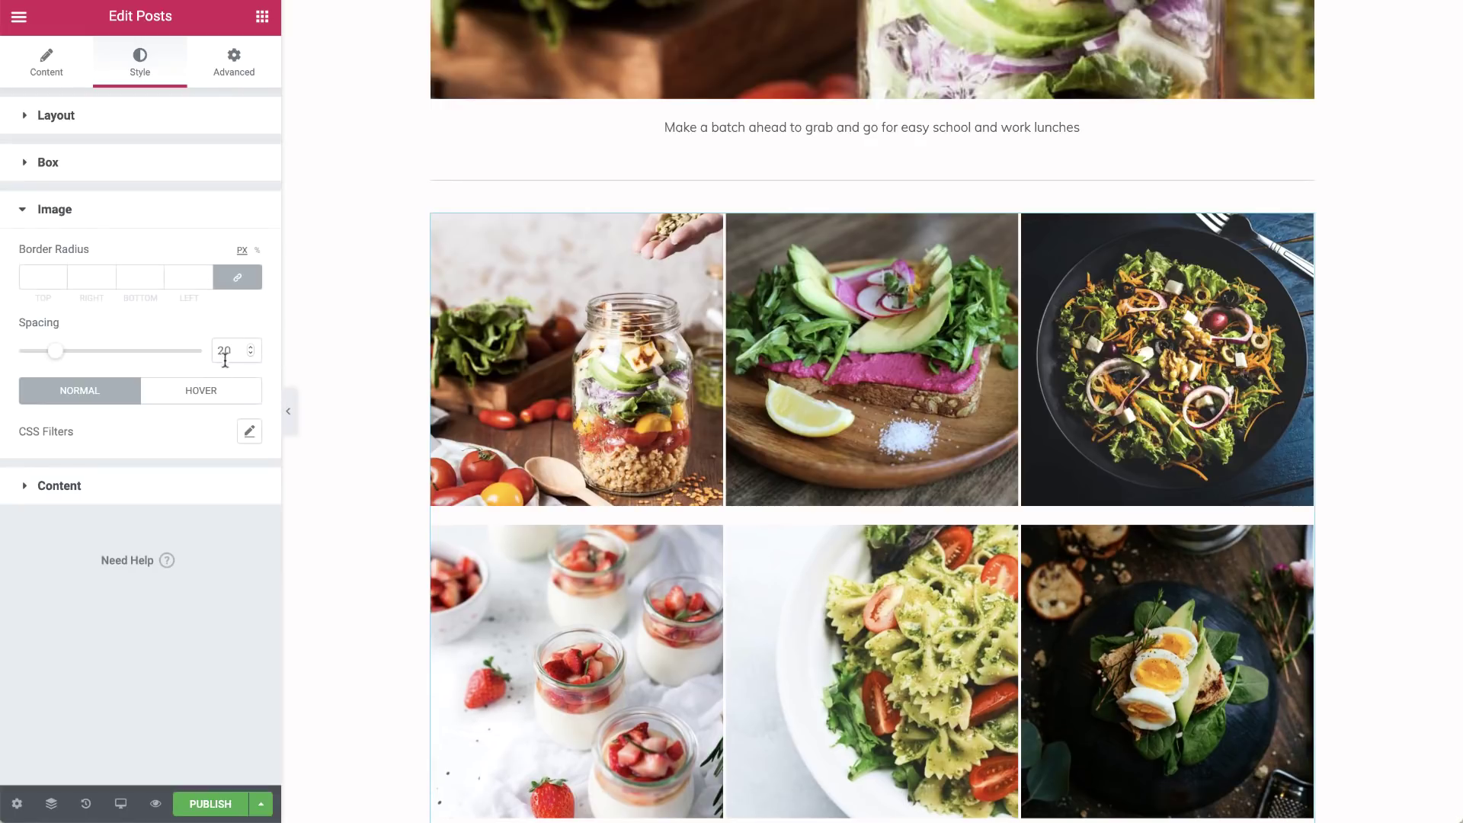
{"action": "double_click", "coordinate": [226, 351]}
{"action": "type", "text": "3"}
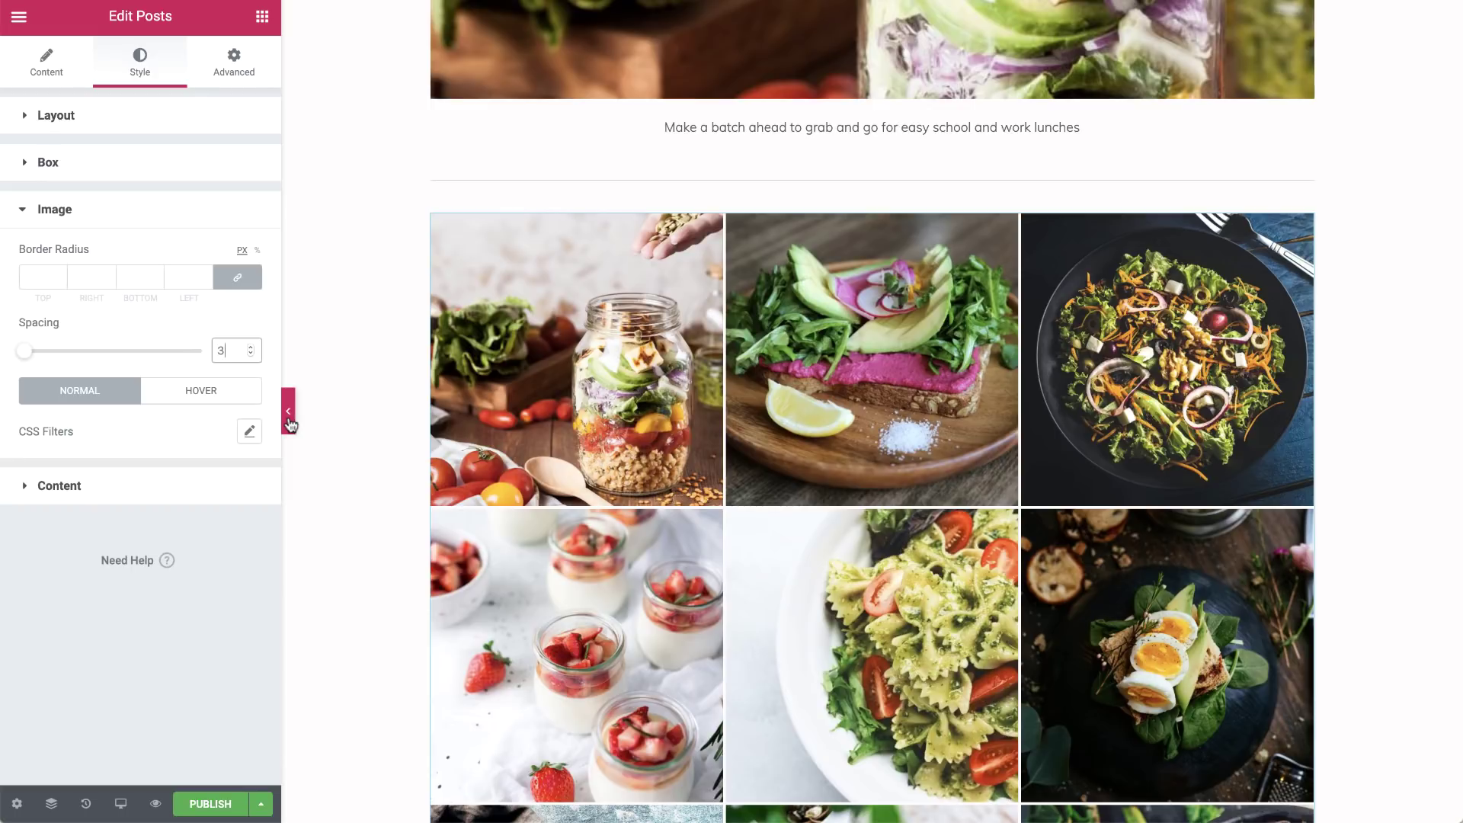
{"action": "left_click", "coordinate": [289, 421]}
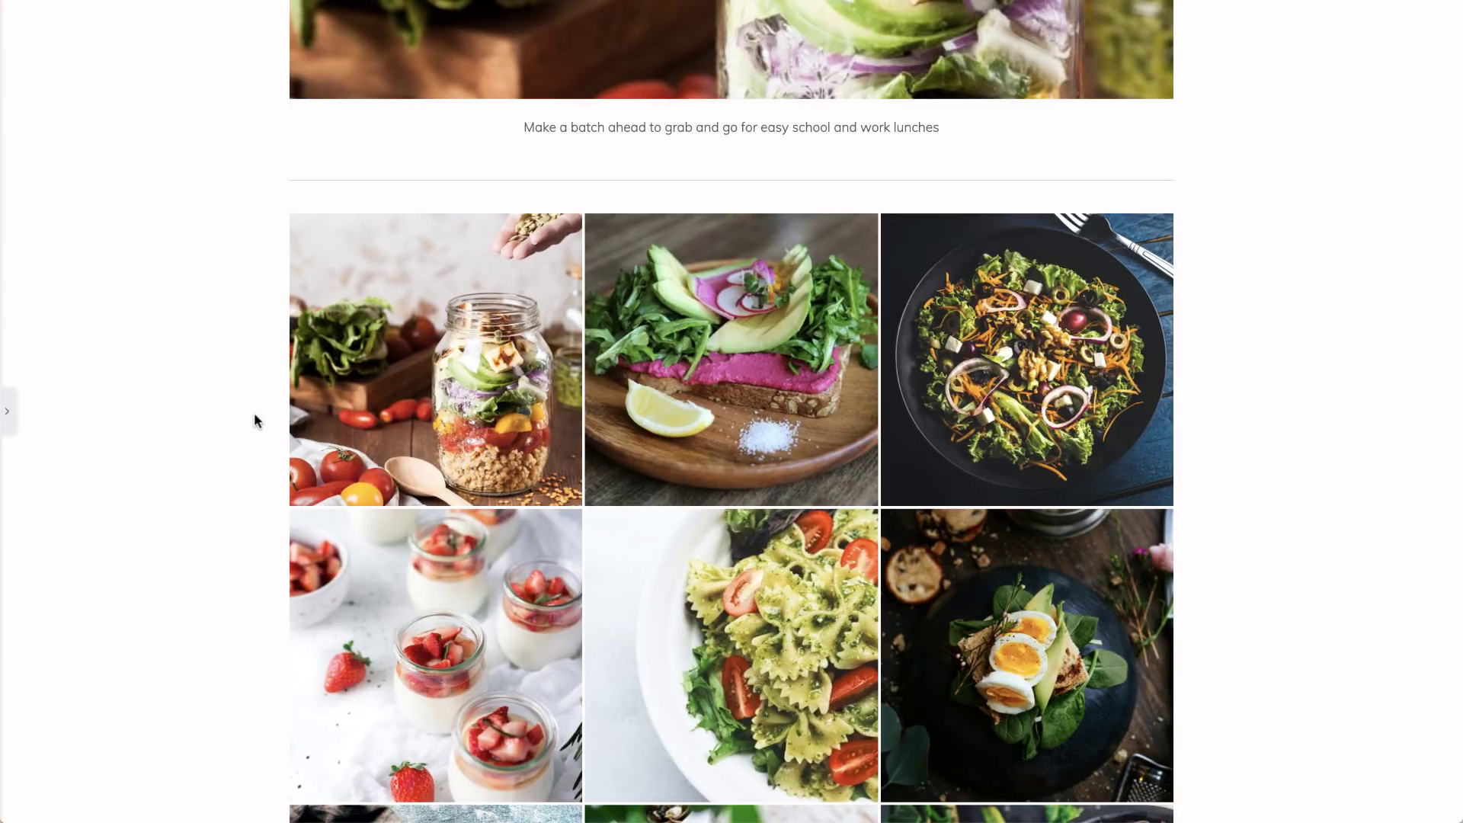
Scroll the full-width preview to check the photo grid, then bring the editing panel back.
{"action": "scroll", "coordinate": [254, 413], "scroll_direction": "up", "scroll_amount": 5}
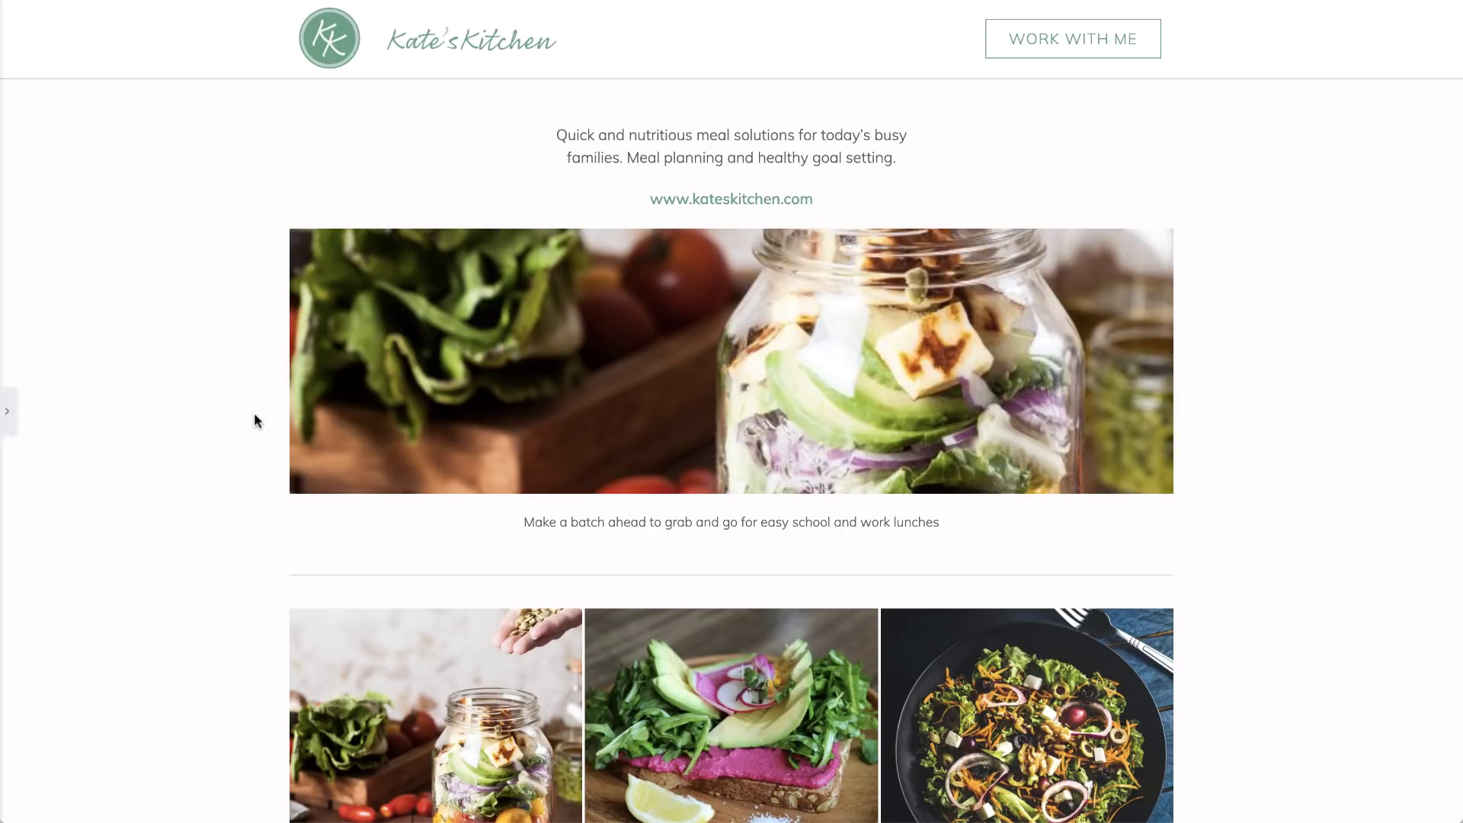
{"action": "scroll", "coordinate": [254, 413], "scroll_direction": "down", "scroll_amount": 15}
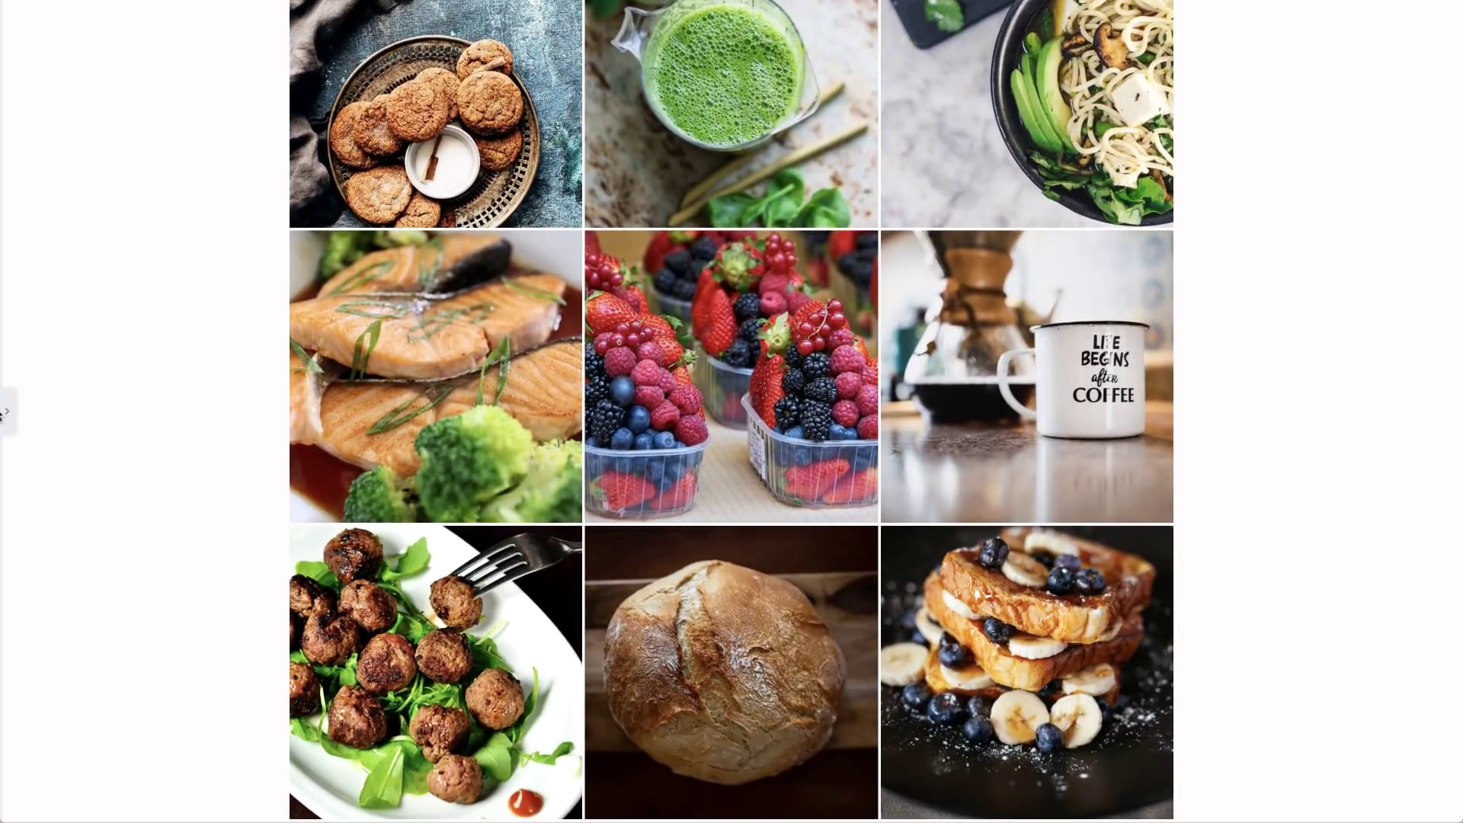
{"action": "left_click", "coordinate": [5, 413]}
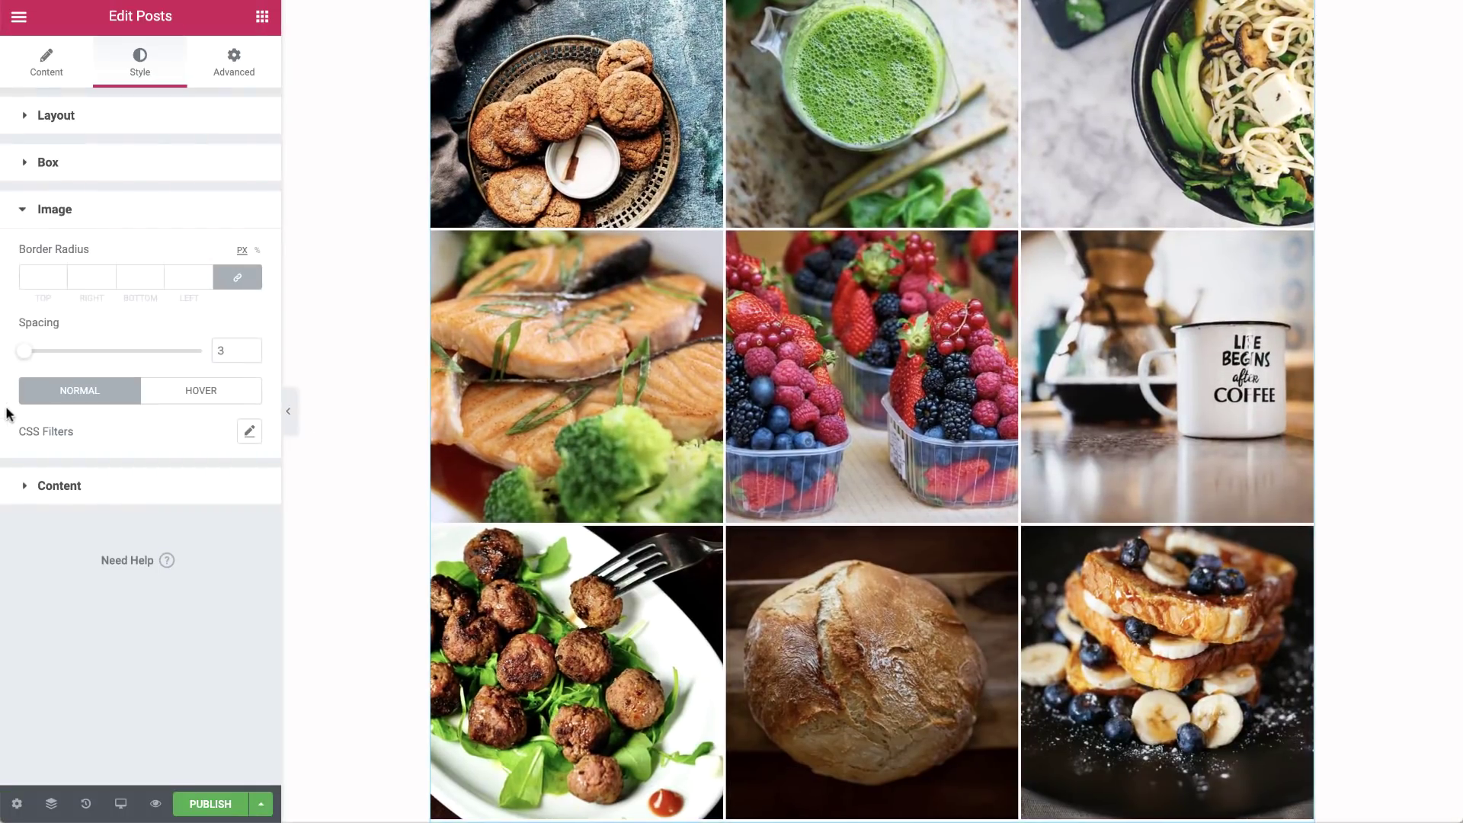
Preview the page at mobile size and set the featured post to Hide On Mobile.
{"action": "left_click", "coordinate": [121, 803]}
{"action": "left_click", "coordinate": [136, 765]}
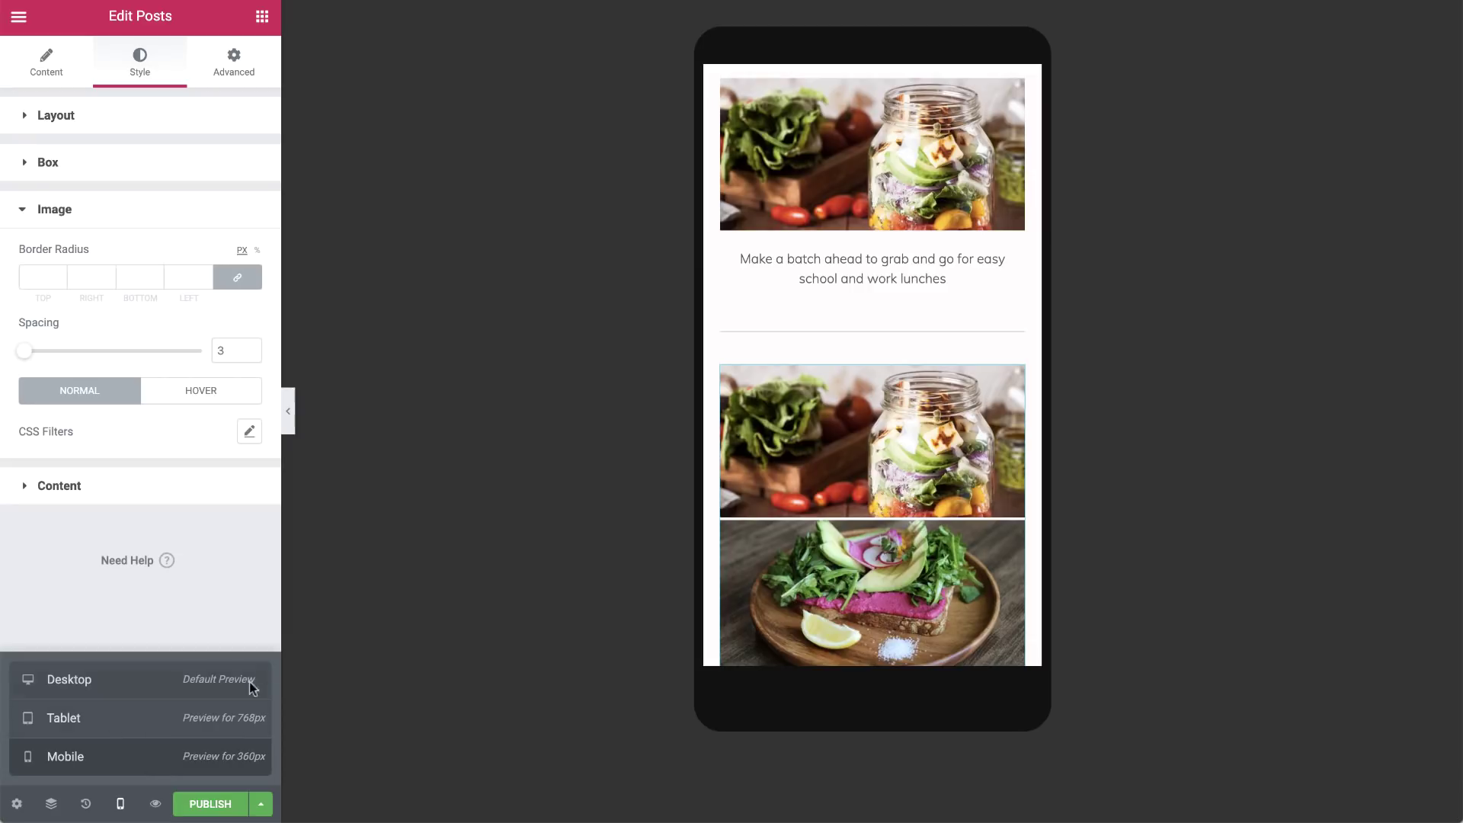
{"action": "left_click", "coordinate": [817, 120]}
{"action": "left_click", "coordinate": [211, 62]}
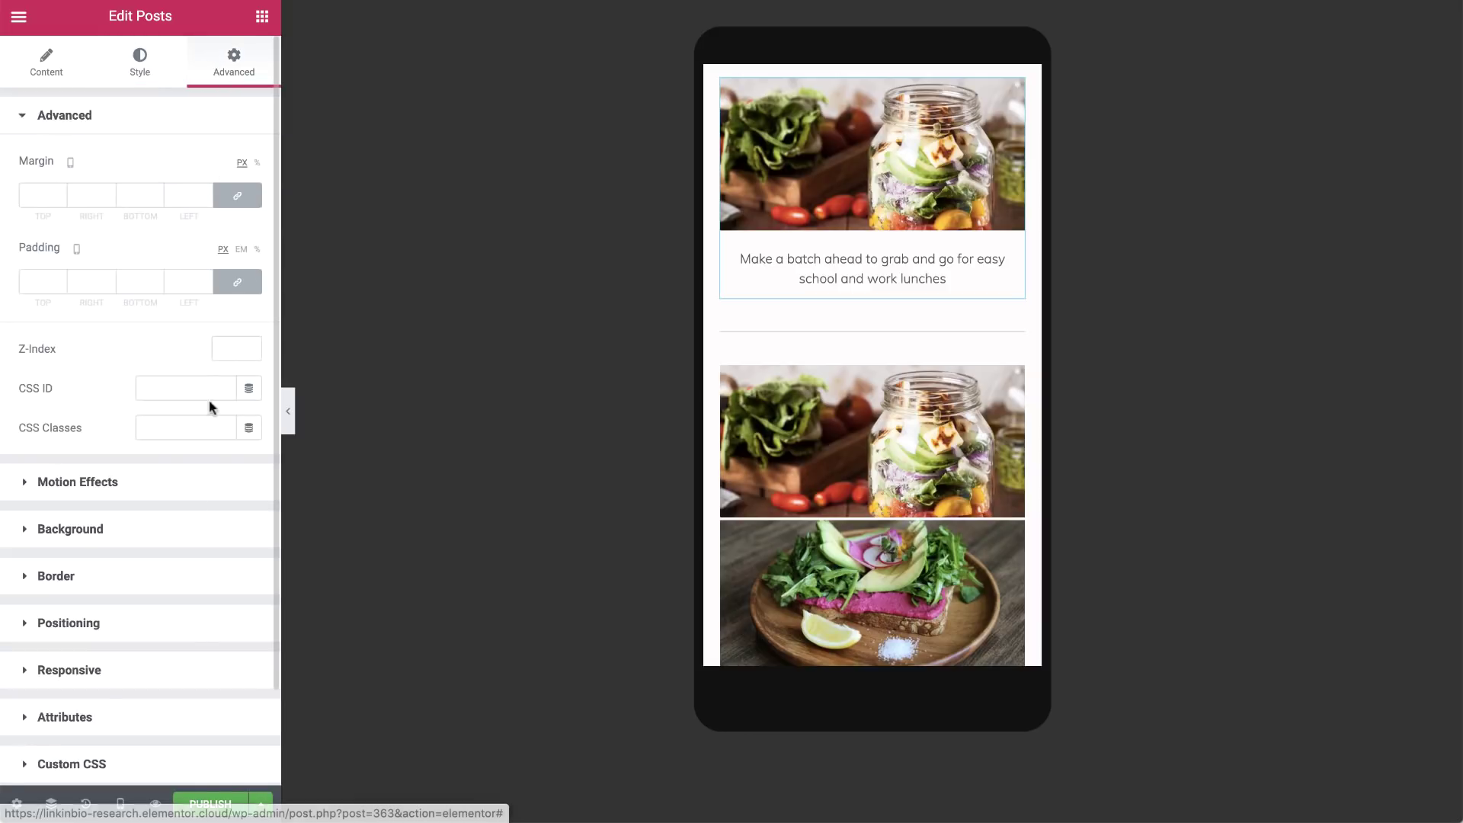
{"action": "left_click", "coordinate": [196, 671]}
{"action": "left_click", "coordinate": [252, 502]}
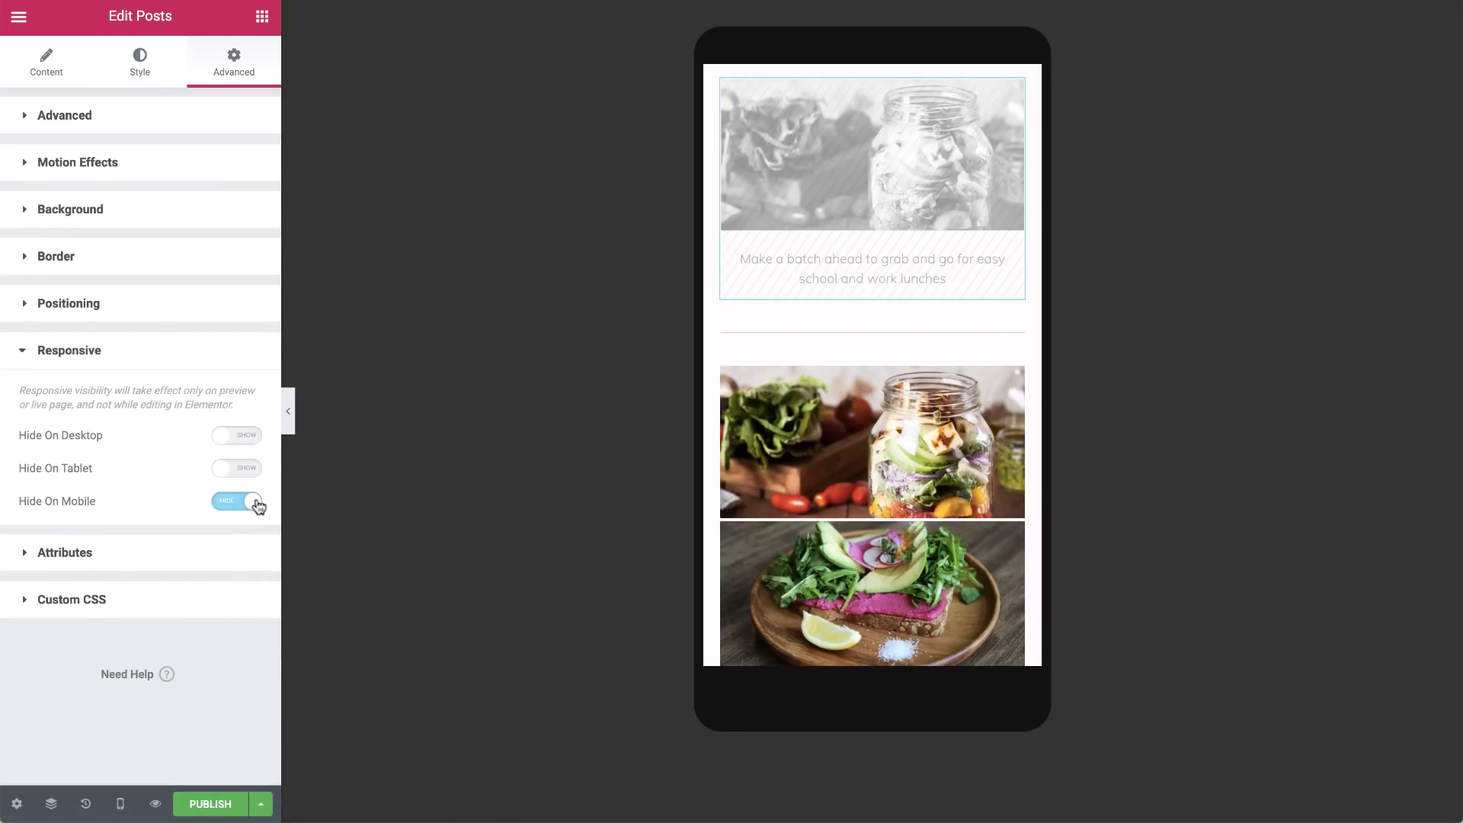
Set the divider below the featured post to Hide On Mobile as well.
{"action": "left_click", "coordinate": [731, 335]}
{"action": "left_click", "coordinate": [242, 64]}
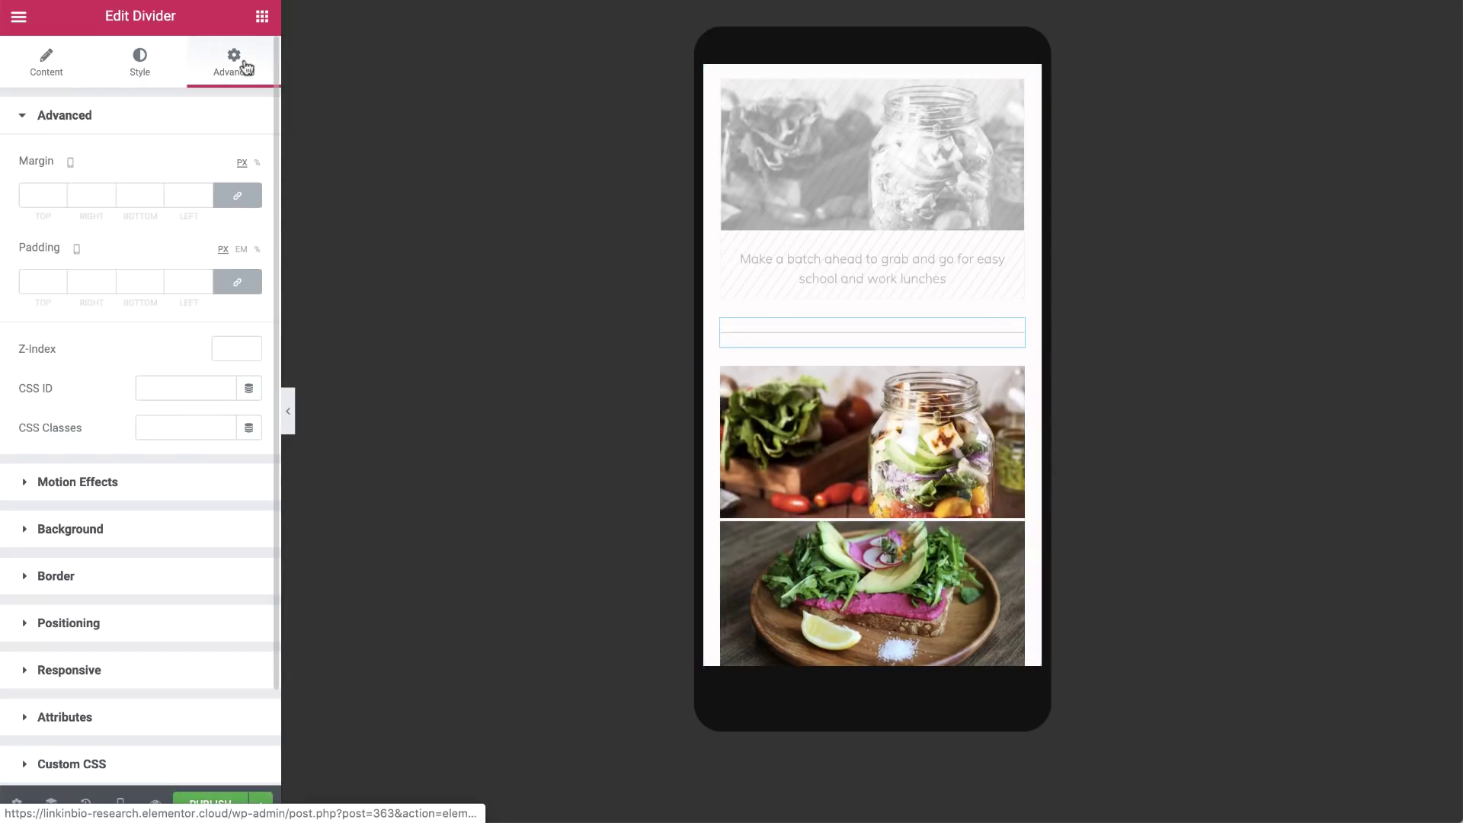
{"action": "left_click", "coordinate": [239, 671]}
{"action": "left_click", "coordinate": [248, 501]}
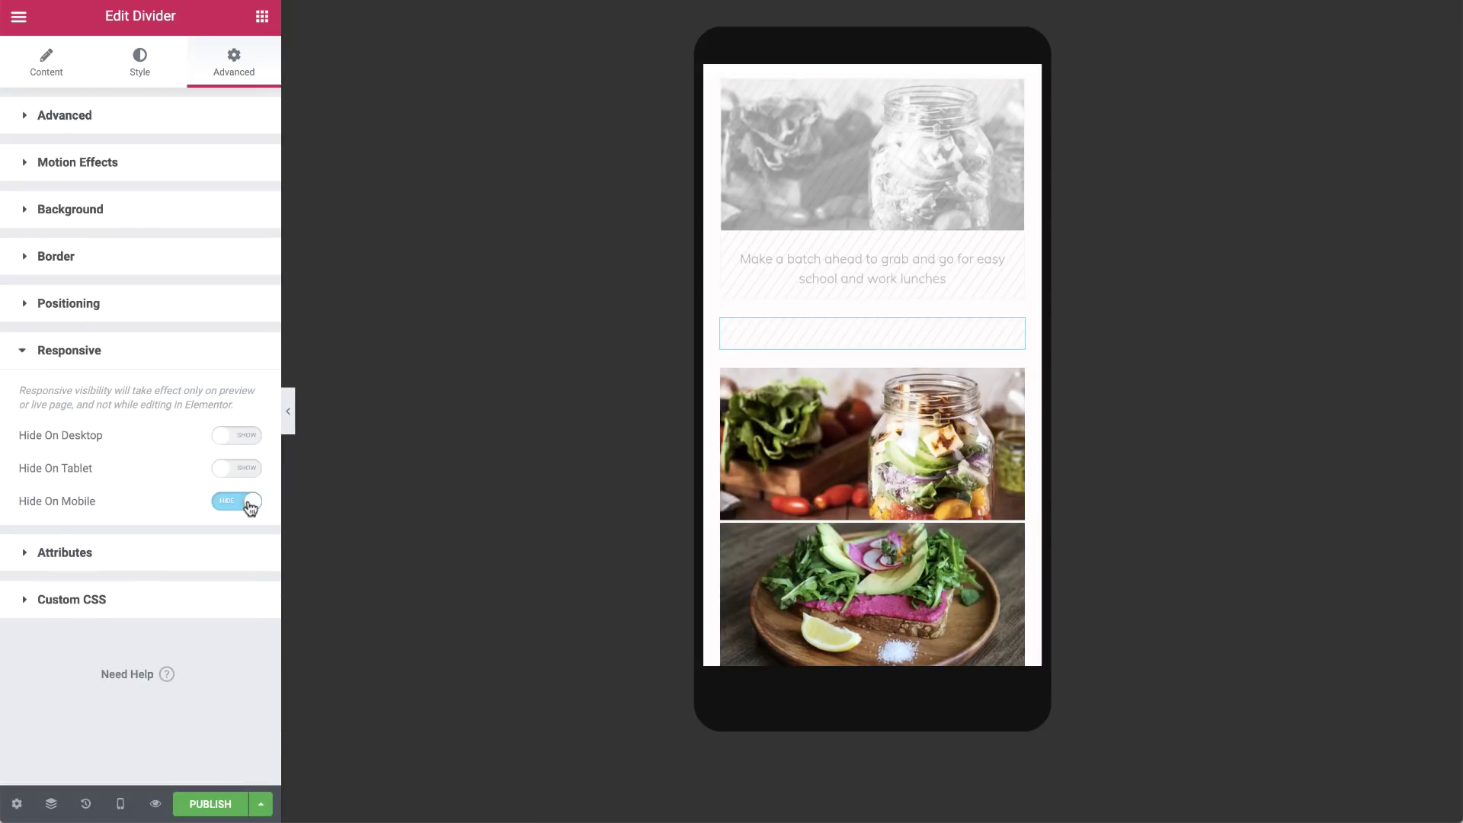
Give the mobile post grid 3 columns and image ratio 1 for square photos.
{"action": "scroll", "coordinate": [802, 474], "scroll_direction": "down", "scroll_amount": 3}
{"action": "left_click", "coordinate": [801, 474]}
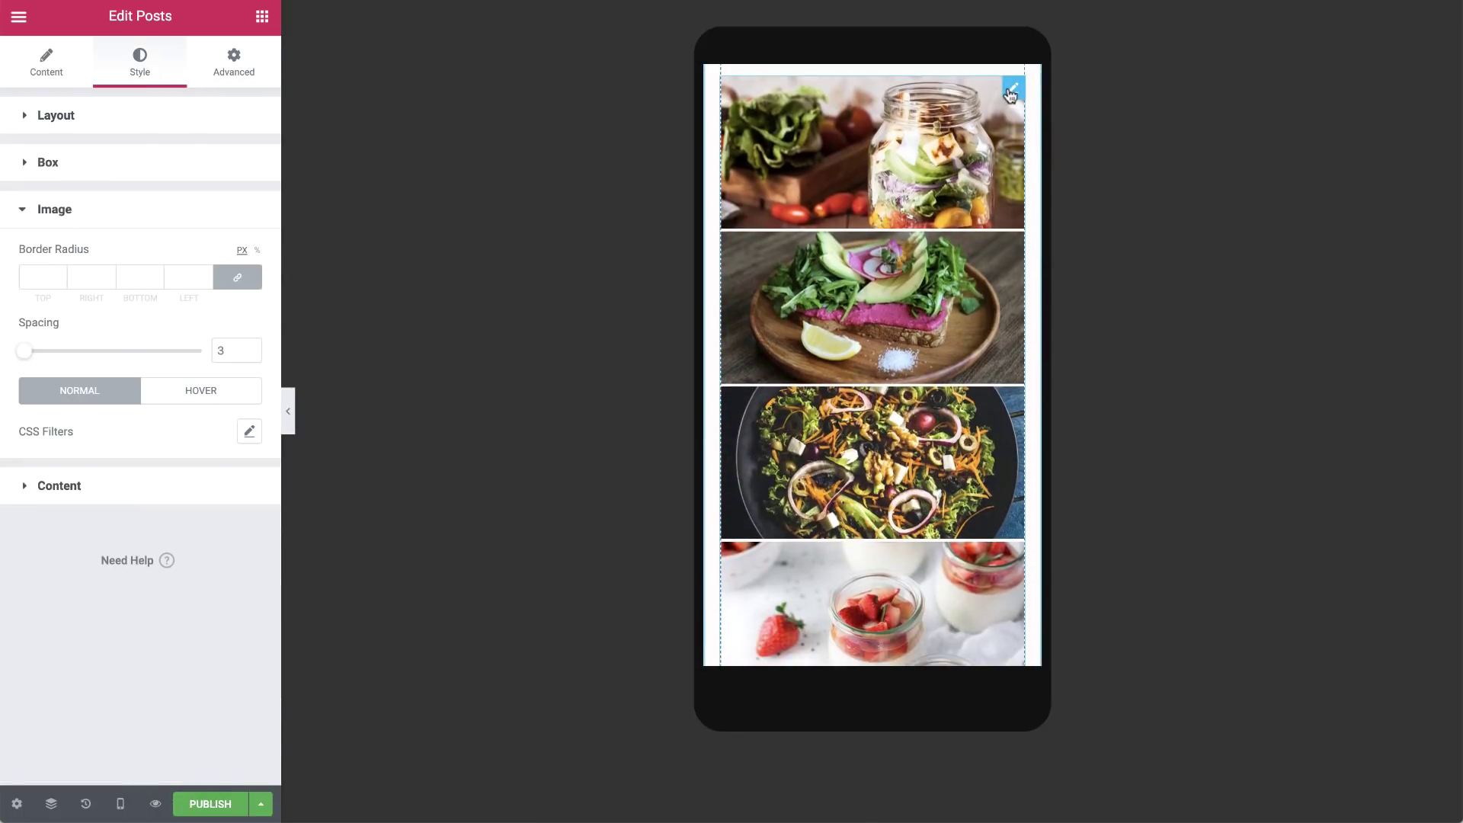
{"action": "left_click", "coordinate": [49, 58]}
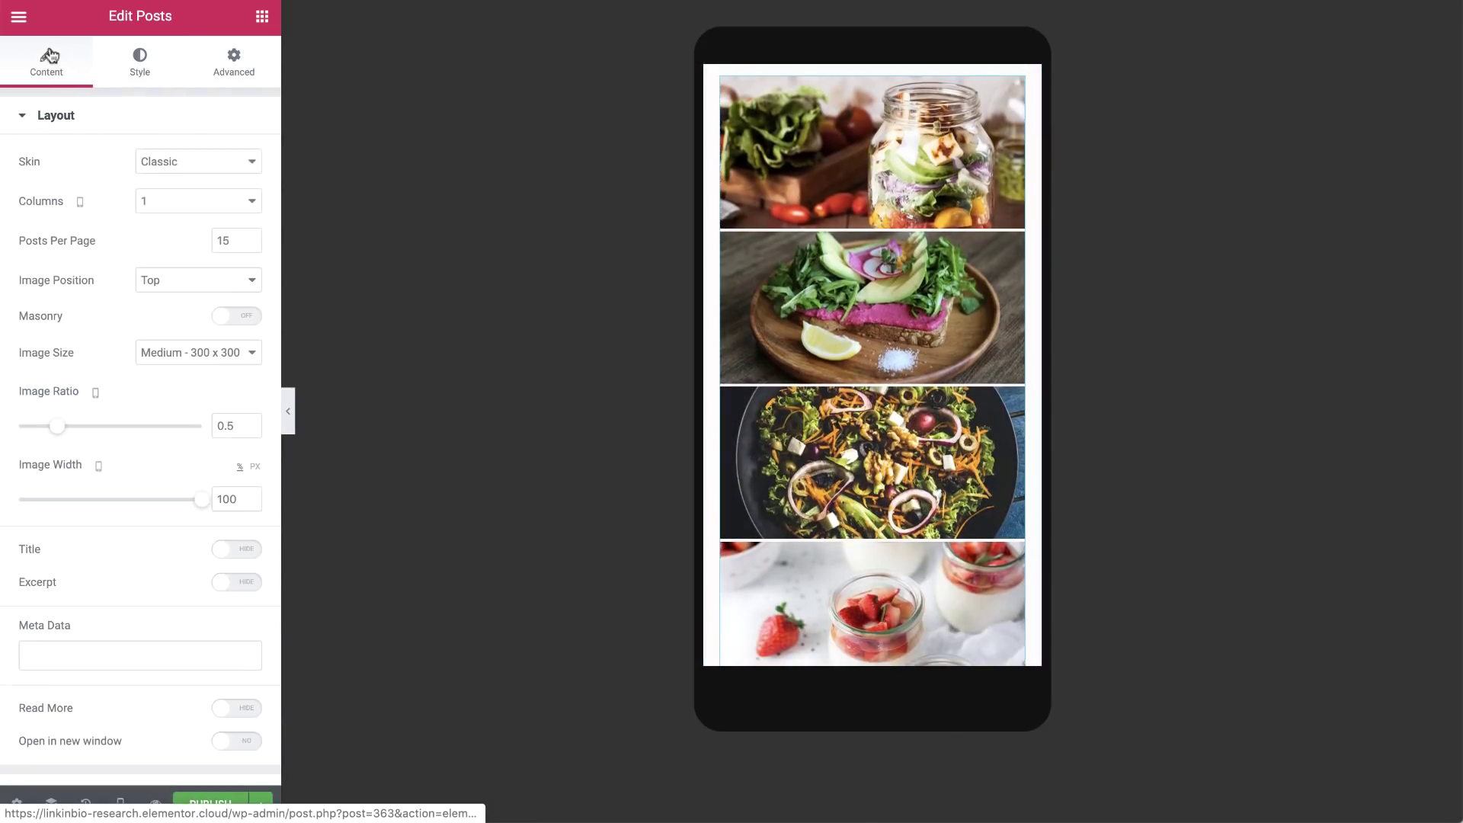
{"action": "left_click", "coordinate": [173, 202]}
{"action": "left_click", "coordinate": [187, 237]}
{"action": "double_click", "coordinate": [227, 425]}
{"action": "type", "text": "1"}
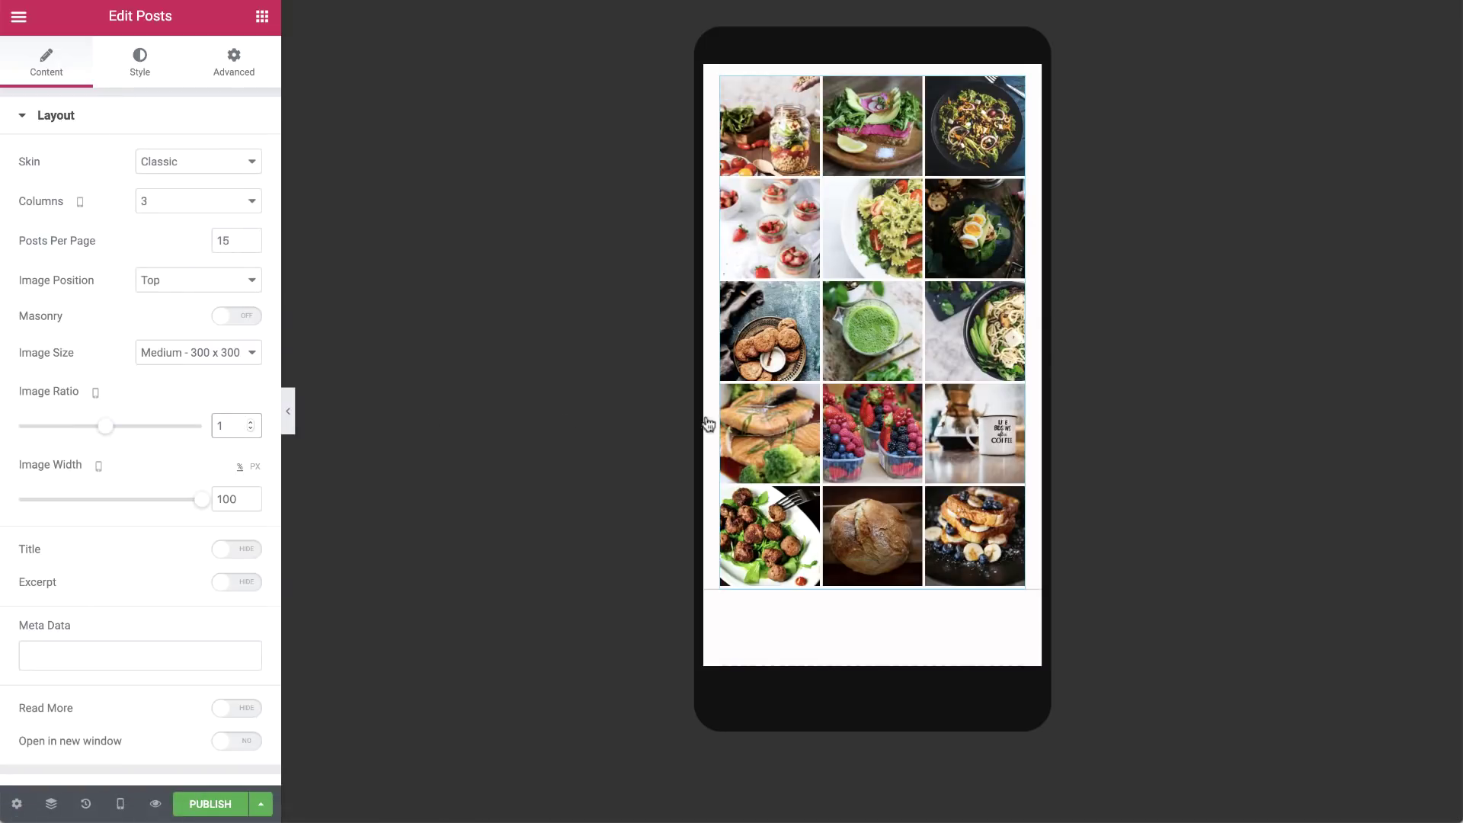
Clear the posts section's side padding on mobile and publish the page.
{"action": "scroll", "coordinate": [851, 416], "scroll_direction": "up", "scroll_amount": 4}
{"action": "scroll", "coordinate": [851, 415], "scroll_direction": "up", "scroll_amount": 5}
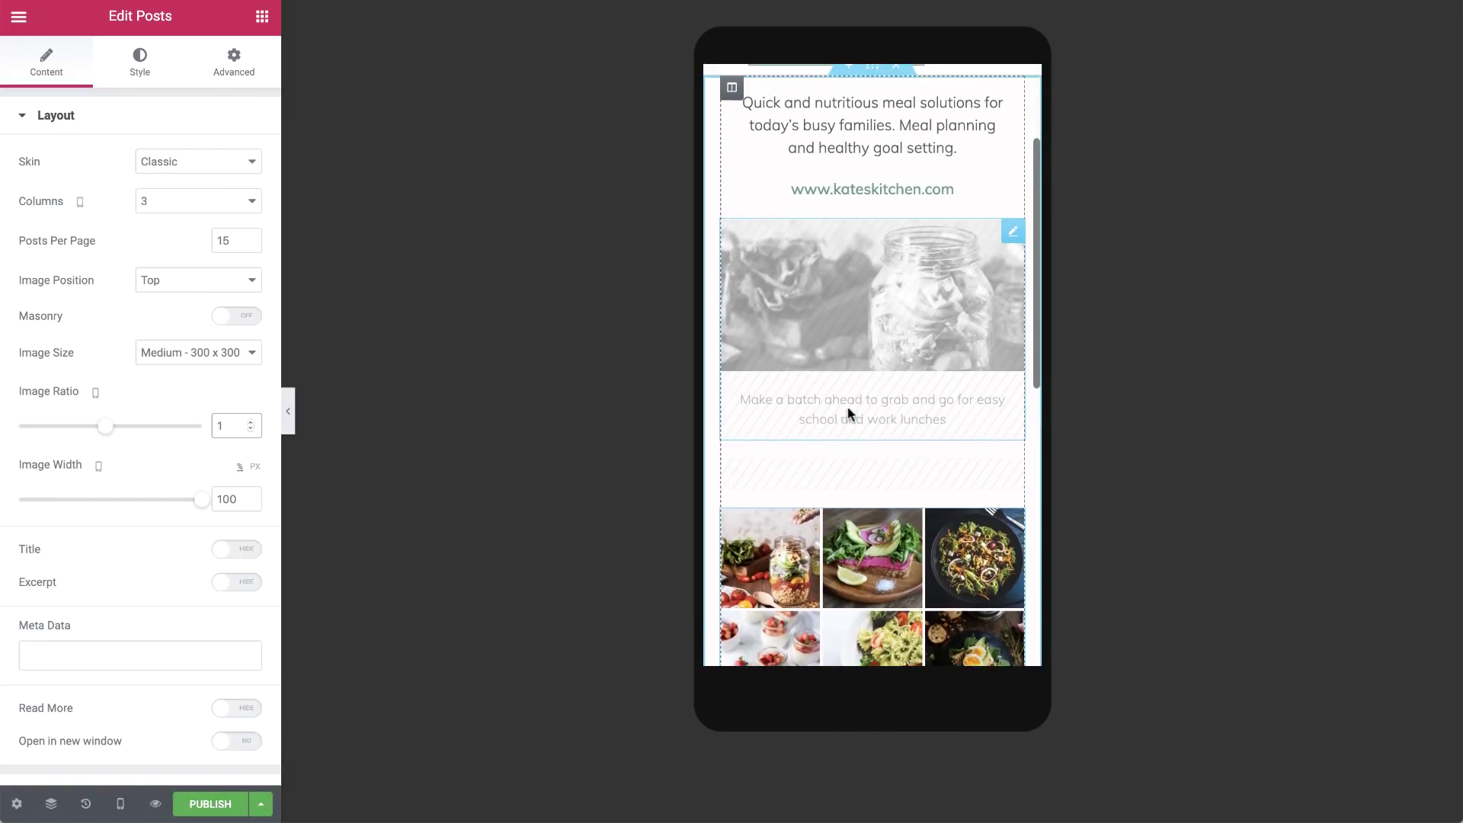
{"action": "left_click", "coordinate": [866, 221]}
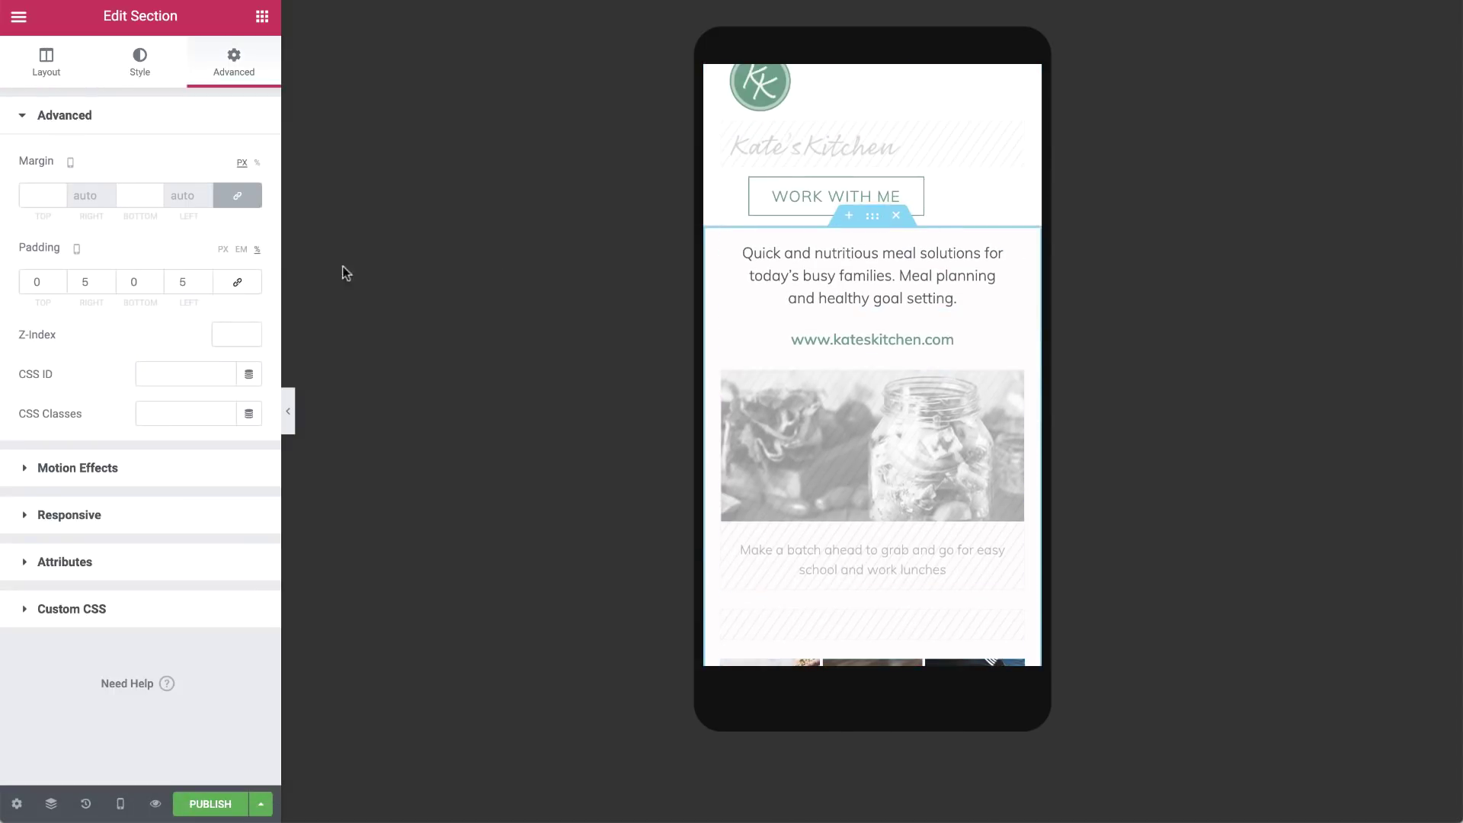
{"action": "left_click", "coordinate": [184, 282]}
{"action": "left_click", "coordinate": [189, 257]}
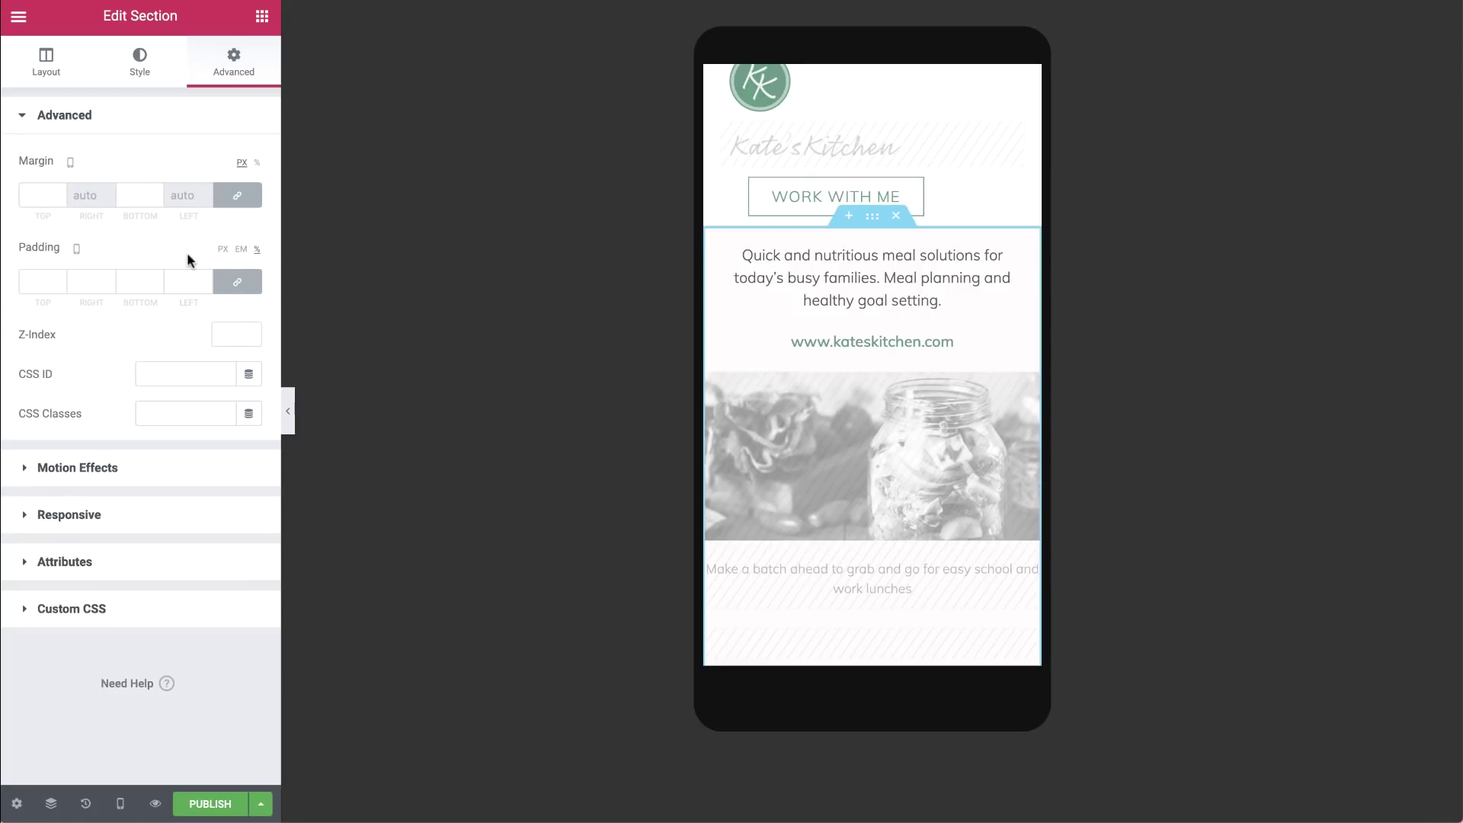
{"action": "left_click", "coordinate": [187, 263]}
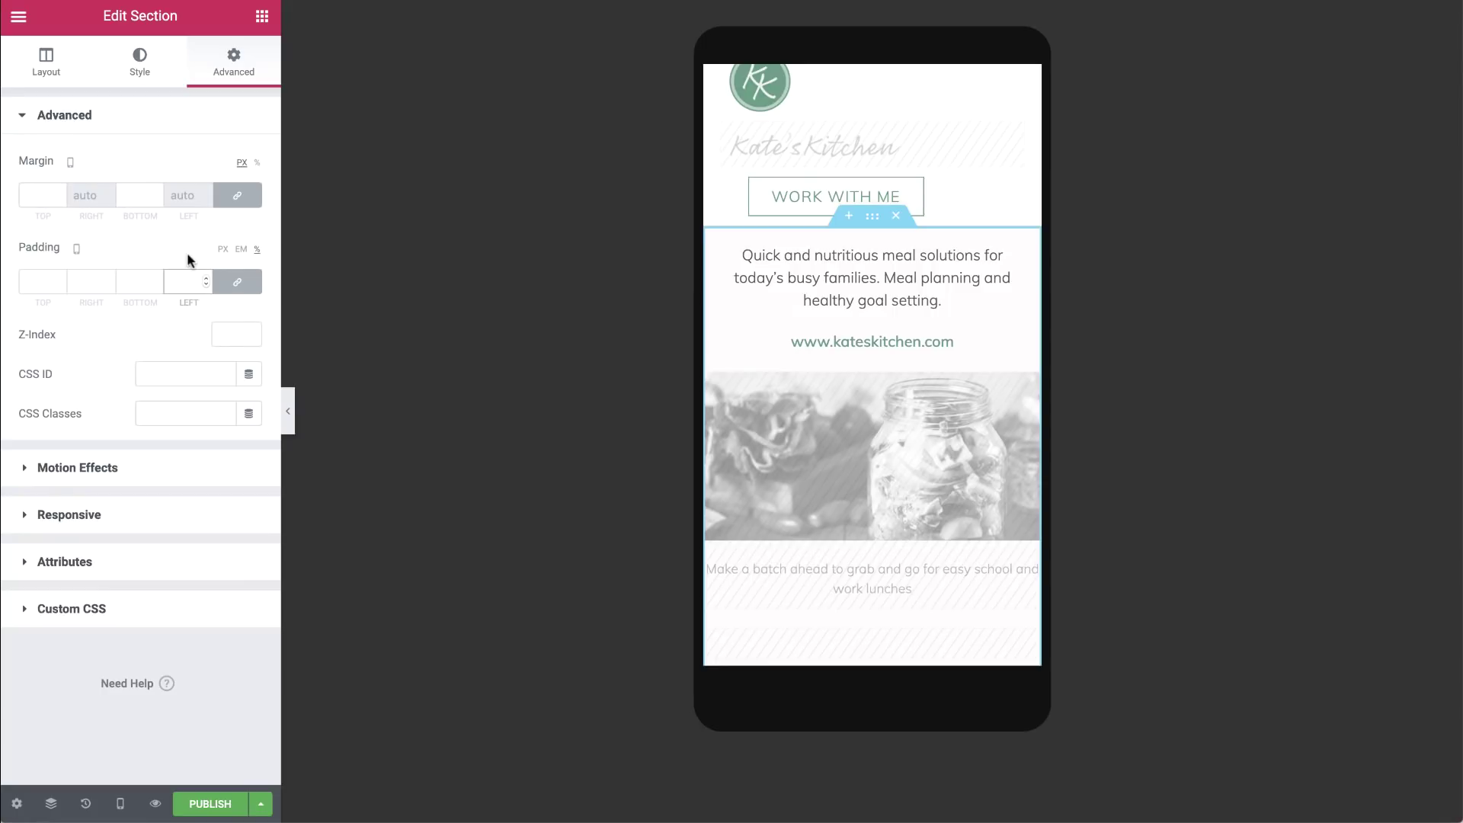
{"action": "left_click", "coordinate": [217, 806]}
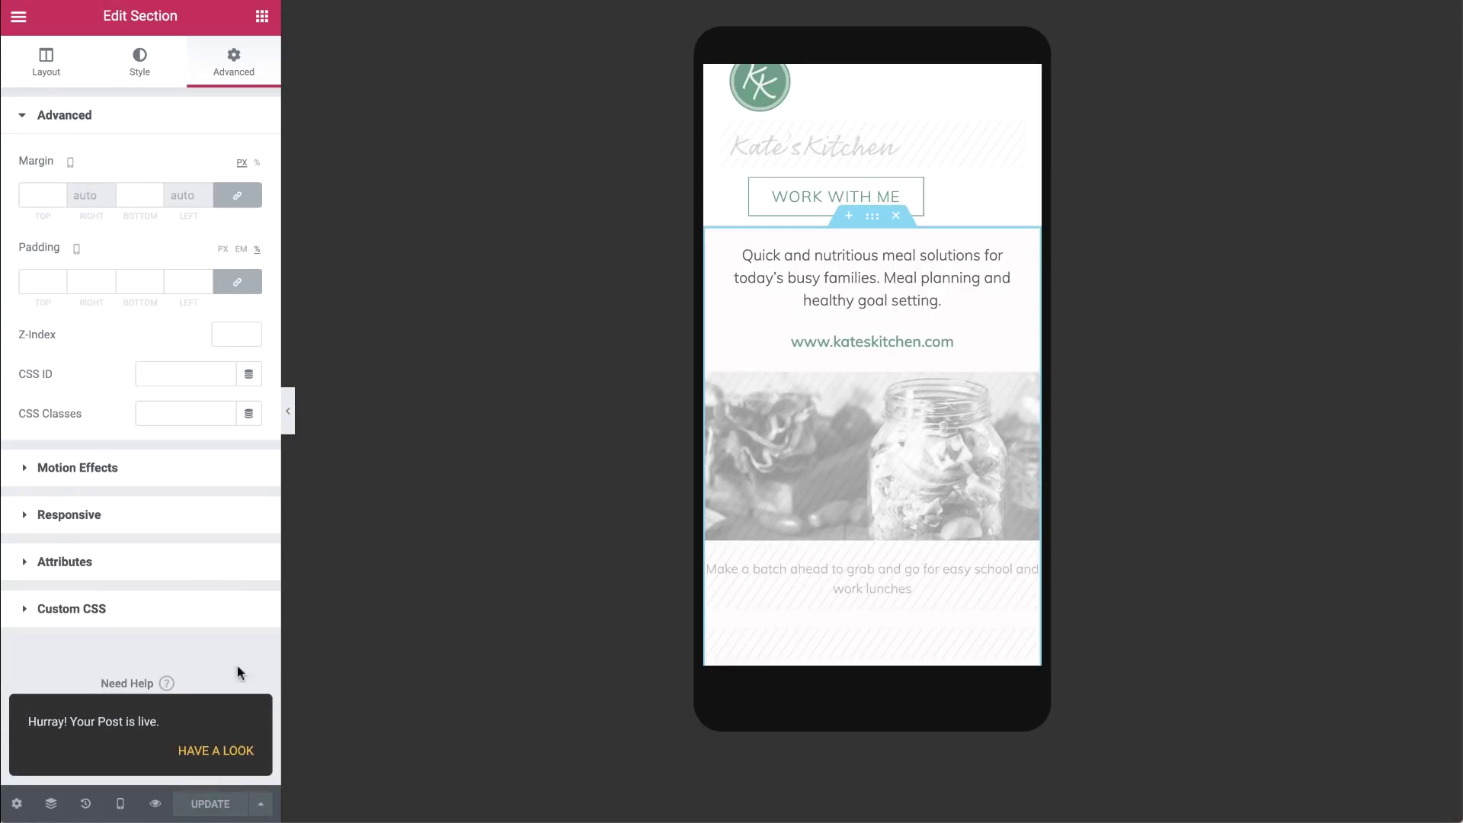
Preview the live page and confirm the first grid photo opens its recipe page.
{"action": "left_click", "coordinate": [288, 411]}
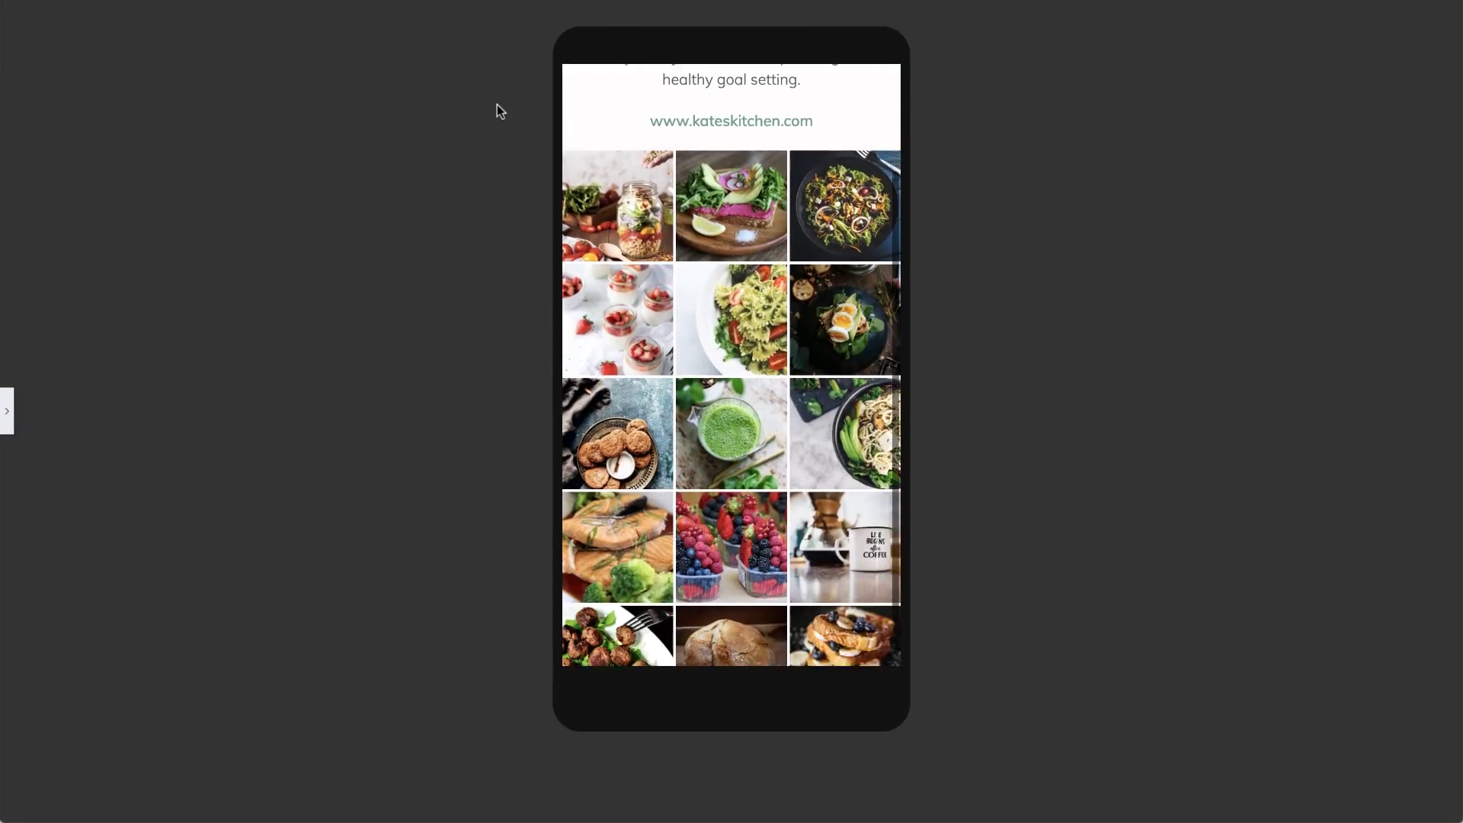
{"action": "left_click", "coordinate": [599, 149]}
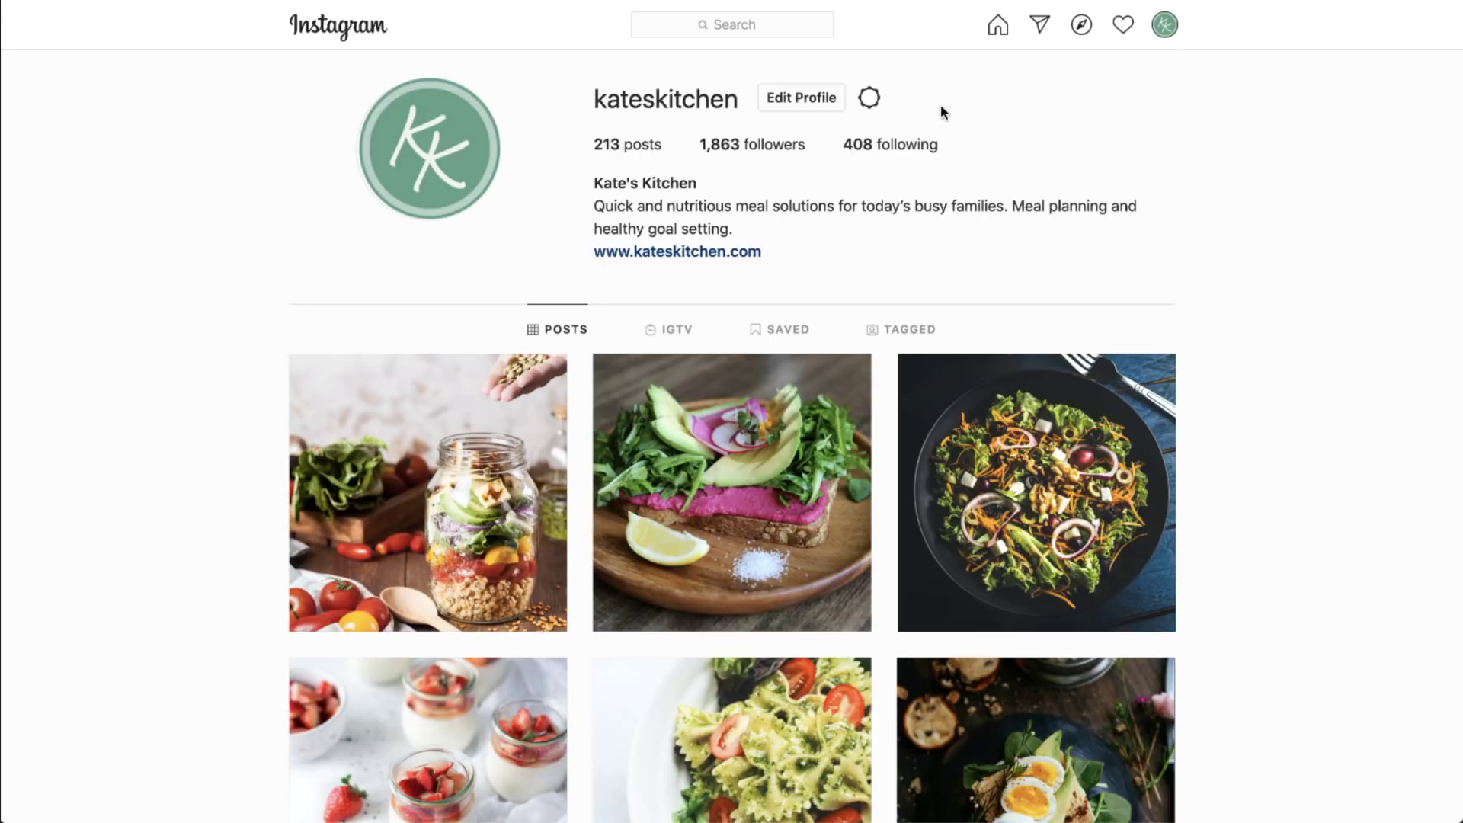
{"action": "left_click", "coordinate": [802, 101]}
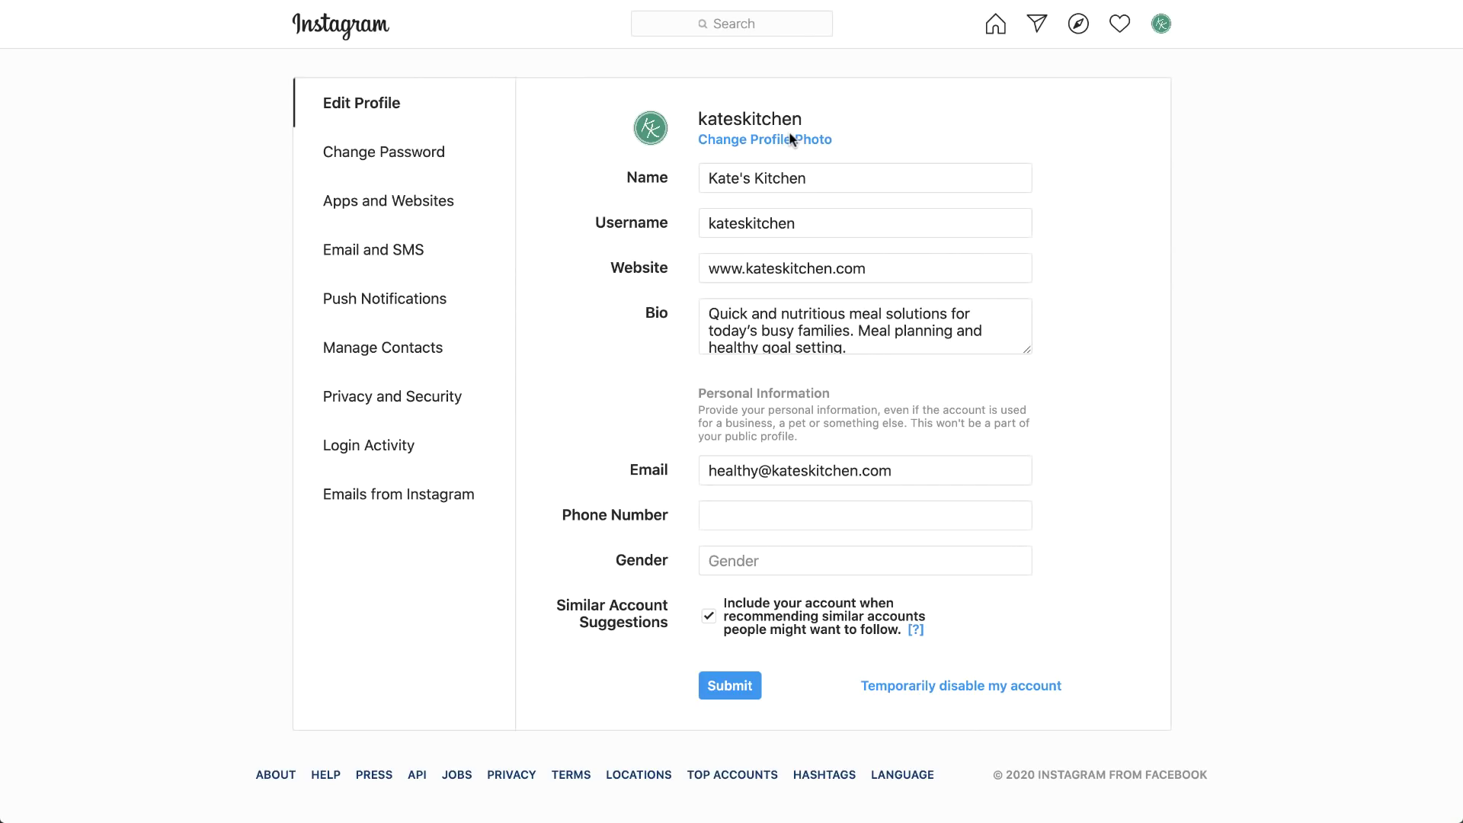
{"action": "triple_click", "coordinate": [890, 266]}
{"action": "type", "text": "www.kateskitchen.com/linkinbio"}
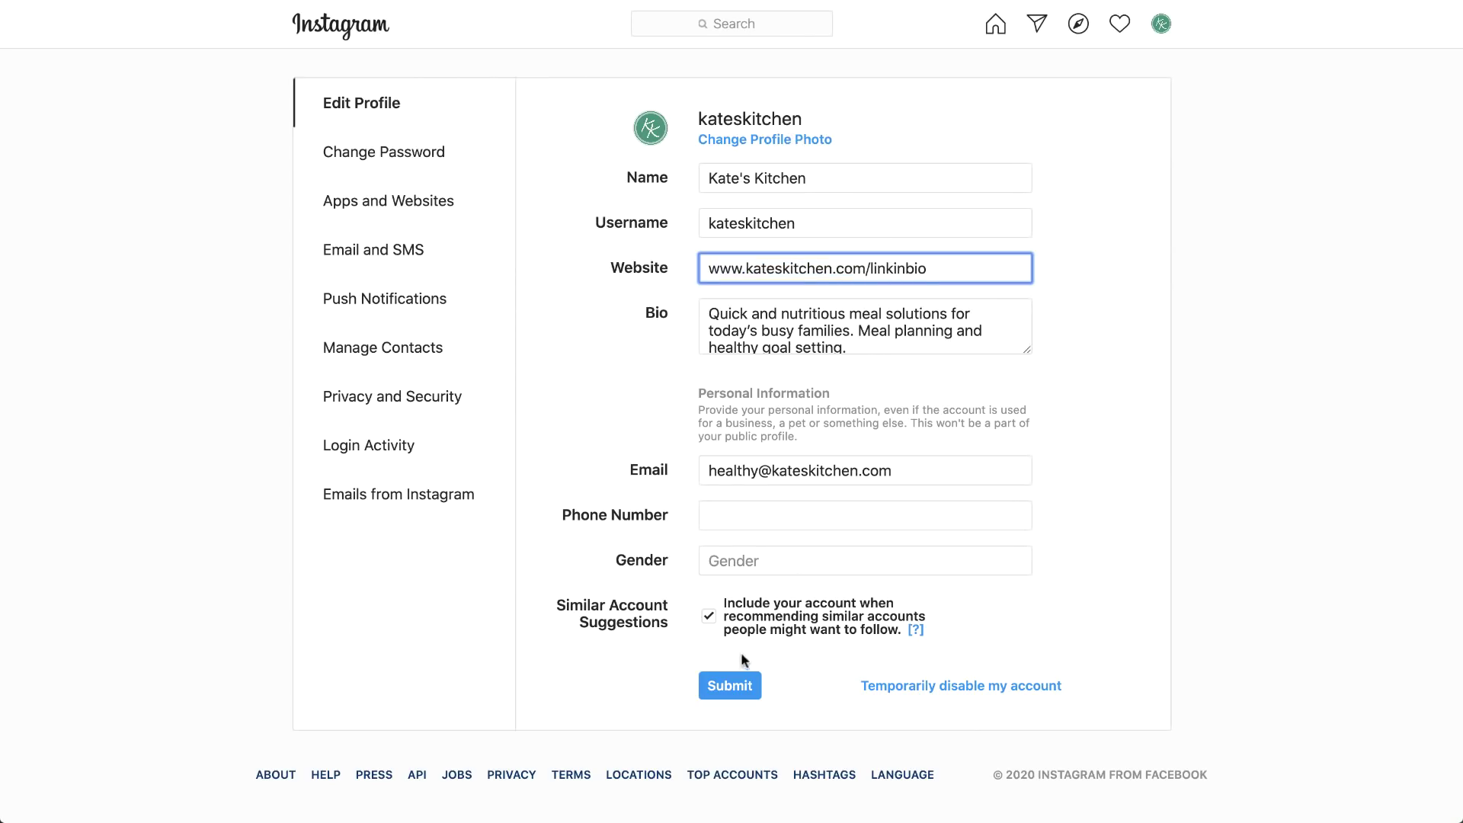
{"action": "left_click", "coordinate": [729, 686]}
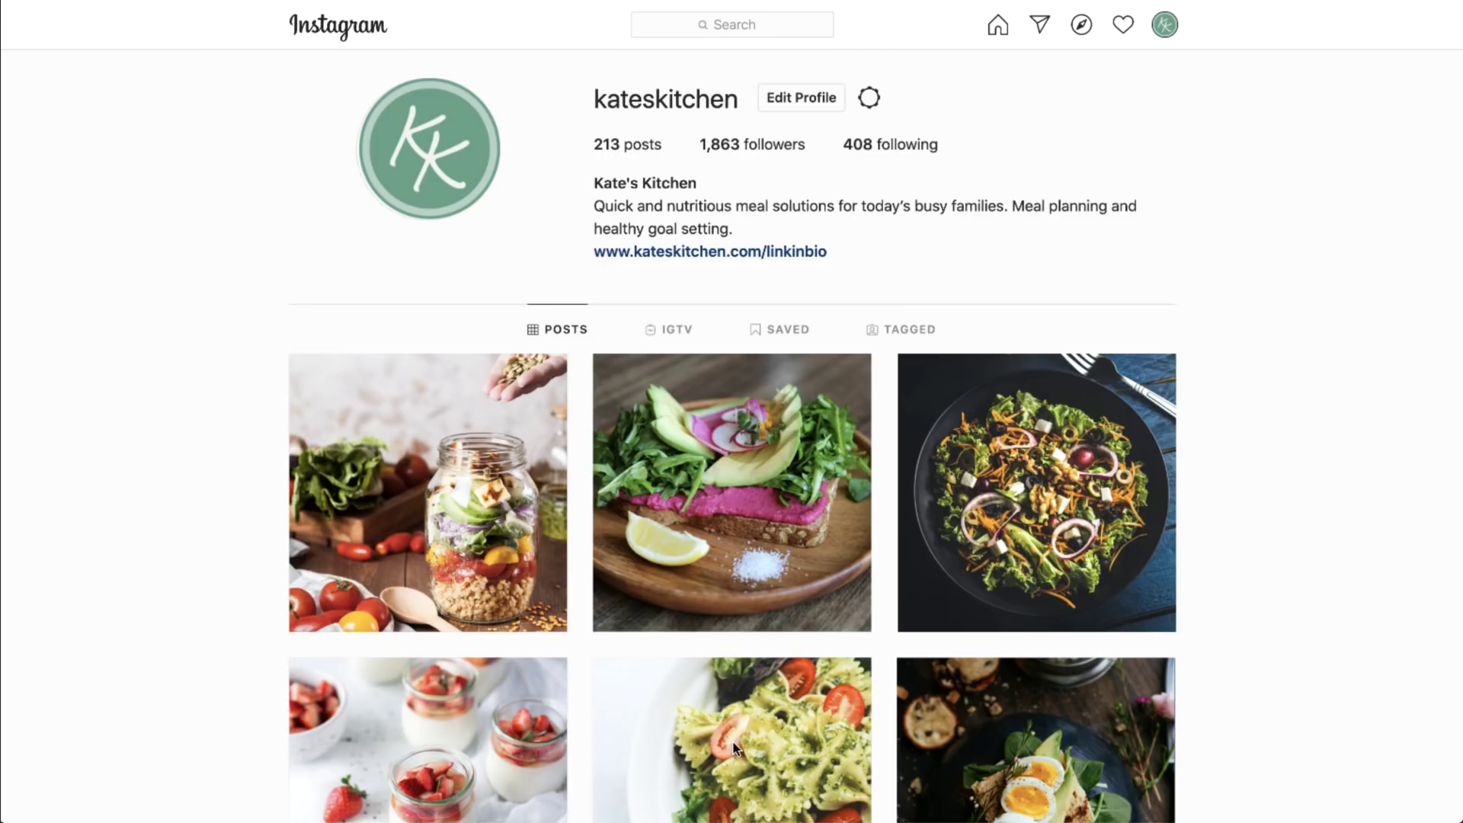
{"action": "left_click", "coordinate": [712, 251]}
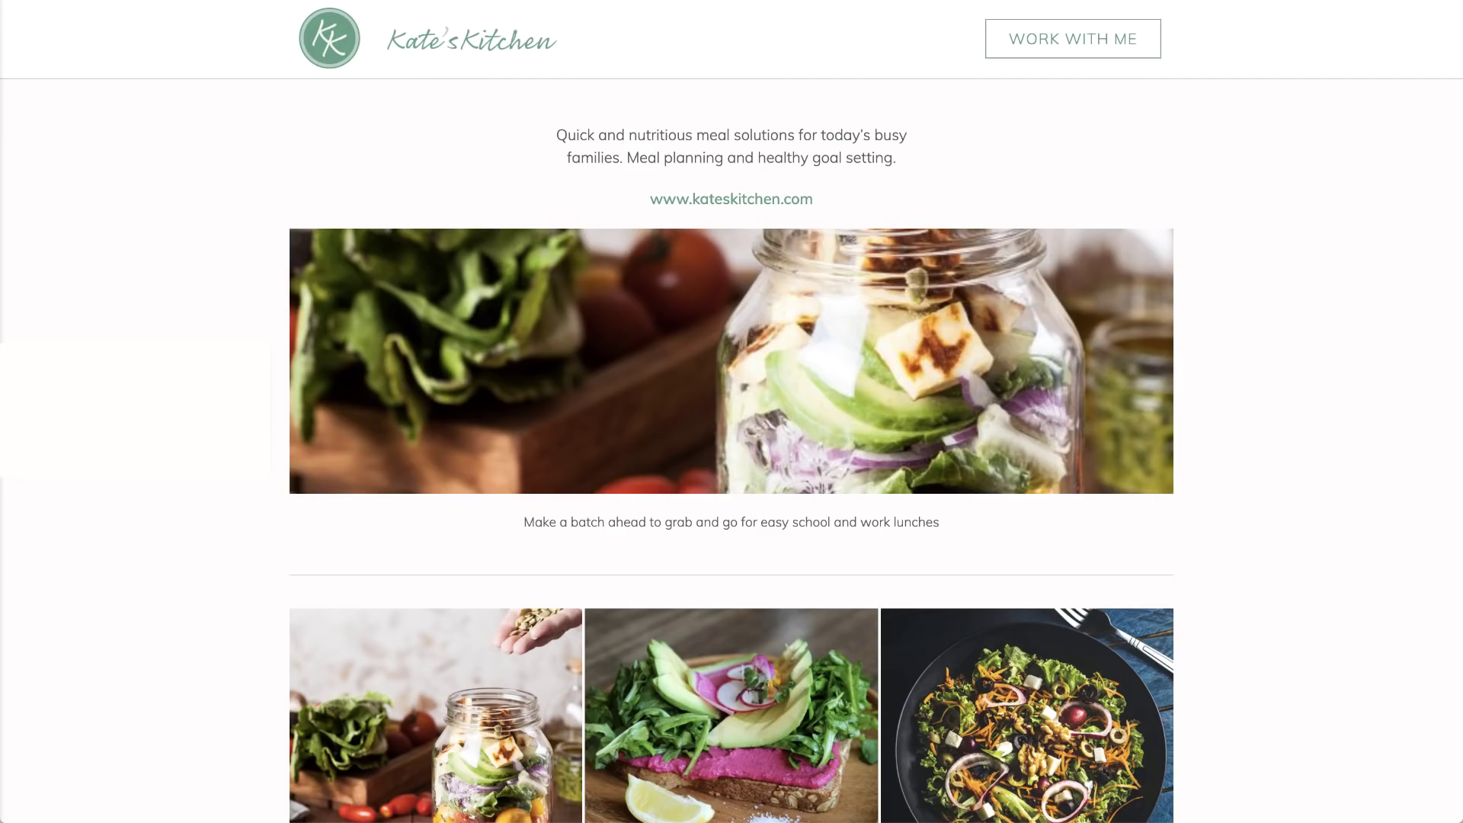